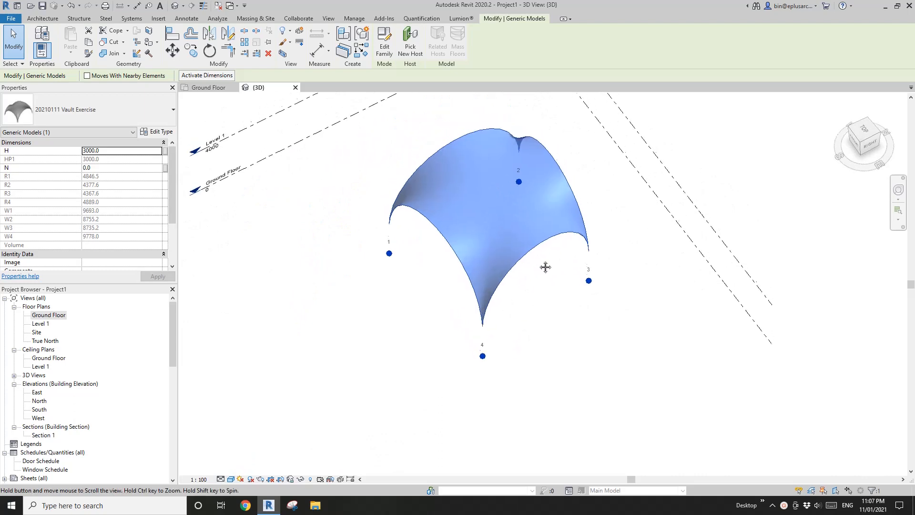
Place a second four-point 20210111 Vault Exercise component on the Ground Floor level beside the existing vault in the 3D view
{"action": "key", "text": "Escape"}
{"action": "scroll", "coordinate": [510, 223], "scroll_direction": "up", "scroll_amount": 2}
{"action": "left_click", "coordinate": [510, 223]}
{"action": "scroll", "coordinate": [515, 212], "scroll_direction": "down", "scroll_amount": 2}
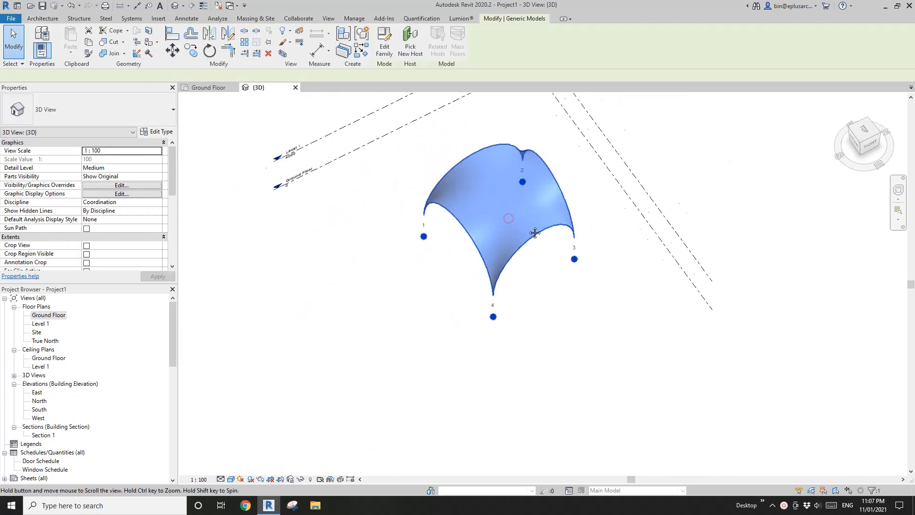
{"action": "middle_click_drag", "start_coordinate": [445, 210], "coordinate": [472, 237]}
{"action": "left_click", "coordinate": [48, 21]}
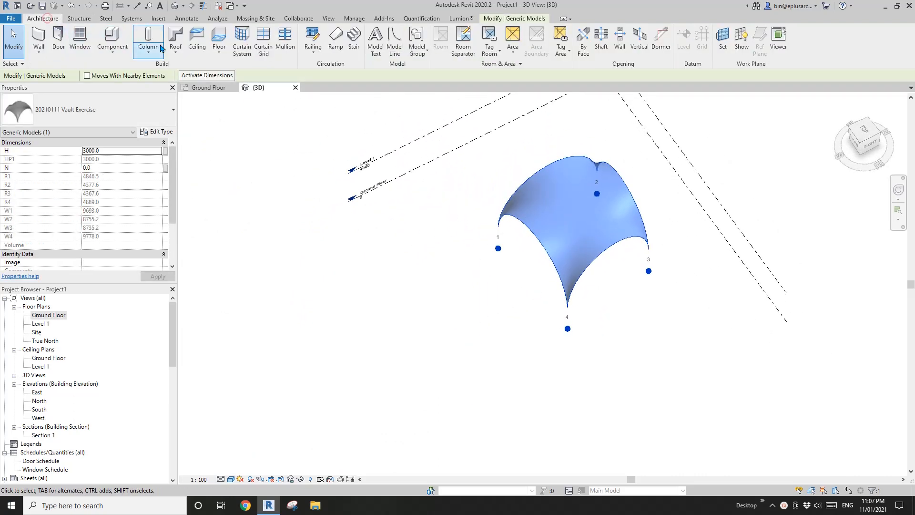
{"action": "left_click", "coordinate": [112, 34]}
{"action": "middle_click_drag", "start_coordinate": [559, 296], "coordinate": [443, 327]}
{"action": "scroll", "coordinate": [416, 259], "scroll_direction": "up", "scroll_amount": 3}
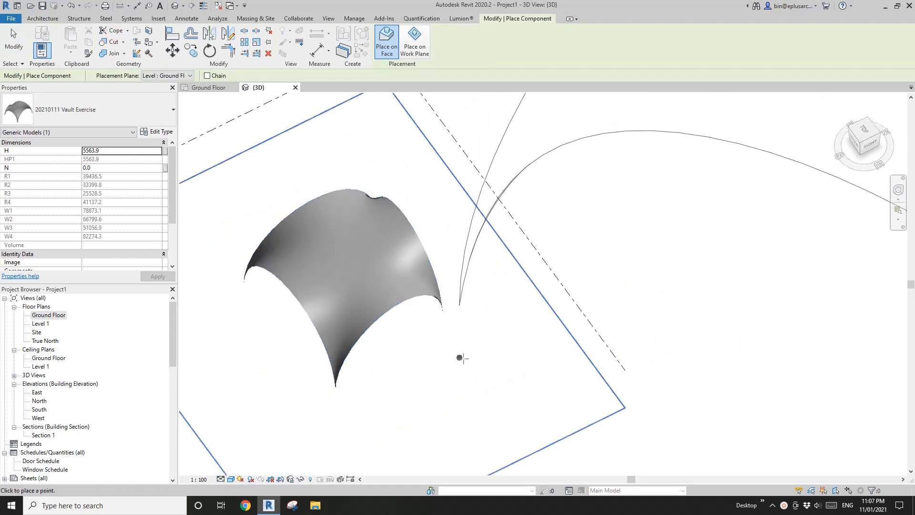
{"action": "scroll", "coordinate": [459, 357], "scroll_direction": "down", "scroll_amount": 3}
{"action": "middle_click_drag", "start_coordinate": [455, 232], "coordinate": [613, 370]}
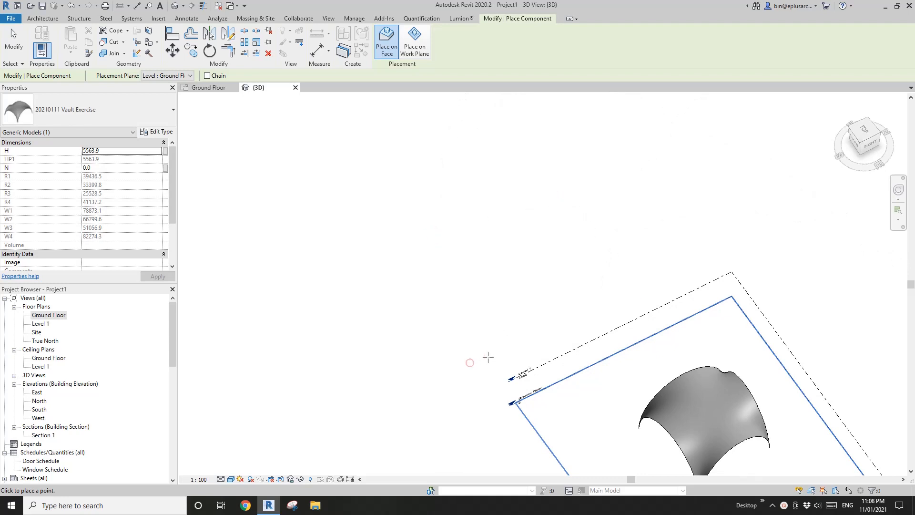
{"action": "key", "text": "Escape"}
{"action": "key", "text": "Escape"}
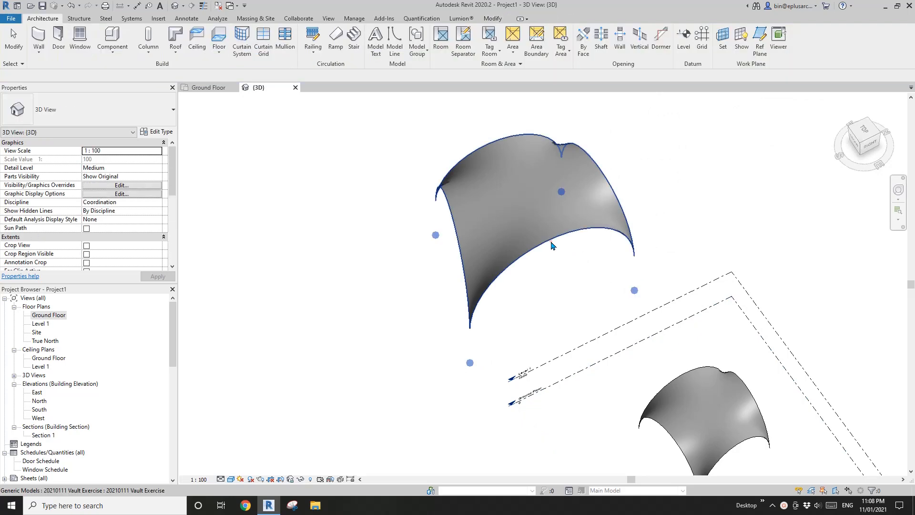
Examine the shapes of both vault instances from different angles in the 3D view
{"action": "scroll", "coordinate": [552, 243], "scroll_direction": "up", "scroll_amount": 2}
{"action": "middle_click_drag", "start_coordinate": [550, 241], "coordinate": [558, 284]}
{"action": "left_click", "coordinate": [539, 262]}
{"action": "middle_click_drag", "start_coordinate": [537, 255], "coordinate": [542, 292], "text": "shift"}
{"action": "key", "text": "Escape"}
{"action": "left_click", "coordinate": [399, 245]}
{"action": "middle_click_drag", "start_coordinate": [381, 257], "coordinate": [430, 343], "text": "shift"}
{"action": "left_click", "coordinate": [429, 342]}
{"action": "left_click", "coordinate": [480, 270]}
{"action": "left_click", "coordinate": [327, 156]}
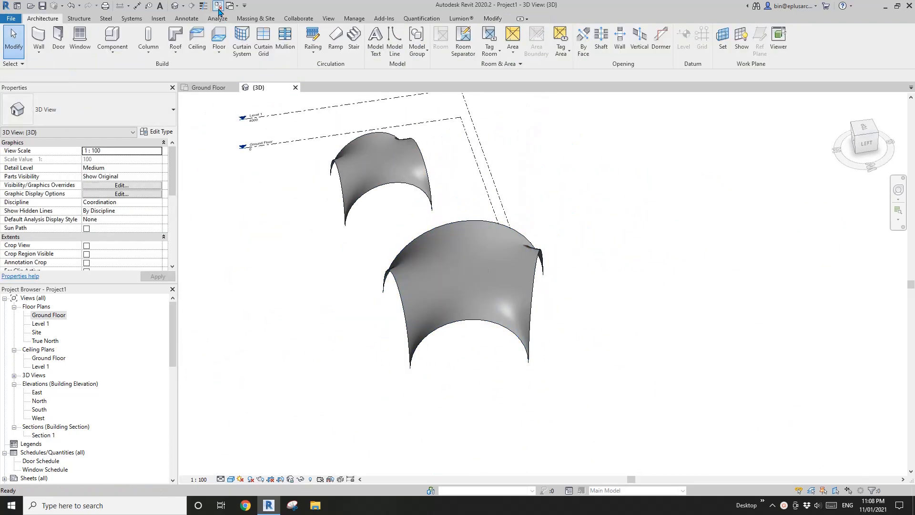
Close the inactive views and close Project1 without saving its changes
{"action": "left_click", "coordinate": [217, 7]}
{"action": "left_click", "coordinate": [234, 87]}
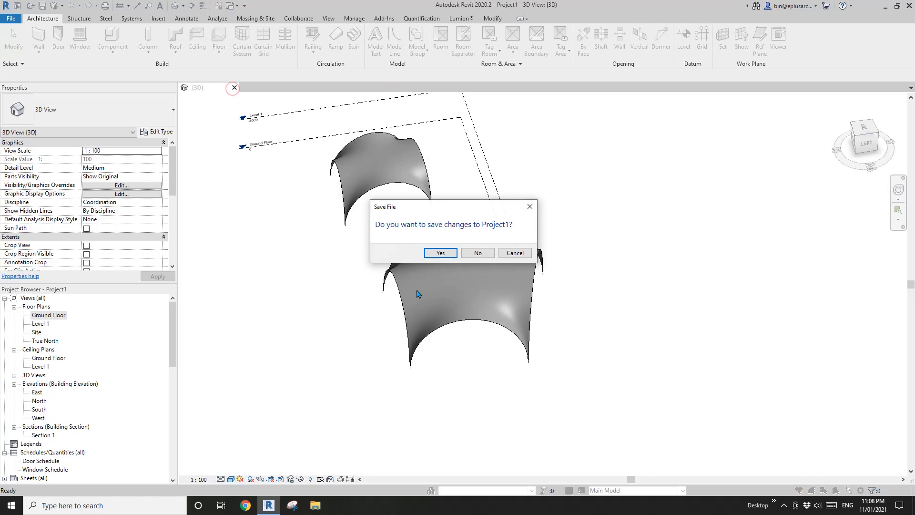
{"action": "left_click", "coordinate": [477, 253]}
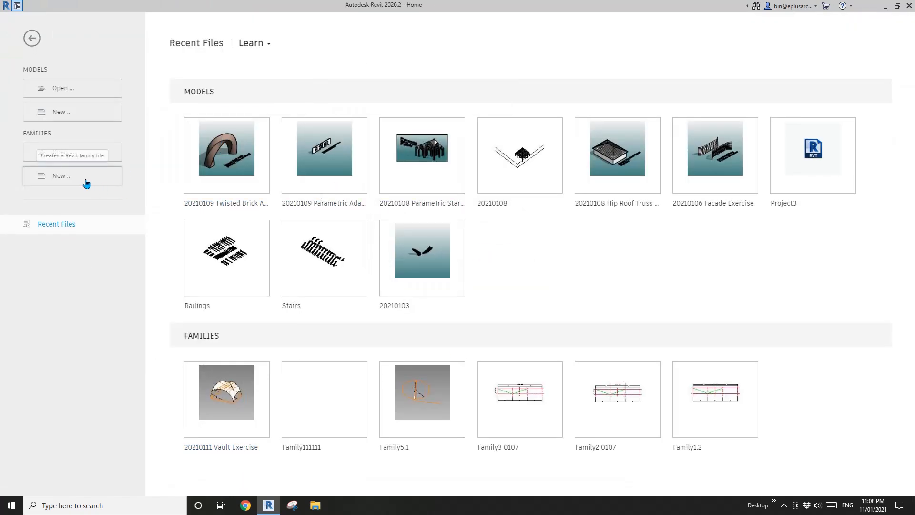
Create a new family from the Metric Generic Model Adaptive.rft template
{"action": "scroll", "coordinate": [333, 190], "scroll_direction": "down", "scroll_amount": 5}
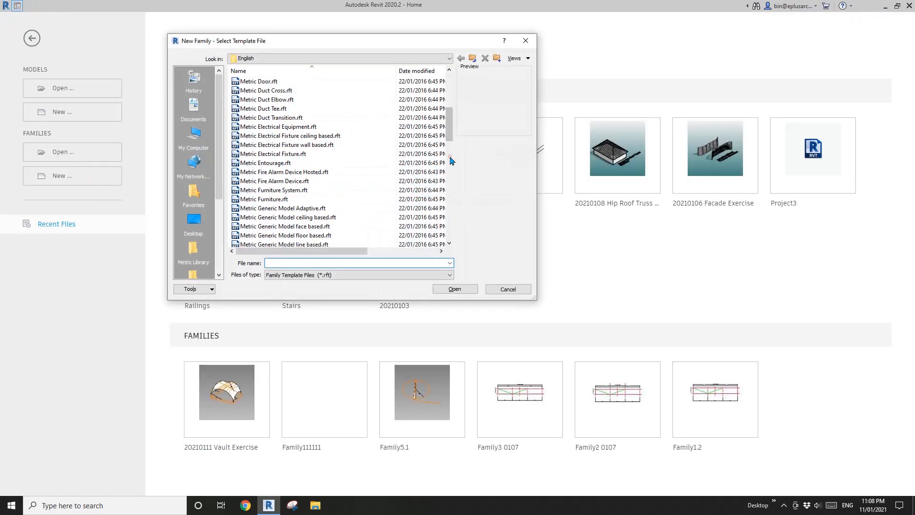
{"action": "left_click", "coordinate": [312, 208]}
{"action": "left_click", "coordinate": [454, 289]}
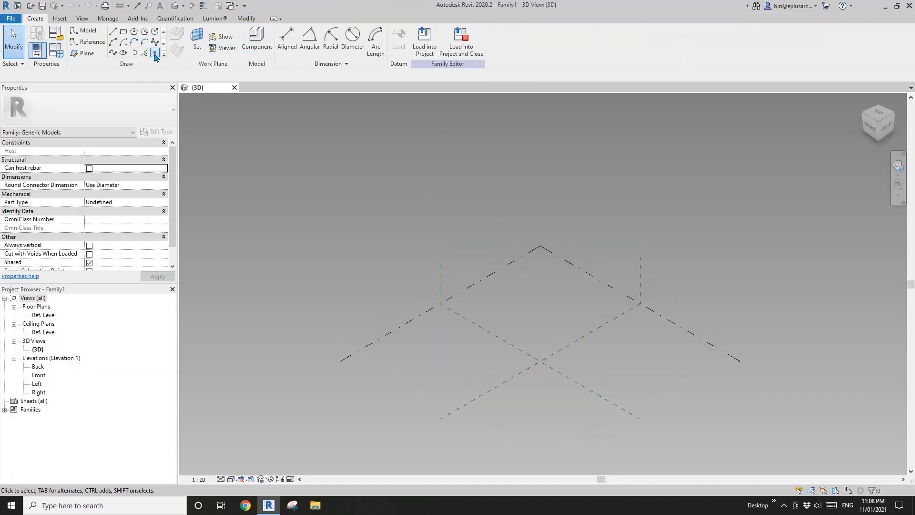
Place four reference points in a rough quadrilateral on the reference level and make them all adaptive
{"action": "left_click", "coordinate": [155, 53]}
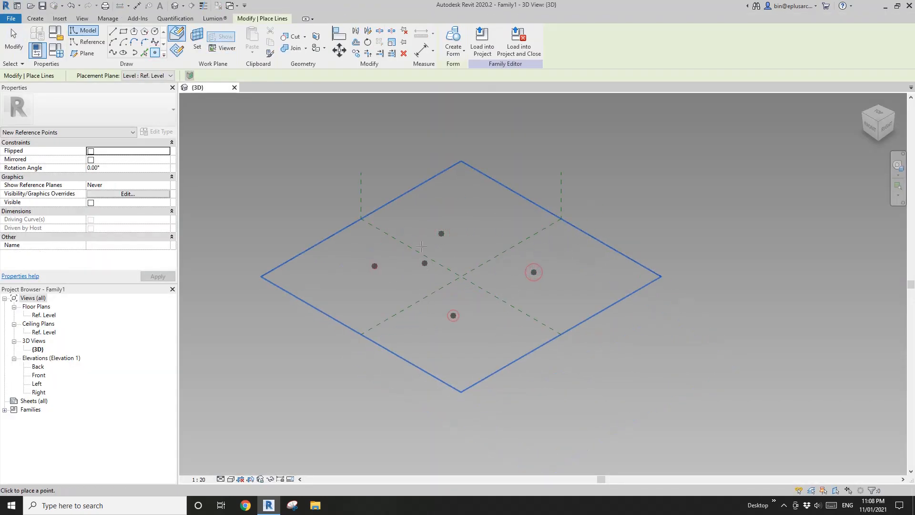
{"action": "key", "text": "Escape"}
{"action": "key", "text": "Escape"}
{"action": "left_click_drag", "start_coordinate": [284, 184], "coordinate": [600, 362]}
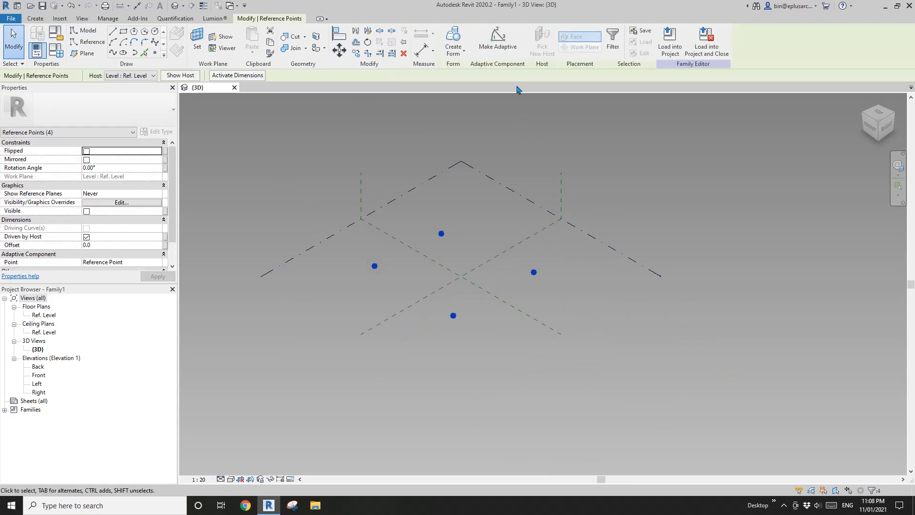
{"action": "left_click", "coordinate": [503, 46]}
Connect adaptive points 1 and 2 with a spline through points and make it a reference line
{"action": "middle_click_drag", "start_coordinate": [410, 260], "coordinate": [534, 279], "text": "shift"}
{"action": "left_click", "coordinate": [450, 265]}
{"action": "left_click_drag", "start_coordinate": [465, 209], "coordinate": [611, 367]}
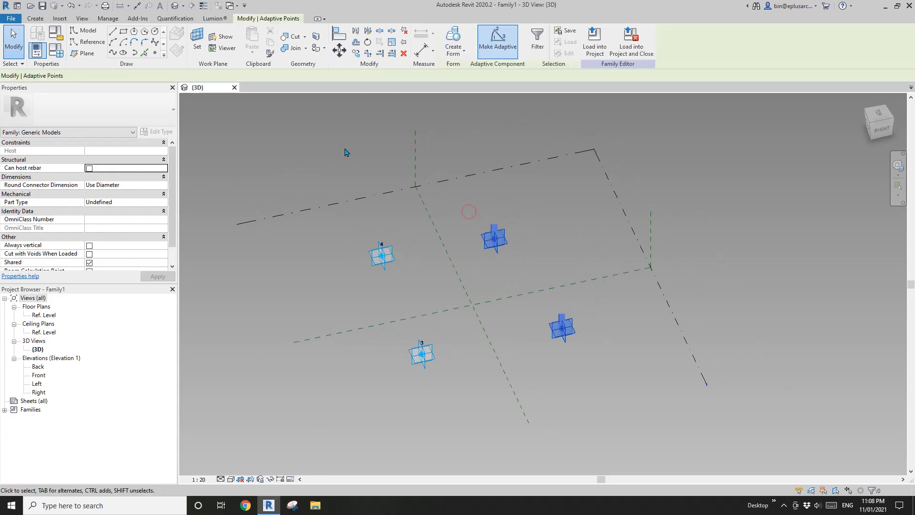
{"action": "left_click", "coordinate": [113, 52]}
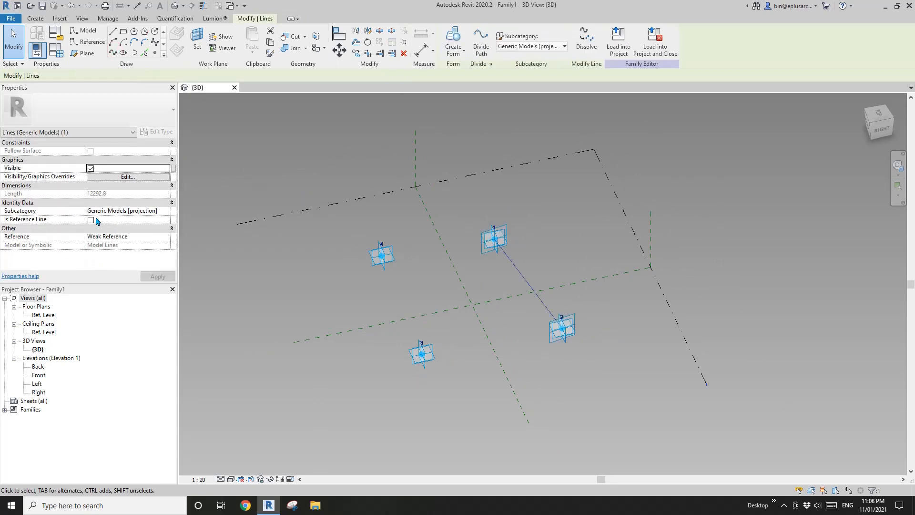
{"action": "left_click", "coordinate": [91, 220]}
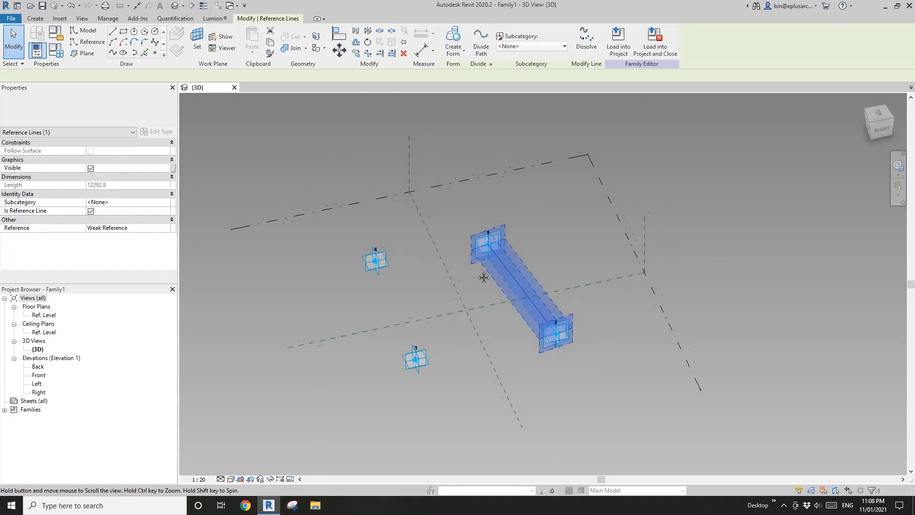
Connect adaptive points 2 and 3 with a spline through points and turn it into a reference line
{"action": "left_click", "coordinate": [429, 307]}
{"action": "left_click_drag", "start_coordinate": [354, 294], "coordinate": [630, 404]}
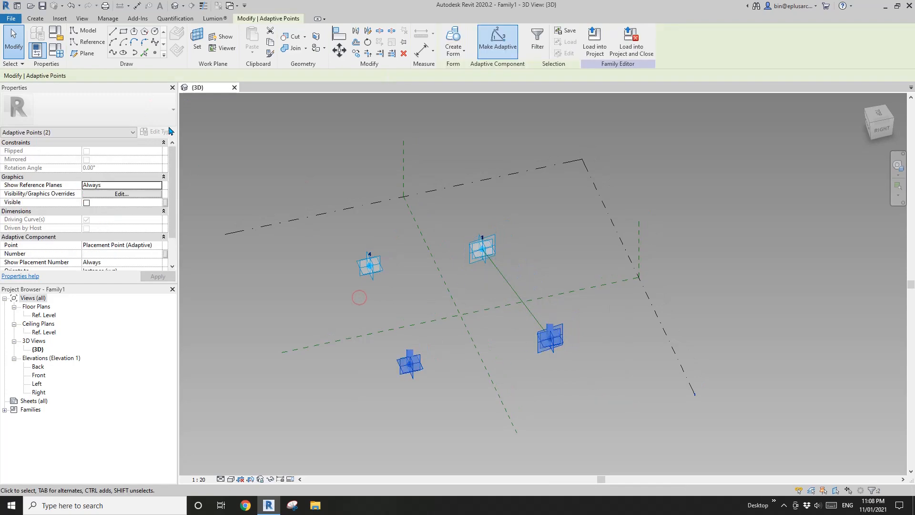
{"action": "left_click", "coordinate": [116, 54]}
{"action": "left_click", "coordinate": [91, 220]}
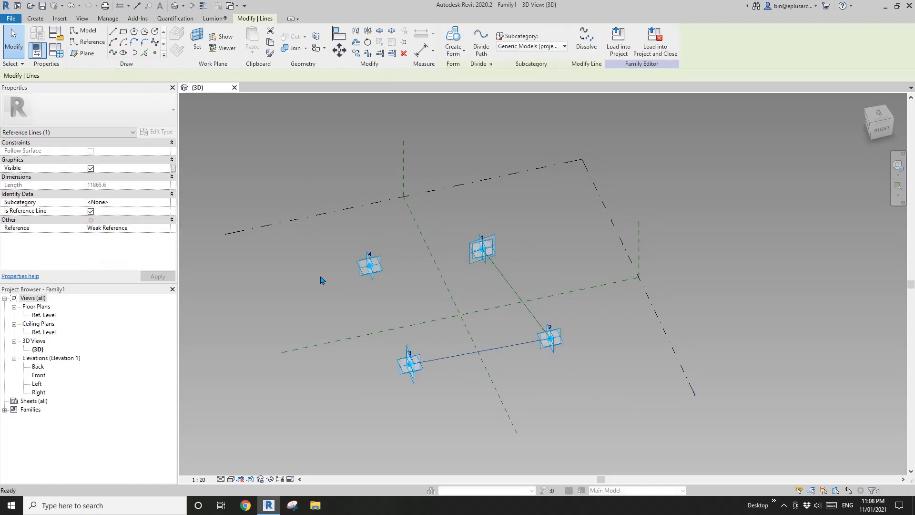
Join adaptive points 3 and 4 with a spline through points set as a reference line
{"action": "left_click", "coordinate": [327, 241]}
{"action": "left_click_drag", "start_coordinate": [327, 241], "coordinate": [443, 388]}
{"action": "left_click", "coordinate": [115, 54]}
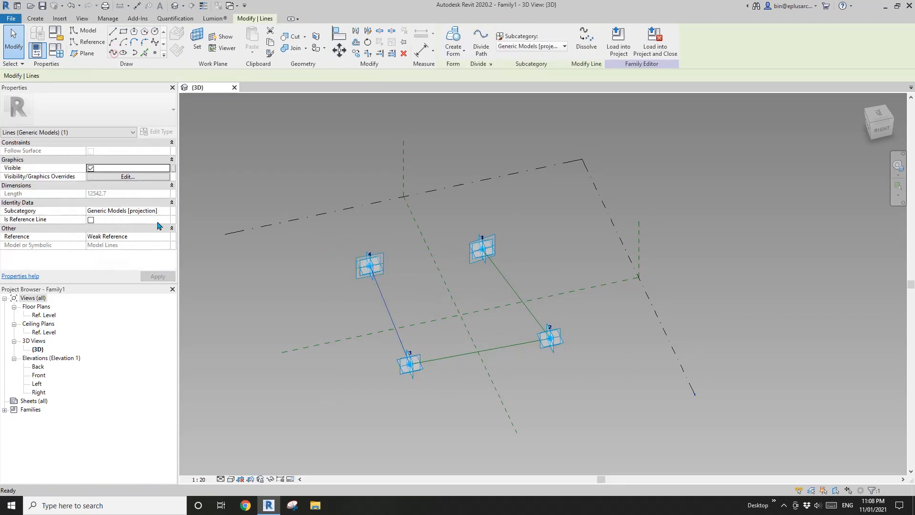
{"action": "left_click", "coordinate": [90, 219]}
Close the quadrilateral with a spline through adaptive points 4 and 1 and make it a reference line
{"action": "left_click_drag", "start_coordinate": [301, 174], "coordinate": [536, 321]}
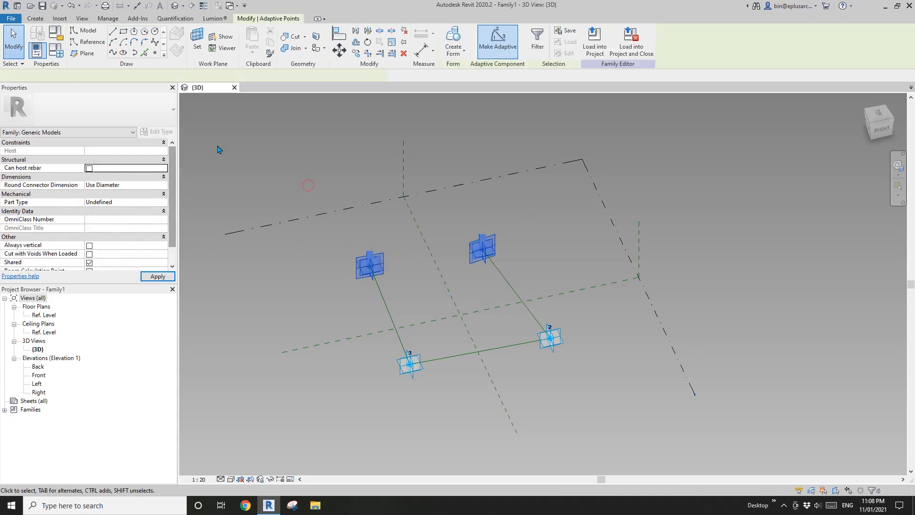
{"action": "left_click", "coordinate": [112, 53]}
{"action": "left_click", "coordinate": [91, 220]}
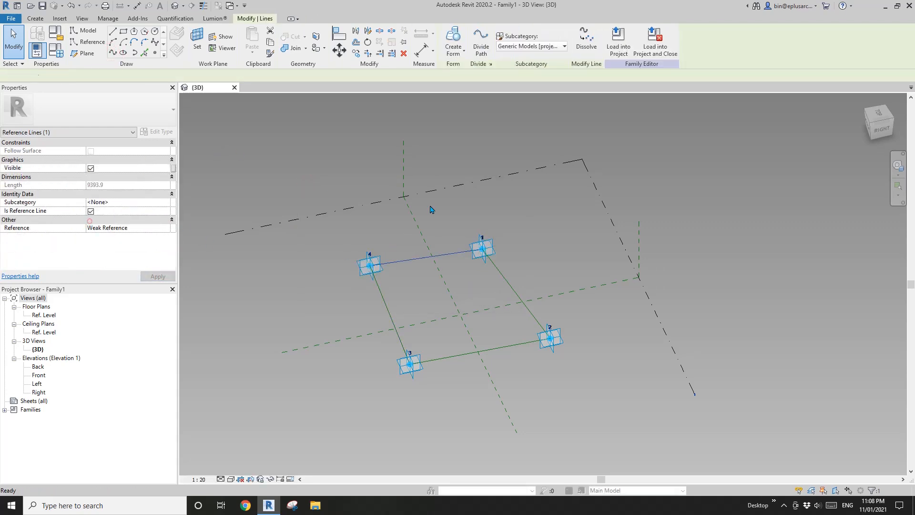
Host a reference point at the midpoint of each of the four reference lines, drawing on face
{"action": "middle_click_drag", "start_coordinate": [431, 206], "coordinate": [488, 209], "text": "shift"}
{"action": "scroll", "coordinate": [541, 254], "scroll_direction": "up", "scroll_amount": 2}
{"action": "left_click", "coordinate": [456, 207]}
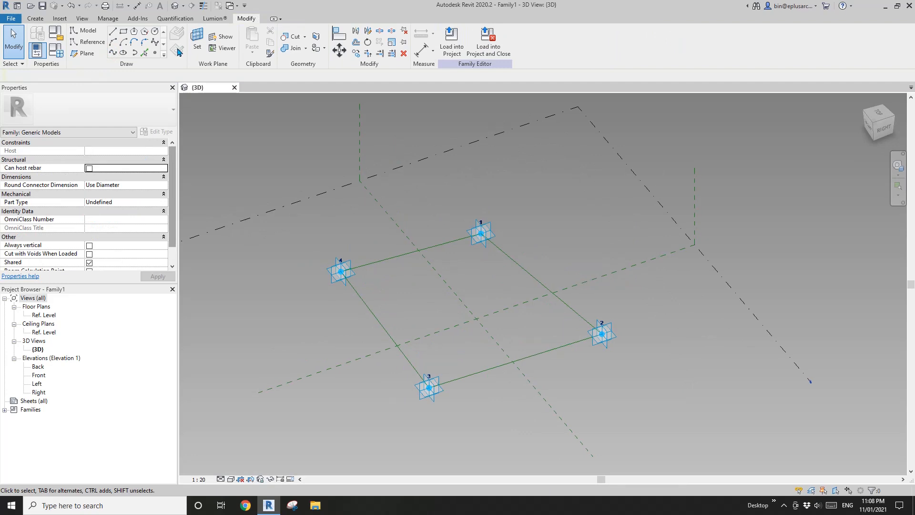
{"action": "middle_click_drag", "start_coordinate": [358, 121], "coordinate": [401, 123], "text": "shift"}
{"action": "left_click", "coordinate": [154, 53]}
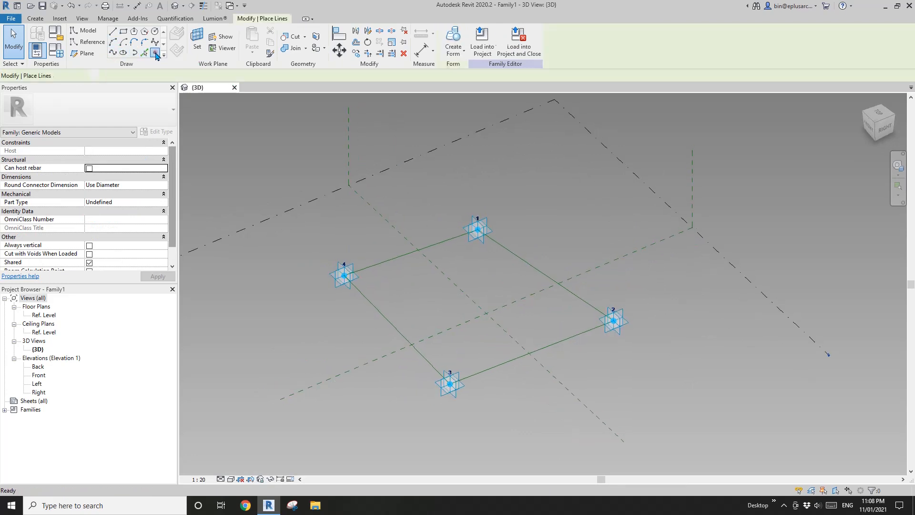
{"action": "left_click", "coordinate": [175, 38]}
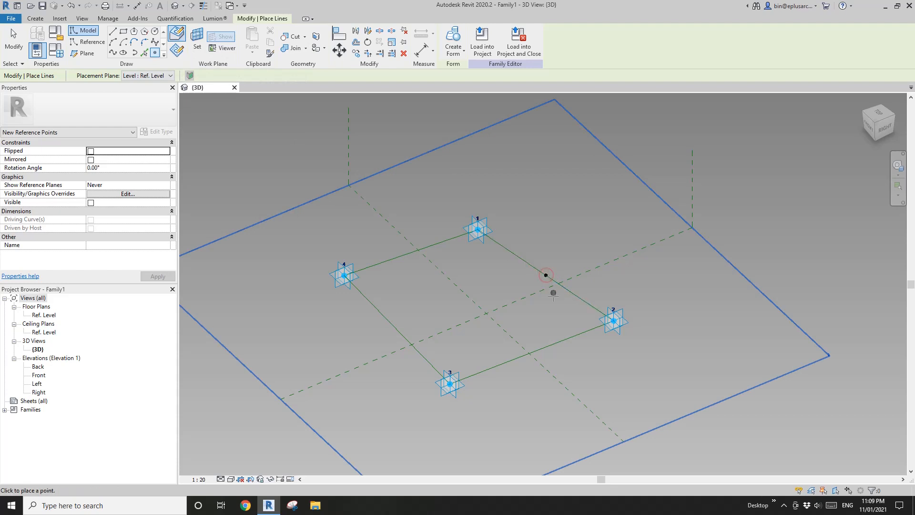
{"action": "middle_click_drag", "start_coordinate": [555, 315], "coordinate": [555, 281], "text": "shift"}
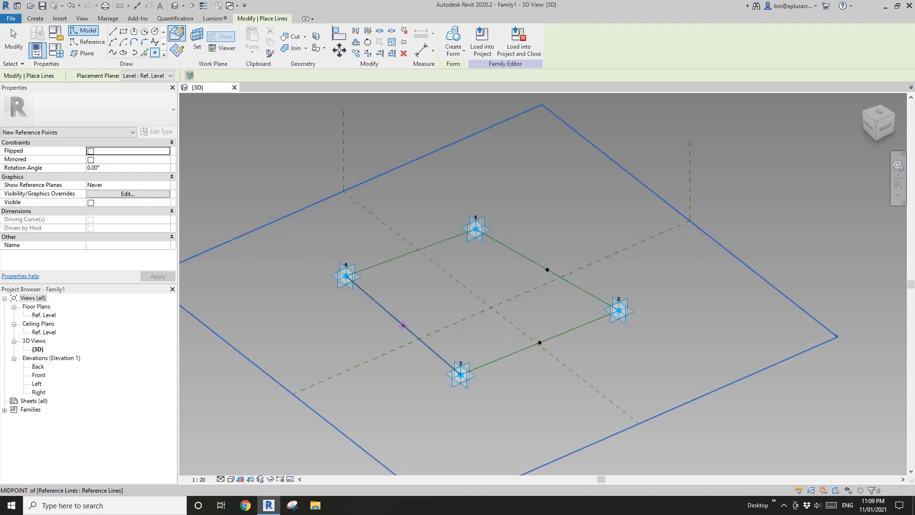
{"action": "mouse_move", "coordinate": [501, 275]}
{"action": "middle_mouse_down", "text": "shift"}
{"action": "mouse_move", "coordinate": [462, 251]}
{"action": "mouse_move", "coordinate": [419, 270]}
{"action": "mouse_move", "coordinate": [446, 285]}
{"action": "mouse_move", "coordinate": [504, 289]}
{"action": "middle_mouse_up", "text": "shift"}
{"action": "scroll", "coordinate": [446, 294], "scroll_direction": "up", "scroll_amount": 1}
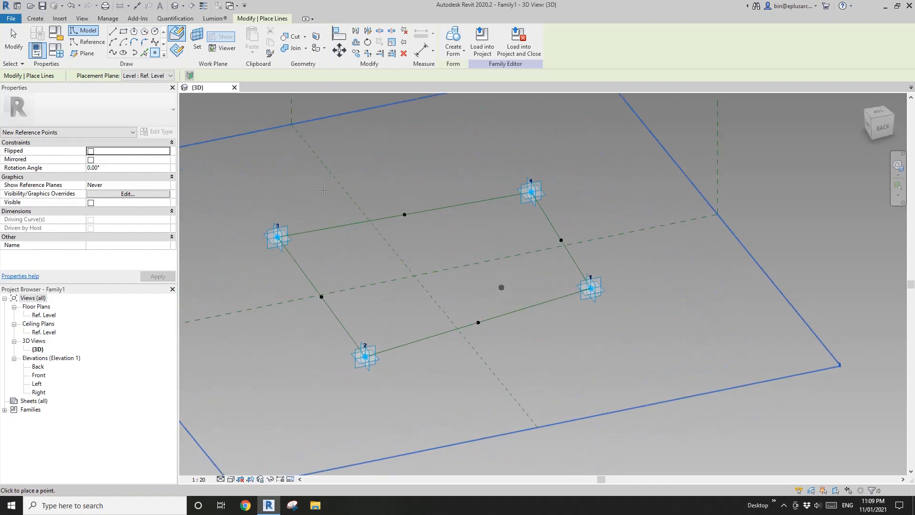
Start a center-ends reference arc and set its work plane to the vertical plane of the midpoint between adaptive points 1 and 2
{"action": "left_click", "coordinate": [89, 44]}
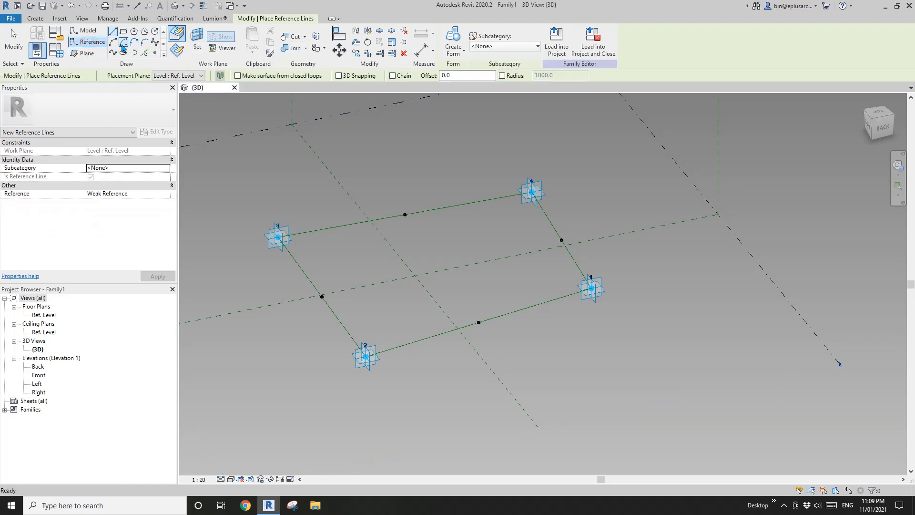
{"action": "left_click", "coordinate": [122, 46]}
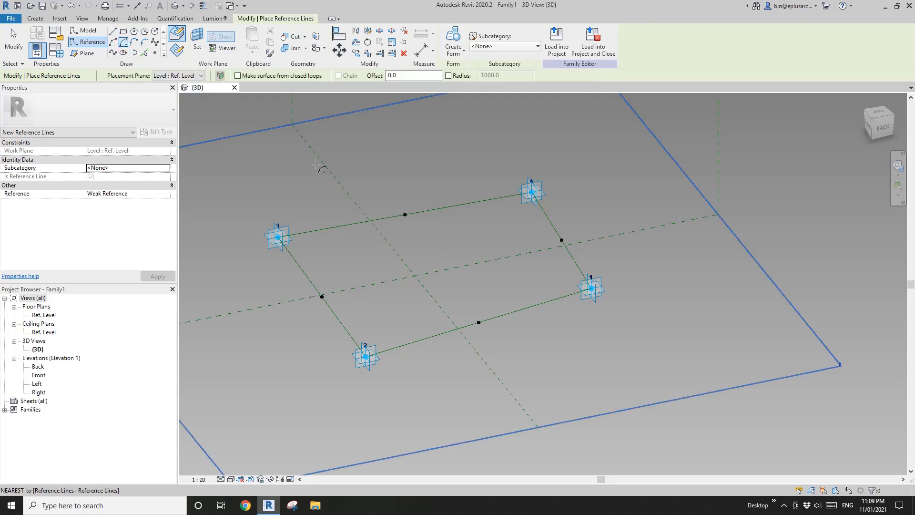
{"action": "left_click", "coordinate": [199, 50]}
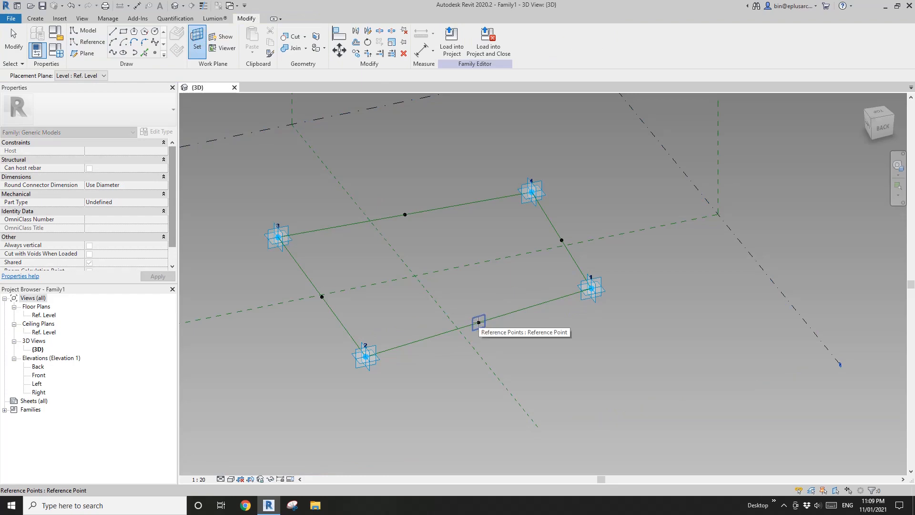
{"action": "mouse_move", "coordinate": [478, 322]}
{"action": "middle_mouse_down", "text": "shift"}
{"action": "mouse_move", "coordinate": [535, 333]}
{"action": "mouse_move", "coordinate": [638, 304]}
{"action": "mouse_move", "coordinate": [489, 316]}
{"action": "middle_mouse_up", "text": "shift"}
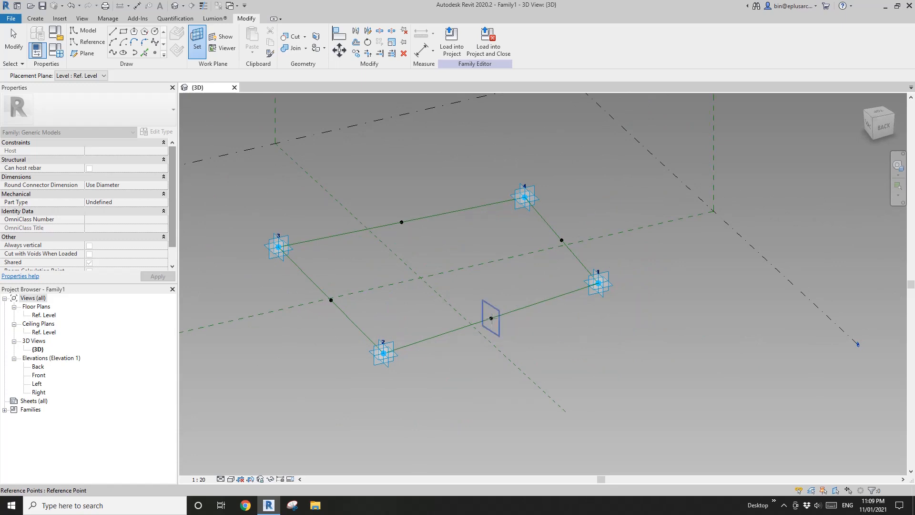
{"action": "left_click", "coordinate": [491, 318]}
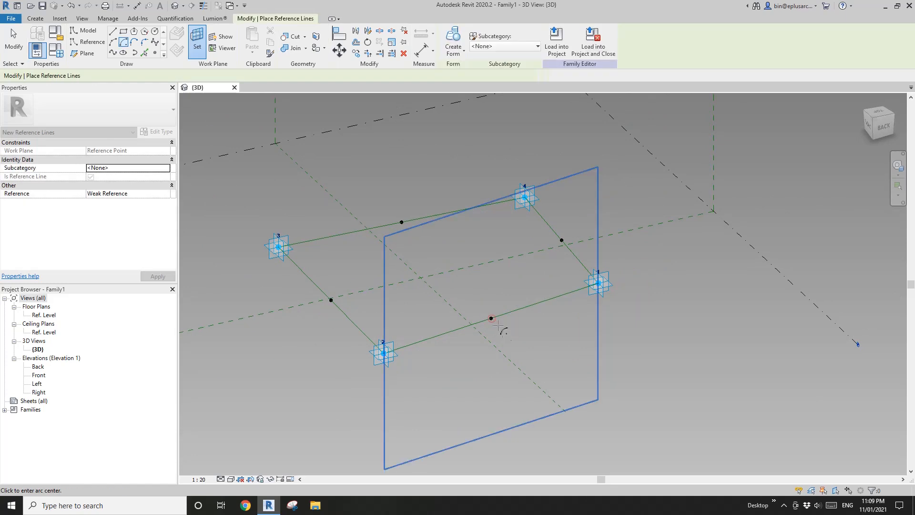
Draw a 180° reference arc centred on that midpoint, from adaptive point 2 to adaptive point 1
{"action": "left_click", "coordinate": [492, 317]}
{"action": "left_click", "coordinate": [384, 354]}
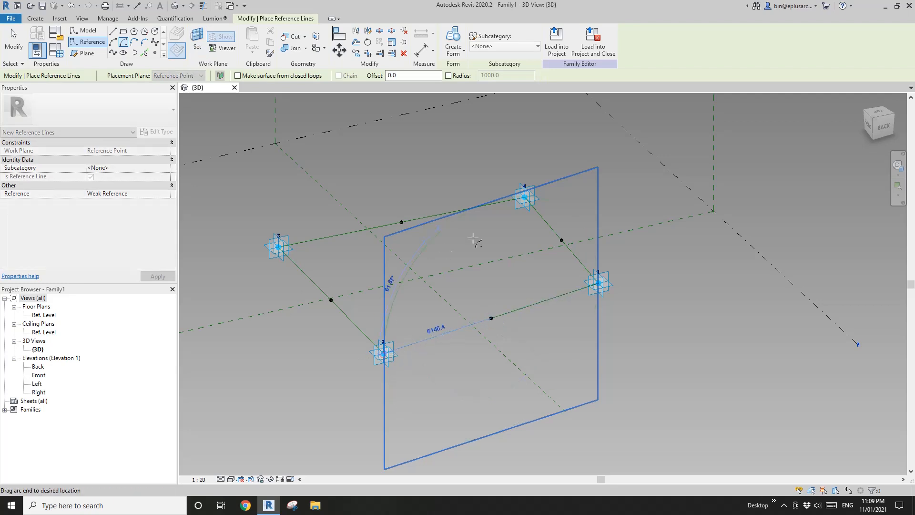
{"action": "left_click", "coordinate": [599, 285]}
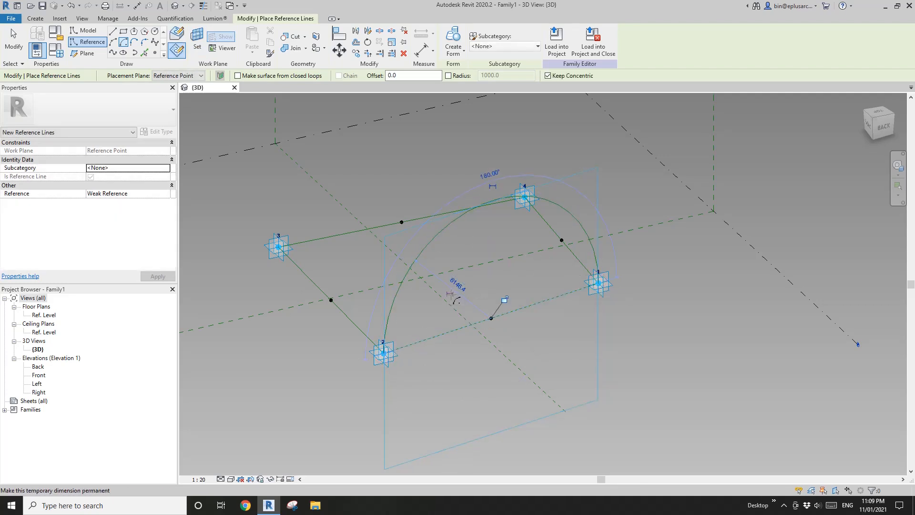
{"action": "key", "text": "Escape"}
{"action": "key", "text": "Escape"}
{"action": "middle_click_drag", "start_coordinate": [466, 298], "coordinate": [494, 317], "text": "shift"}
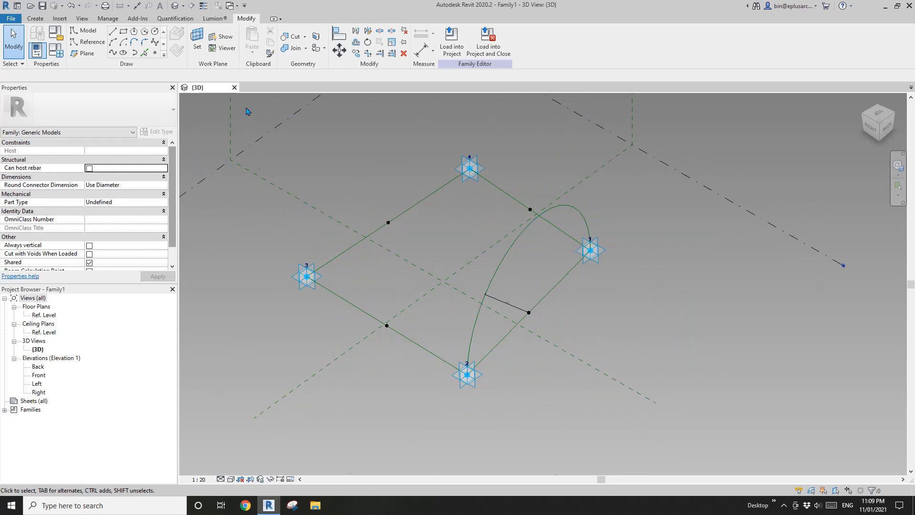
Try to draw a 180° center-ends reference arc on the vertical plane of the midpoint between adaptive points 2 and 3, from point 3 to point 2
{"action": "left_click", "coordinate": [90, 42]}
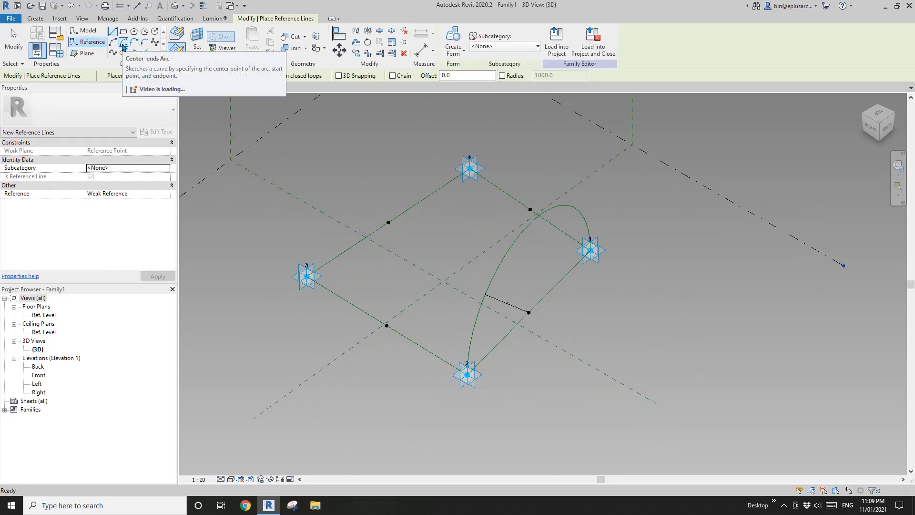
{"action": "left_click", "coordinate": [123, 45]}
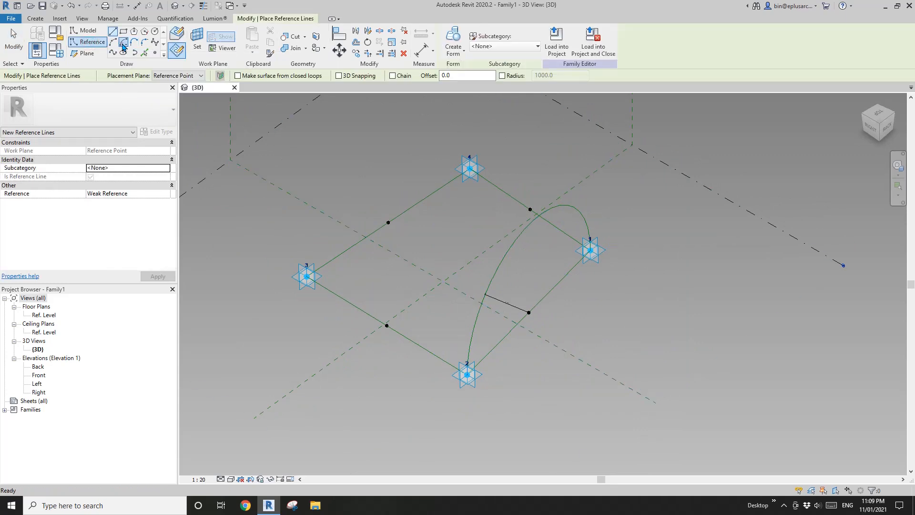
{"action": "left_click", "coordinate": [197, 41]}
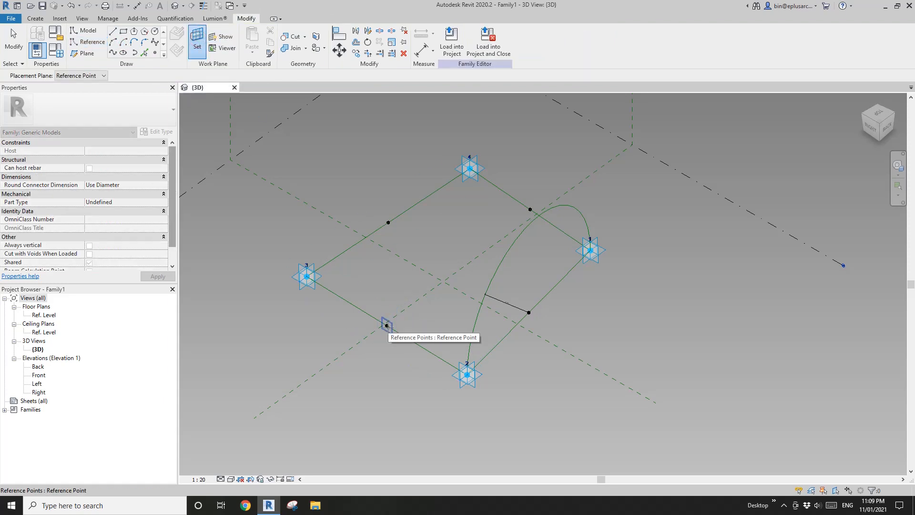
{"action": "left_click", "coordinate": [386, 325]}
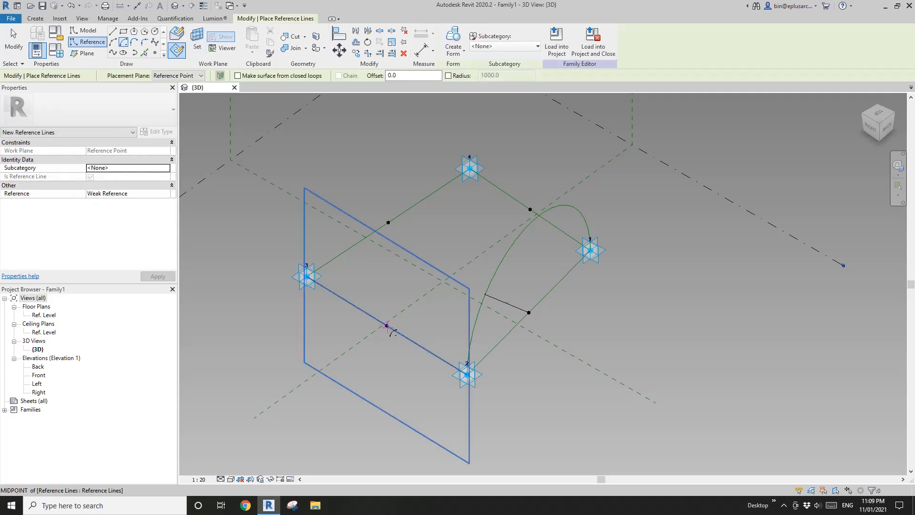
{"action": "left_click", "coordinate": [386, 327]}
{"action": "left_click", "coordinate": [307, 275]}
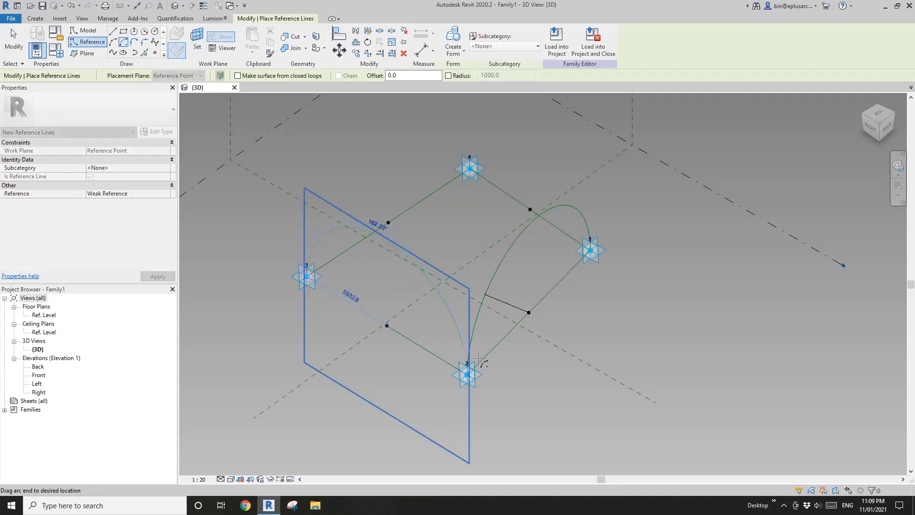
{"action": "left_click", "coordinate": [467, 375]}
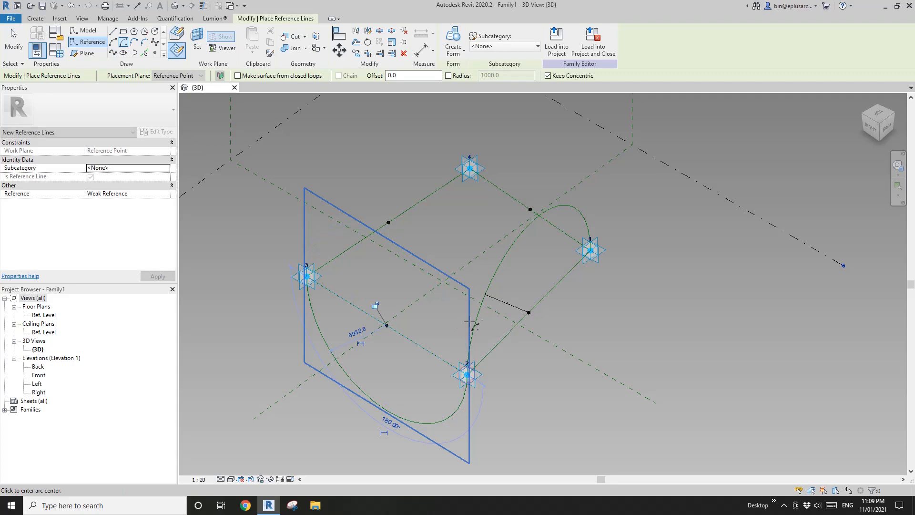
{"action": "key", "text": "Escape"}
{"action": "key", "text": "Escape"}
Delete the downward-facing reference arc between adaptive points 2 and 3
{"action": "middle_click_drag", "start_coordinate": [388, 383], "coordinate": [488, 319], "text": "shift"}
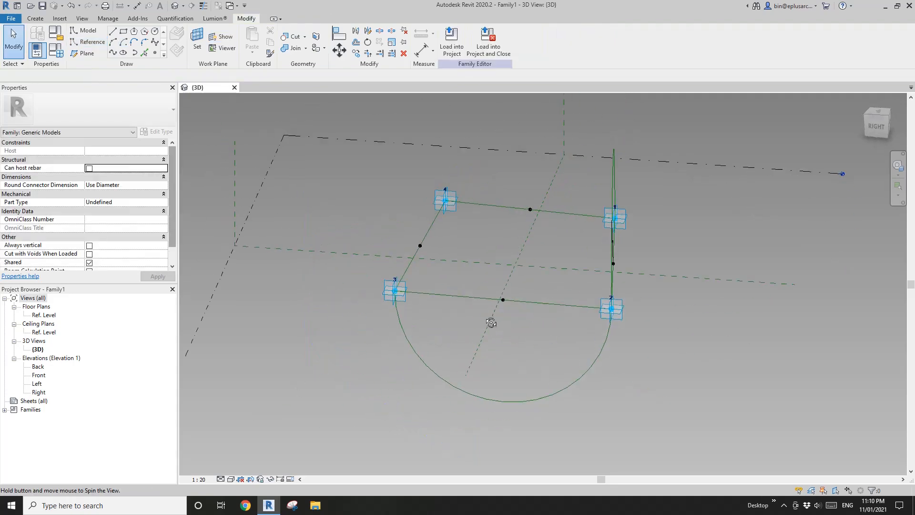
{"action": "left_click", "coordinate": [427, 367]}
{"action": "key", "text": "Delete"}
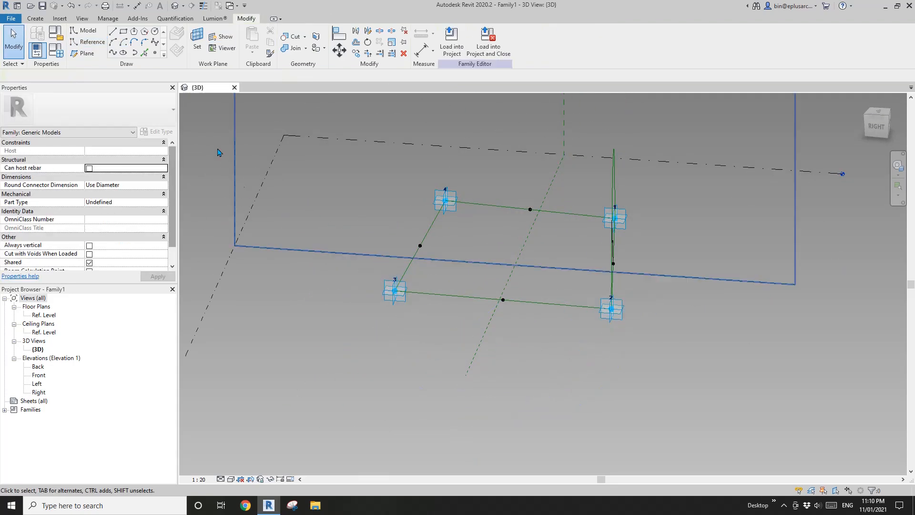
Draw an upward 180° center-ends reference arc from adaptive point 3 to point 2, centred on their midpoint and on its vertical plane
{"action": "left_click", "coordinate": [92, 41]}
{"action": "left_click", "coordinate": [145, 52]}
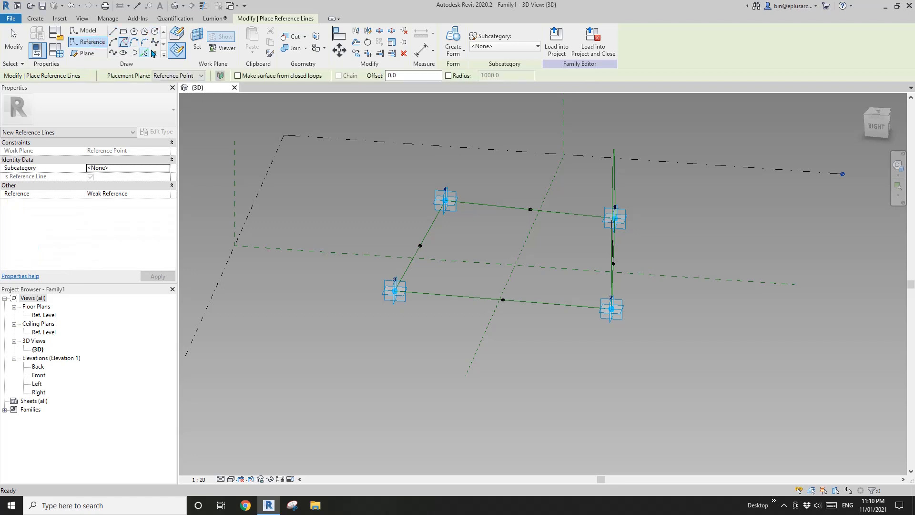
{"action": "left_click", "coordinate": [199, 46]}
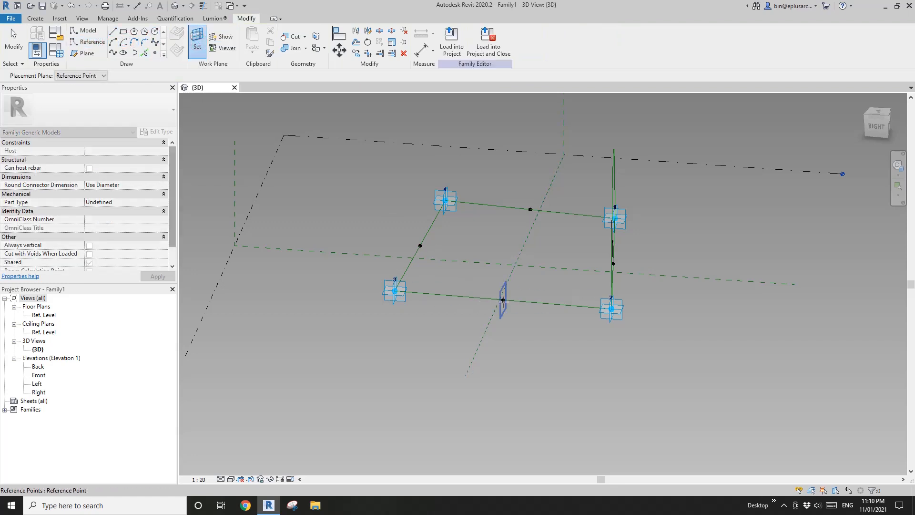
{"action": "left_click", "coordinate": [502, 299]}
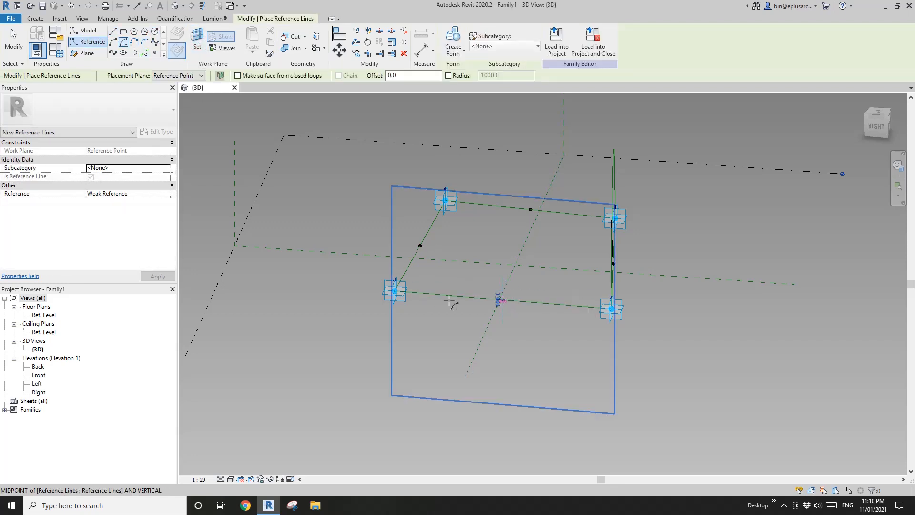
{"action": "left_click", "coordinate": [503, 300]}
{"action": "scroll", "coordinate": [401, 298], "scroll_direction": "up", "scroll_amount": 5}
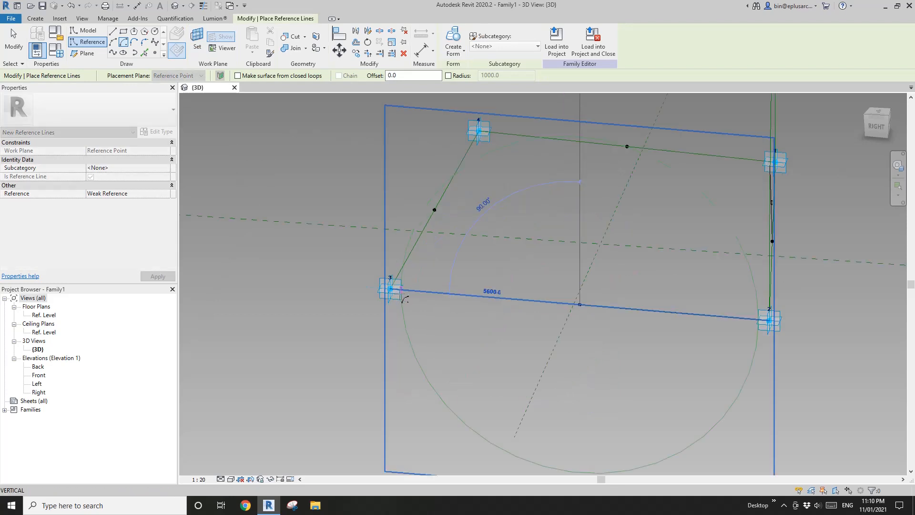
{"action": "left_click", "coordinate": [386, 286]}
{"action": "scroll", "coordinate": [387, 287], "scroll_direction": "down", "scroll_amount": 3}
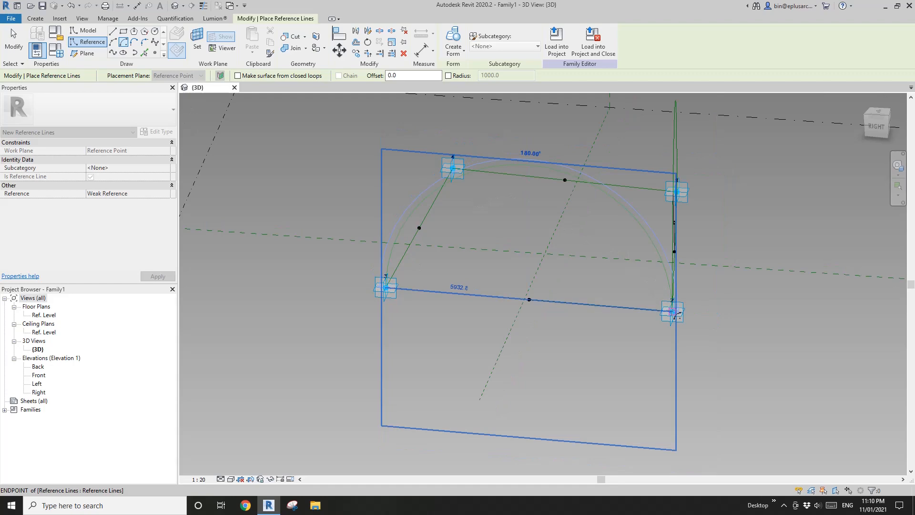
{"action": "left_click", "coordinate": [672, 311]}
Draw an upward 180° reference arc from adaptive point 4 to point 3, using their midpoint's vertical plane as work plane and its centre
{"action": "middle_click_drag", "start_coordinate": [620, 242], "coordinate": [775, 246]}
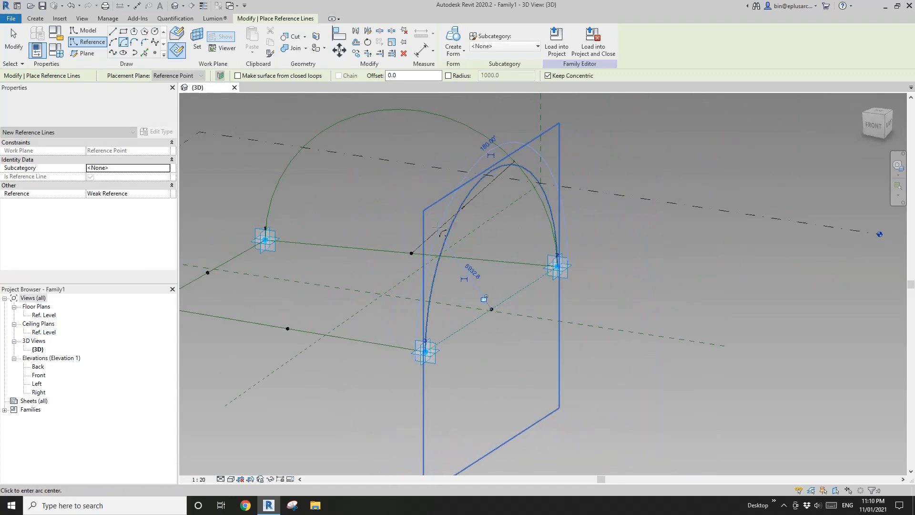
{"action": "middle_click_drag", "start_coordinate": [438, 228], "coordinate": [649, 245]}
{"action": "scroll", "coordinate": [649, 245], "scroll_direction": "down", "scroll_amount": 1}
{"action": "left_click", "coordinate": [197, 43]}
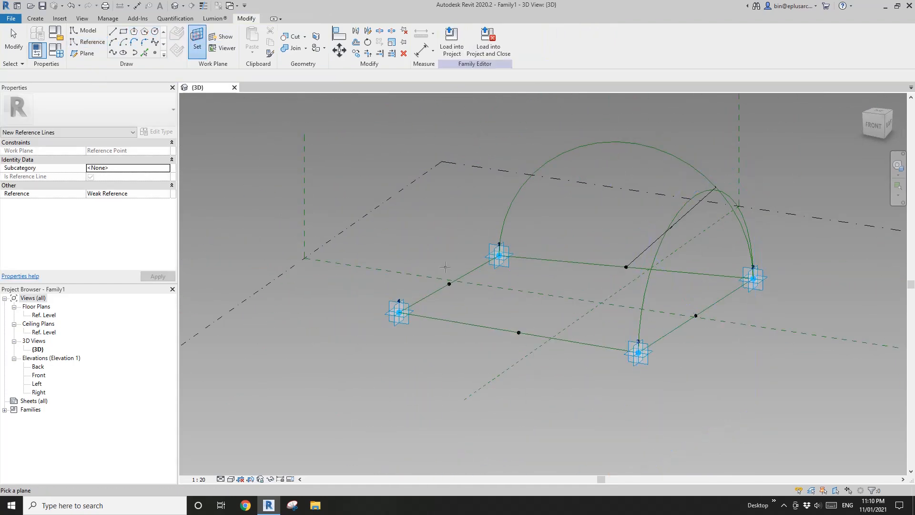
{"action": "left_click", "coordinate": [518, 333]}
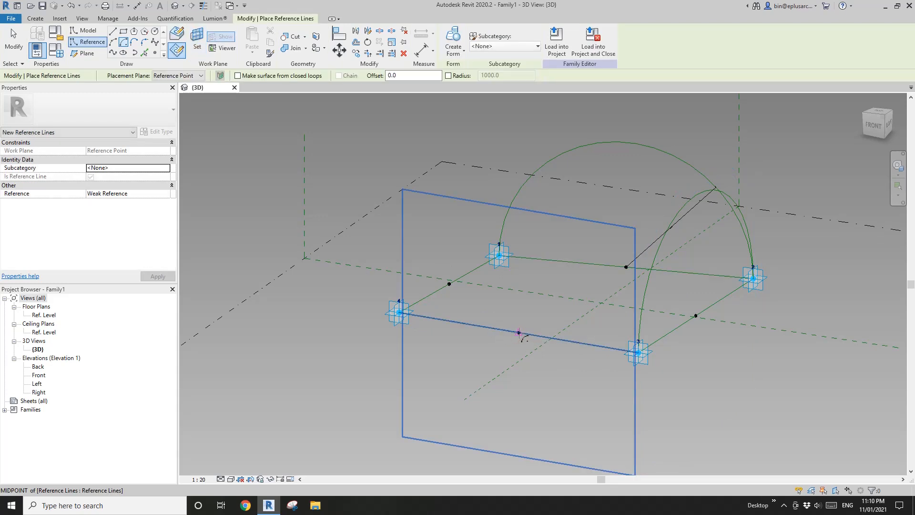
{"action": "scroll", "coordinate": [519, 332], "scroll_direction": "up", "scroll_amount": 3}
{"action": "left_click", "coordinate": [518, 332]}
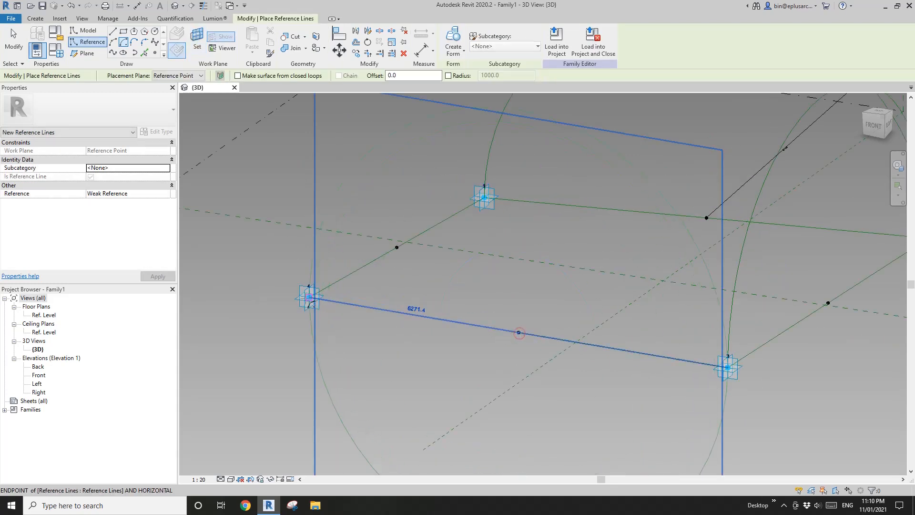
{"action": "left_click", "coordinate": [309, 298]}
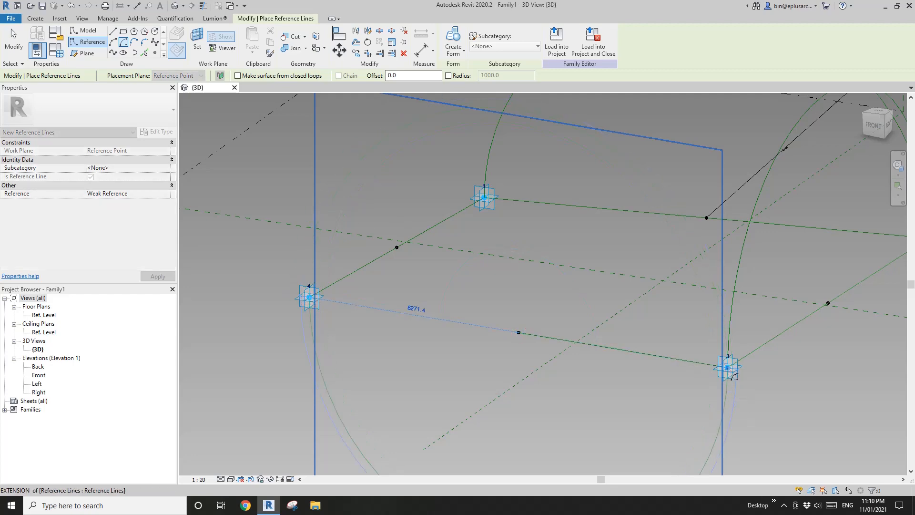
{"action": "left_click", "coordinate": [728, 367]}
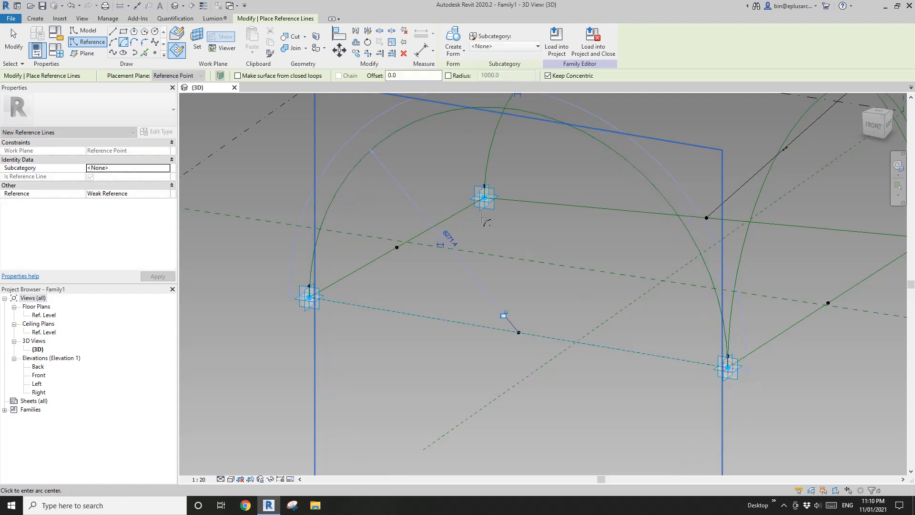
Draw an upward 180° reference arc from adaptive point 1 to point 4, centred on their midpoint and on its vertical plane
{"action": "scroll", "coordinate": [481, 212], "scroll_direction": "down", "scroll_amount": 3}
{"action": "middle_click_drag", "start_coordinate": [481, 212], "coordinate": [624, 247], "text": "shift"}
{"action": "scroll", "coordinate": [495, 220], "scroll_direction": "up", "scroll_amount": 4}
{"action": "middle_click_drag", "start_coordinate": [367, 227], "coordinate": [525, 285]}
{"action": "scroll", "coordinate": [524, 286], "scroll_direction": "up", "scroll_amount": 1}
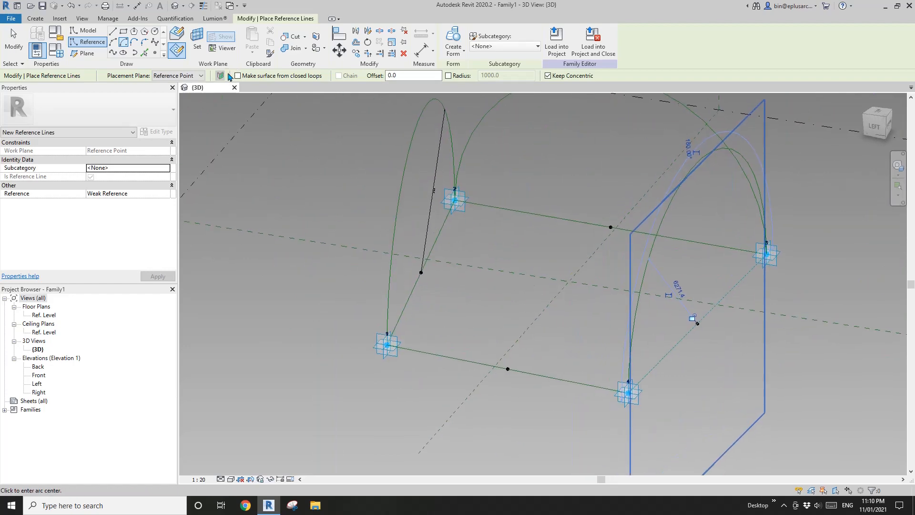
{"action": "left_click", "coordinate": [194, 45]}
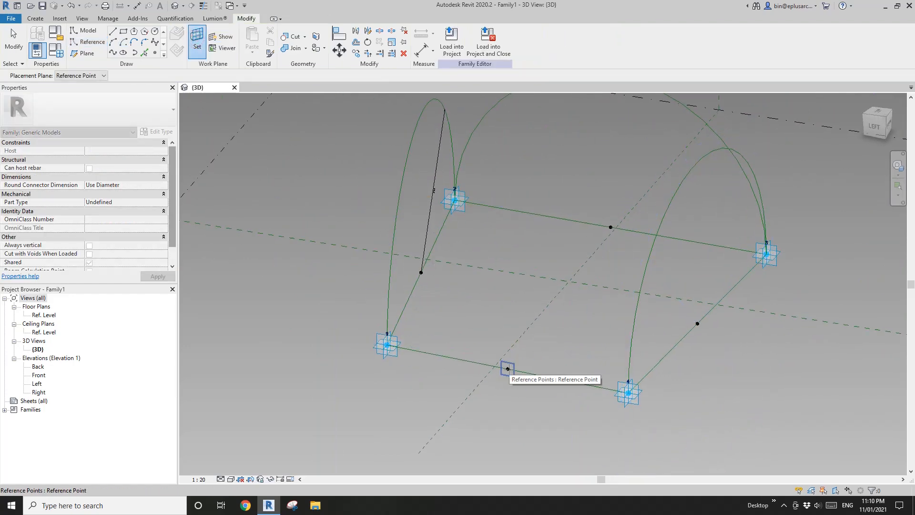
{"action": "left_click", "coordinate": [507, 369]}
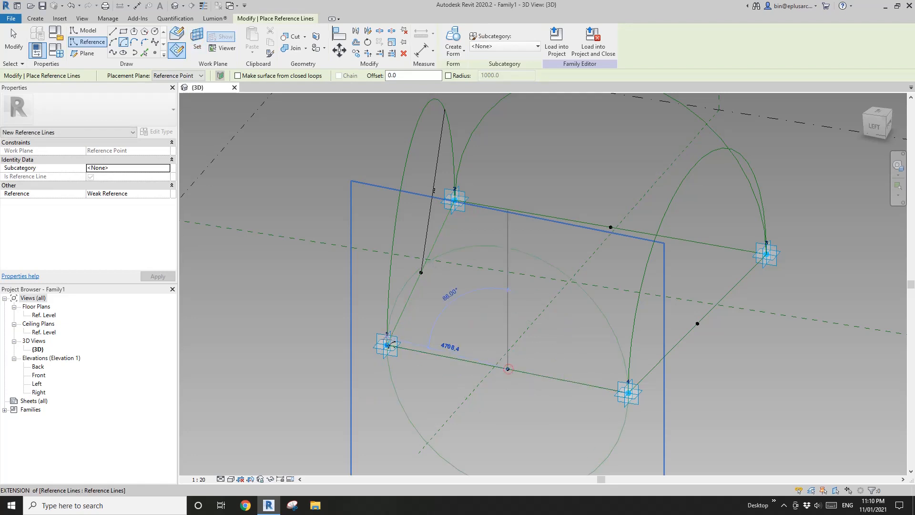
{"action": "left_click", "coordinate": [508, 369]}
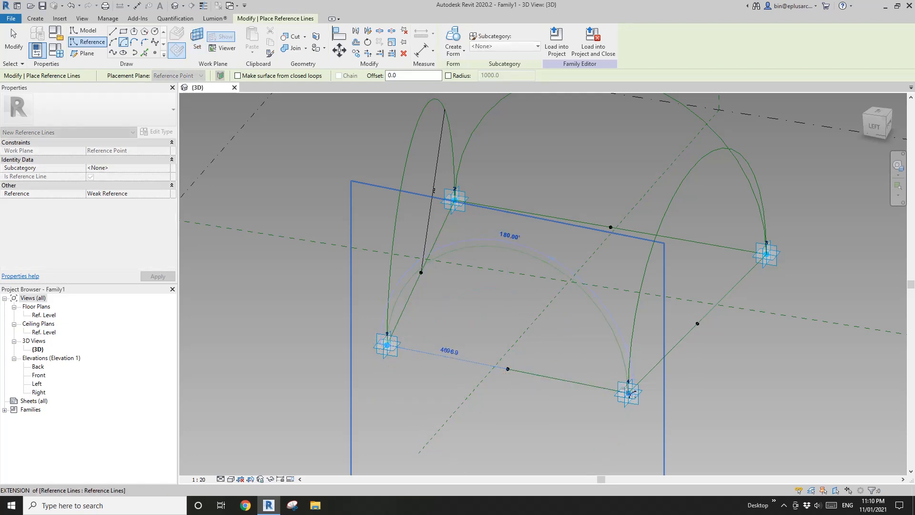
{"action": "left_click", "coordinate": [630, 394]}
{"action": "key", "text": "Escape"}
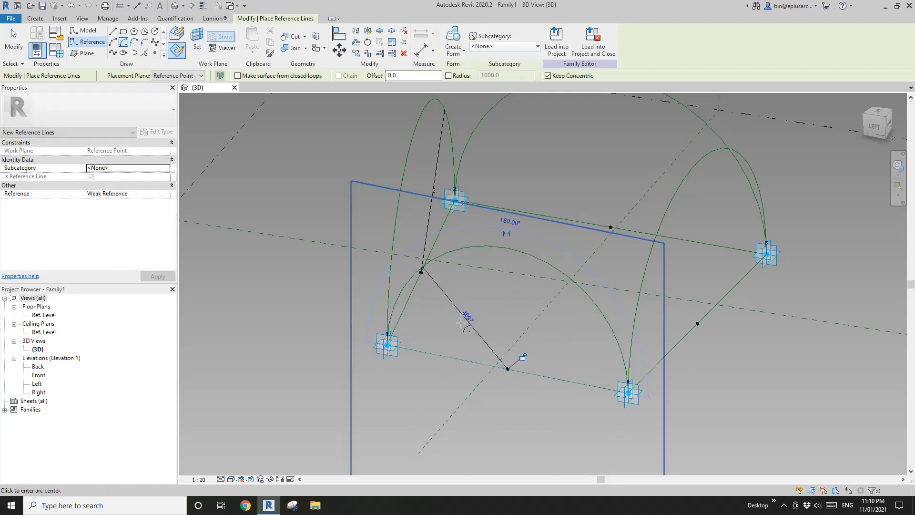
{"action": "key", "text": "Escape"}
Examine the four reference arcs, their radii and the planes at their end points from several sides
{"action": "scroll", "coordinate": [500, 328], "scroll_direction": "down", "scroll_amount": 2}
{"action": "middle_click_drag", "start_coordinate": [572, 300], "coordinate": [473, 337], "text": "shift"}
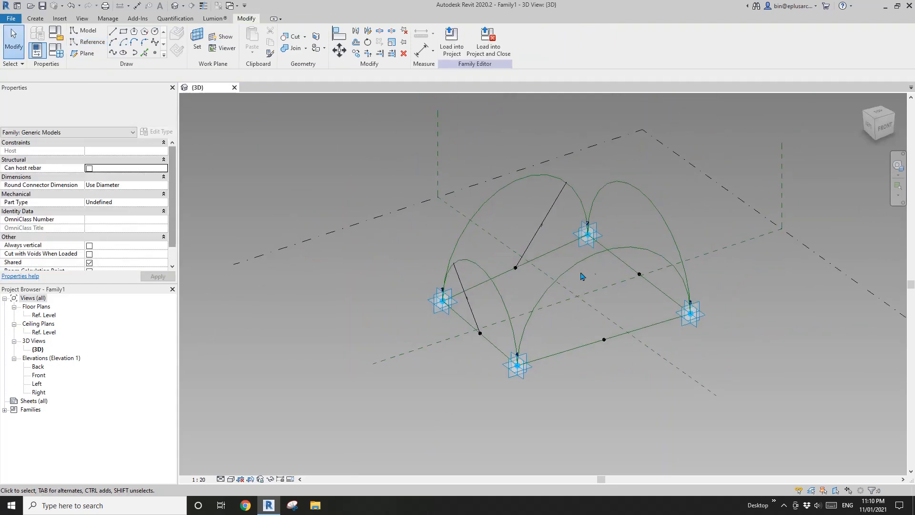
{"action": "left_click", "coordinate": [597, 253]}
{"action": "left_click", "coordinate": [572, 324]}
{"action": "middle_click_drag", "start_coordinate": [572, 324], "coordinate": [569, 330]}
{"action": "key", "text": "Escape"}
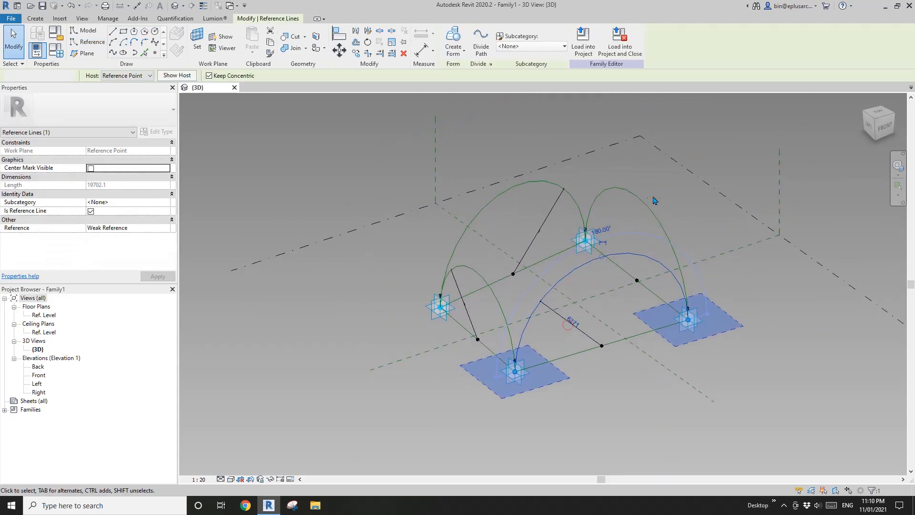
{"action": "left_click", "coordinate": [640, 202]}
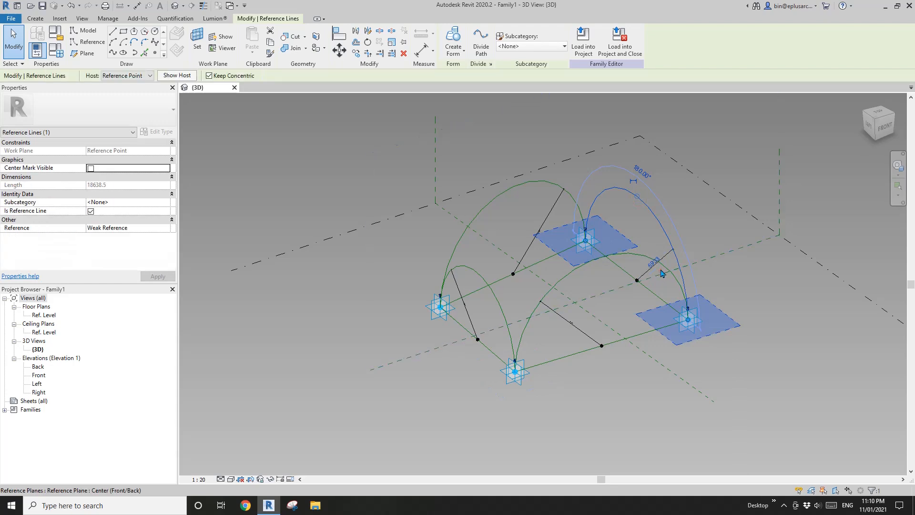
{"action": "middle_click_drag", "start_coordinate": [660, 272], "coordinate": [499, 279], "text": "shift"}
{"action": "left_click", "coordinate": [588, 273]}
{"action": "middle_click_drag", "start_coordinate": [588, 273], "coordinate": [609, 328], "text": "shift"}
{"action": "key", "text": "Tab"}
{"action": "middle_click_drag", "start_coordinate": [646, 289], "coordinate": [630, 308], "text": "shift"}
{"action": "scroll", "coordinate": [629, 299], "scroll_direction": "up", "scroll_amount": 1}
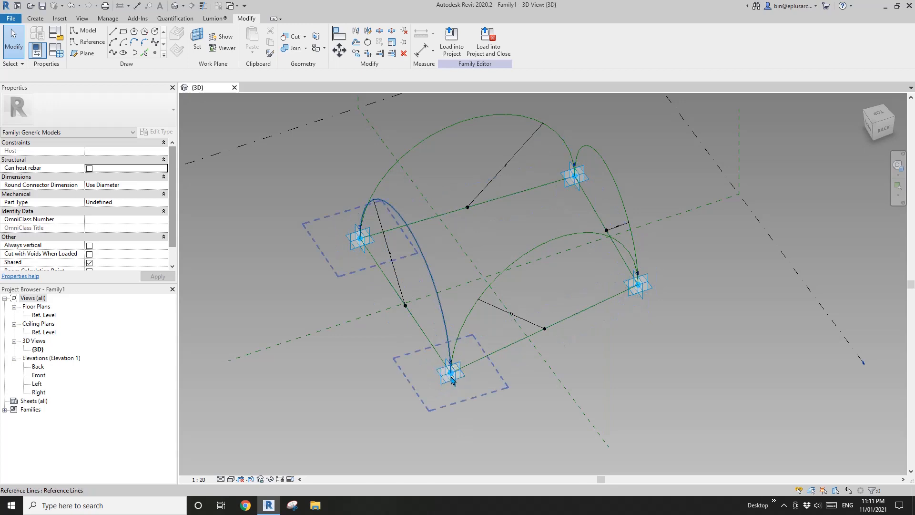
{"action": "key", "text": "Tab"}
{"action": "middle_click_drag", "start_coordinate": [491, 260], "coordinate": [491, 268]}
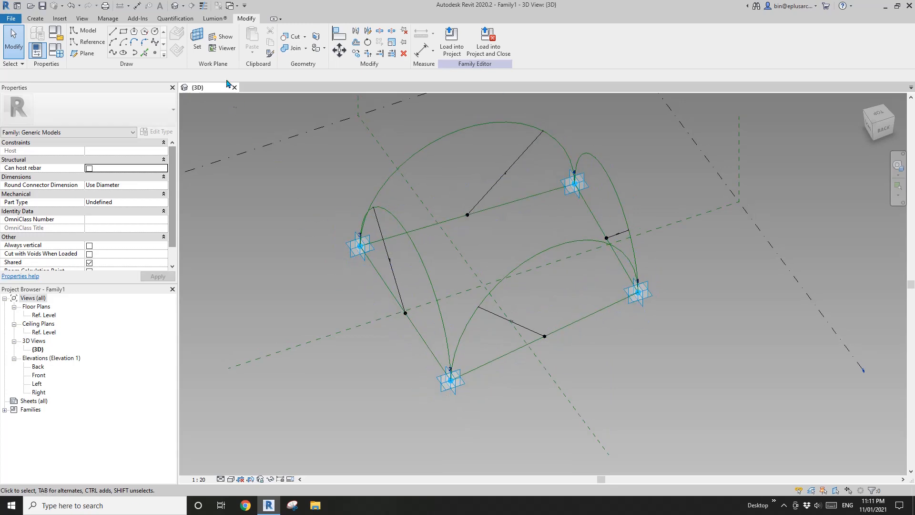
Set the work plane to the horizontal plane of the reference line between adaptive points 1 and 2, and add an aligned dimension between both points
{"action": "left_click", "coordinate": [199, 45]}
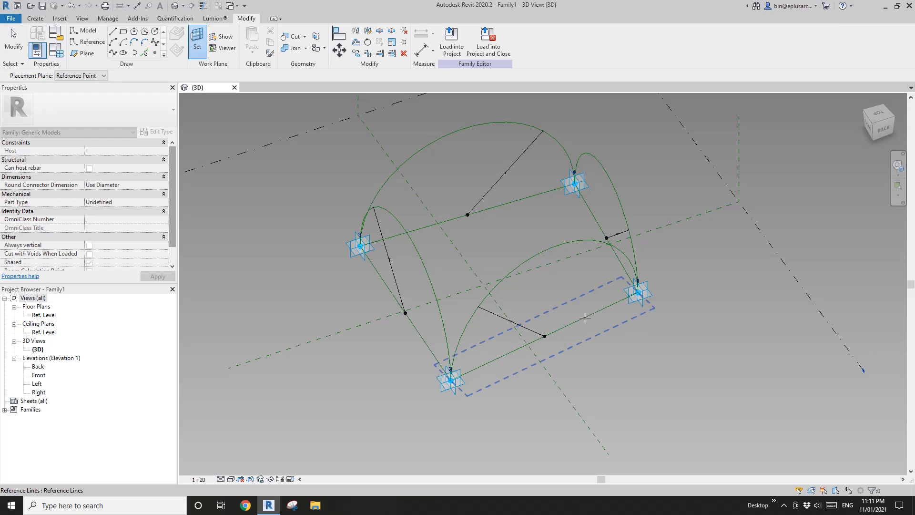
{"action": "key", "text": "Tab"}
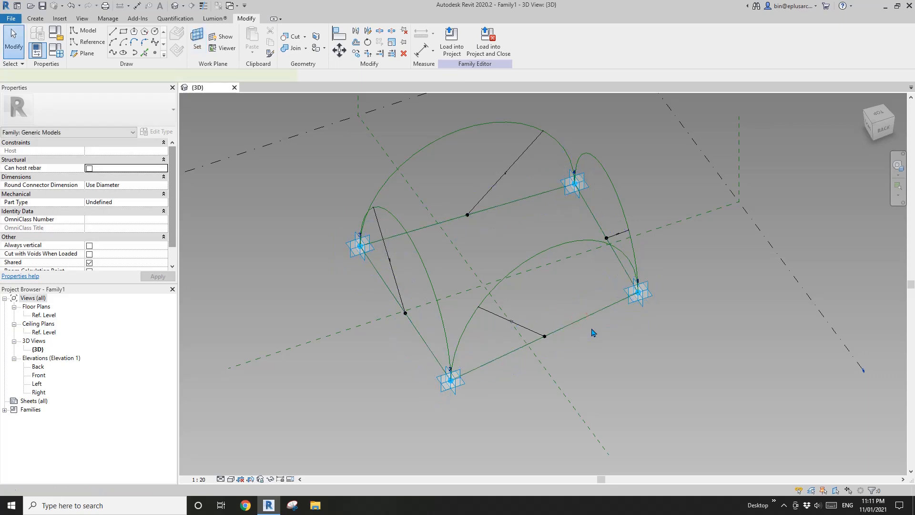
{"action": "key", "text": "d"}
{"action": "key", "text": "i"}
{"action": "left_click", "coordinate": [639, 295]}
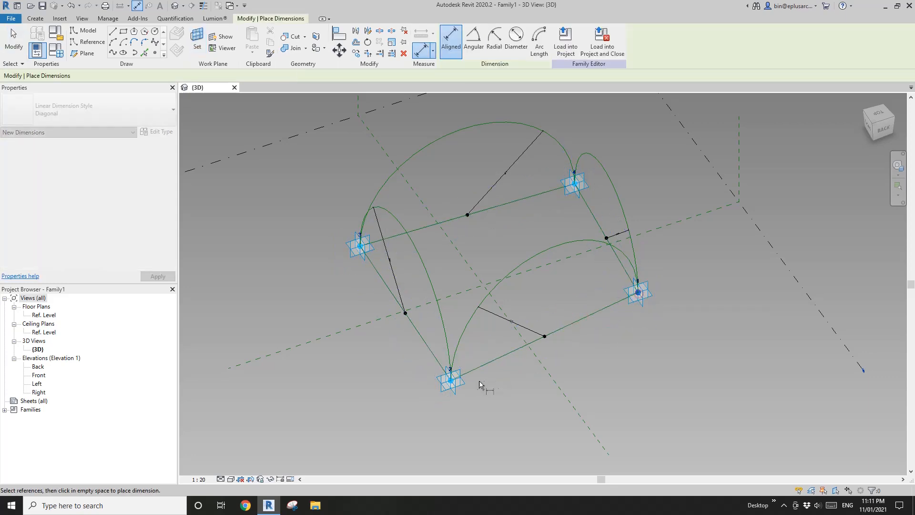
{"action": "left_click", "coordinate": [452, 384]}
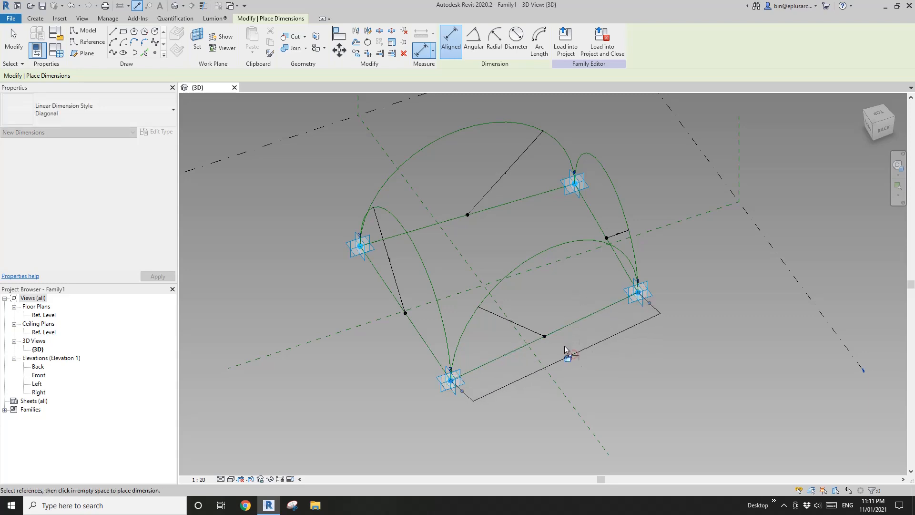
{"action": "left_click", "coordinate": [563, 350]}
{"action": "key", "text": "Escape"}
{"action": "key", "text": "Escape"}
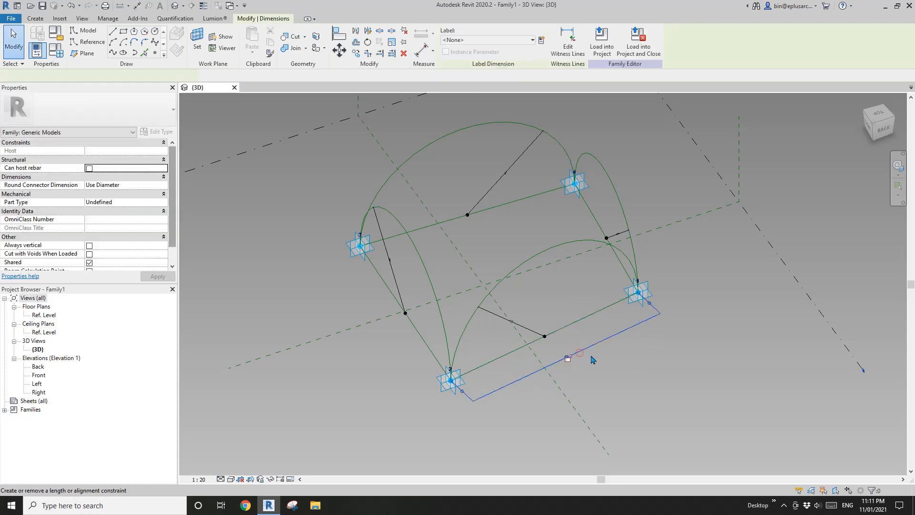
{"action": "left_click", "coordinate": [295, 416]}
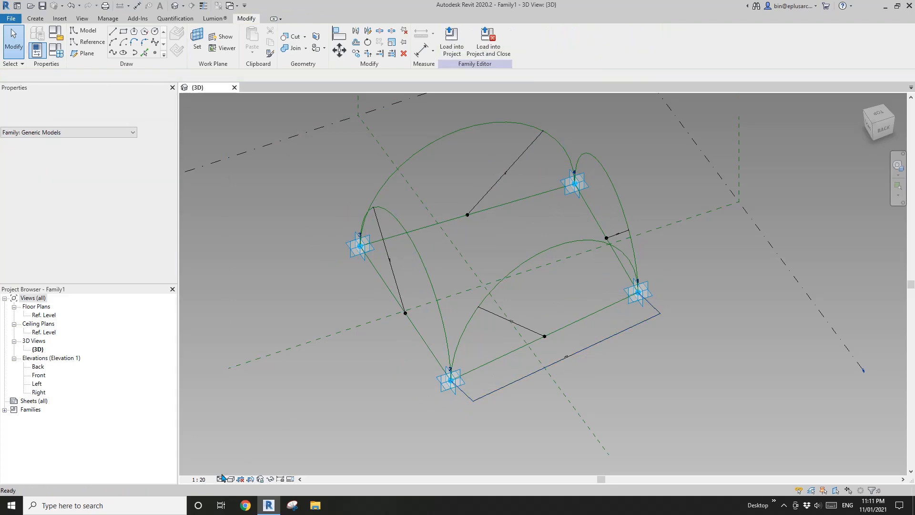
Set the 3D view's scale to 1:100
{"action": "left_click", "coordinate": [198, 479]}
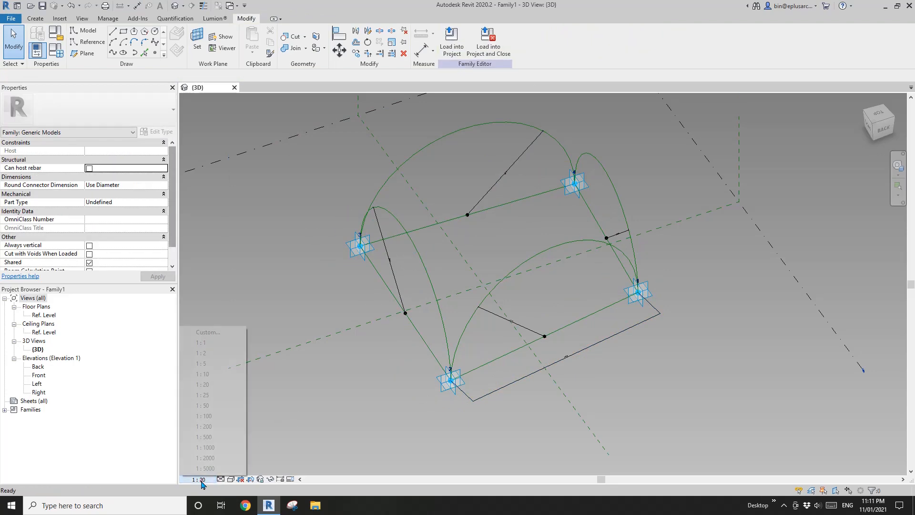
{"action": "left_click", "coordinate": [212, 416]}
{"action": "scroll", "coordinate": [580, 349], "scroll_direction": "up", "scroll_amount": 1}
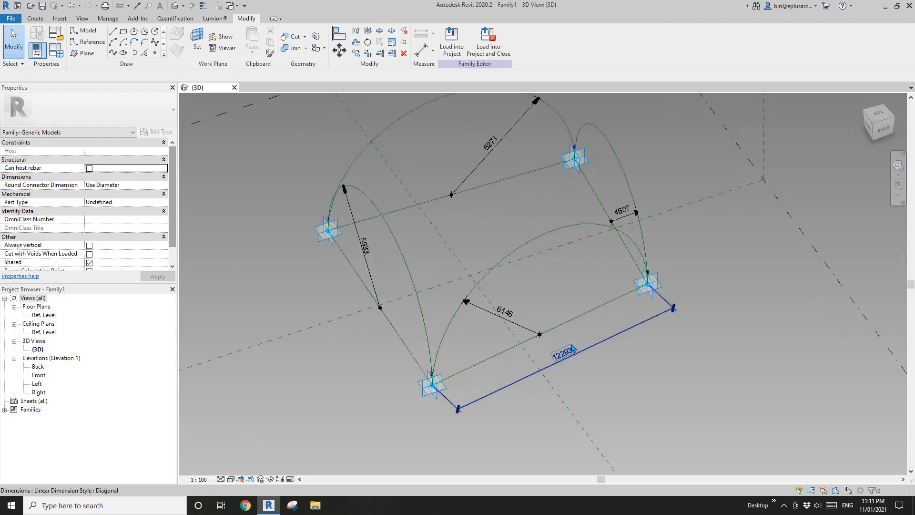
{"action": "middle_click_drag", "start_coordinate": [570, 329], "coordinate": [578, 364]}
Label the dimension between adaptive points 1 and 2 with a new instance reporting parameter named W1
{"action": "left_click", "coordinate": [595, 383]}
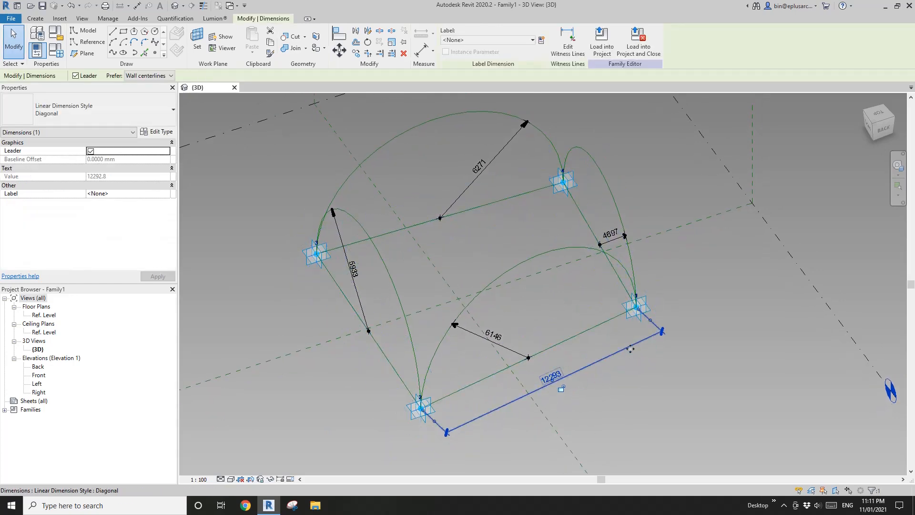
{"action": "left_click", "coordinate": [541, 41]}
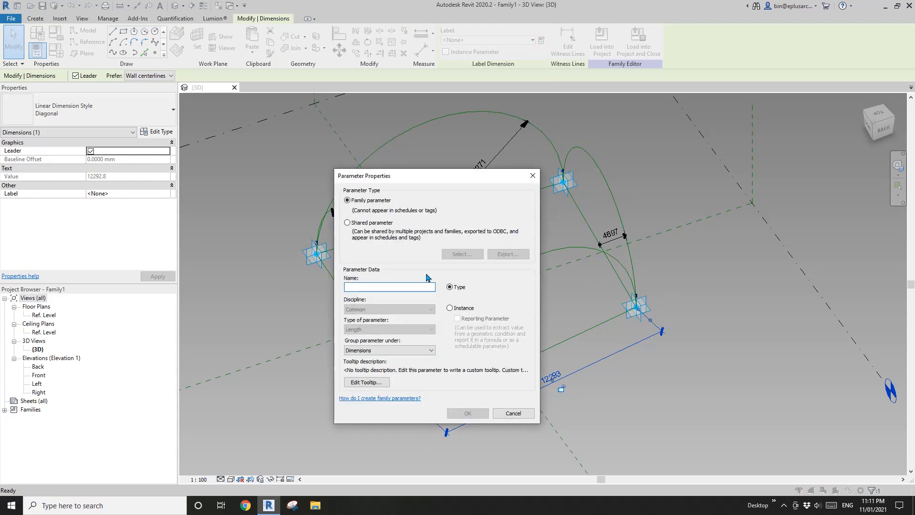
{"action": "left_click", "coordinate": [457, 310]}
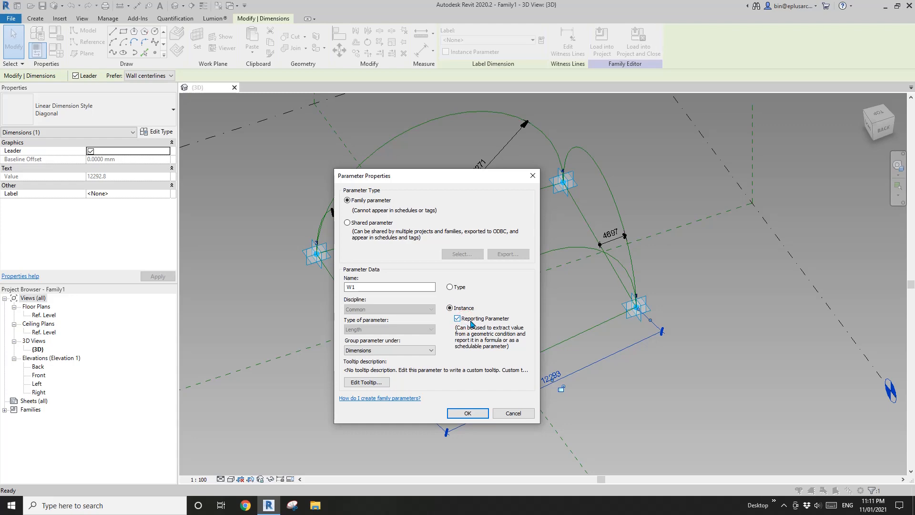
{"action": "left_click", "coordinate": [467, 413]}
Set the work plane to the horizontal plane of the reference line between adaptive points 2 and 3, and add an aligned dimension between both points
{"action": "middle_click_drag", "start_coordinate": [474, 409], "coordinate": [447, 297], "text": "shift"}
{"action": "left_click", "coordinate": [198, 40]}
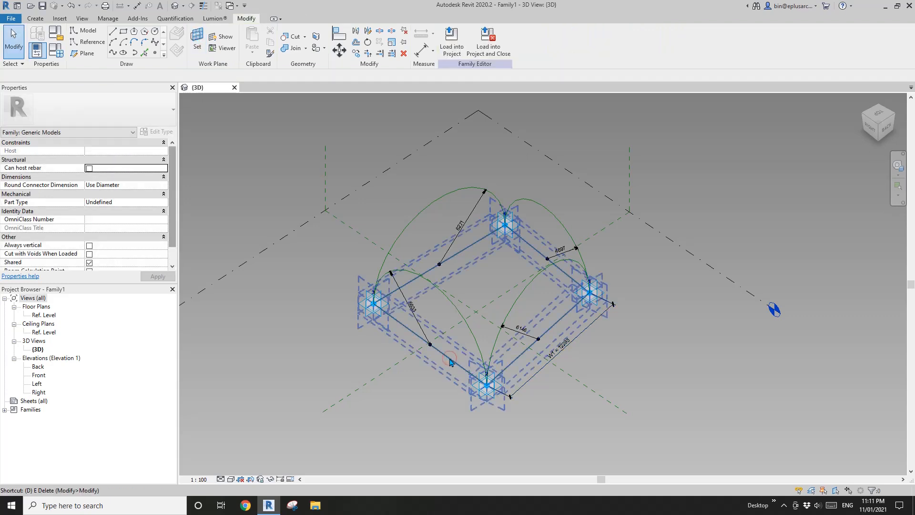
{"action": "key", "text": "d"}
{"action": "key", "text": "i"}
{"action": "left_click", "coordinate": [373, 304]}
{"action": "left_click", "coordinate": [486, 385]}
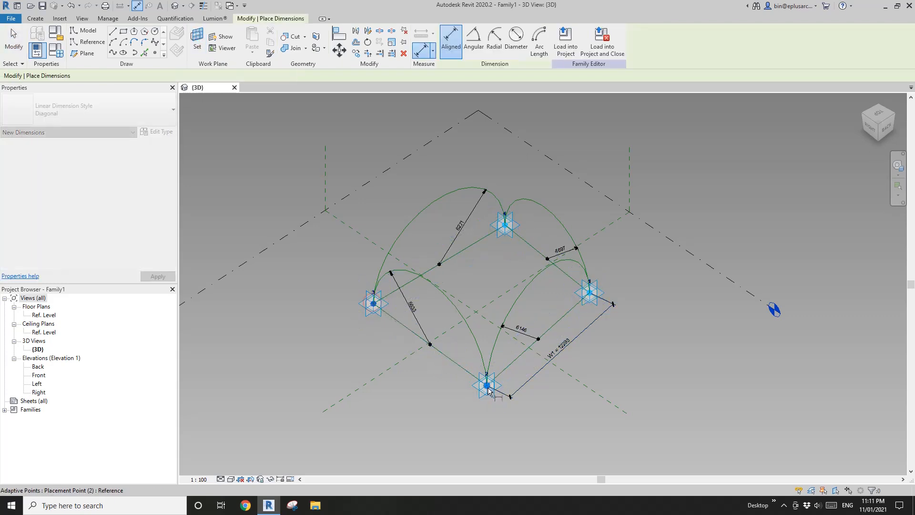
{"action": "left_click", "coordinate": [424, 377]}
{"action": "key", "text": "Escape"}
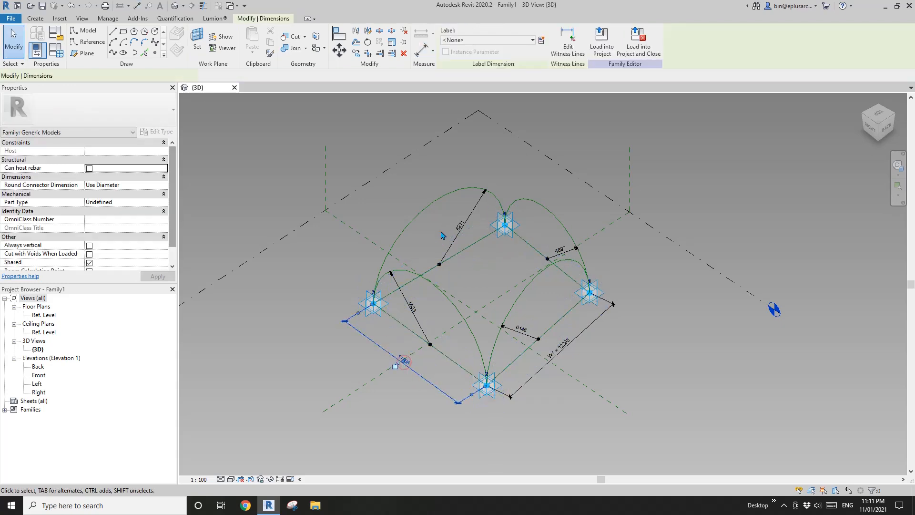
Label the dimension between adaptive points 2 and 3 with a new instance reporting parameter named W2
{"action": "left_click", "coordinate": [405, 364]}
{"action": "left_click", "coordinate": [540, 41]}
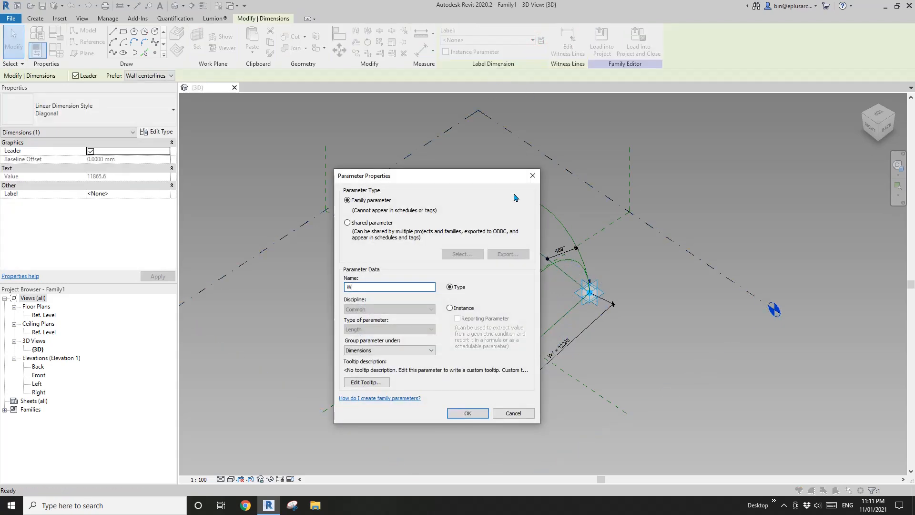
{"action": "left_click", "coordinate": [478, 413]}
Set the work plane to the horizontal plane of the reference line between adaptive points 3 and 4, and add an aligned dimension between both points
{"action": "scroll", "coordinate": [438, 303], "scroll_direction": "down", "scroll_amount": 2}
{"action": "middle_click_drag", "start_coordinate": [370, 329], "coordinate": [504, 299], "text": "shift"}
{"action": "scroll", "coordinate": [315, 305], "scroll_direction": "up", "scroll_amount": 3}
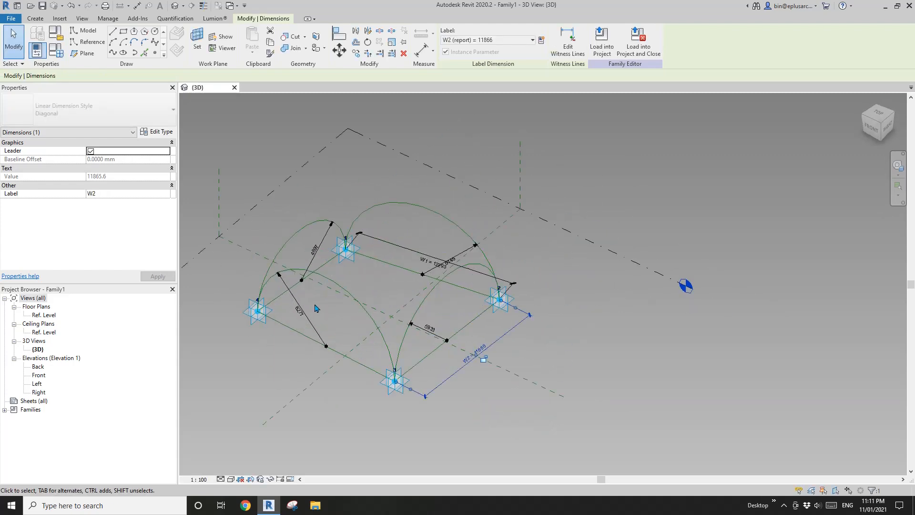
{"action": "scroll", "coordinate": [315, 305], "scroll_direction": "up", "scroll_amount": 2}
{"action": "middle_click_drag", "start_coordinate": [315, 308], "coordinate": [487, 308]}
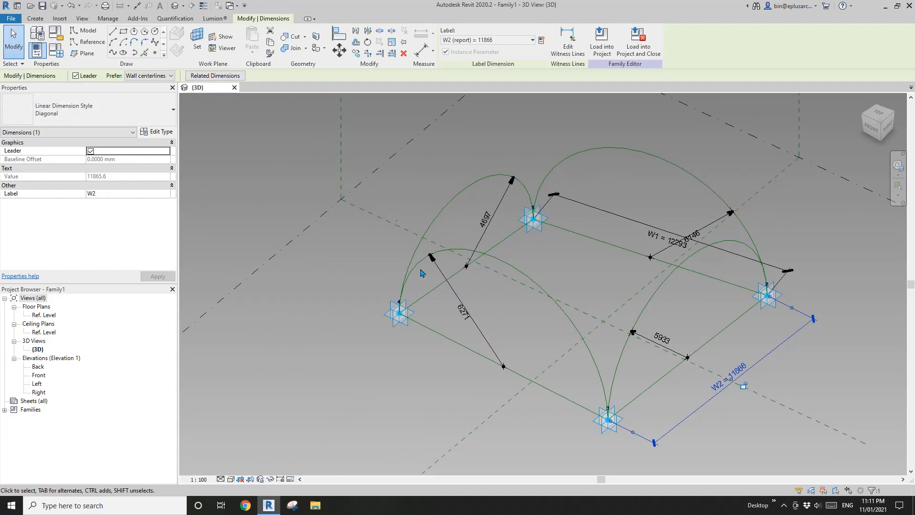
{"action": "left_click", "coordinate": [196, 41]}
{"action": "key", "text": "Escape"}
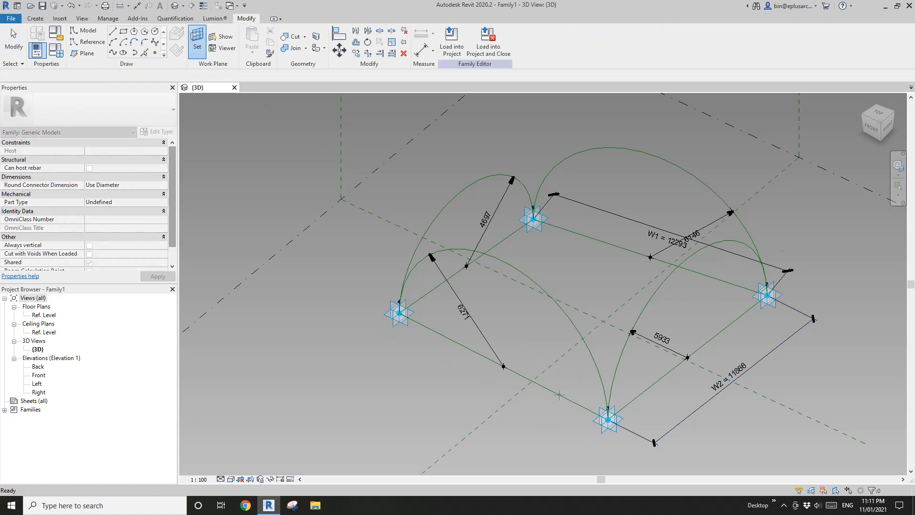
{"action": "key", "text": "Tab"}
{"action": "left_click", "coordinate": [559, 395]}
{"action": "key", "text": "d"}
{"action": "key", "text": "i"}
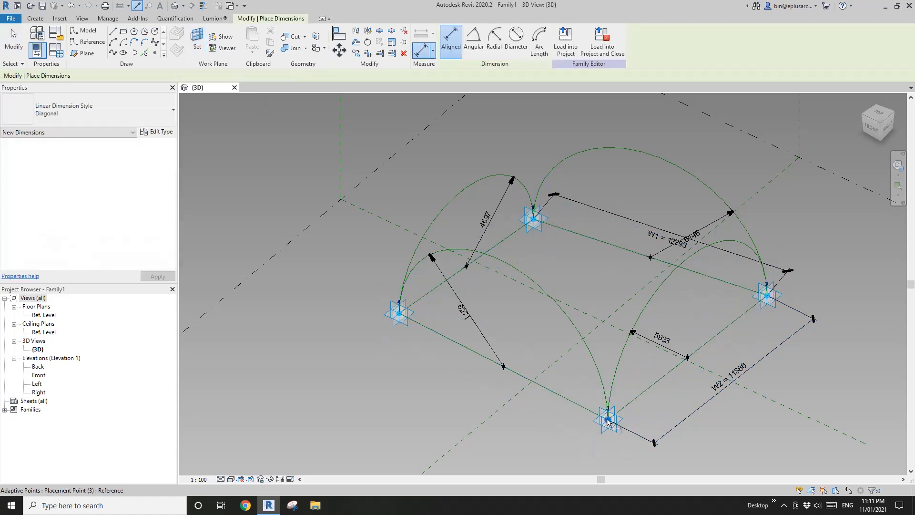
{"action": "left_click", "coordinate": [401, 317]}
{"action": "left_click", "coordinate": [432, 359]}
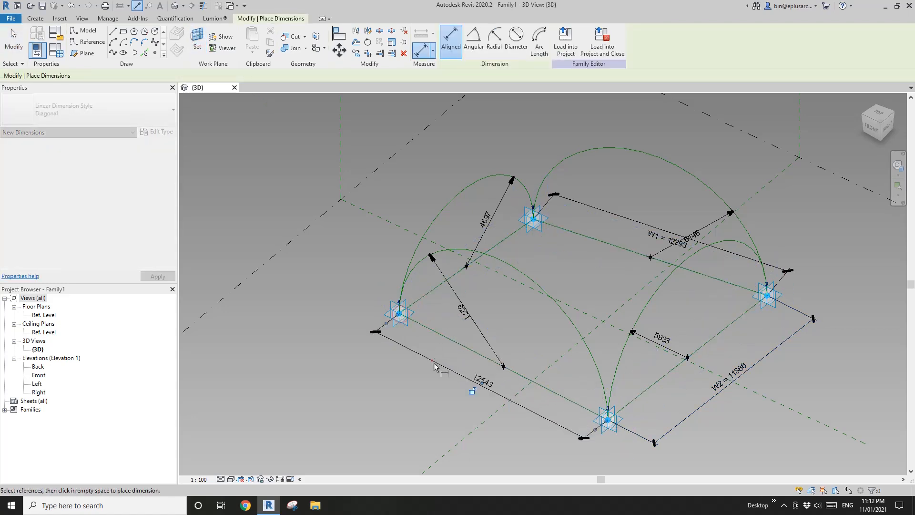
{"action": "key", "text": "Escape"}
{"action": "key", "text": "Escape"}
Label the dimension between adaptive points 3 and 4 with a new instance reporting parameter named W3
{"action": "left_click", "coordinate": [447, 373]}
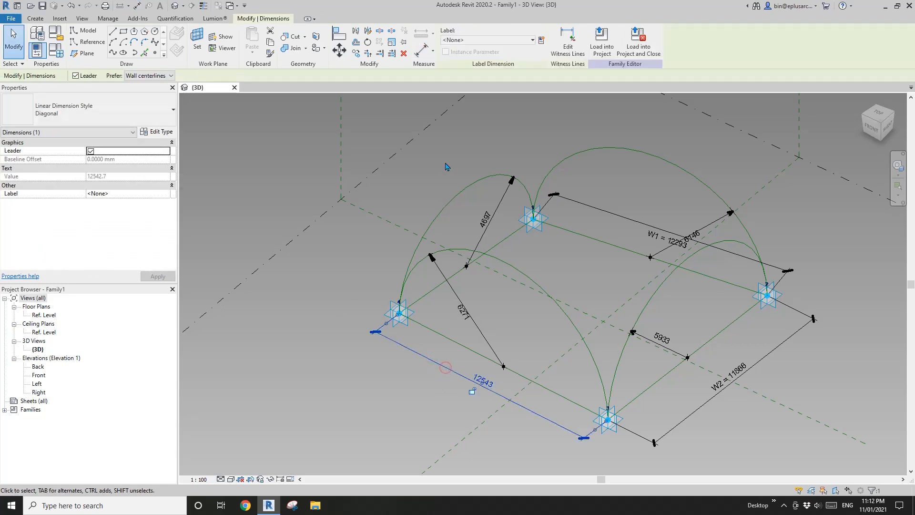
{"action": "left_click", "coordinate": [542, 41]}
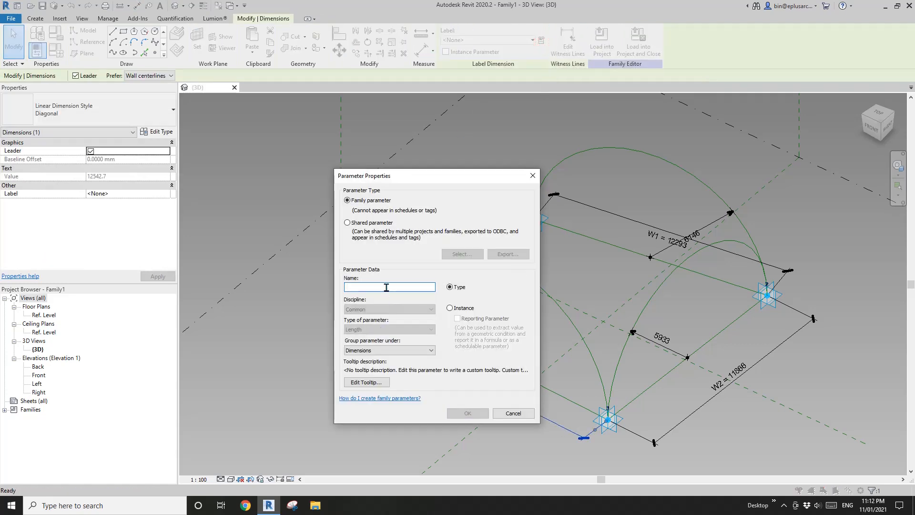
{"action": "left_click", "coordinate": [458, 308]}
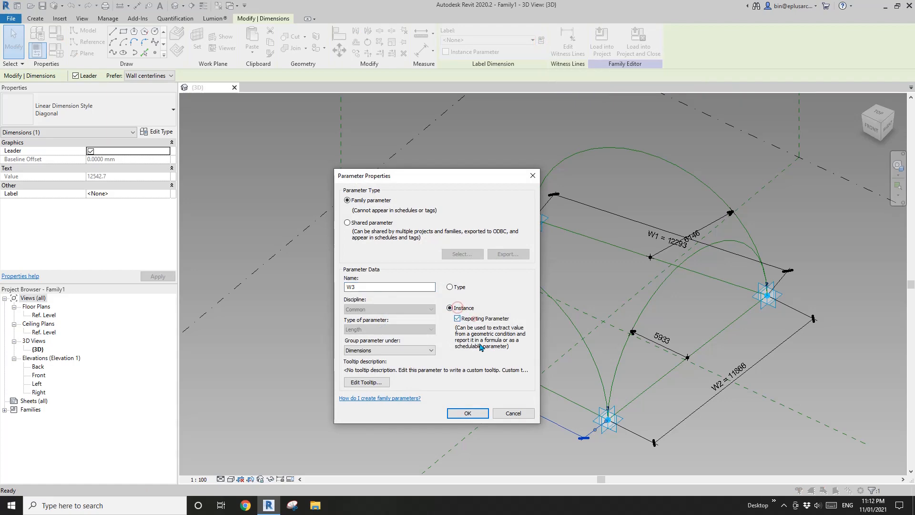
{"action": "left_click", "coordinate": [467, 413]}
Set the work plane to the horizontal plane of the reference line between adaptive points 4 and 1, and add an aligned dimension between both points
{"action": "middle_click_drag", "start_coordinate": [472, 410], "coordinate": [444, 358], "text": "shift"}
{"action": "left_click", "coordinate": [200, 48]}
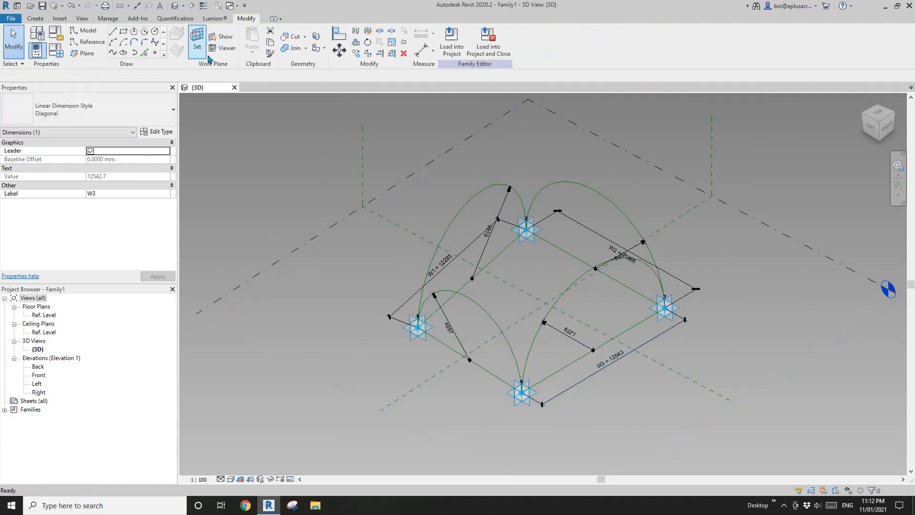
{"action": "left_click", "coordinate": [487, 373]}
{"action": "key", "text": "d"}
{"action": "key", "text": "i"}
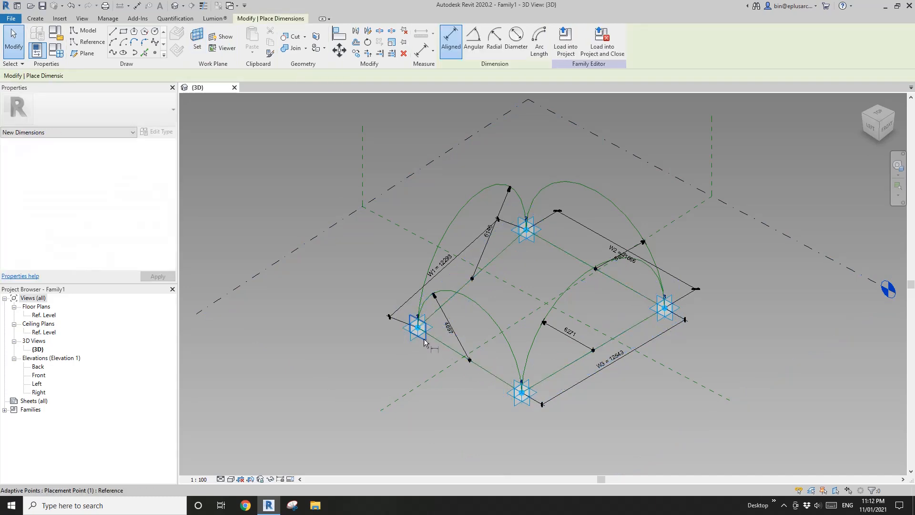
{"action": "left_click", "coordinate": [417, 329]}
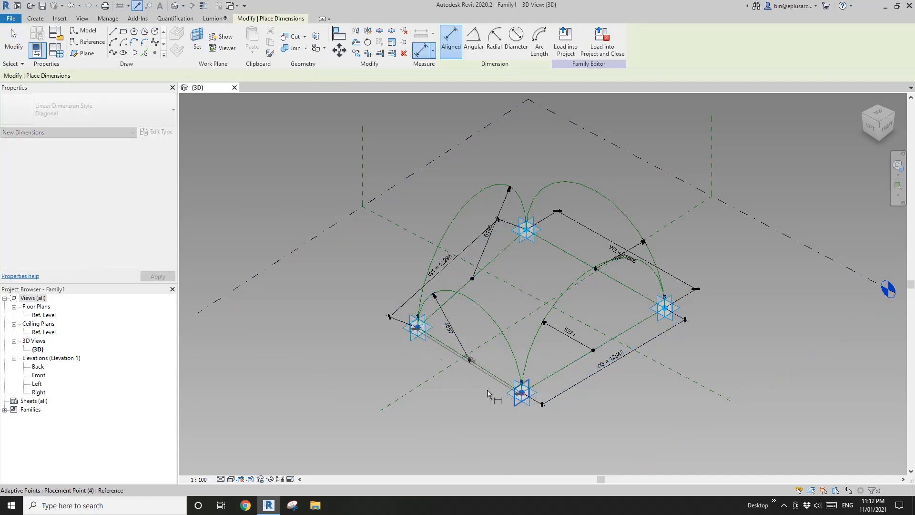
{"action": "left_click", "coordinate": [488, 393]}
{"action": "left_click", "coordinate": [477, 393]}
{"action": "key", "text": "Escape"}
{"action": "key", "text": "Escape"}
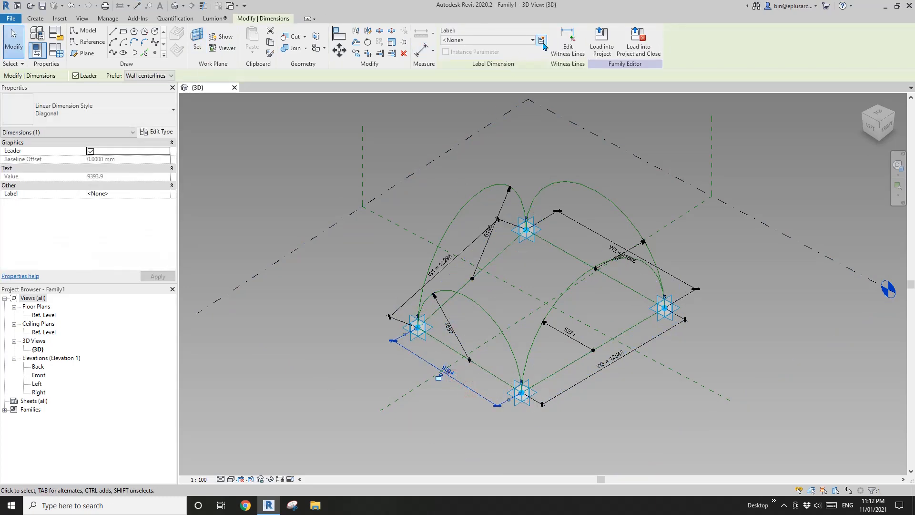
Label the dimension between adaptive points 4 and 1 with a new instance reporting parameter named W4
{"action": "left_click", "coordinate": [541, 41]}
{"action": "type", "text": "W4"}
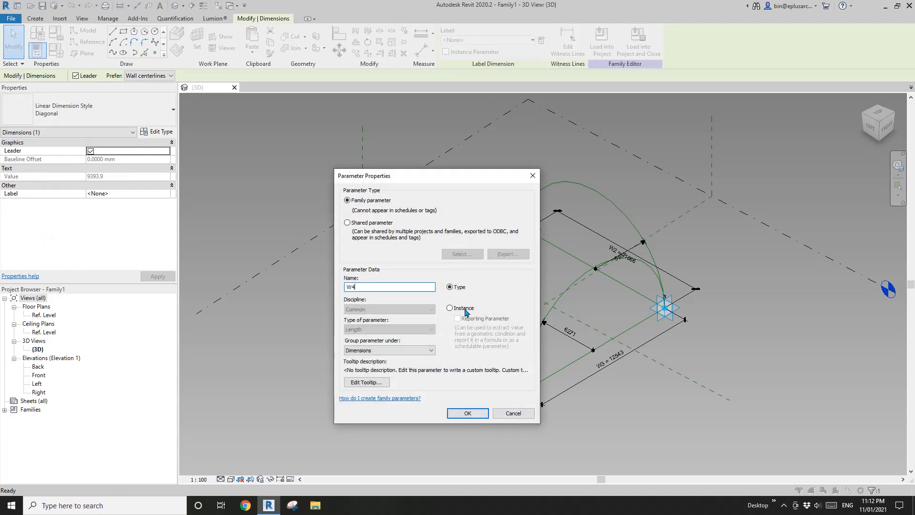
{"action": "left_click", "coordinate": [465, 310]}
{"action": "left_click", "coordinate": [476, 409]}
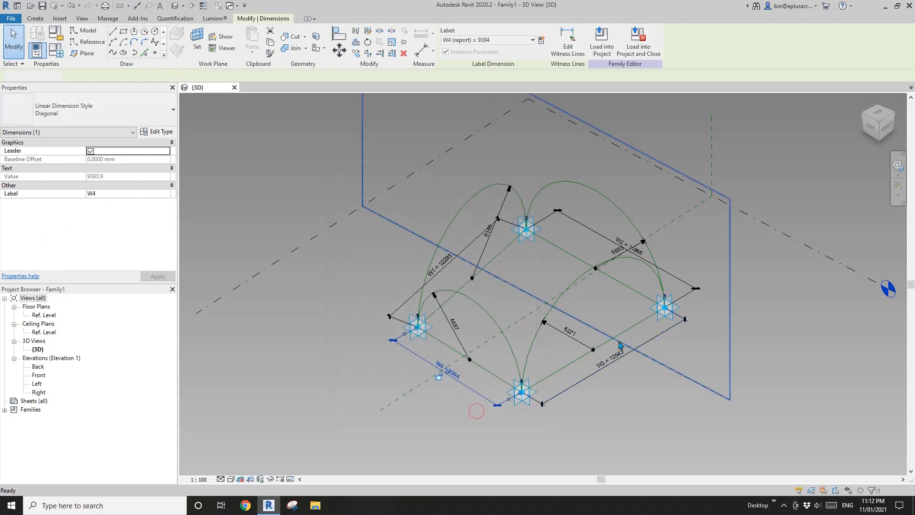
{"action": "key", "text": "Escape"}
Label the radius of the arc between adaptive points 1 and 2 with a new instance parameter named R1
{"action": "mouse_move", "coordinate": [595, 327]}
{"action": "middle_mouse_down"}
{"action": "mouse_move", "coordinate": [596, 337]}
{"action": "mouse_move", "coordinate": [584, 314]}
{"action": "mouse_move", "coordinate": [680, 366]}
{"action": "mouse_move", "coordinate": [554, 328]}
{"action": "mouse_move", "coordinate": [535, 341]}
{"action": "mouse_move", "coordinate": [589, 329]}
{"action": "middle_mouse_up"}
{"action": "left_click", "coordinate": [539, 340]}
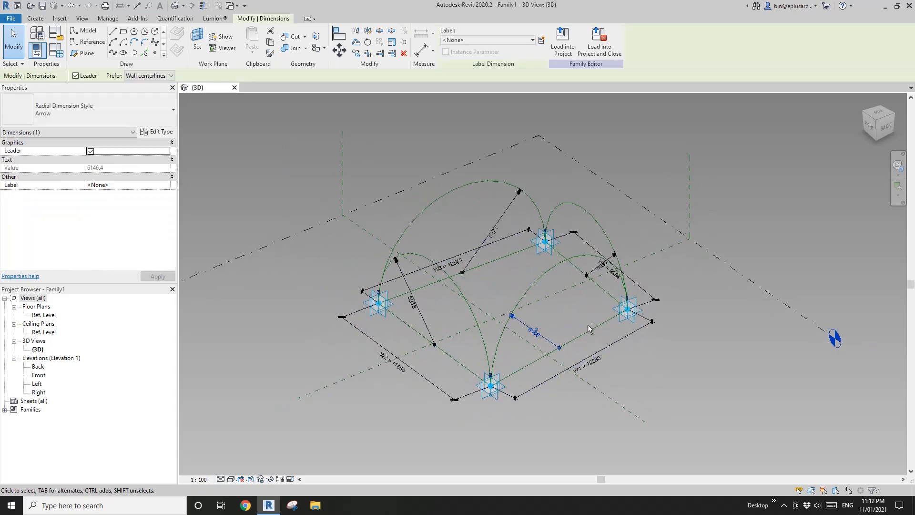
{"action": "left_click", "coordinate": [542, 41]}
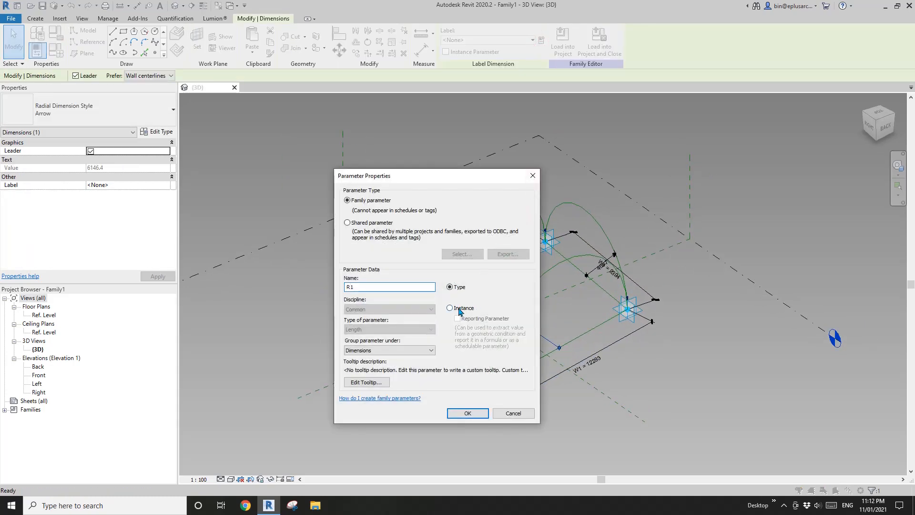
{"action": "left_click", "coordinate": [467, 413]}
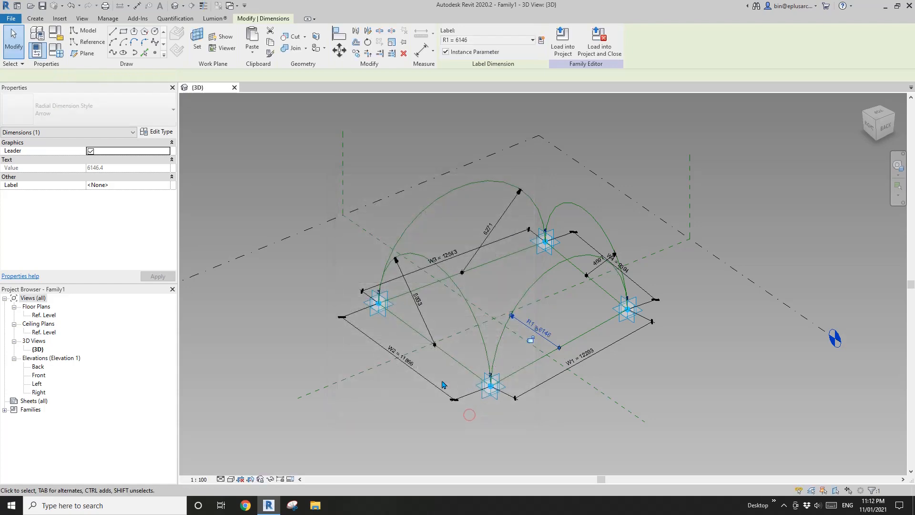
Label the radius of the arc between adaptive points 2 and 3 with a new instance parameter named R2
{"action": "left_click", "coordinate": [418, 309]}
{"action": "left_click", "coordinate": [541, 41]}
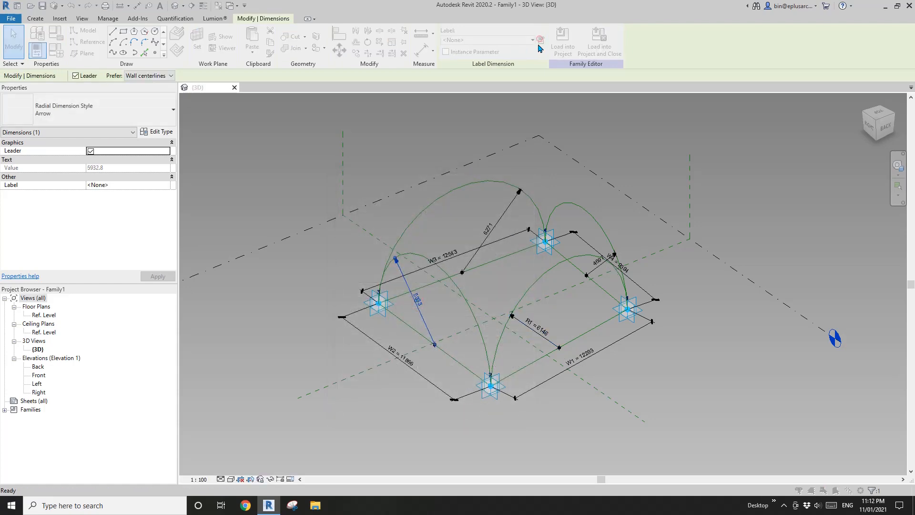
{"action": "type", "text": "R2"}
{"action": "left_click", "coordinate": [479, 413]}
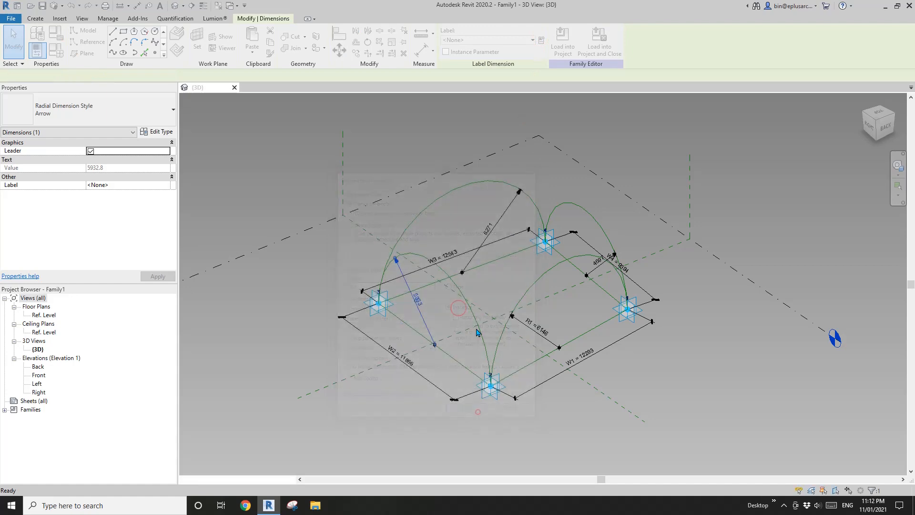
Label the radius of the arc between adaptive points 3 and 4 with a new instance parameter named R3
{"action": "left_click", "coordinate": [493, 223]}
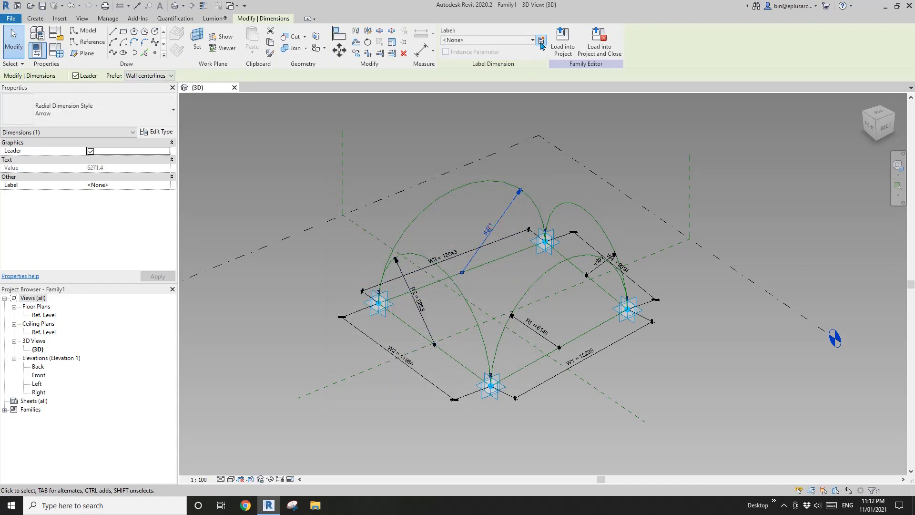
{"action": "left_click", "coordinate": [542, 40]}
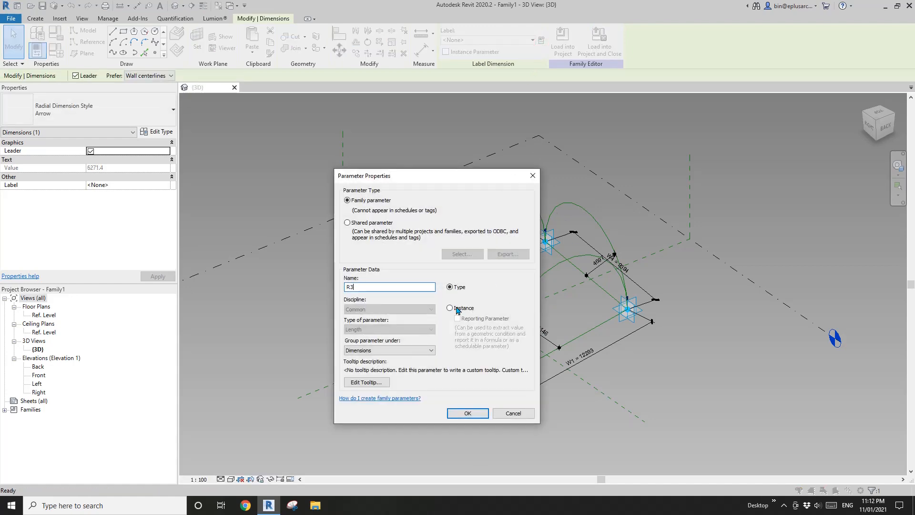
{"action": "left_click", "coordinate": [457, 309]}
{"action": "left_click", "coordinate": [467, 413]}
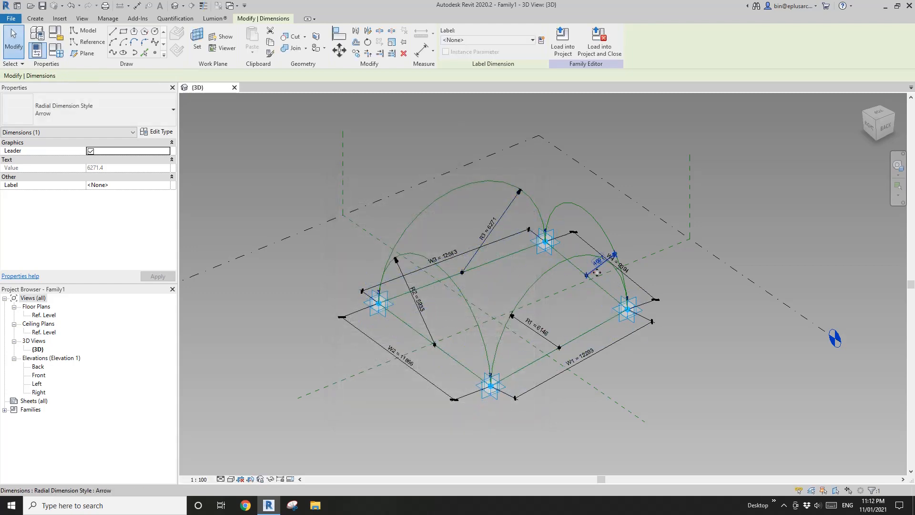
Label the radius of the arc between adaptive points 4 and 1 with a new instance parameter named R4
{"action": "left_click", "coordinate": [597, 272]}
{"action": "left_click", "coordinate": [541, 40]}
{"action": "type", "text": "R"}
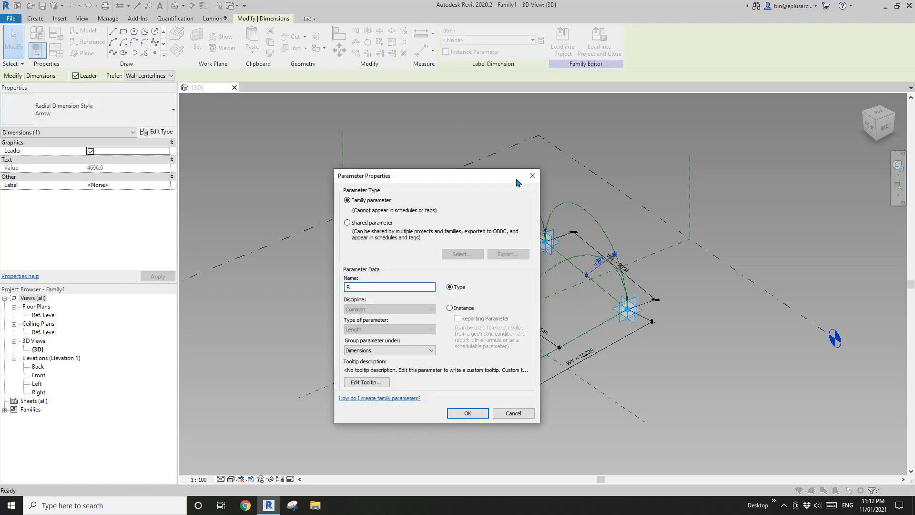
{"action": "type", "text": "4"}
{"action": "left_click", "coordinate": [456, 309]}
{"action": "left_click", "coordinate": [467, 413]}
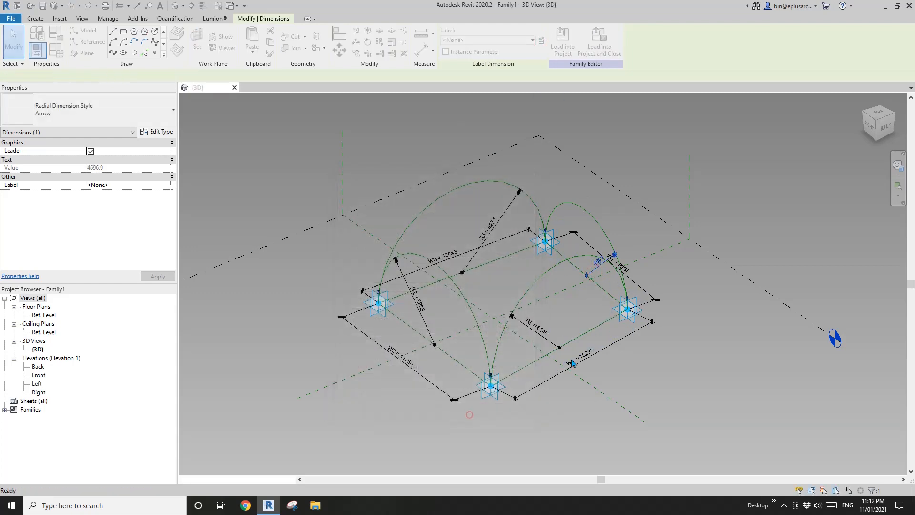
Give the family's radius parameters the formulas R1 = W1 / 2, R2 = W2 / 2, R3 = W3 / 2 and R4 = W4 / 2
{"action": "middle_click_drag", "start_coordinate": [473, 311], "coordinate": [542, 321]}
{"action": "left_click", "coordinate": [56, 49]}
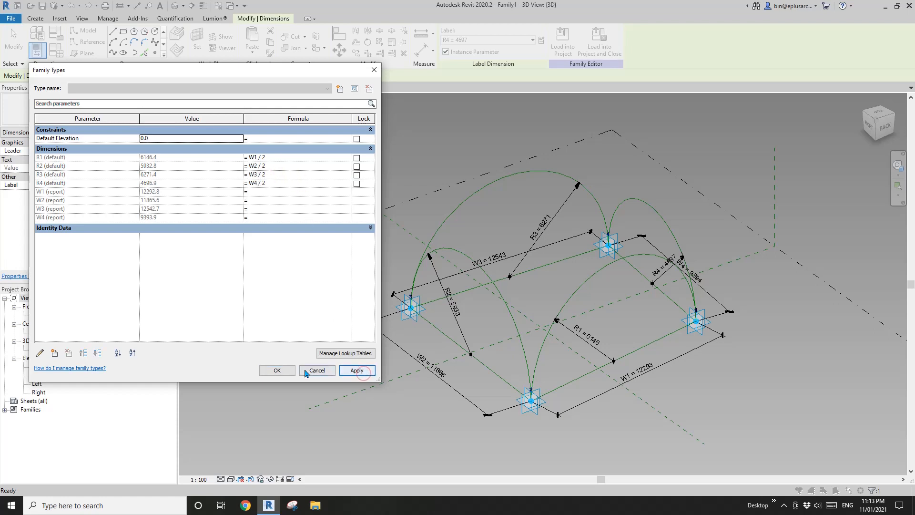
{"action": "left_click", "coordinate": [280, 371]}
{"action": "scroll", "coordinate": [481, 338], "scroll_direction": "down", "scroll_amount": 1}
{"action": "middle_click_drag", "start_coordinate": [536, 342], "coordinate": [525, 359]}
{"action": "middle_click_drag", "start_coordinate": [524, 359], "coordinate": [501, 335]}
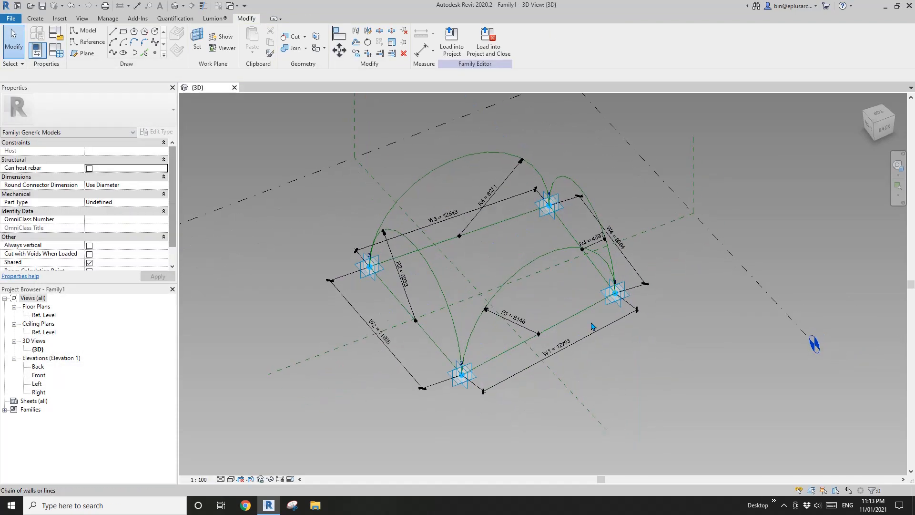
Move adaptive point 1 in plan so that W1 is about 12200 and W4 about 12300
{"action": "left_click", "coordinate": [629, 300]}
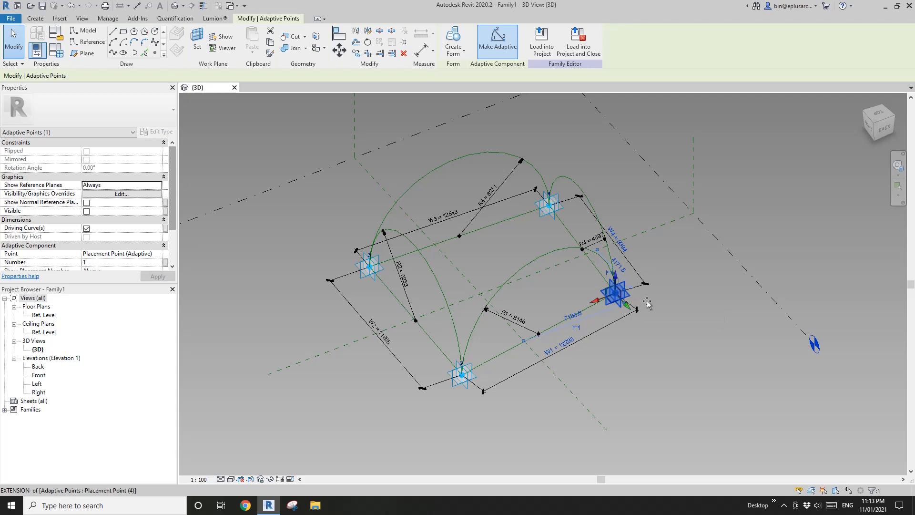
{"action": "left_click_drag", "start_coordinate": [660, 305], "coordinate": [639, 318]}
{"action": "key", "text": "Escape"}
Create a form from the four reference arcs, choosing the second of the two proposed shapes
{"action": "middle_click_drag", "start_coordinate": [540, 325], "coordinate": [549, 244], "text": "shift"}
{"action": "scroll", "coordinate": [584, 245], "scroll_direction": "up", "scroll_amount": 1}
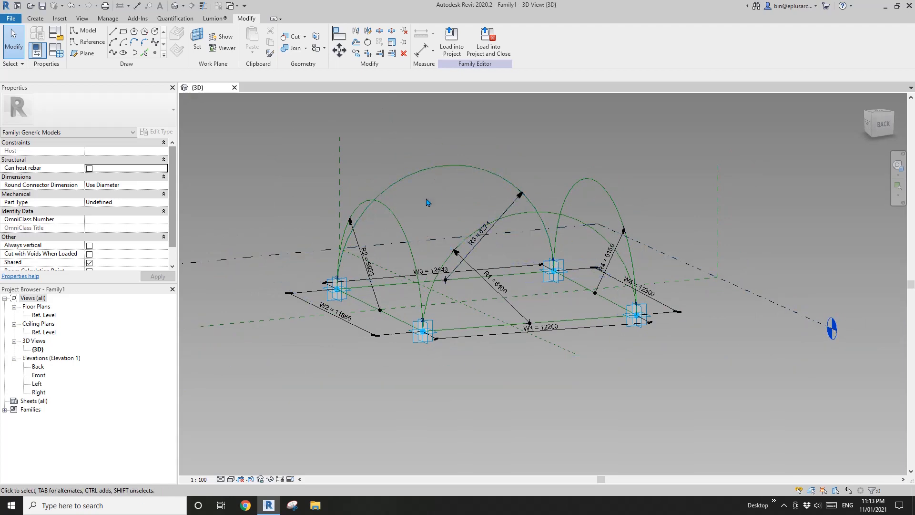
{"action": "middle_click_drag", "start_coordinate": [531, 205], "coordinate": [477, 245], "text": "shift"}
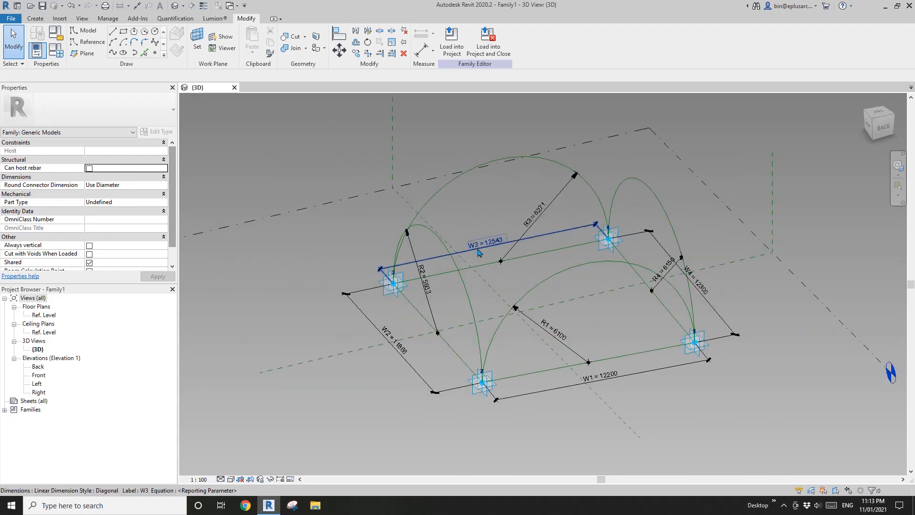
{"action": "left_click", "coordinate": [466, 237]}
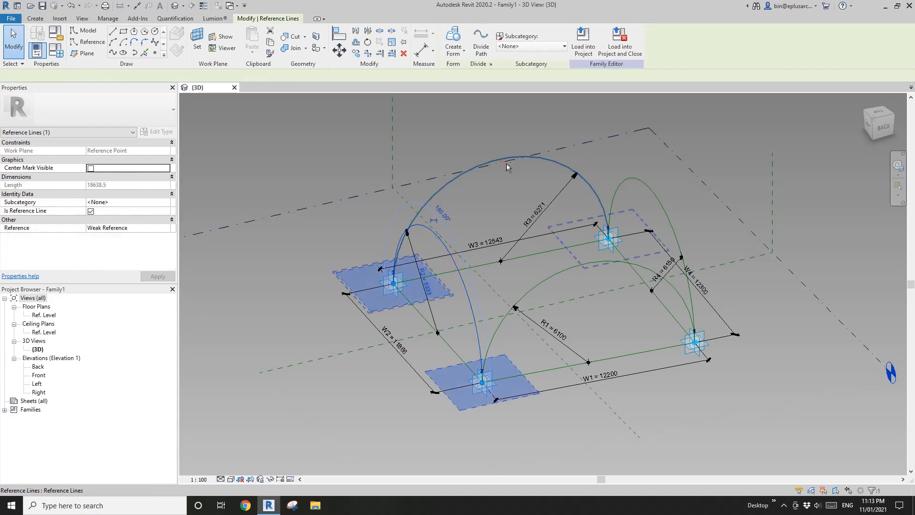
{"action": "left_click", "coordinate": [548, 160], "text": "ctrl"}
{"action": "left_click", "coordinate": [666, 211], "text": "ctrl"}
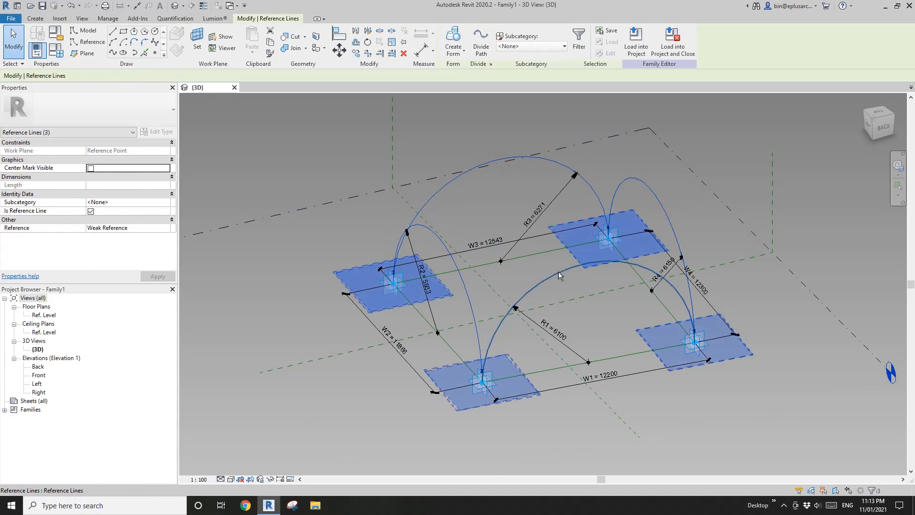
{"action": "left_click", "coordinate": [559, 276], "text": "ctrl"}
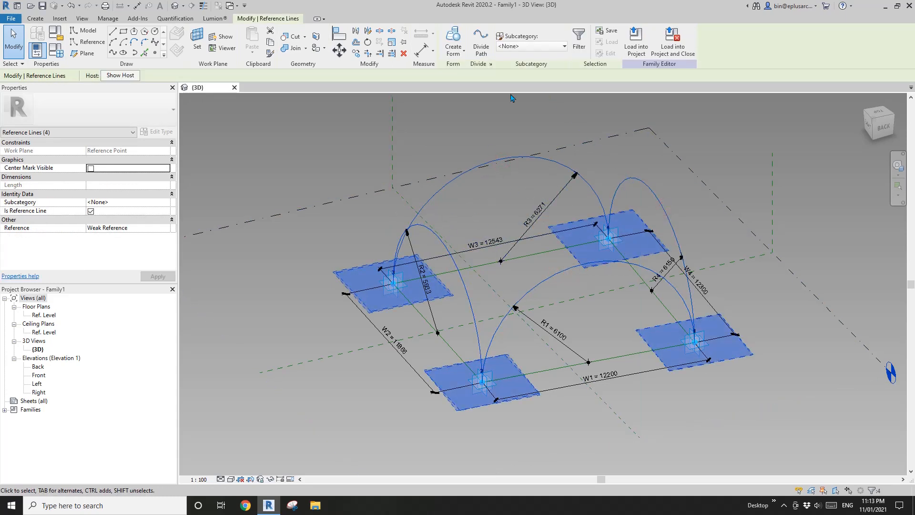
{"action": "left_click", "coordinate": [460, 39]}
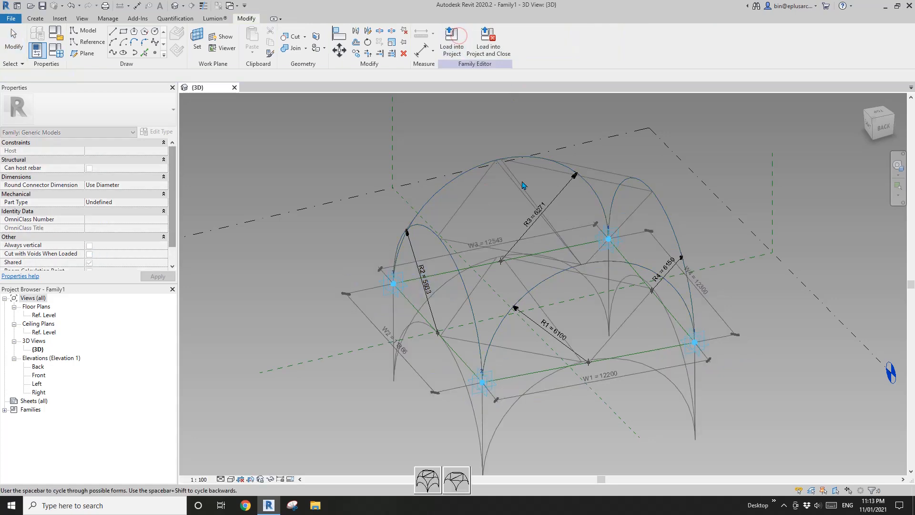
{"action": "left_click", "coordinate": [459, 478]}
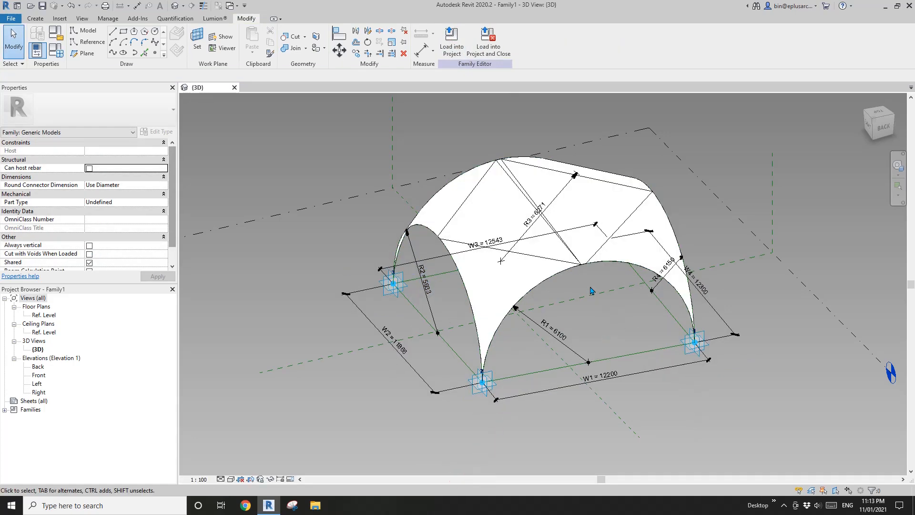
Examine the vault form's faces and edges from the side and from several angles
{"action": "middle_click_drag", "start_coordinate": [591, 290], "coordinate": [560, 263], "text": "shift"}
{"action": "middle_click_drag", "start_coordinate": [495, 269], "coordinate": [492, 239], "text": "shift"}
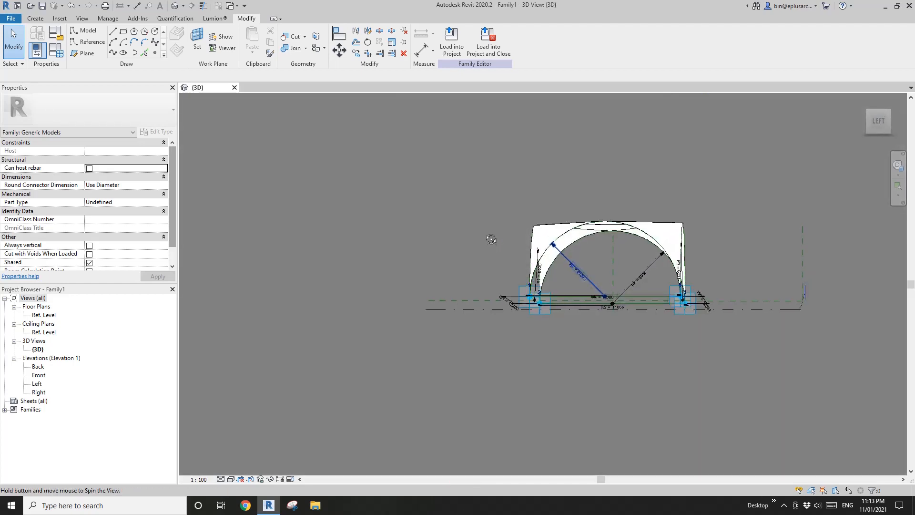
{"action": "middle_click_drag", "start_coordinate": [675, 160], "coordinate": [613, 213], "text": "shift"}
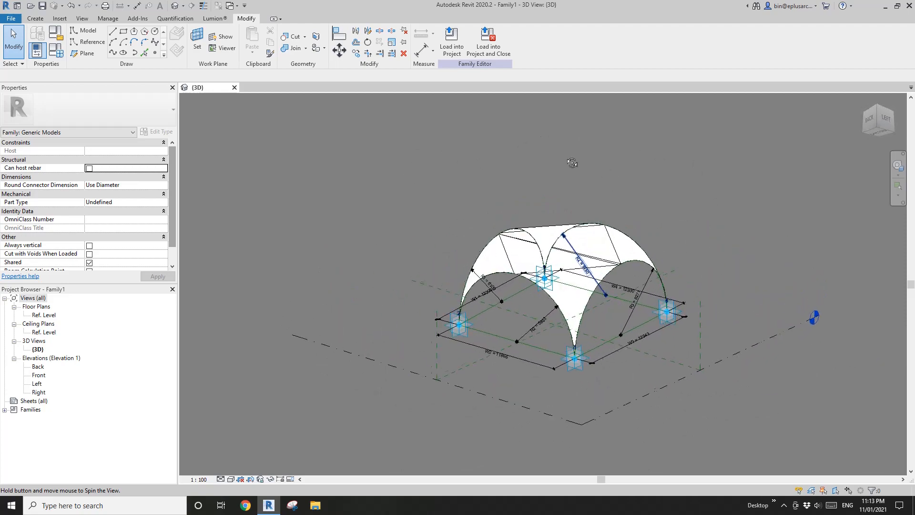
{"action": "middle_click_drag", "start_coordinate": [572, 162], "coordinate": [610, 295], "text": "shift"}
{"action": "scroll", "coordinate": [579, 247], "scroll_direction": "up", "scroll_amount": 3}
{"action": "middle_click_drag", "start_coordinate": [542, 229], "coordinate": [565, 275]}
{"action": "middle_click_drag", "start_coordinate": [565, 275], "coordinate": [670, 261], "text": "shift"}
Delete the form created from the four reference arcs
{"action": "left_click", "coordinate": [620, 348]}
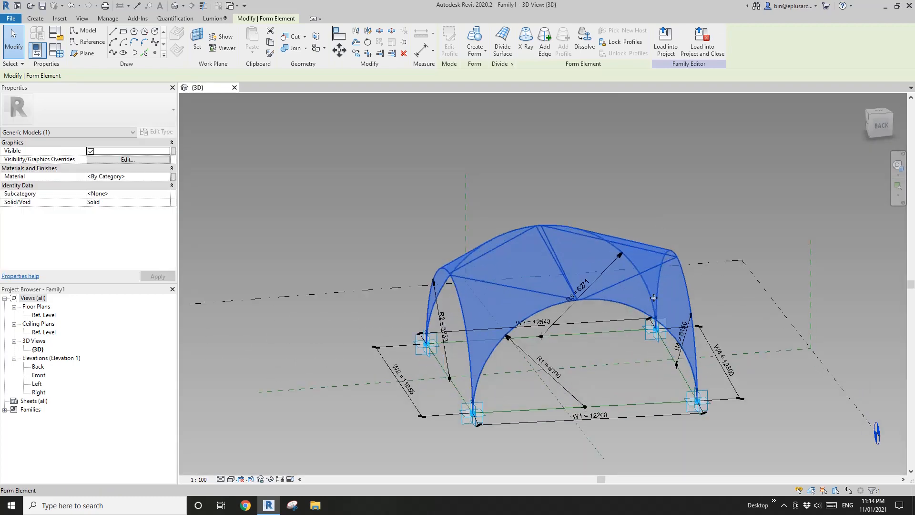
{"action": "middle_click_drag", "start_coordinate": [654, 297], "coordinate": [477, 250], "text": "shift"}
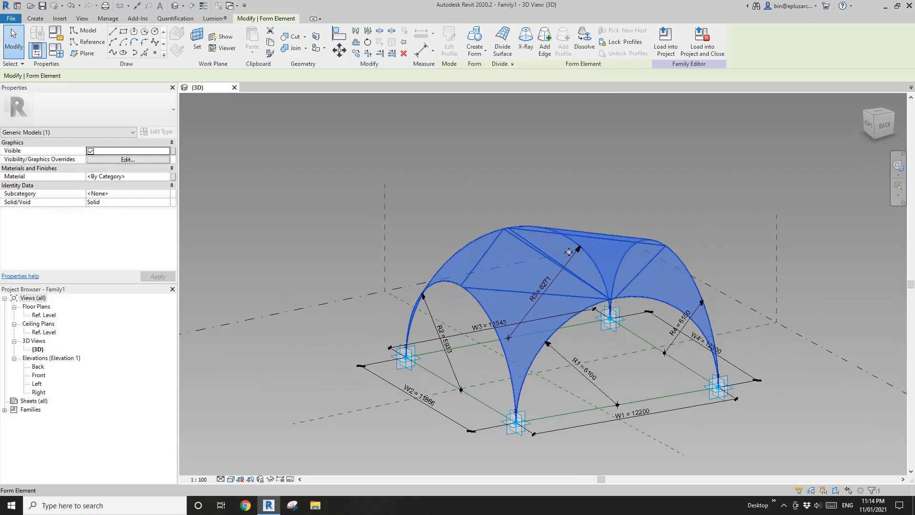
{"action": "middle_click_drag", "start_coordinate": [569, 252], "coordinate": [510, 374], "text": "shift"}
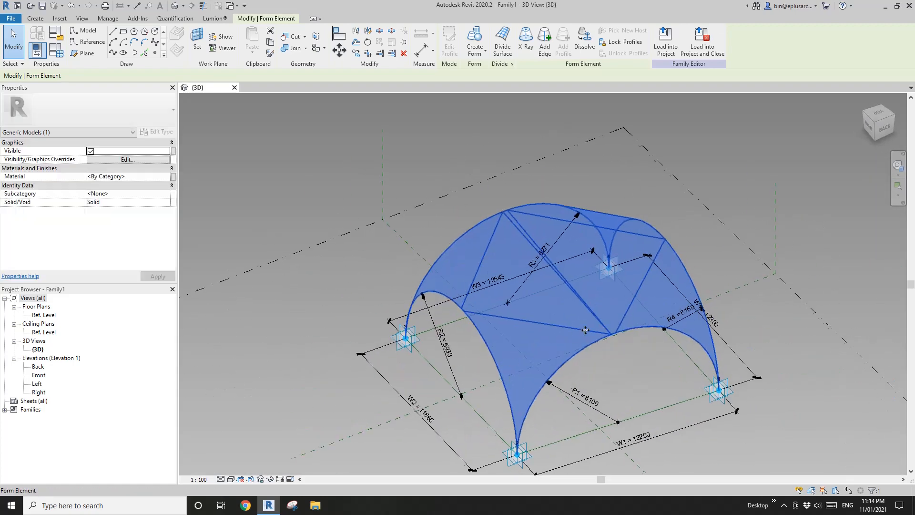
{"action": "middle_click_drag", "start_coordinate": [586, 330], "coordinate": [564, 333]}
{"action": "key", "text": "Delete"}
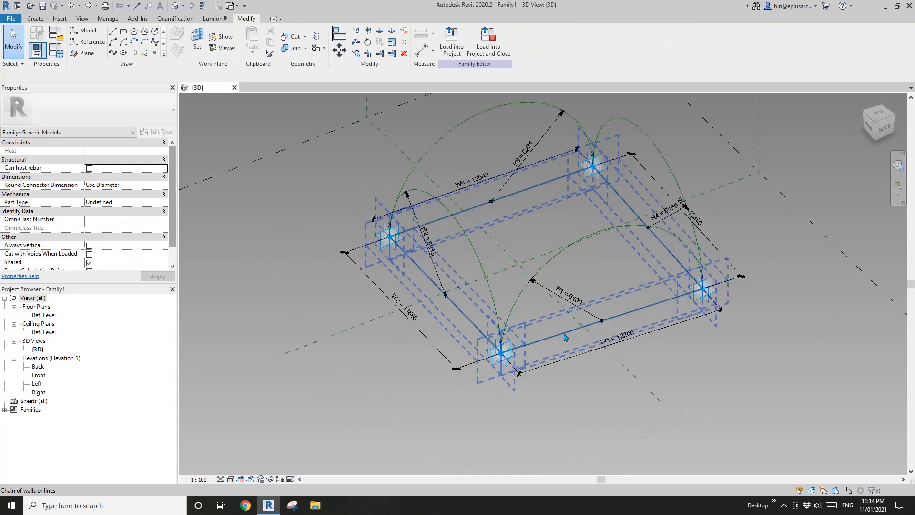
Move adaptive points 1 and 4 outward so that W1 is about 23000, W3 about 24000 and W4 about 17800
{"action": "middle_click_drag", "start_coordinate": [564, 299], "coordinate": [835, 450]}
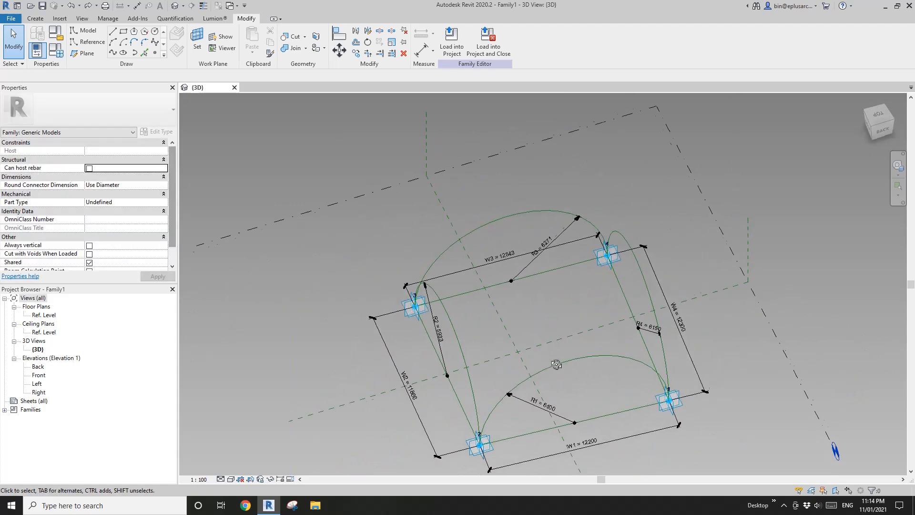
{"action": "middle_click_drag", "start_coordinate": [556, 364], "coordinate": [562, 365], "text": "shift"}
{"action": "middle_click_drag", "start_coordinate": [685, 409], "coordinate": [669, 336], "text": "shift"}
{"action": "left_click", "coordinate": [665, 330]}
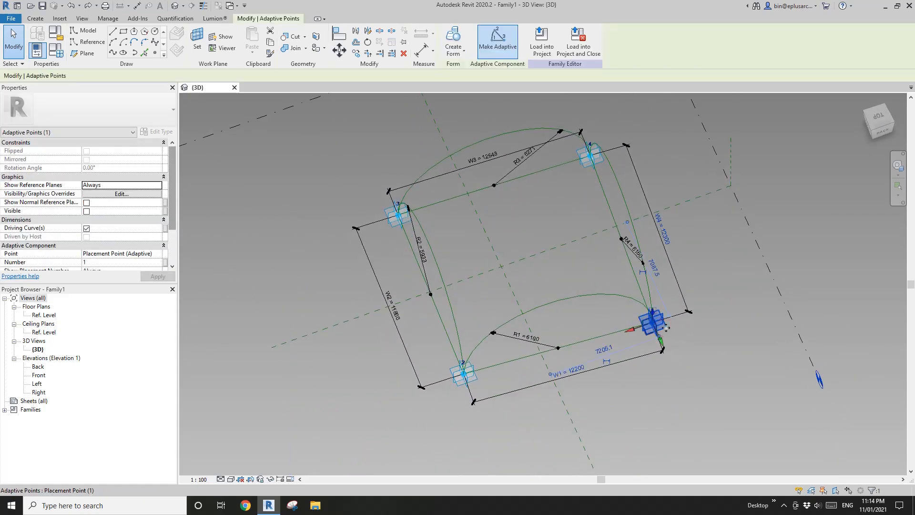
{"action": "left_click_drag", "start_coordinate": [652, 320], "coordinate": [816, 274]}
{"action": "middle_click_drag", "start_coordinate": [816, 274], "coordinate": [565, 277], "text": "shift"}
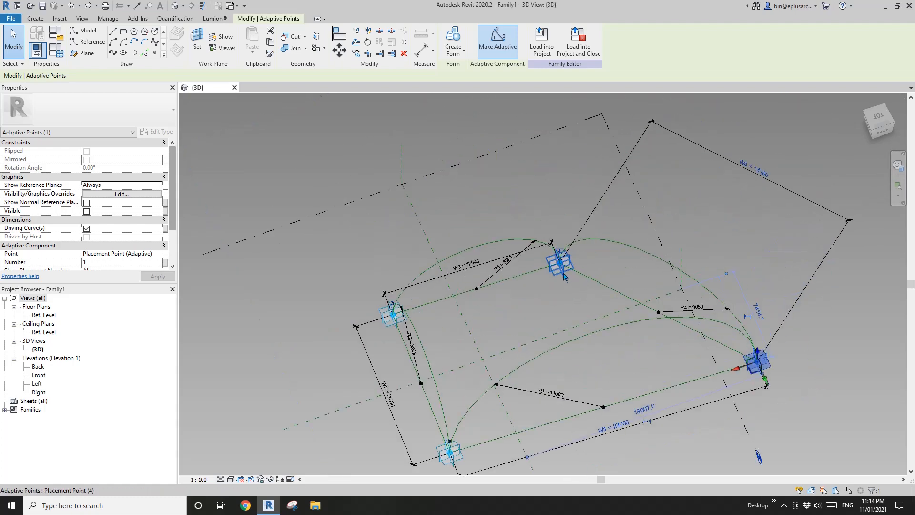
{"action": "left_click_drag", "start_coordinate": [561, 262], "coordinate": [667, 210]}
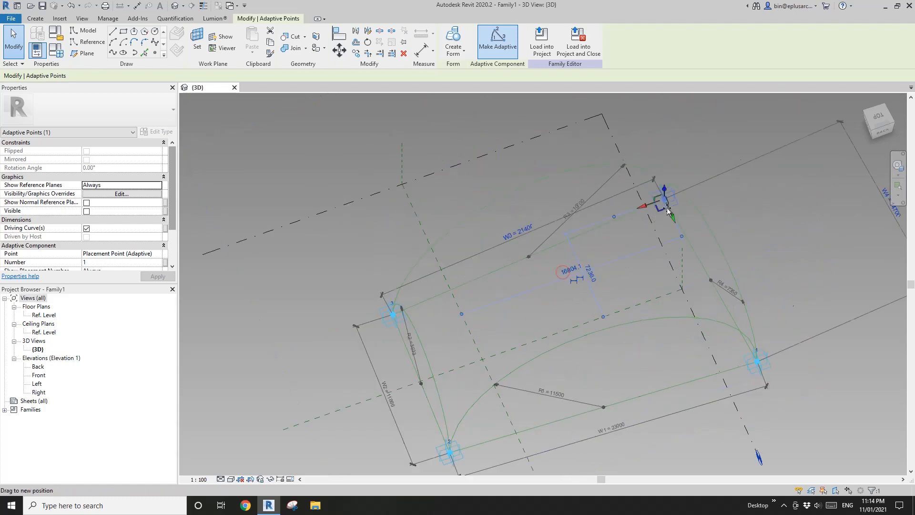
{"action": "middle_click_drag", "start_coordinate": [680, 165], "coordinate": [592, 279], "text": "shift"}
{"action": "key", "text": "Escape"}
Inspect the four resized arcs and their radii from the side and from several angles
{"action": "left_click", "coordinate": [583, 278]}
{"action": "middle_click_drag", "start_coordinate": [615, 238], "coordinate": [682, 154], "text": "shift"}
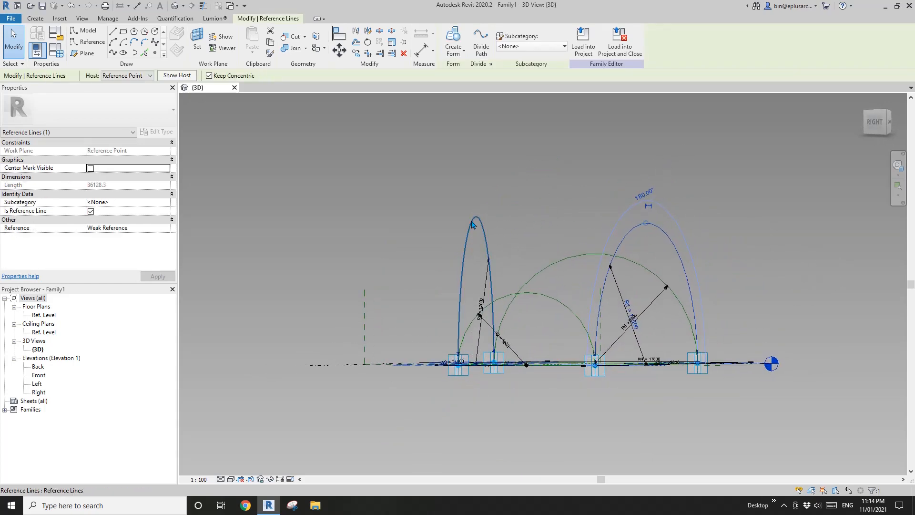
{"action": "middle_click_drag", "start_coordinate": [565, 254], "coordinate": [544, 348], "text": "shift"}
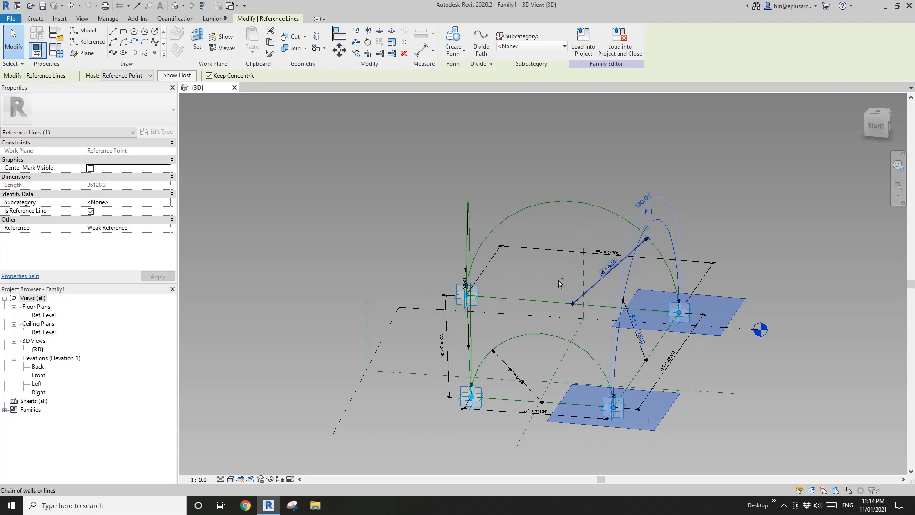
{"action": "middle_click_drag", "start_coordinate": [559, 284], "coordinate": [472, 282], "text": "shift"}
{"action": "left_click", "coordinate": [538, 260]}
{"action": "middle_click_drag", "start_coordinate": [543, 261], "coordinate": [564, 209], "text": "shift"}
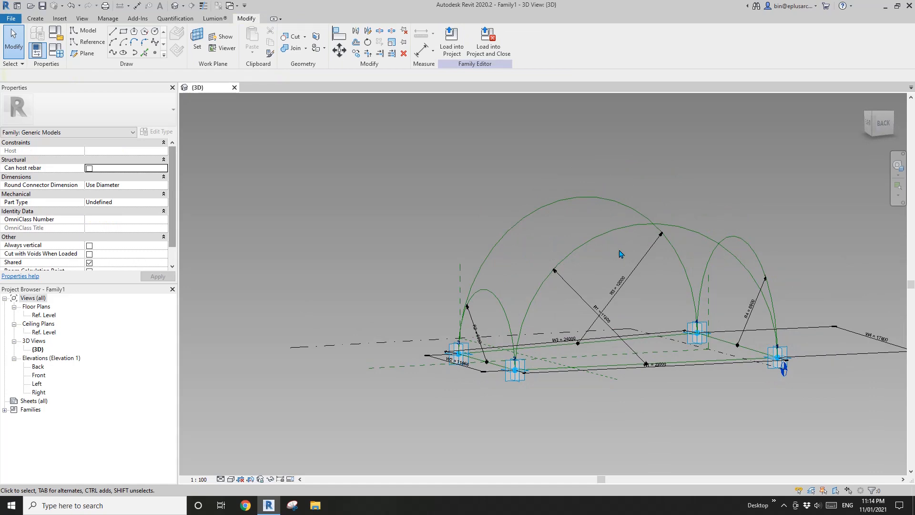
{"action": "middle_click_drag", "start_coordinate": [619, 257], "coordinate": [466, 184], "text": "shift"}
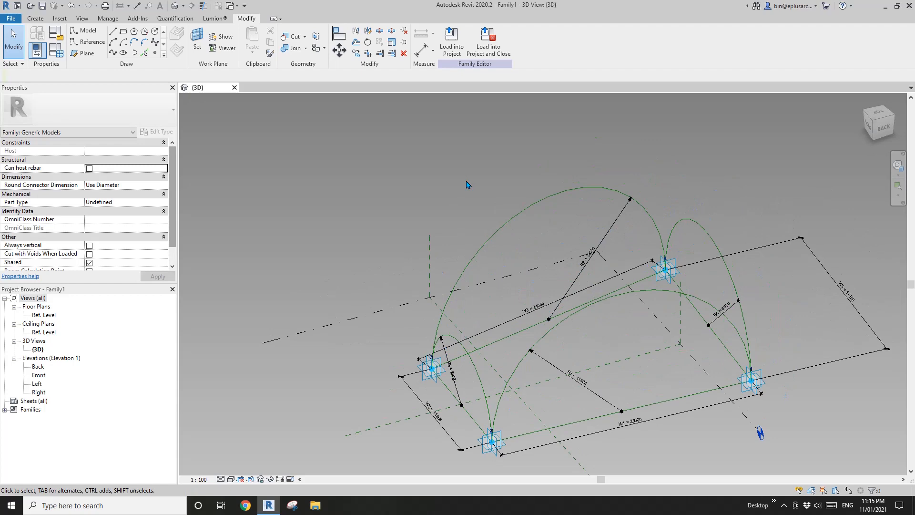
Place a reference point at the midpoint of each of the four reference arcs
{"action": "left_click", "coordinate": [156, 53]}
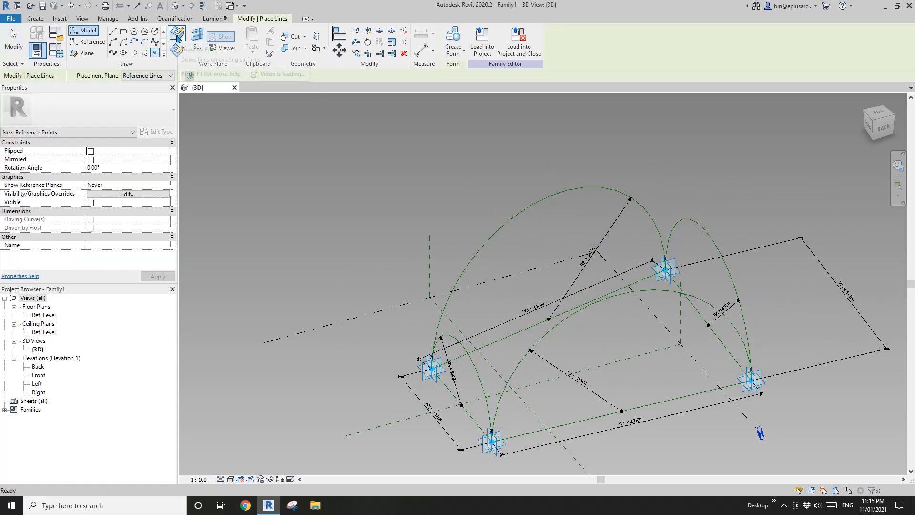
{"action": "middle_click_drag", "start_coordinate": [567, 259], "coordinate": [531, 207]}
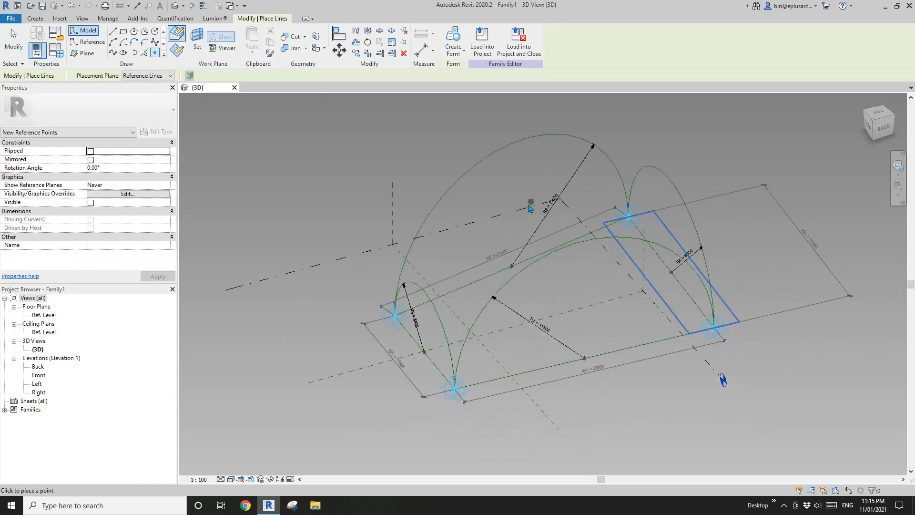
{"action": "scroll", "coordinate": [512, 142], "scroll_direction": "up", "scroll_amount": 1}
{"action": "left_click", "coordinate": [512, 142]}
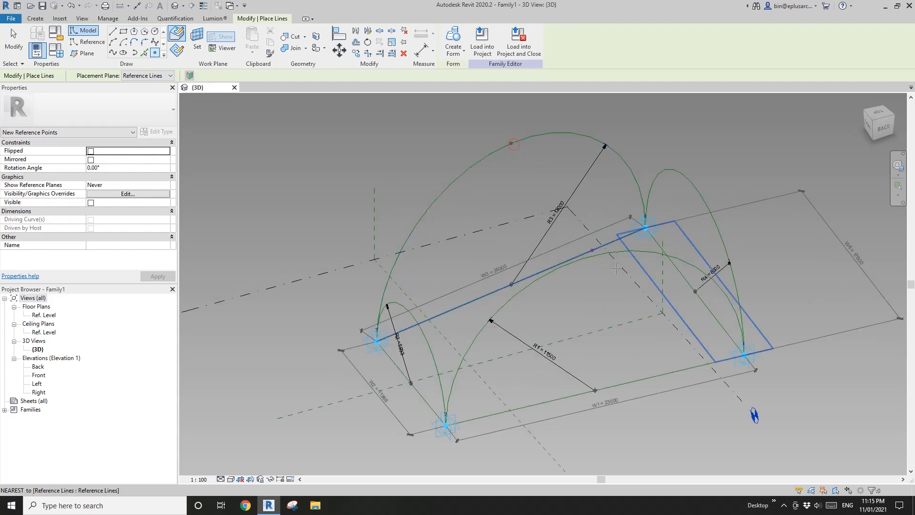
{"action": "left_click", "coordinate": [590, 257]}
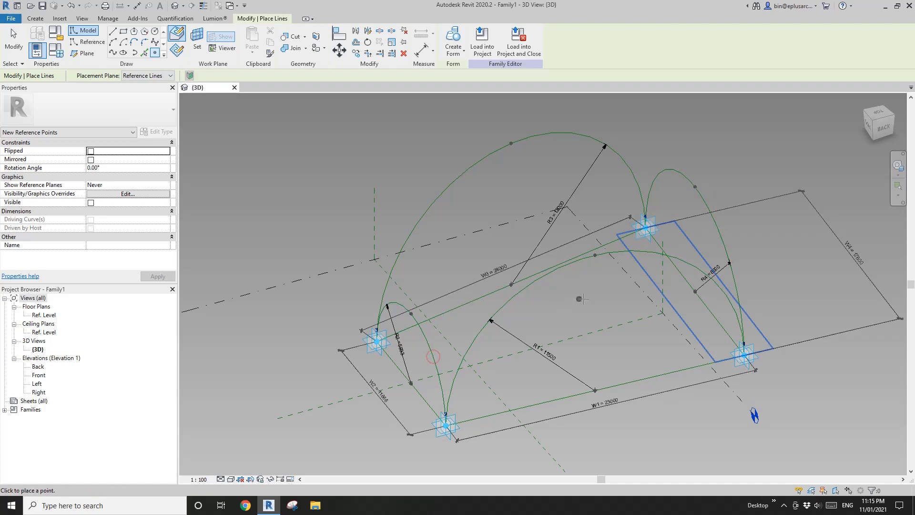
{"action": "middle_click_drag", "start_coordinate": [582, 299], "coordinate": [597, 265], "text": "shift"}
{"action": "key", "text": "Escape"}
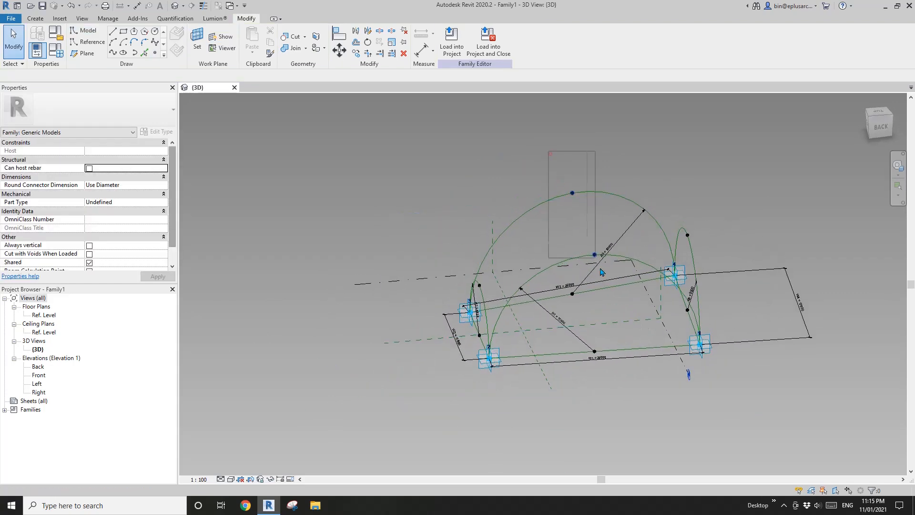
Connect the midpoint points of the R1 and R3 arcs with a spline through points, and toggle Thin Lines
{"action": "left_click", "coordinate": [605, 276]}
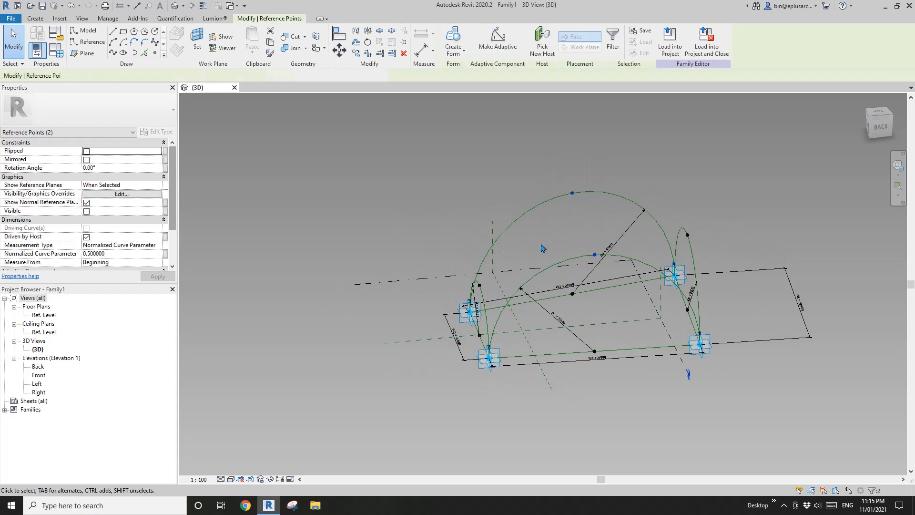
{"action": "left_click", "coordinate": [113, 53]}
{"action": "middle_click_drag", "start_coordinate": [479, 305], "coordinate": [482, 263], "text": "shift"}
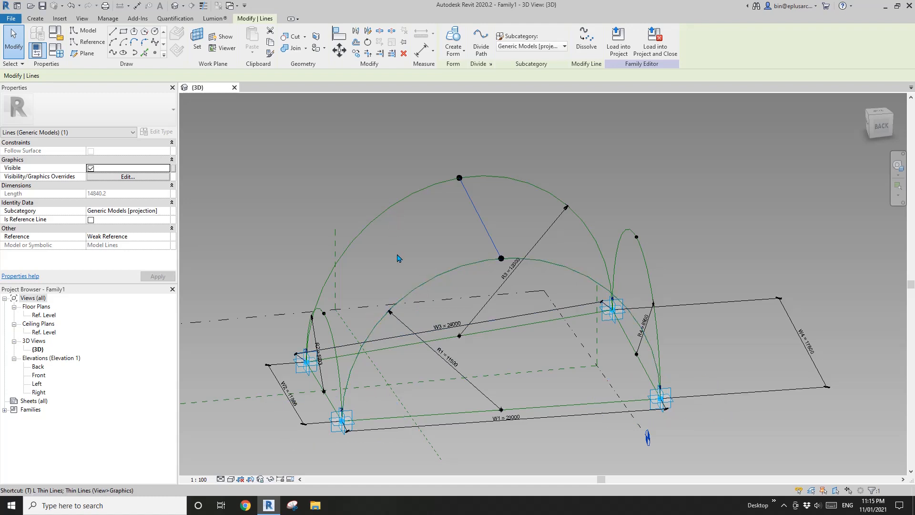
{"action": "key", "text": "l"}
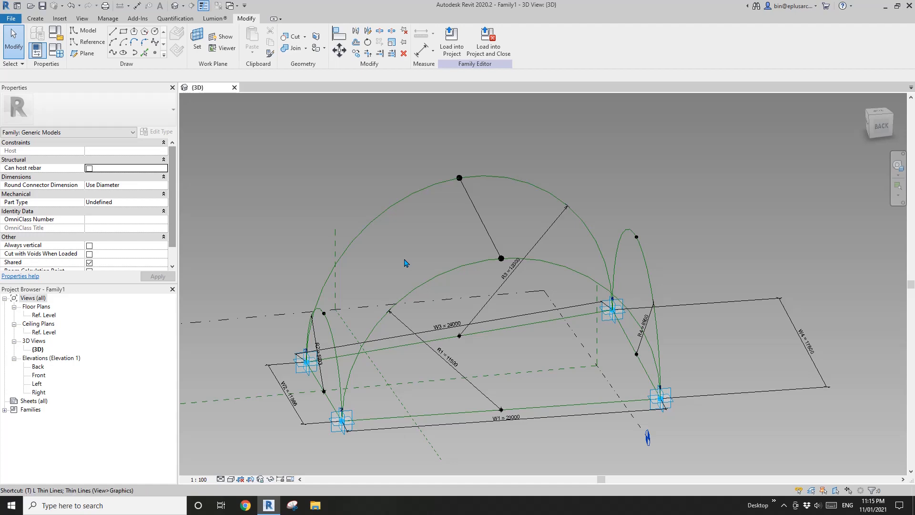
Connect the midpoint points of the R2 and R4 arcs with a spline through points and make it a reference line
{"action": "middle_click_drag", "start_coordinate": [427, 300], "coordinate": [520, 262], "text": "shift"}
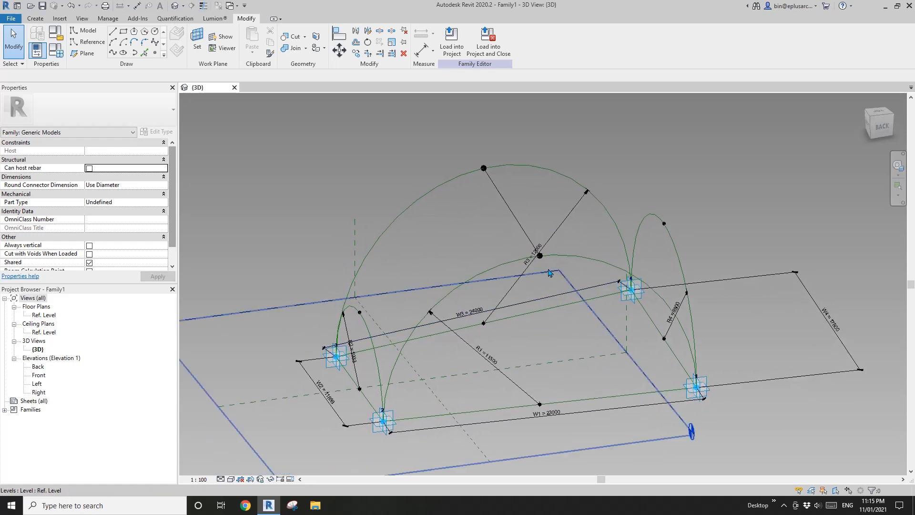
{"action": "middle_click_drag", "start_coordinate": [424, 308], "coordinate": [386, 306], "text": "shift"}
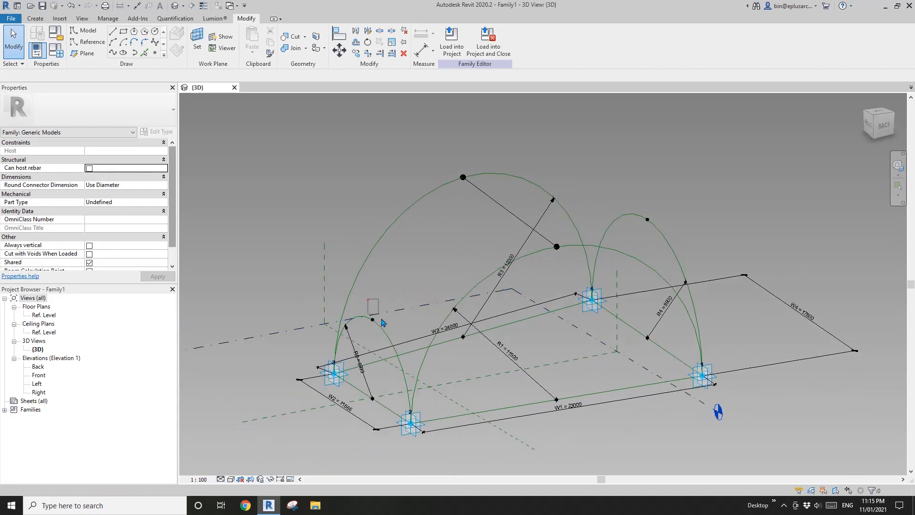
{"action": "left_click", "coordinate": [372, 319]}
{"action": "left_click", "coordinate": [647, 219], "text": "ctrl"}
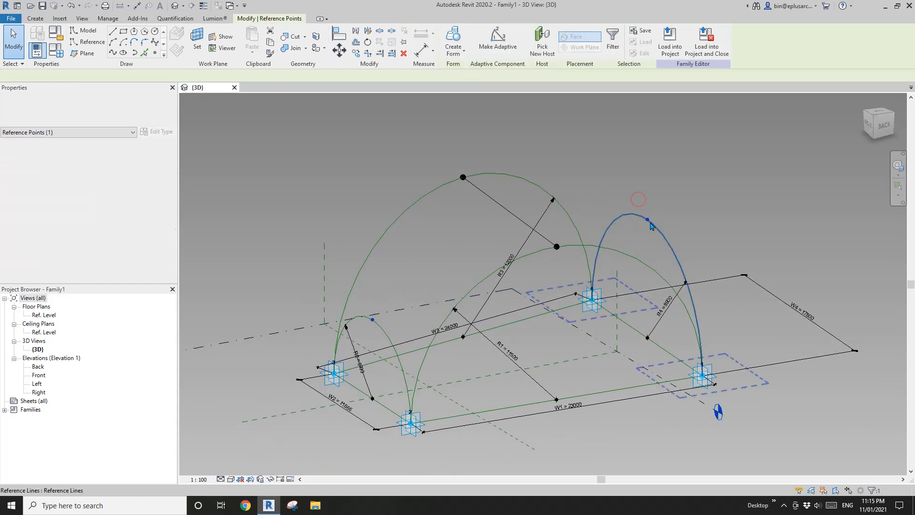
{"action": "left_click", "coordinate": [113, 54]}
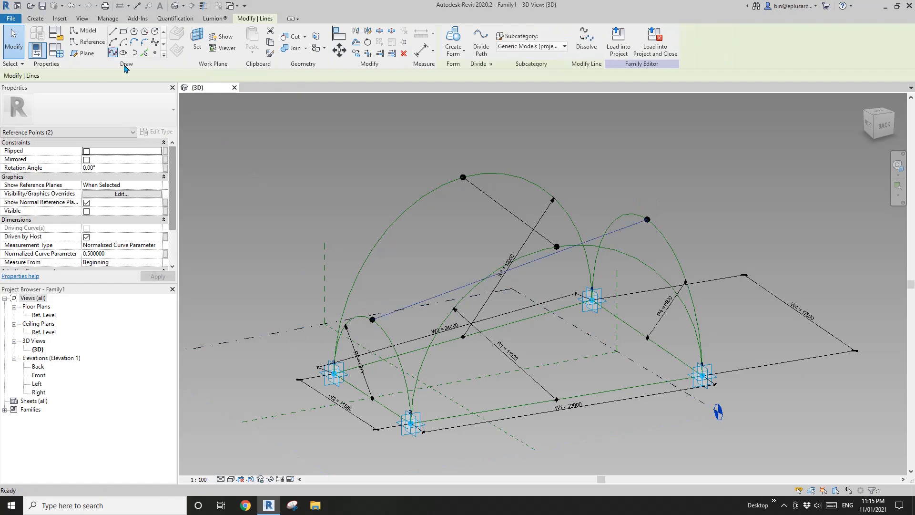
{"action": "left_click", "coordinate": [90, 220]}
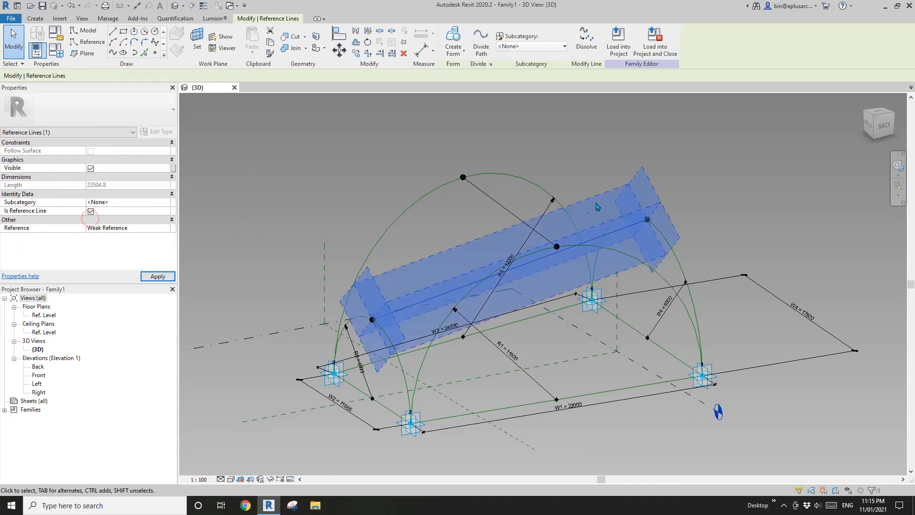
Make the straight spline joining the midpoints of the R1 and R3 arcs a reference line
{"action": "key", "text": "Escape"}
{"action": "left_click", "coordinate": [493, 205]}
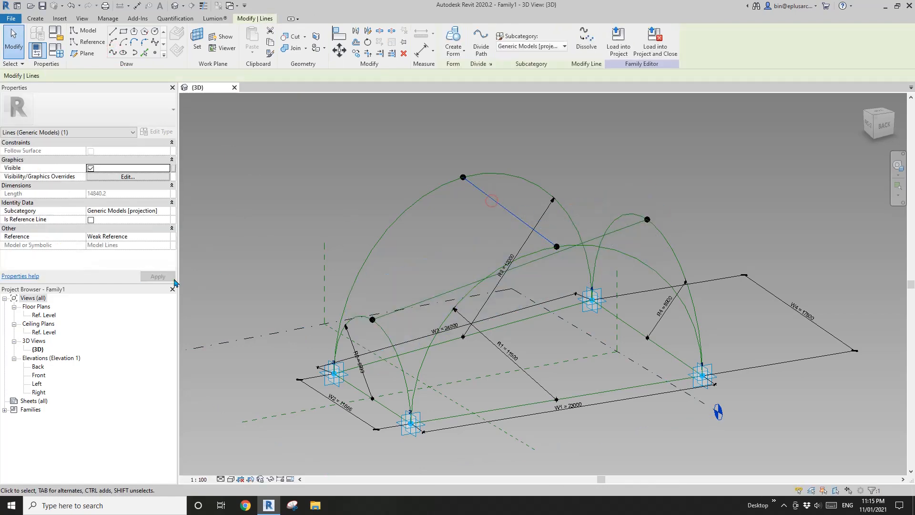
{"action": "left_click", "coordinate": [90, 220]}
{"action": "key", "text": "Escape"}
Place a reference point at the midpoint of each of the two straight lines connecting opposite arc midpoints
{"action": "middle_click_drag", "start_coordinate": [520, 247], "coordinate": [465, 315], "text": "shift"}
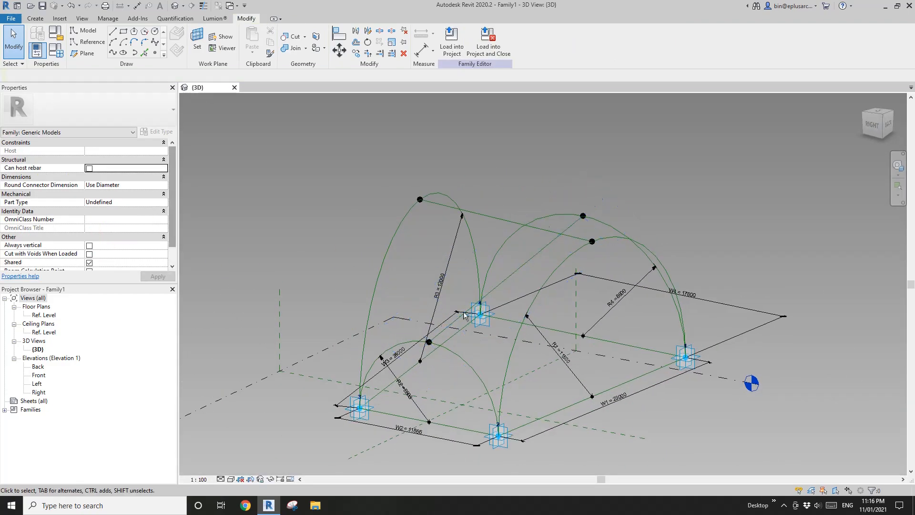
{"action": "left_click", "coordinate": [157, 53]}
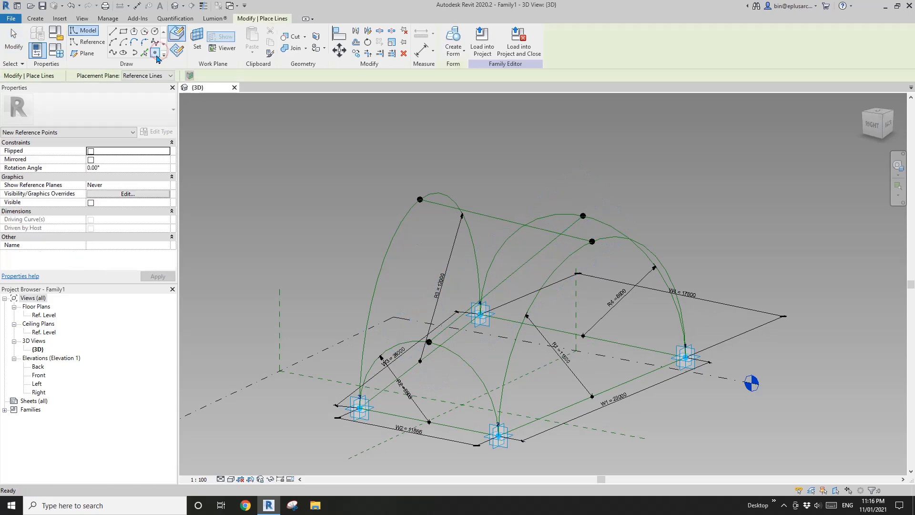
{"action": "left_click", "coordinate": [506, 220]}
{"action": "middle_click_drag", "start_coordinate": [506, 220], "coordinate": [506, 270], "text": "shift"}
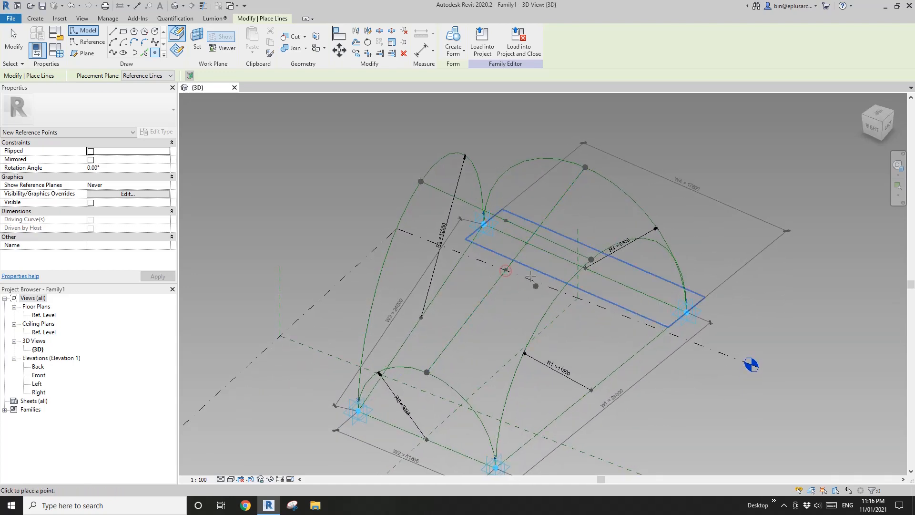
{"action": "key", "text": "Escape"}
{"action": "key", "text": "Escape"}
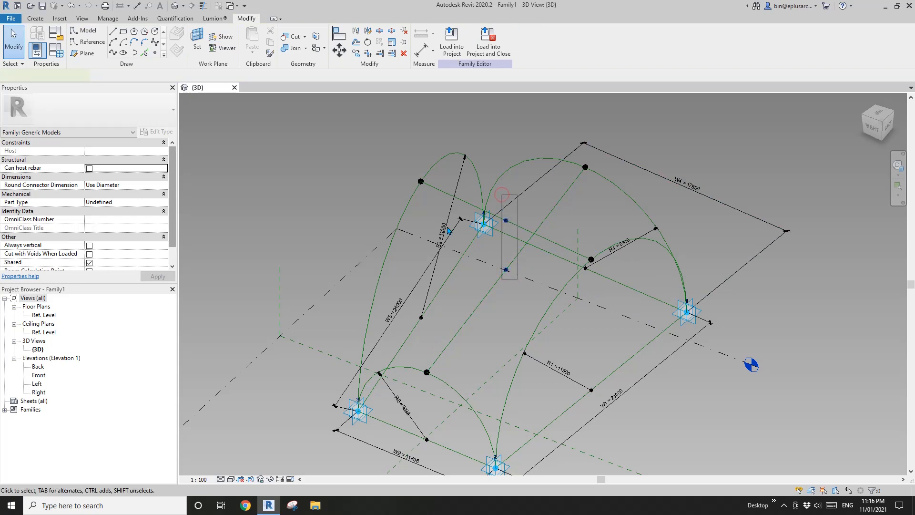
Connect the midpoints of the two crossing lines with a vertical spline through points and make it a reference line
{"action": "left_click_drag", "start_coordinate": [501, 195], "coordinate": [517, 279]}
{"action": "left_click", "coordinate": [115, 54]}
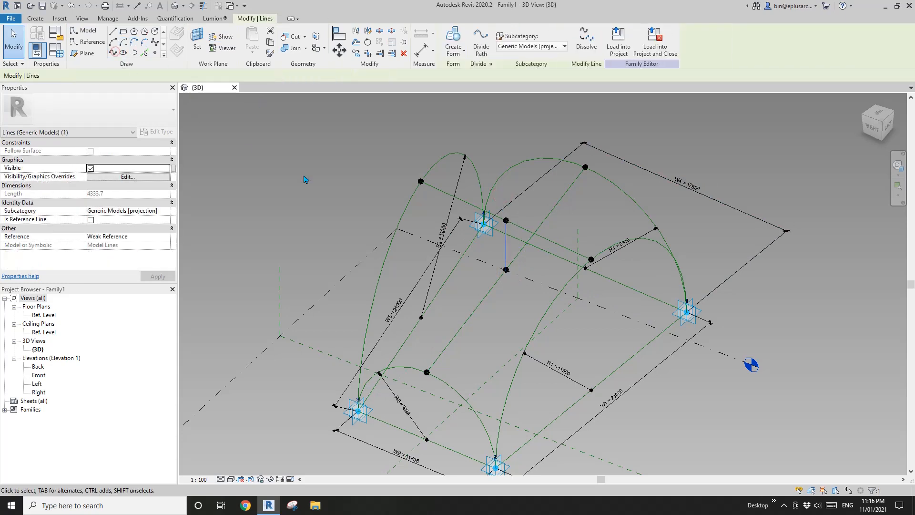
{"action": "left_click", "coordinate": [90, 220]}
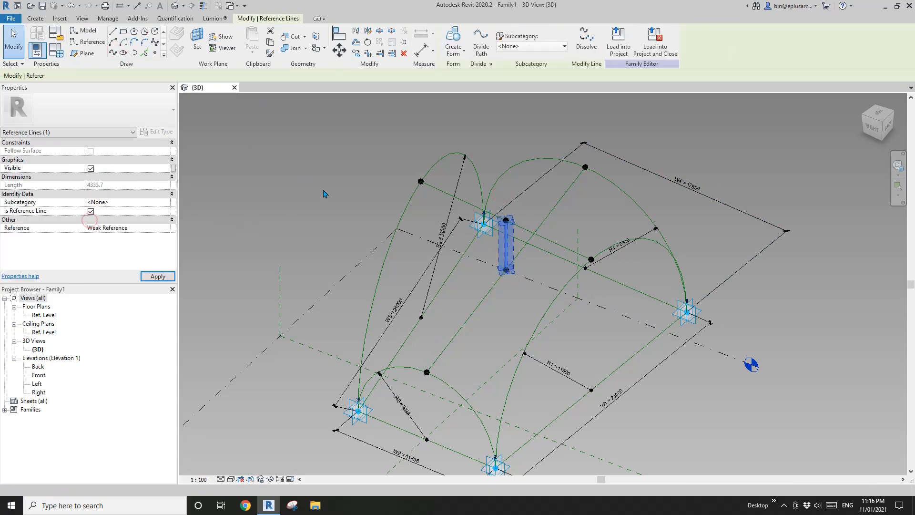
Place a reference point at the midpoint of the short vertical reference line
{"action": "left_click", "coordinate": [155, 52]}
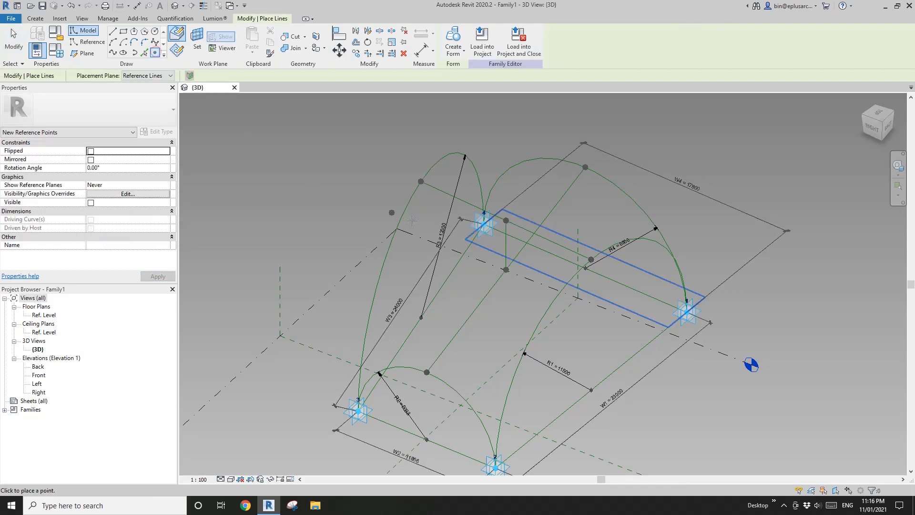
{"action": "middle_click_drag", "start_coordinate": [477, 305], "coordinate": [490, 201], "text": "shift"}
{"action": "key", "text": "Escape"}
{"action": "key", "text": "Escape"}
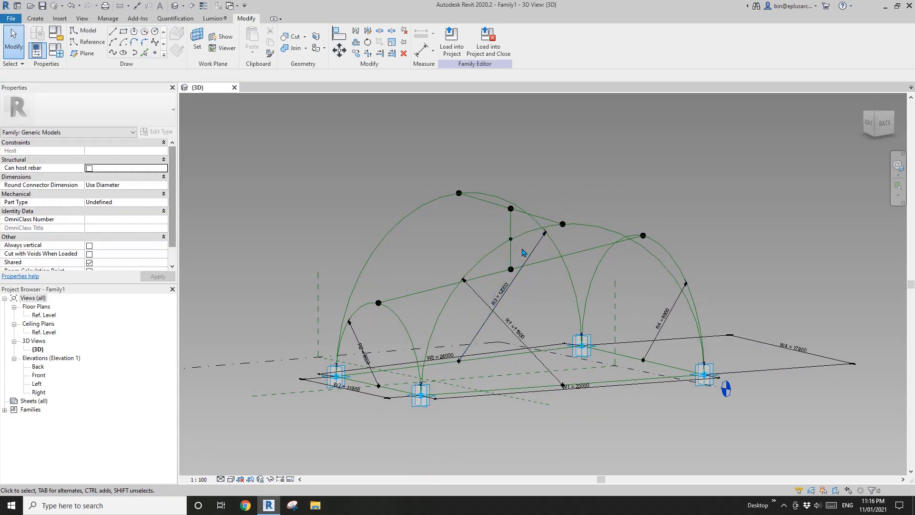
Create a curved reference spline through the R2 arc midpoint, the vertical line's midpoint and the R4 arc midpoint
{"action": "middle_click_drag", "start_coordinate": [562, 209], "coordinate": [590, 191], "text": "shift"}
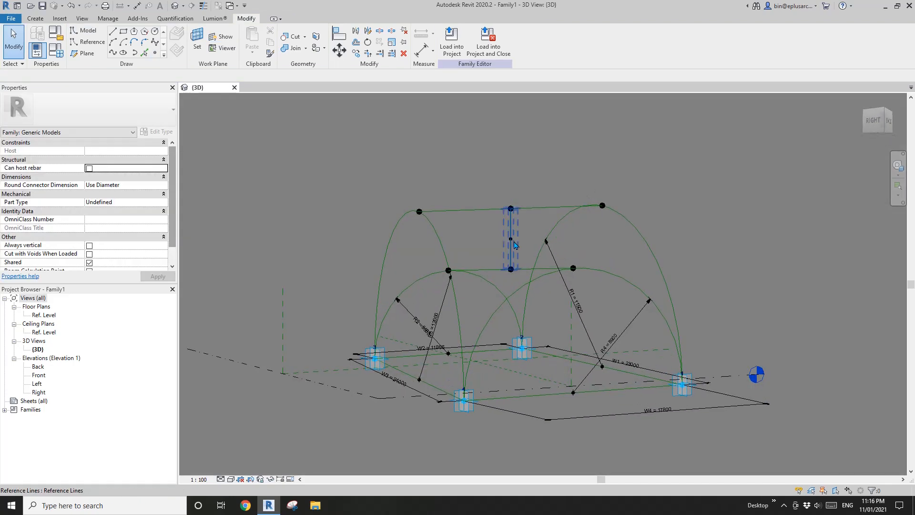
{"action": "middle_click_drag", "start_coordinate": [519, 246], "coordinate": [421, 189], "text": "shift"}
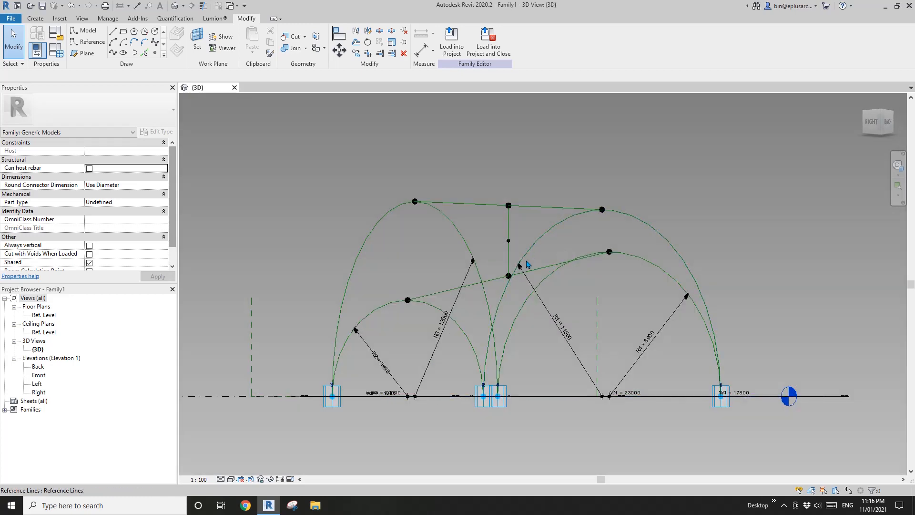
{"action": "middle_click_drag", "start_coordinate": [465, 262], "coordinate": [553, 311], "text": "shift"}
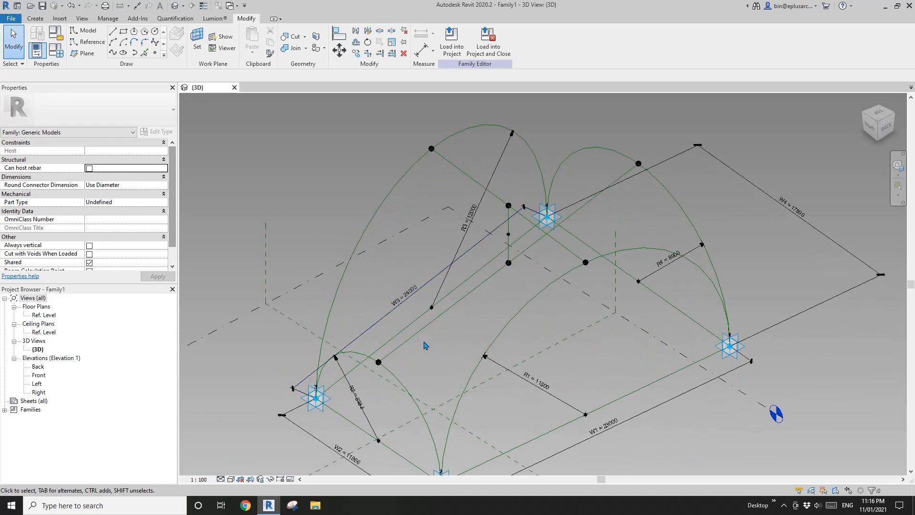
{"action": "left_click", "coordinate": [388, 369]}
{"action": "left_click", "coordinate": [509, 234], "text": "ctrl"}
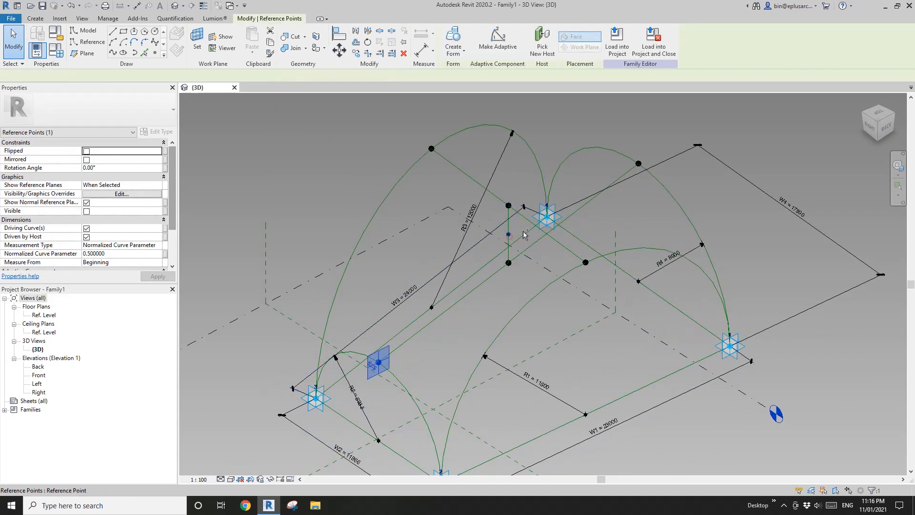
{"action": "left_click", "coordinate": [628, 142], "text": "ctrl"}
{"action": "left_click", "coordinate": [113, 53]}
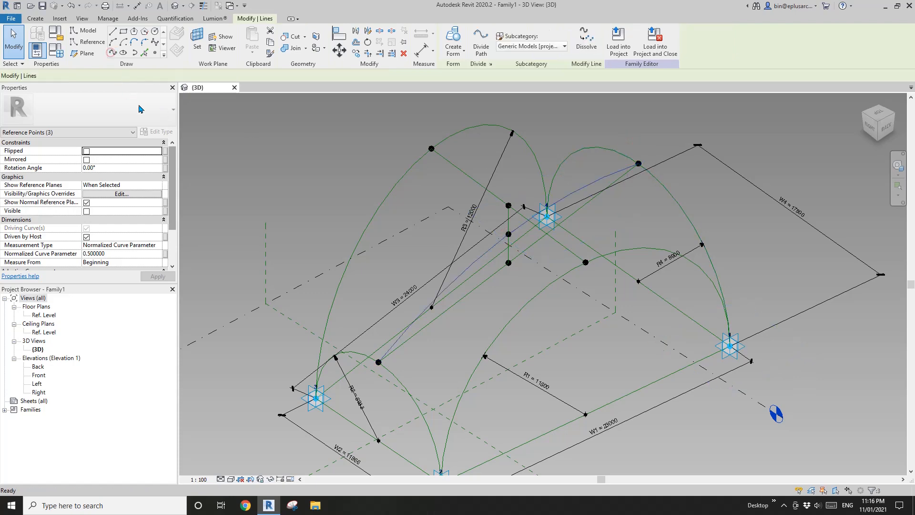
{"action": "middle_click_drag", "start_coordinate": [537, 166], "coordinate": [478, 139]}
{"action": "left_click", "coordinate": [476, 174]}
Create a curved reference spline through the R3 arc midpoint, the vertical line's midpoint and the R1 arc midpoint
{"action": "left_click_drag", "start_coordinate": [373, 149], "coordinate": [397, 191]}
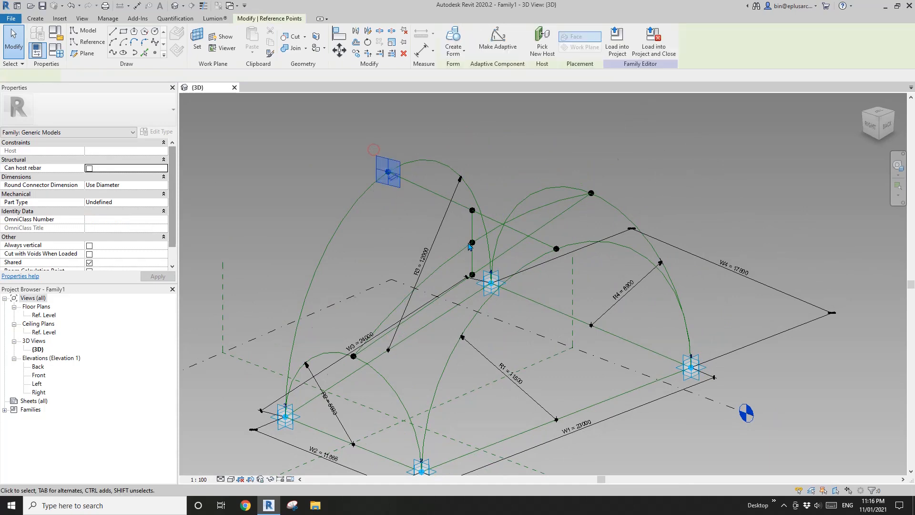
{"action": "left_click_drag", "start_coordinate": [459, 225], "coordinate": [478, 251], "text": "ctrl"}
{"action": "left_click_drag", "start_coordinate": [549, 233], "coordinate": [565, 259], "text": "ctrl"}
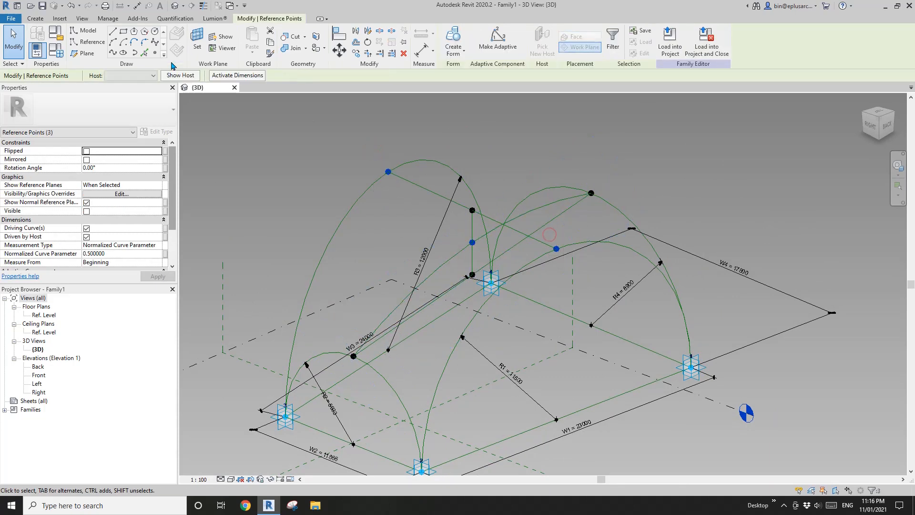
{"action": "left_click", "coordinate": [113, 53]}
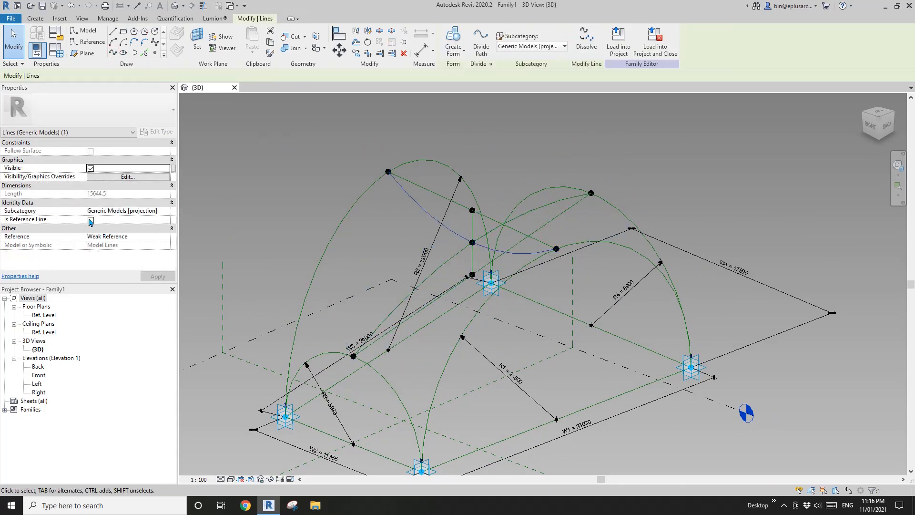
{"action": "left_click", "coordinate": [90, 220]}
{"action": "left_click", "coordinate": [537, 143]}
Create a form from the R2 arc, the curved spline between the R1 and R3 arcs, and the R4 arc
{"action": "middle_click_drag", "start_coordinate": [570, 190], "coordinate": [329, 138]}
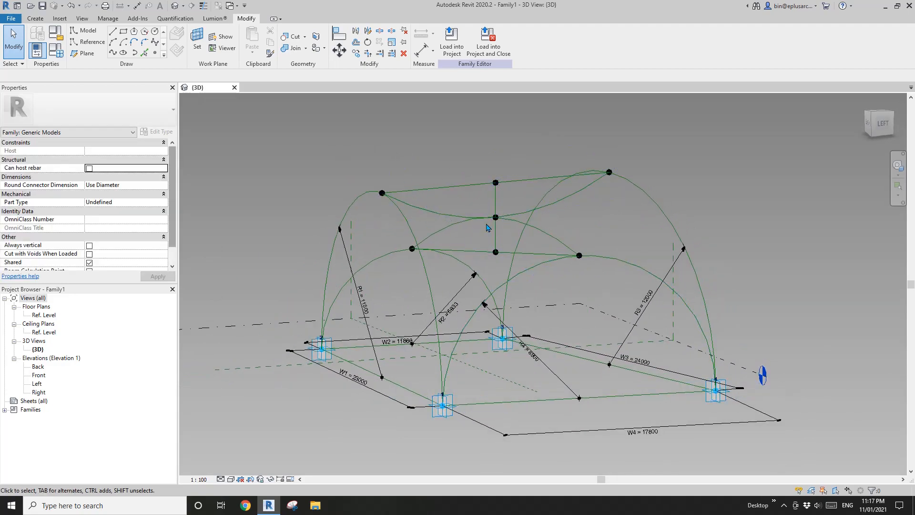
{"action": "middle_click_drag", "start_coordinate": [586, 200], "coordinate": [751, 209], "text": "shift"}
{"action": "middle_click_drag", "start_coordinate": [417, 303], "coordinate": [477, 373], "text": "shift"}
{"action": "left_click", "coordinate": [438, 320]}
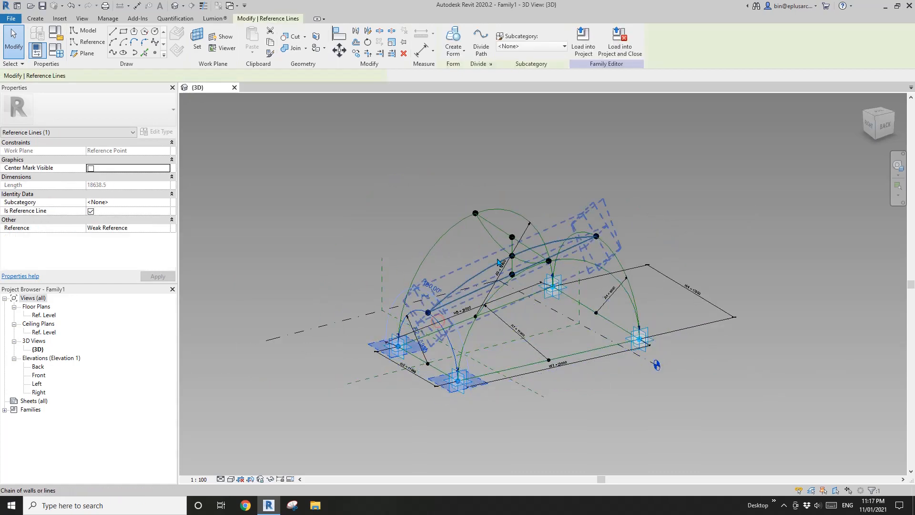
{"action": "scroll", "coordinate": [501, 249], "scroll_direction": "up", "scroll_amount": 2}
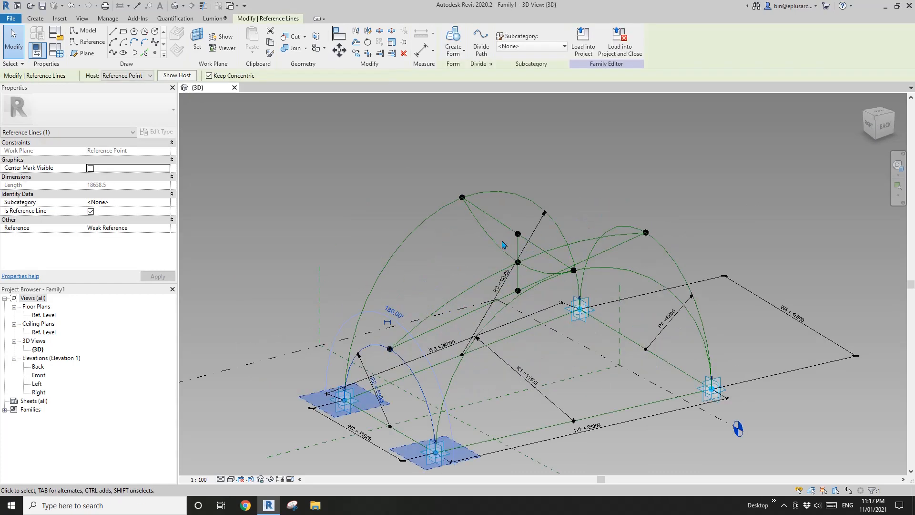
{"action": "left_click", "coordinate": [494, 243], "text": "ctrl"}
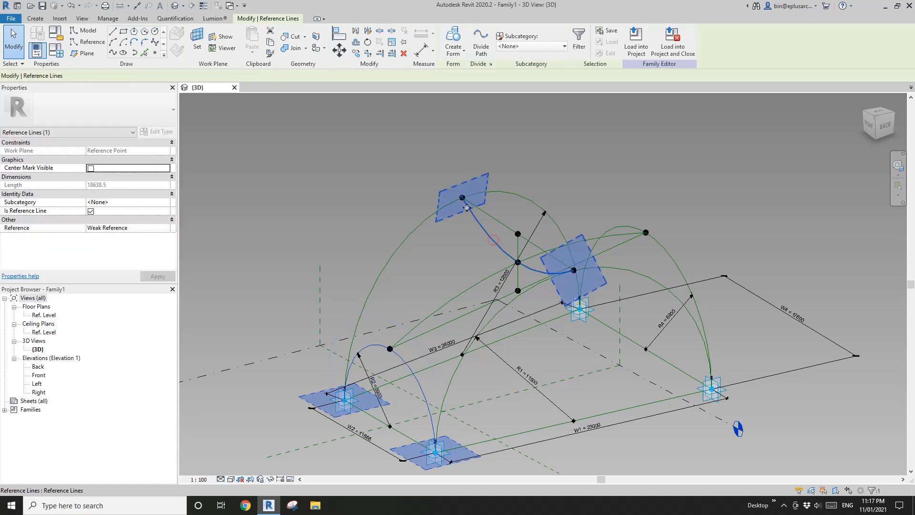
{"action": "middle_click_drag", "start_coordinate": [652, 298], "coordinate": [691, 274], "text": "shift"}
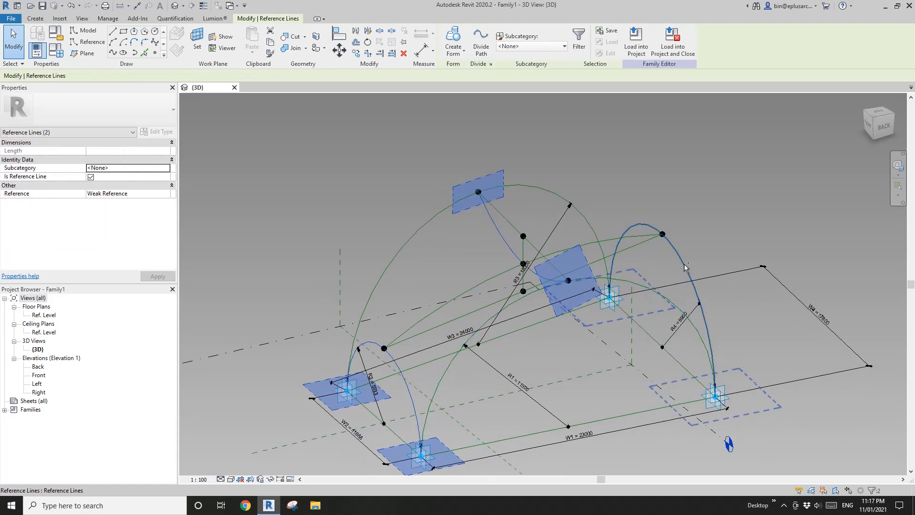
{"action": "left_click", "coordinate": [684, 268], "text": "ctrl"}
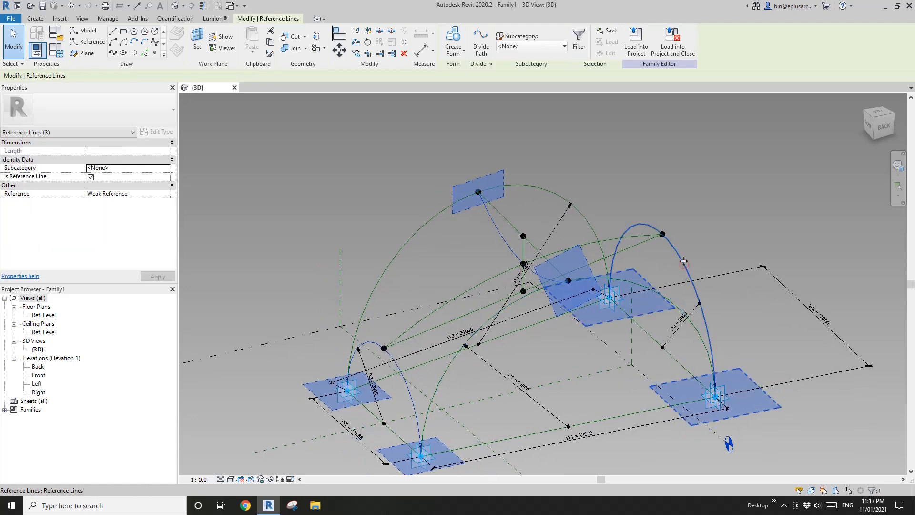
{"action": "left_click", "coordinate": [463, 42]}
Inspect the vault form from several angles and undo its creation
{"action": "middle_click_drag", "start_coordinate": [677, 114], "coordinate": [679, 301], "text": "shift"}
{"action": "scroll", "coordinate": [679, 301], "scroll_direction": "up", "scroll_amount": 4}
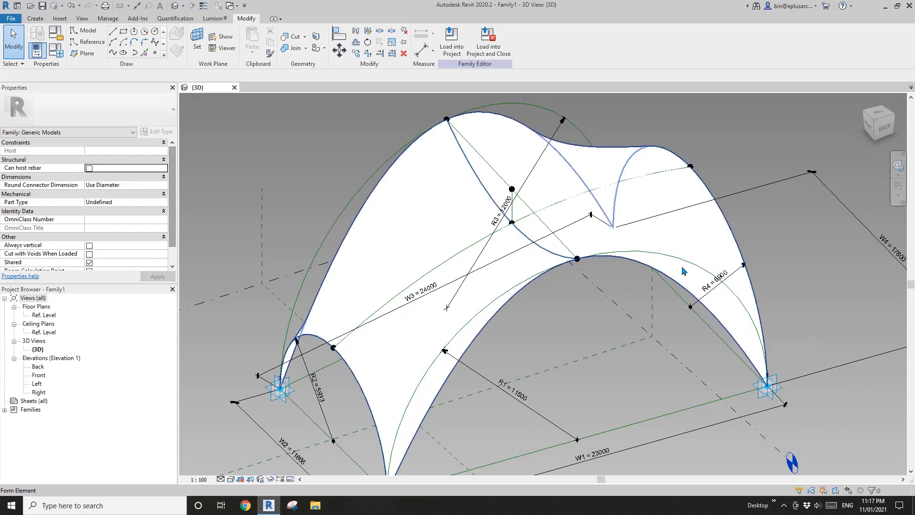
{"action": "middle_click_drag", "start_coordinate": [751, 324], "coordinate": [689, 315], "text": "shift"}
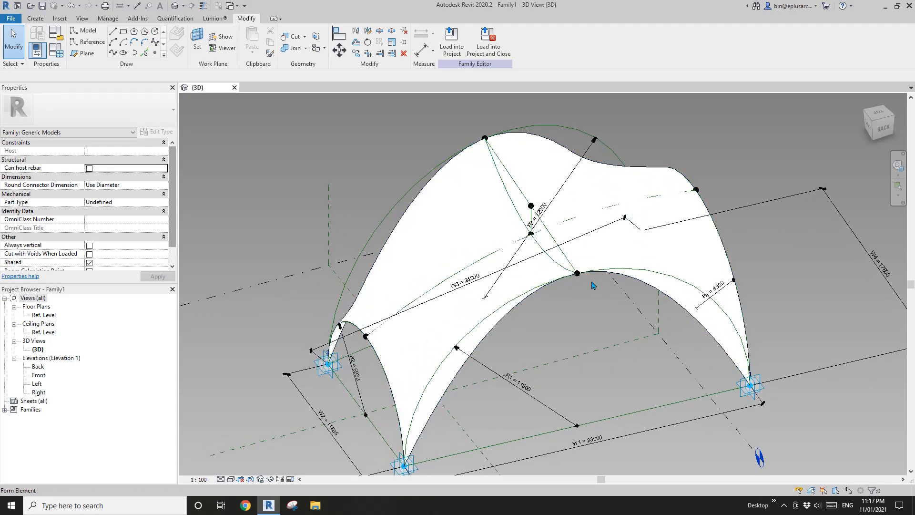
{"action": "middle_click_drag", "start_coordinate": [618, 276], "coordinate": [506, 358], "text": "shift"}
{"action": "scroll", "coordinate": [603, 380], "scroll_direction": "down", "scroll_amount": 2}
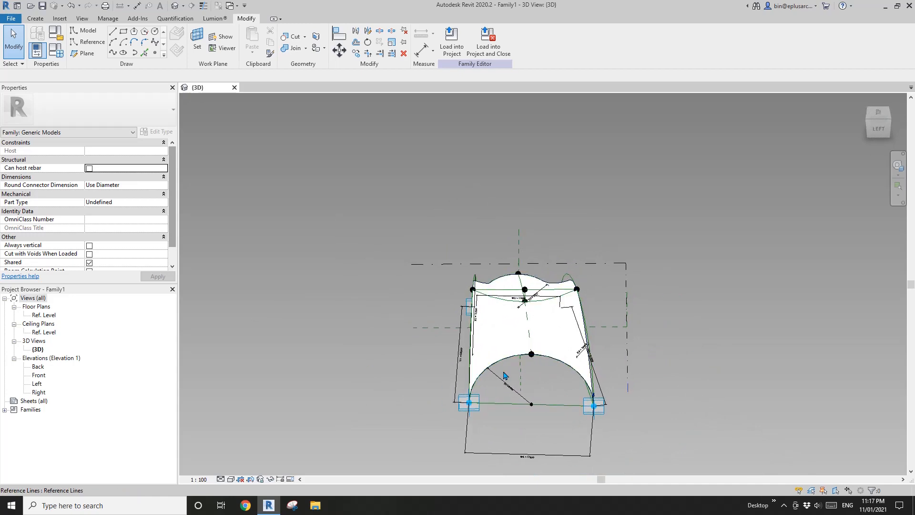
{"action": "scroll", "coordinate": [523, 355], "scroll_direction": "up", "scroll_amount": 2}
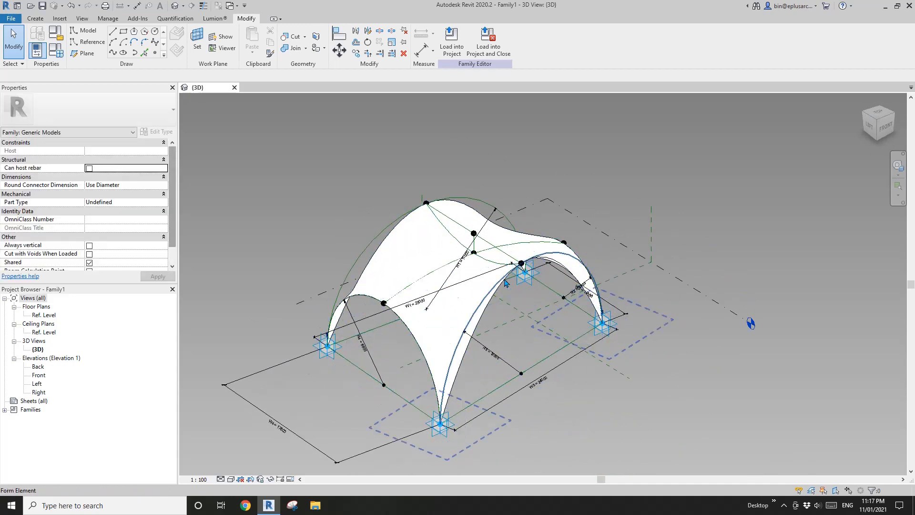
{"action": "middle_click_drag", "start_coordinate": [444, 338], "coordinate": [484, 263], "text": "shift"}
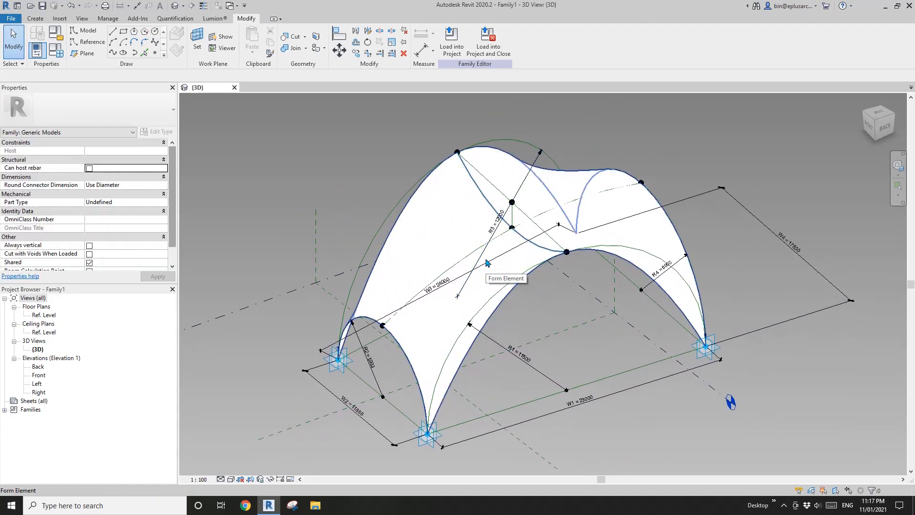
{"action": "key", "text": "ctrl+z"}
Create a reference spline through points on the R3 arc, middle spline and R1 arc, just to the R2 side of the central cross spline
{"action": "middle_click_drag", "start_coordinate": [533, 282], "coordinate": [511, 300]}
{"action": "scroll", "coordinate": [512, 304], "scroll_direction": "up", "scroll_amount": 1}
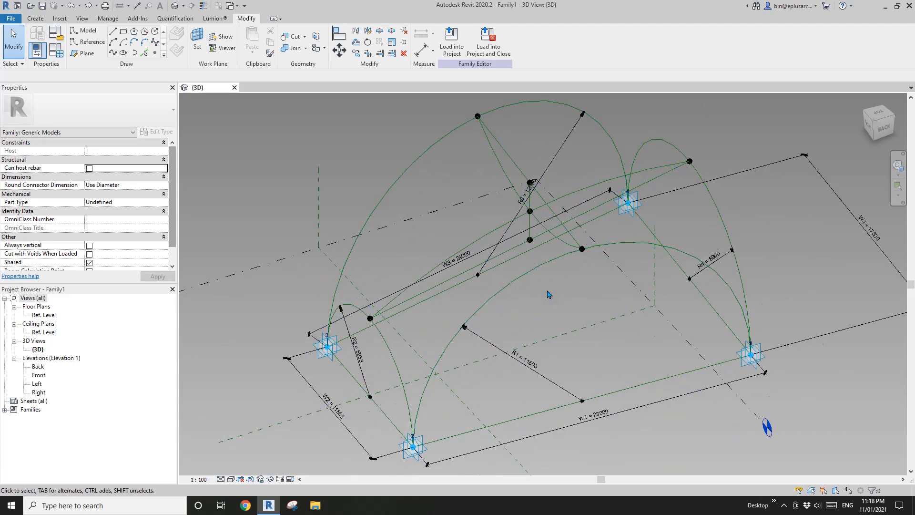
{"action": "scroll", "coordinate": [503, 241], "scroll_direction": "down", "scroll_amount": 3}
{"action": "middle_click_drag", "start_coordinate": [502, 250], "coordinate": [488, 294], "text": "shift"}
{"action": "scroll", "coordinate": [499, 290], "scroll_direction": "up", "scroll_amount": 1}
{"action": "middle_click_drag", "start_coordinate": [313, 134], "coordinate": [304, 139]}
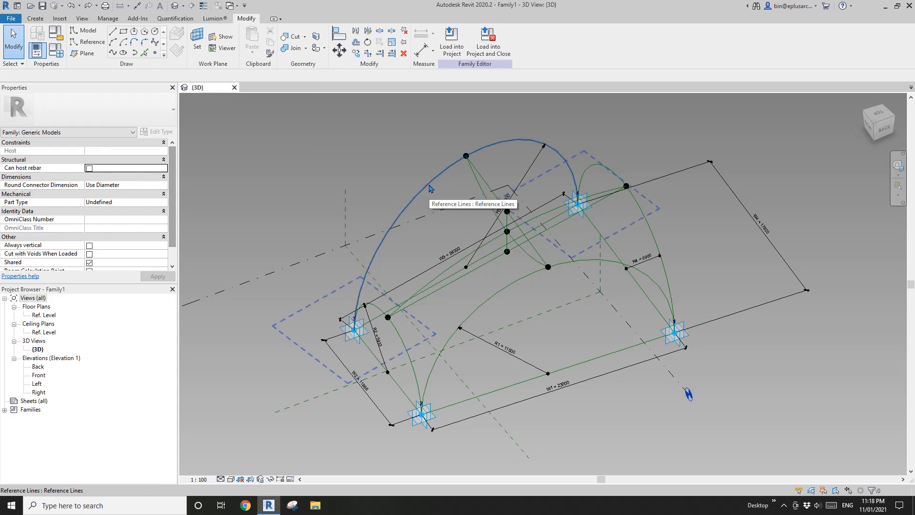
{"action": "left_click", "coordinate": [87, 46]}
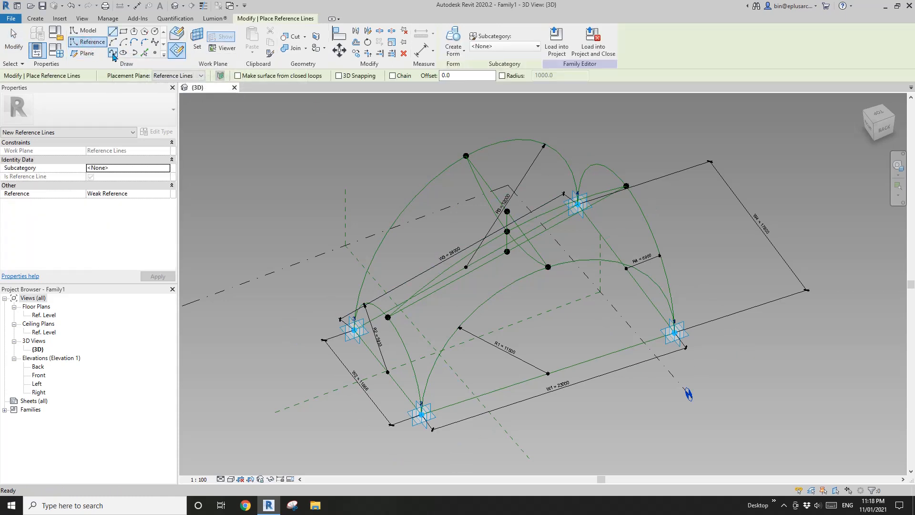
{"action": "left_click", "coordinate": [114, 56]}
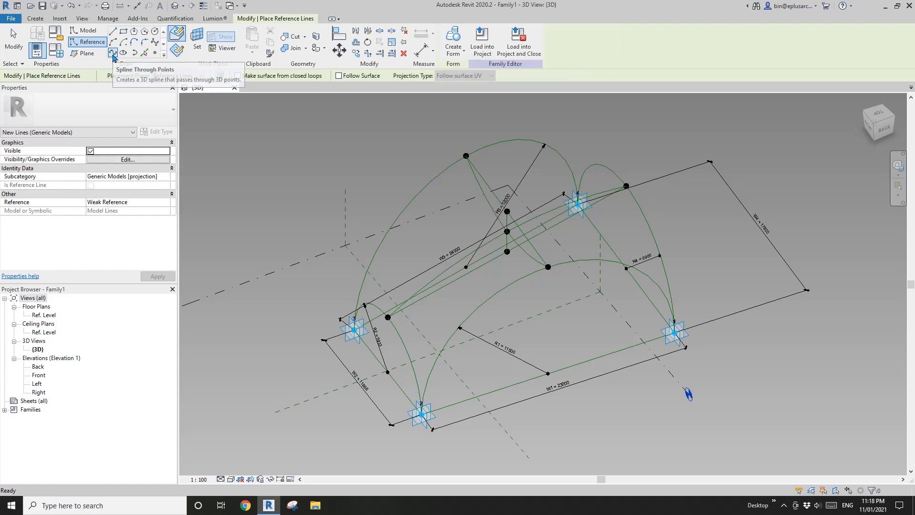
{"action": "middle_click_drag", "start_coordinate": [291, 139], "coordinate": [267, 210], "text": "shift"}
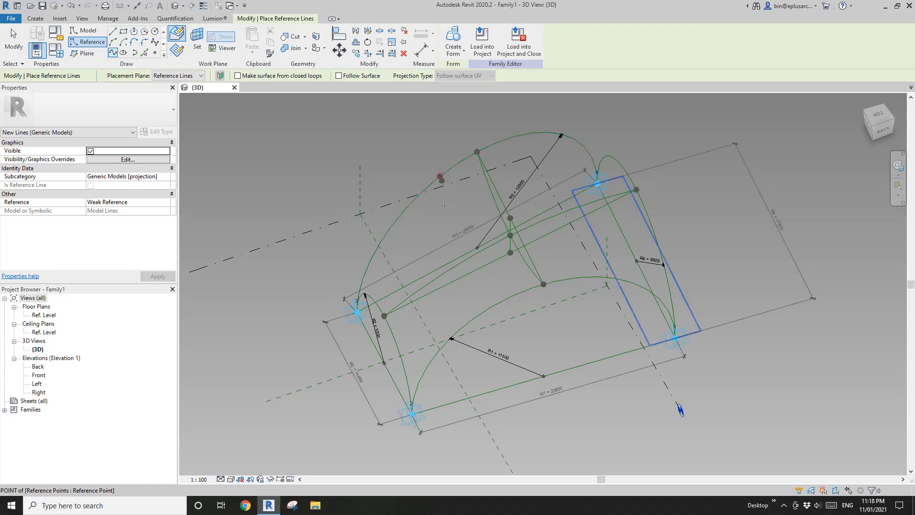
{"action": "middle_click_drag", "start_coordinate": [443, 172], "coordinate": [464, 146], "text": "shift"}
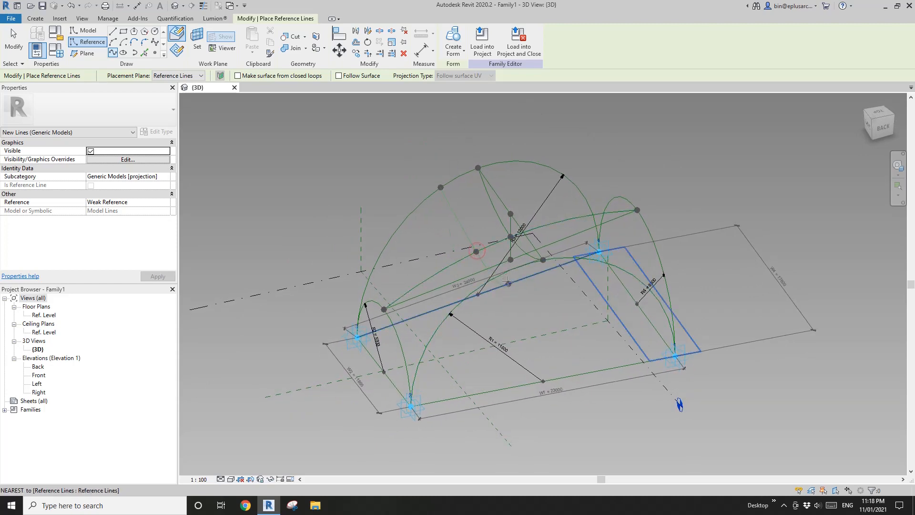
{"action": "middle_click_drag", "start_coordinate": [508, 279], "coordinate": [591, 276], "text": "shift"}
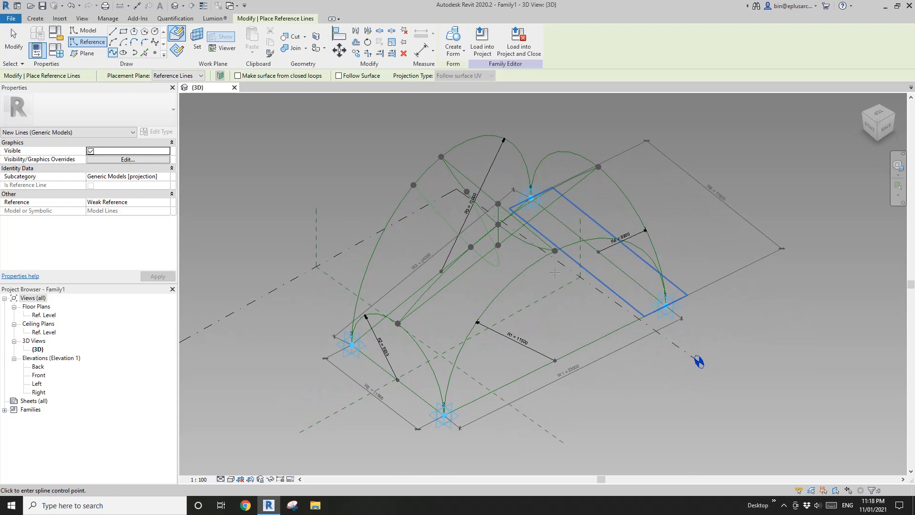
{"action": "left_click", "coordinate": [522, 273]}
{"action": "key", "text": "Escape"}
{"action": "key", "text": "Escape"}
{"action": "middle_click_drag", "start_coordinate": [505, 296], "coordinate": [263, 150], "text": "shift"}
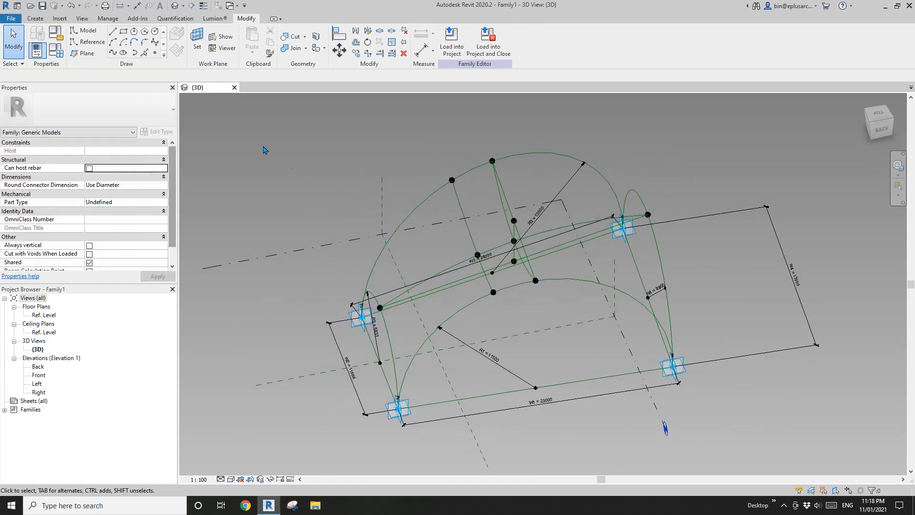
Create another reference spline across the R3 arc, middle spline and R1 arc, closer to the R2 arc
{"action": "left_click", "coordinate": [95, 43]}
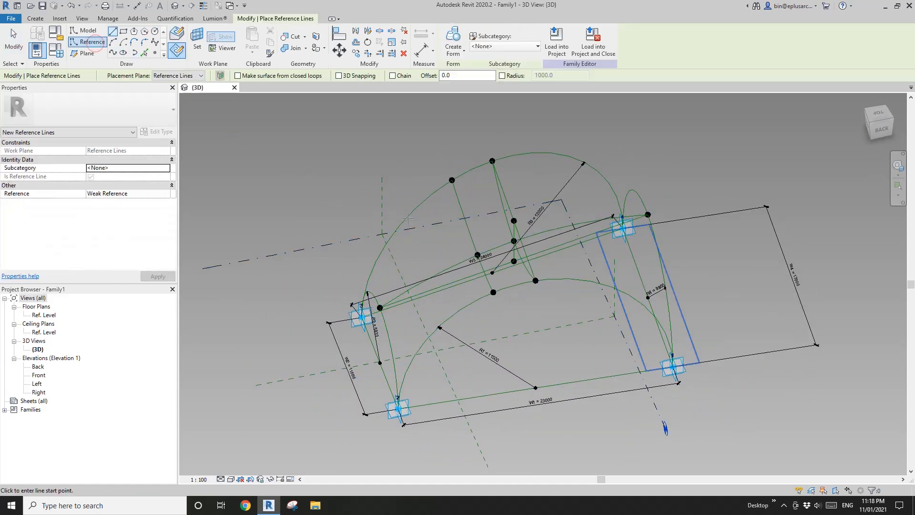
{"action": "left_click", "coordinate": [113, 53]}
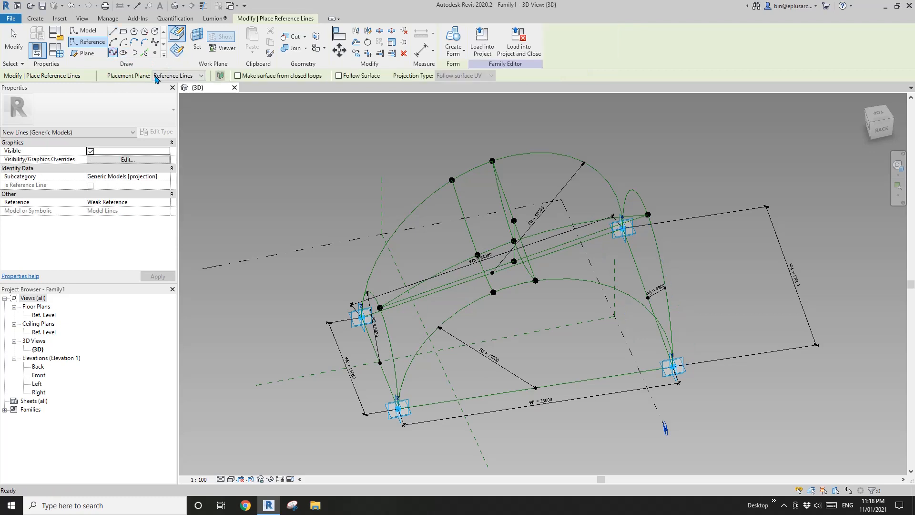
{"action": "left_click", "coordinate": [410, 214]}
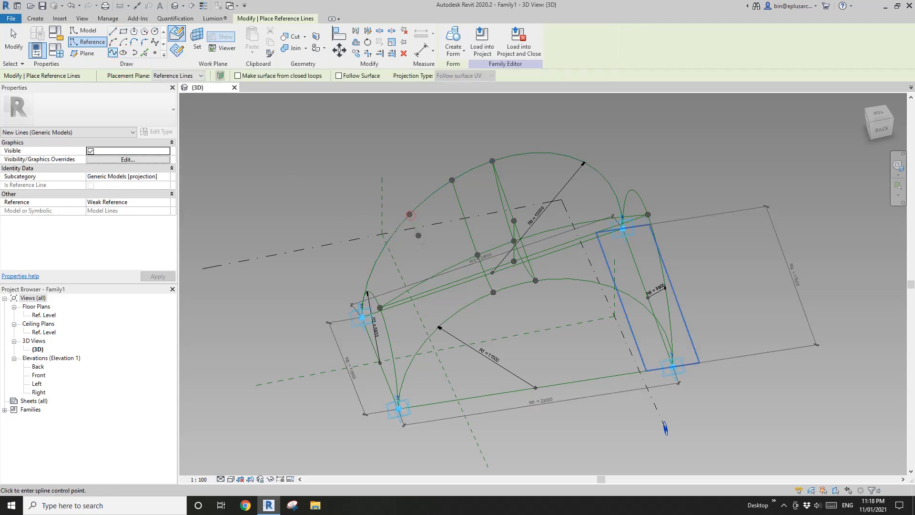
{"action": "left_click", "coordinate": [436, 274]}
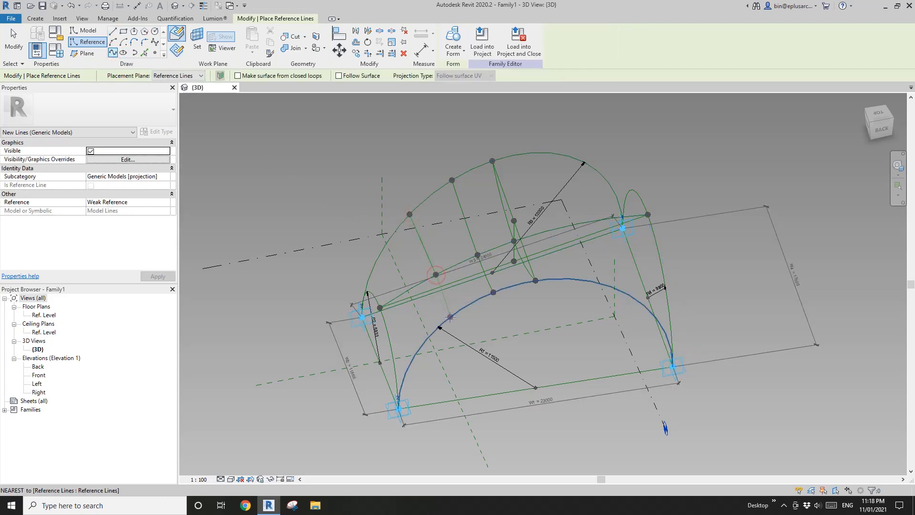
{"action": "key", "text": "Escape"}
Create a reference spline across the R3 arc, middle spline and R1 arc, just to the R4 side of the central cross spline
{"action": "middle_click_drag", "start_coordinate": [626, 300], "coordinate": [430, 236], "text": "shift"}
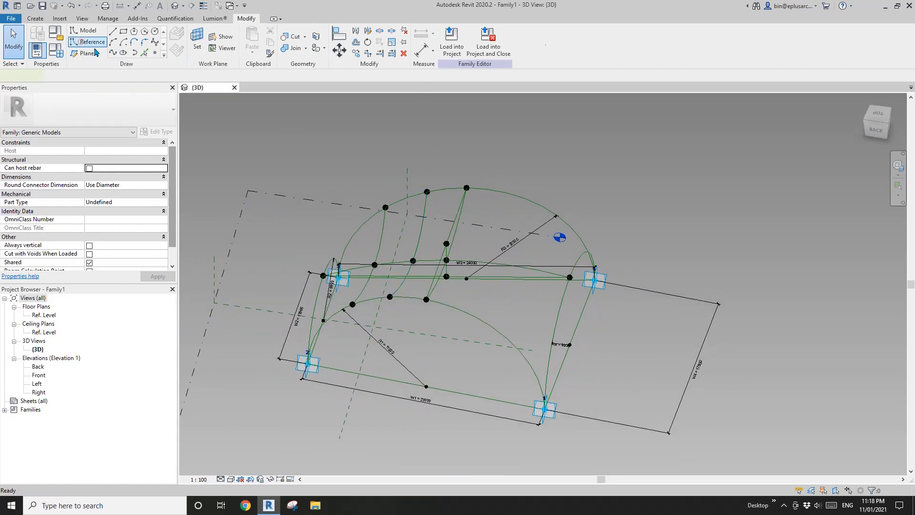
{"action": "left_click", "coordinate": [113, 53]}
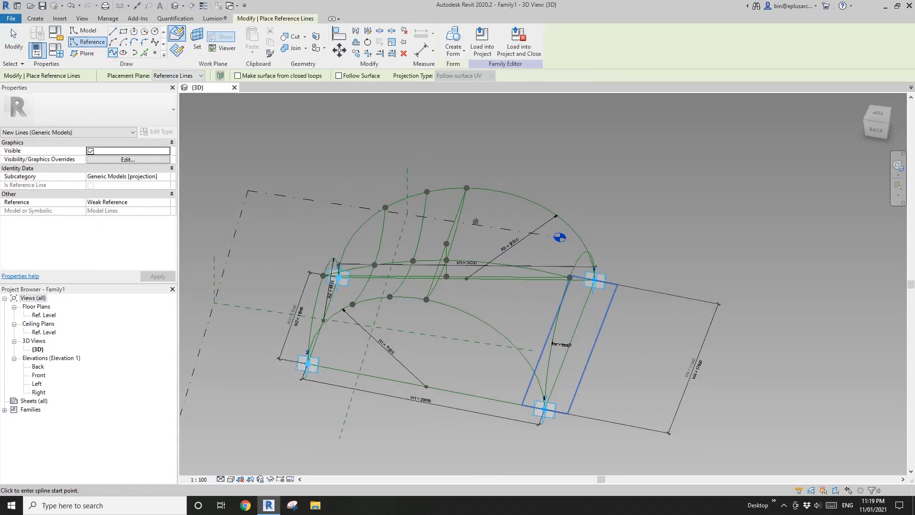
{"action": "left_click", "coordinate": [507, 193]}
{"action": "left_click", "coordinate": [481, 261]}
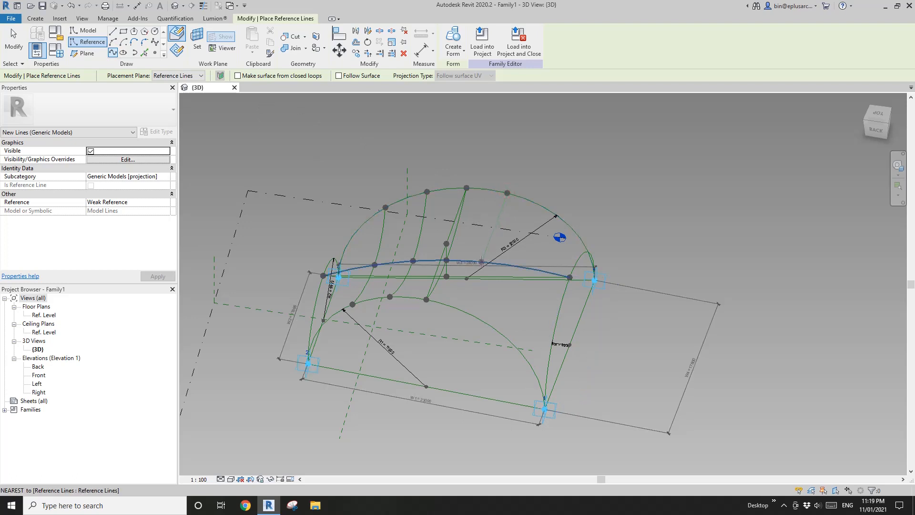
{"action": "left_click", "coordinate": [460, 310]}
{"action": "key", "text": "Escape"}
Create a last cross reference spline through the R3 arc, middle spline and R1 arc, nearest the R4 arc
{"action": "left_click", "coordinate": [526, 268]}
{"action": "left_click", "coordinate": [507, 337]}
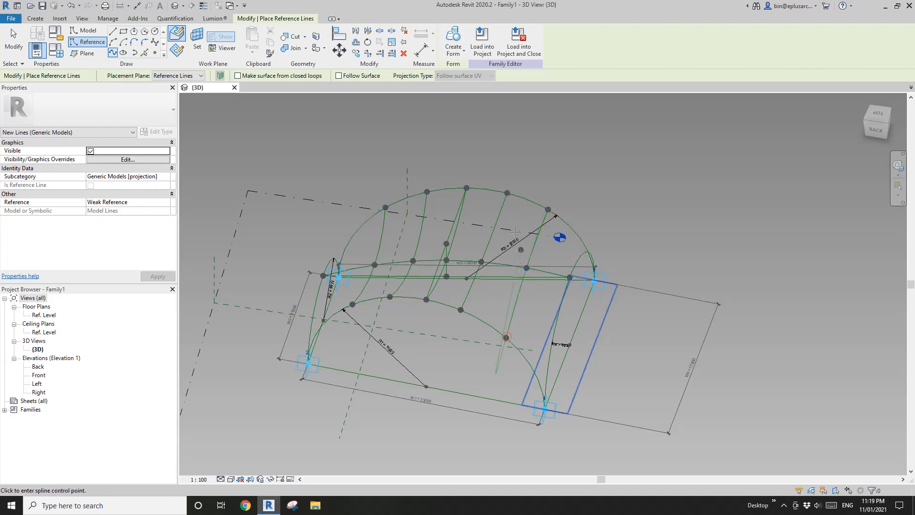
{"action": "key", "text": "Escape"}
{"action": "key", "text": "Escape"}
{"action": "mouse_move", "coordinate": [543, 304]}
{"action": "middle_mouse_down", "text": "shift"}
{"action": "mouse_move", "coordinate": [508, 267]}
{"action": "mouse_move", "coordinate": [431, 264]}
{"action": "middle_mouse_up", "text": "shift"}
{"action": "scroll", "coordinate": [430, 266], "scroll_direction": "up", "scroll_amount": 3}
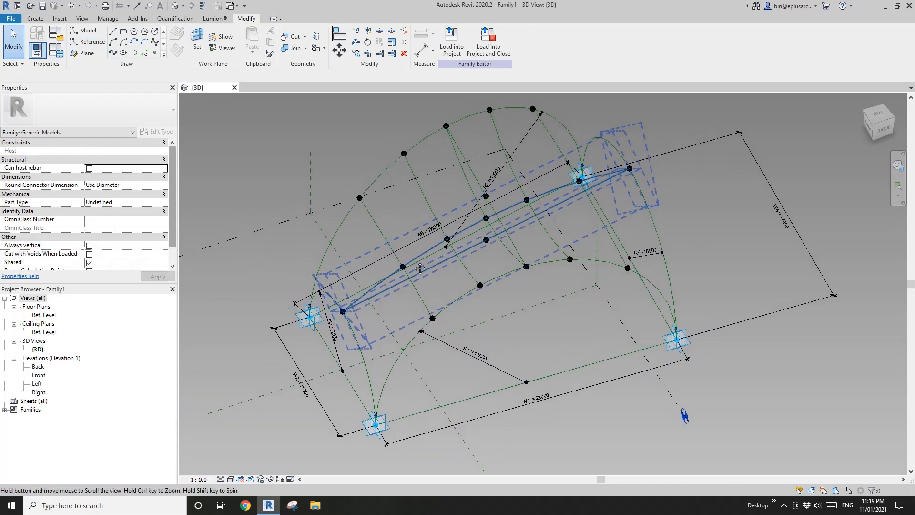
Set the Normalized Curve Parameter to 0.6 for all three points of the cross spline next to the centre on the R2 side
{"action": "left_click", "coordinate": [369, 206]}
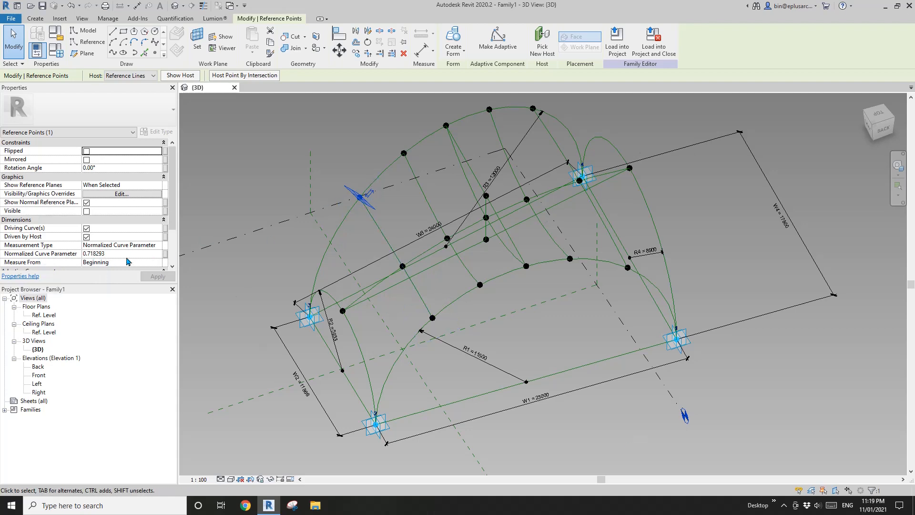
{"action": "left_click", "coordinate": [404, 153]}
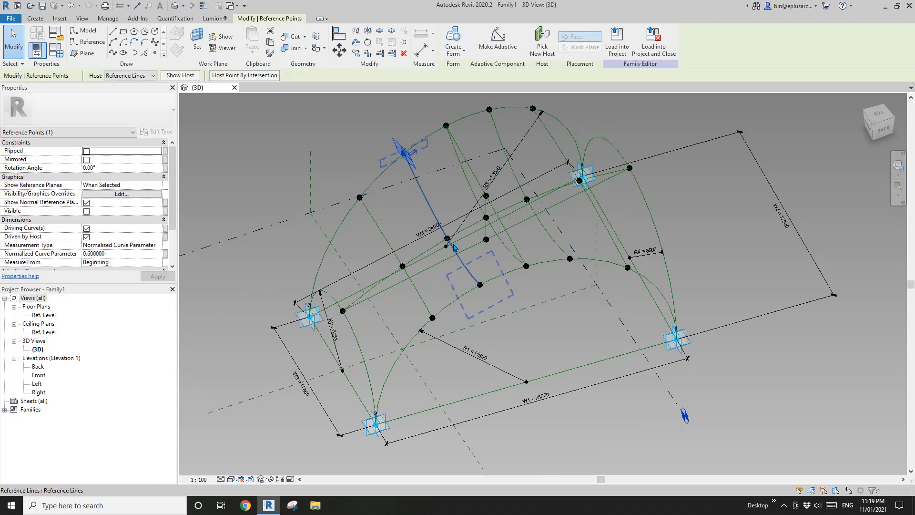
{"action": "middle_click_drag", "start_coordinate": [464, 235], "coordinate": [461, 213], "text": "shift"}
{"action": "scroll", "coordinate": [461, 212], "scroll_direction": "up", "scroll_amount": 4}
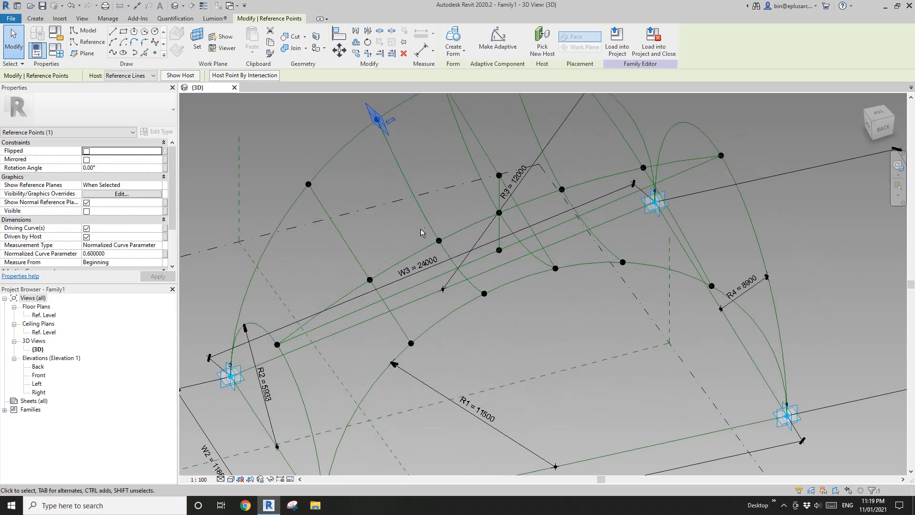
{"action": "left_click", "coordinate": [439, 240], "text": "ctrl"}
{"action": "left_click", "coordinate": [494, 304], "text": "ctrl"}
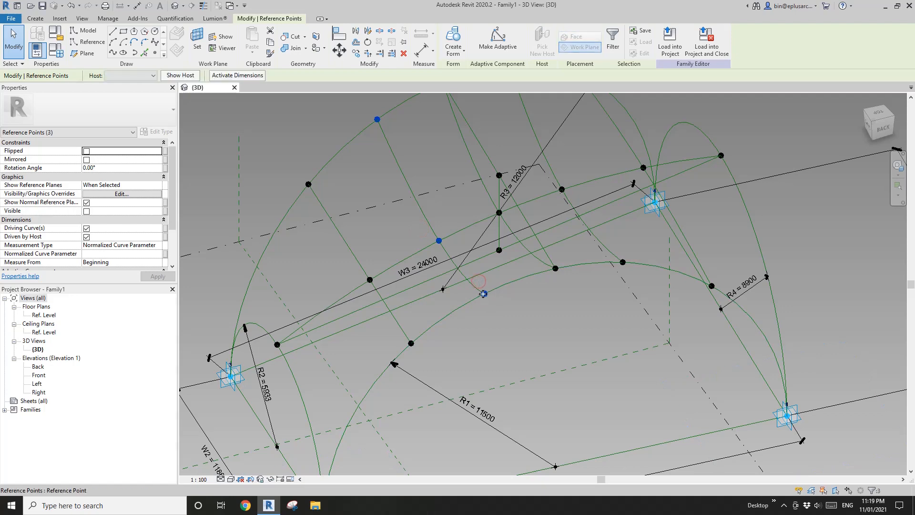
{"action": "left_click", "coordinate": [125, 253]}
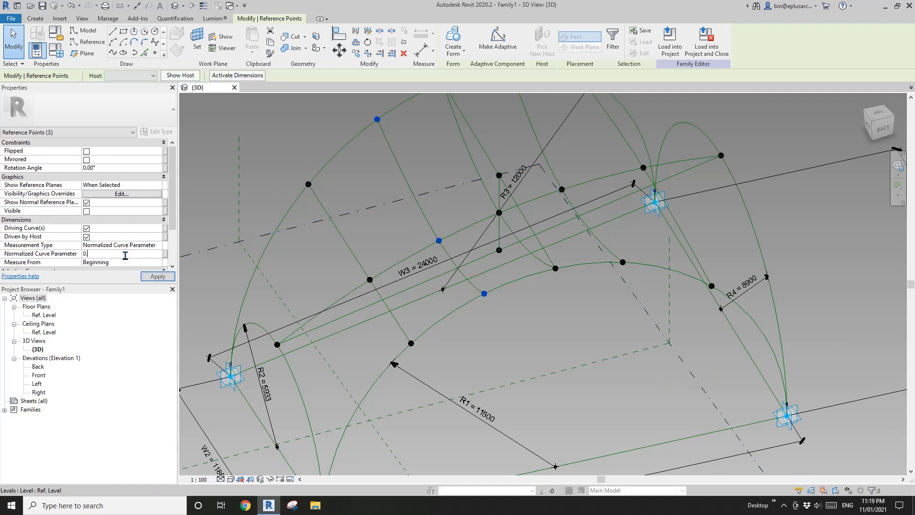
{"action": "key", "text": "Return"}
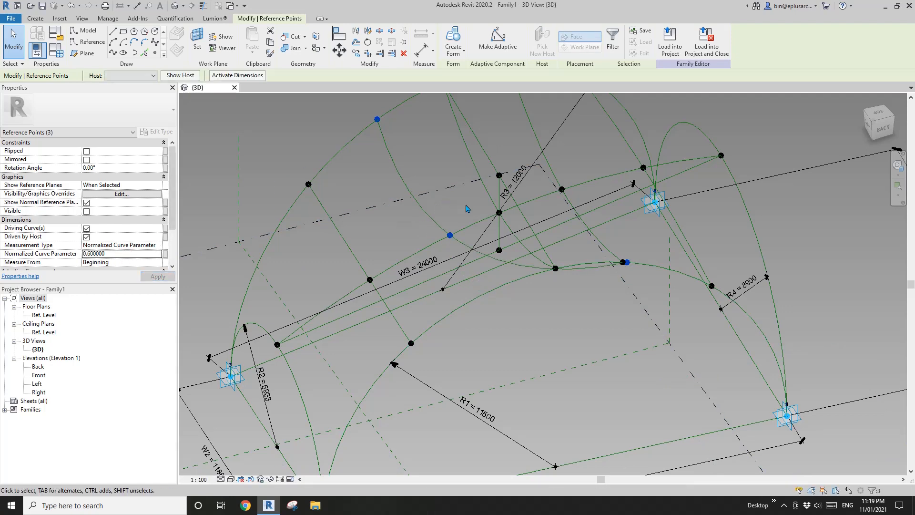
Measure that cross spline's R1 arc point from the End, with a Normalized Curve Parameter of 0.6
{"action": "middle_click_drag", "start_coordinate": [466, 209], "coordinate": [500, 228], "text": "shift"}
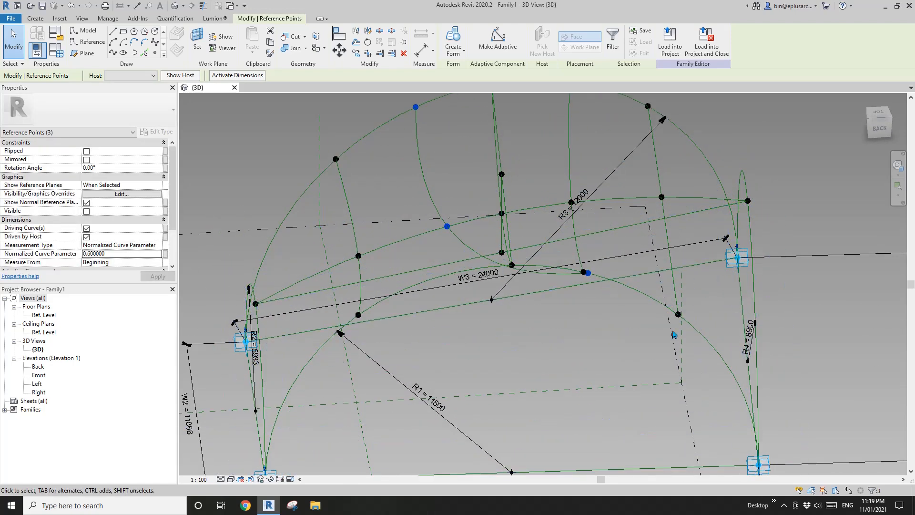
{"action": "left_click", "coordinate": [594, 283]}
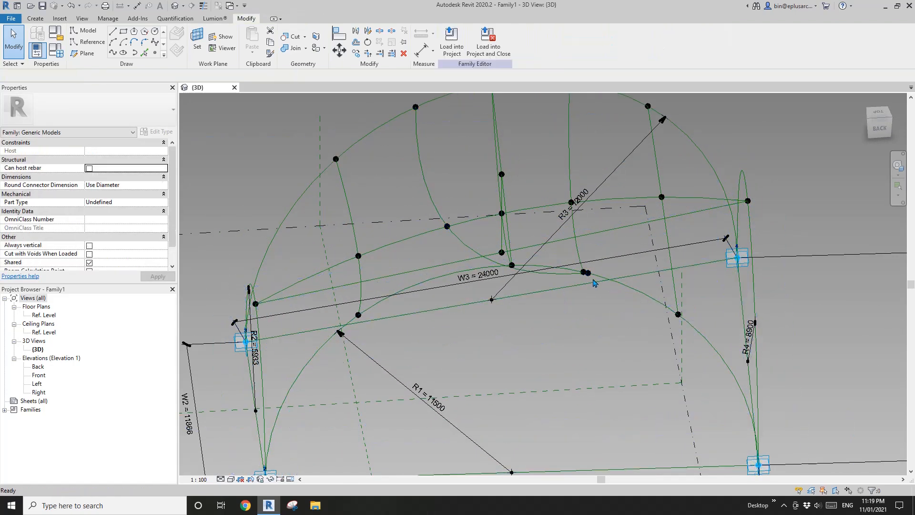
{"action": "left_click", "coordinate": [588, 273]}
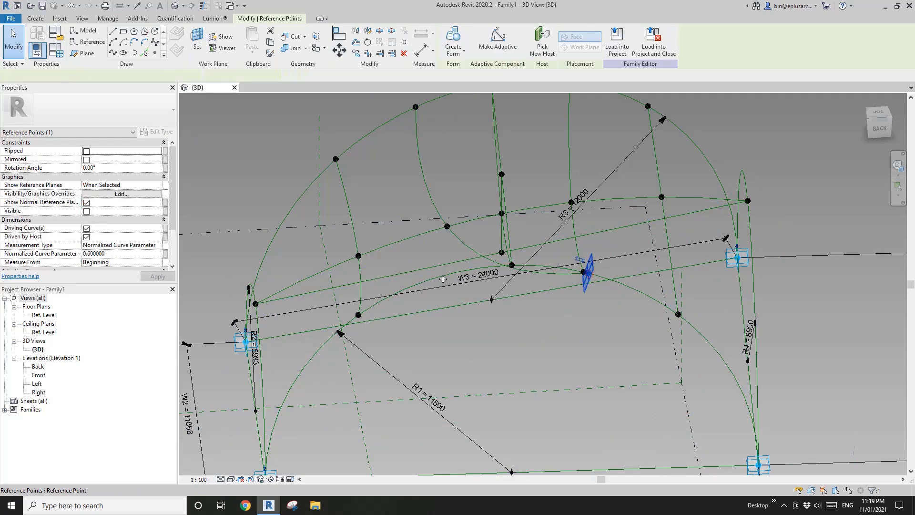
{"action": "left_click", "coordinate": [158, 263]}
{"action": "left_click", "coordinate": [91, 278]}
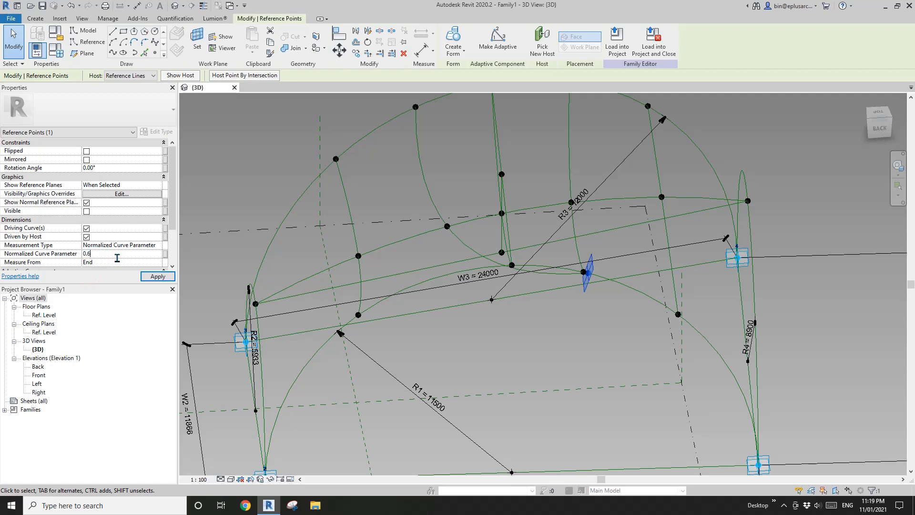
{"action": "left_click", "coordinate": [401, 199]}
{"action": "scroll", "coordinate": [410, 203], "scroll_direction": "down", "scroll_amount": 2}
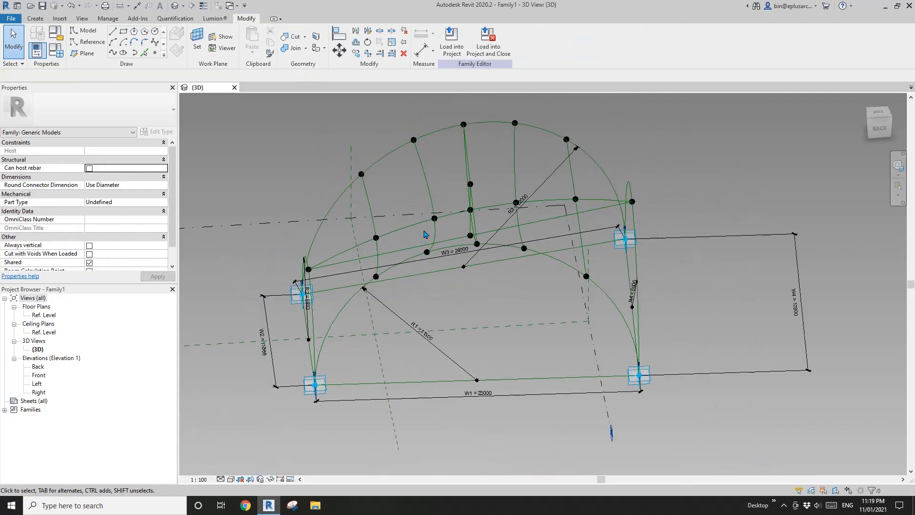
Set the Normalized Curve Parameter to 0.7 for the R3 arc and middle spline points of the cross spline nearest the R2 arc
{"action": "middle_click_drag", "start_coordinate": [425, 235], "coordinate": [473, 254], "text": "shift"}
{"action": "middle_click_drag", "start_coordinate": [455, 202], "coordinate": [458, 202]}
{"action": "middle_click_drag", "start_coordinate": [538, 261], "coordinate": [465, 221], "text": "shift"}
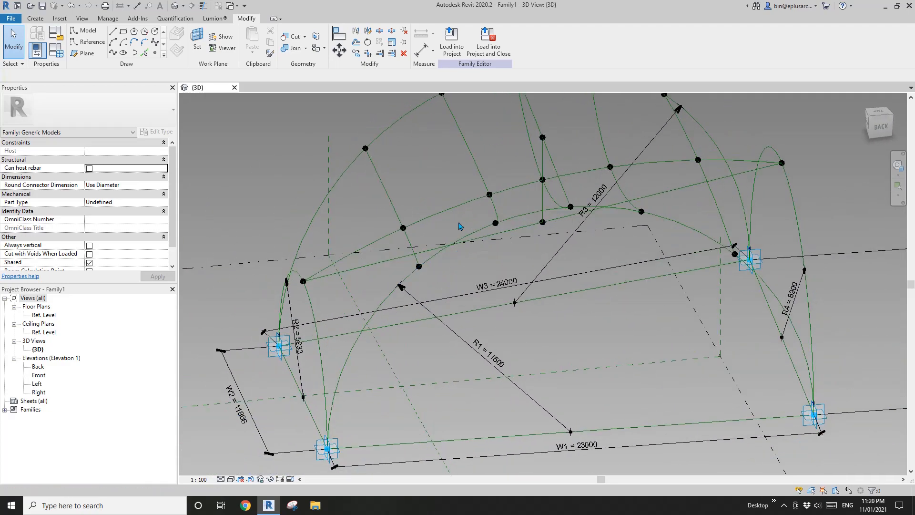
{"action": "left_click", "coordinate": [365, 147]}
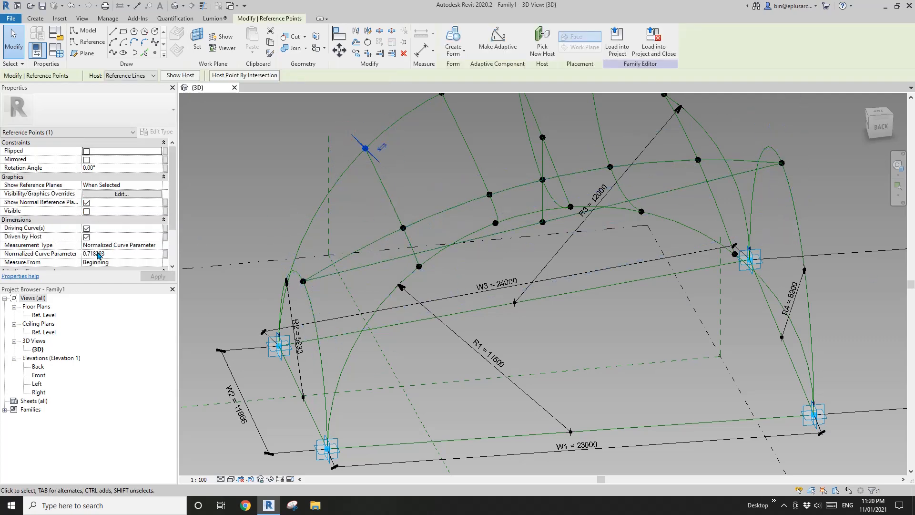
{"action": "left_click", "coordinate": [403, 228], "text": "ctrl"}
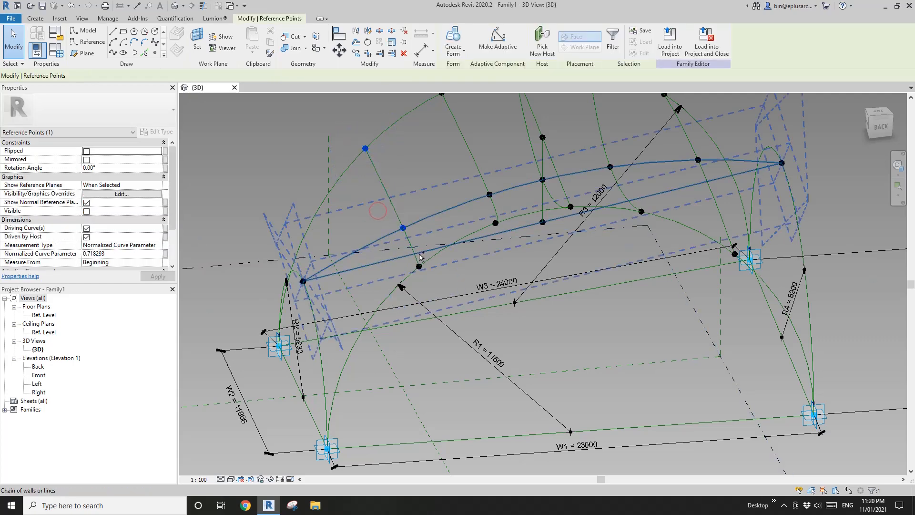
{"action": "middle_click_drag", "start_coordinate": [431, 258], "coordinate": [435, 260], "text": "shift"}
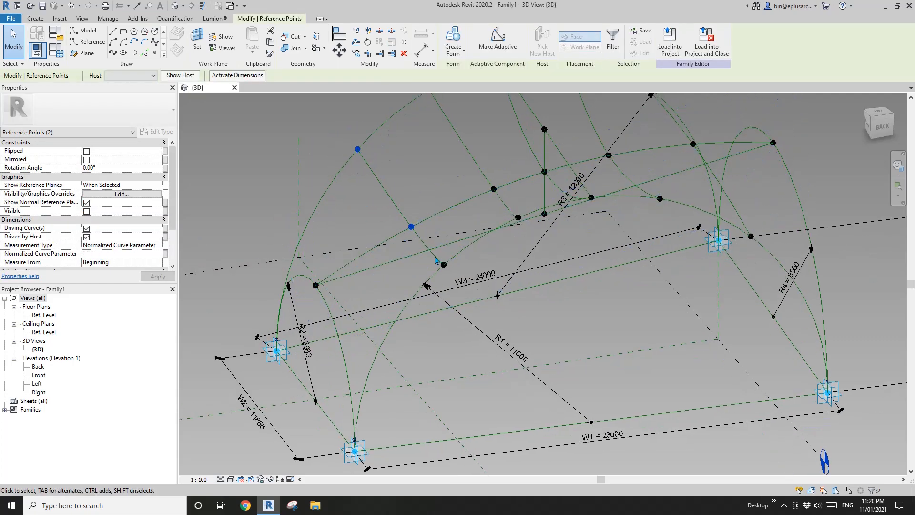
{"action": "left_click", "coordinate": [124, 255]}
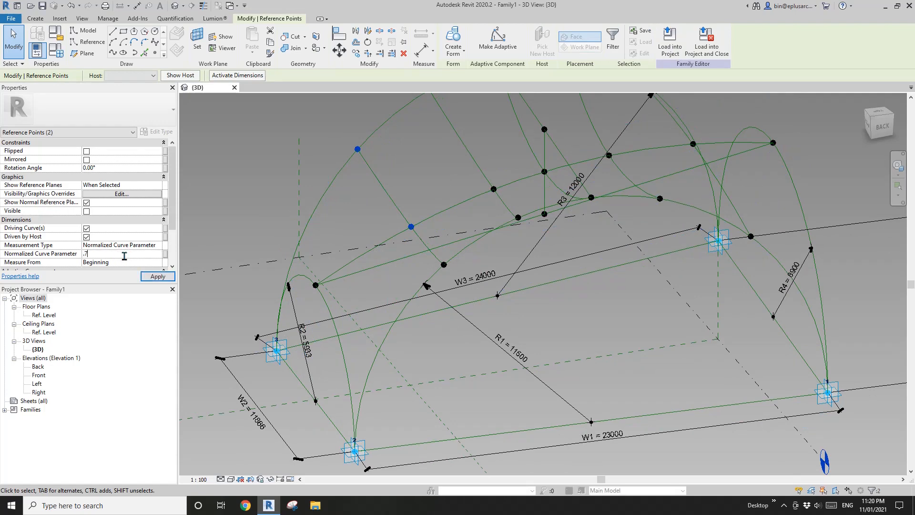
{"action": "key", "text": "Escape"}
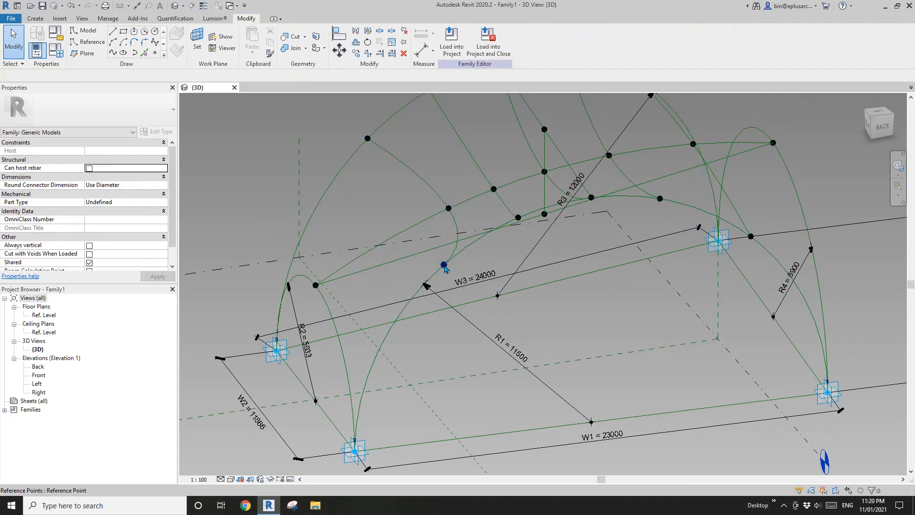
Measure the R1 arc point of the cross spline nearest the R2 arc from the End, with a Normalized Curve Parameter of 0.7
{"action": "left_click", "coordinate": [443, 265]}
{"action": "left_click", "coordinate": [155, 266]}
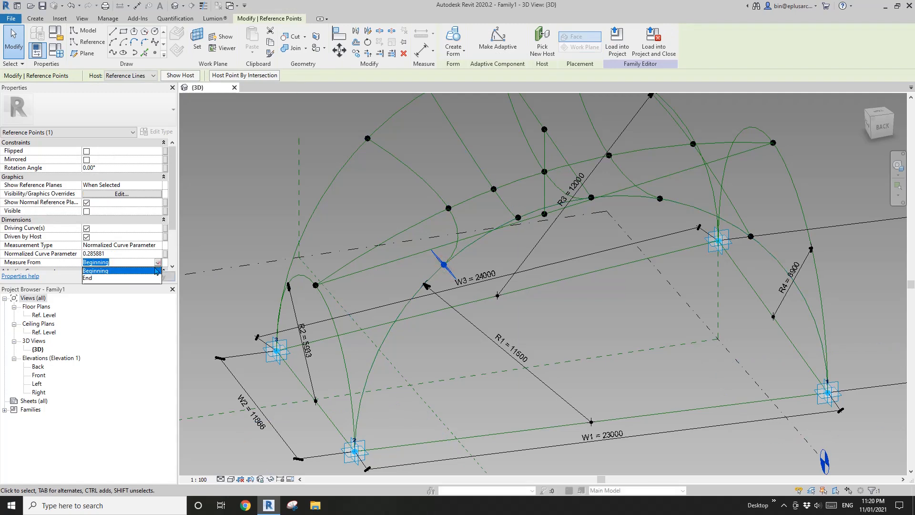
{"action": "left_click", "coordinate": [87, 278]}
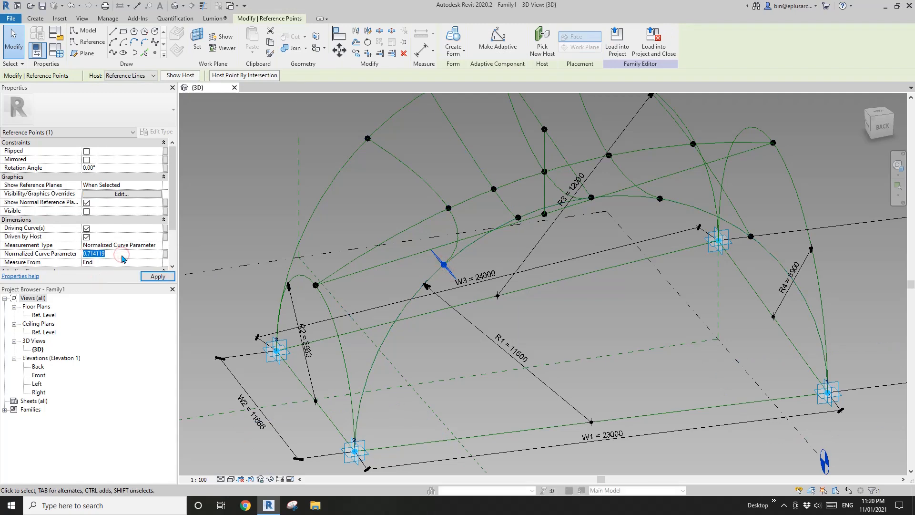
{"action": "left_click", "coordinate": [337, 229]}
Set the Normalized Curve Parameter to 0.4 for the cross spline's points next to the centre on the R4 side, measuring its R1 point from the End
{"action": "scroll", "coordinate": [412, 229], "scroll_direction": "down", "scroll_amount": 3}
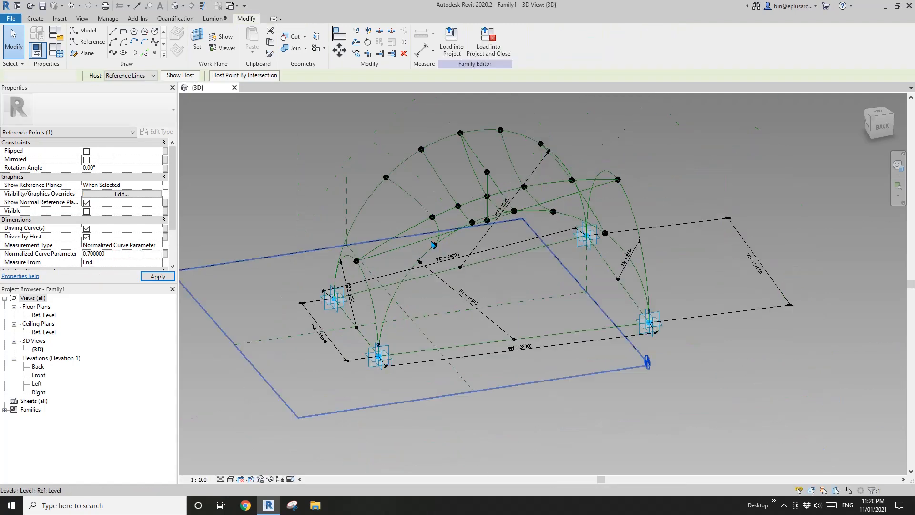
{"action": "middle_click_drag", "start_coordinate": [412, 229], "coordinate": [514, 258], "text": "shift"}
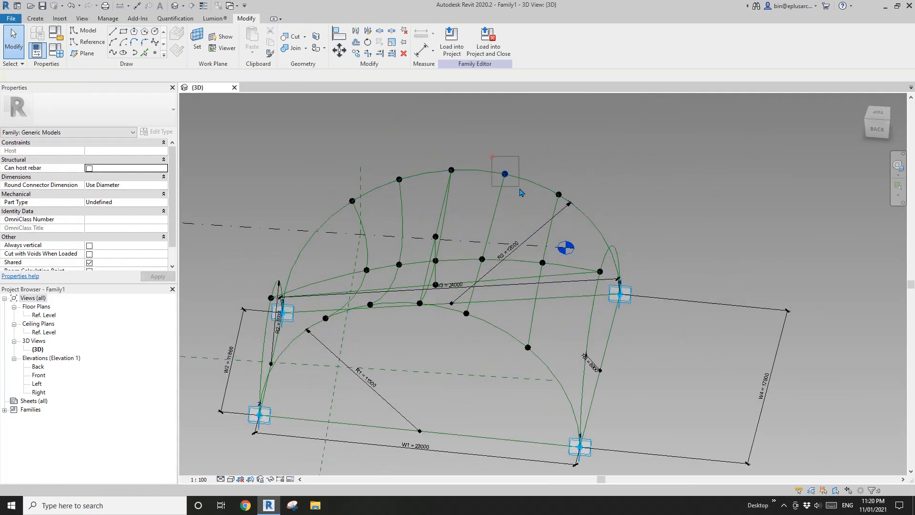
{"action": "left_click", "coordinate": [505, 175]}
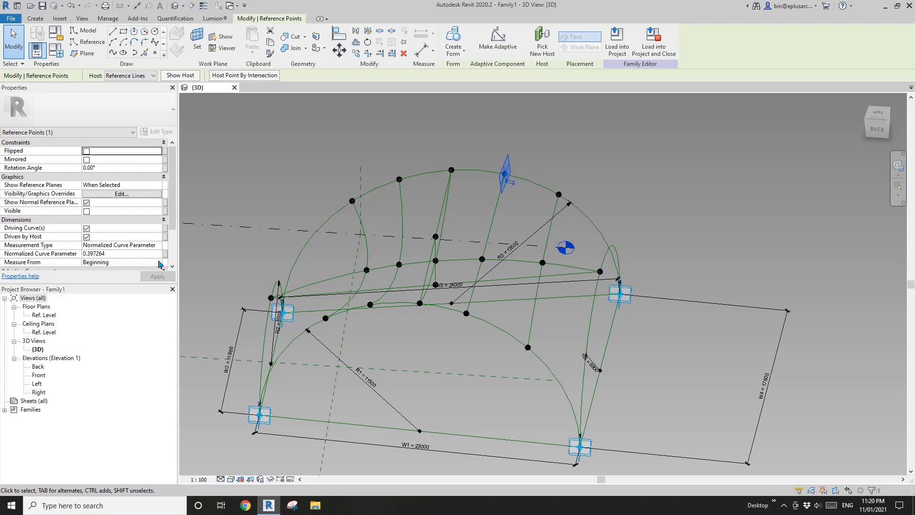
{"action": "left_click_drag", "start_coordinate": [466, 233], "coordinate": [496, 267], "text": "ctrl"}
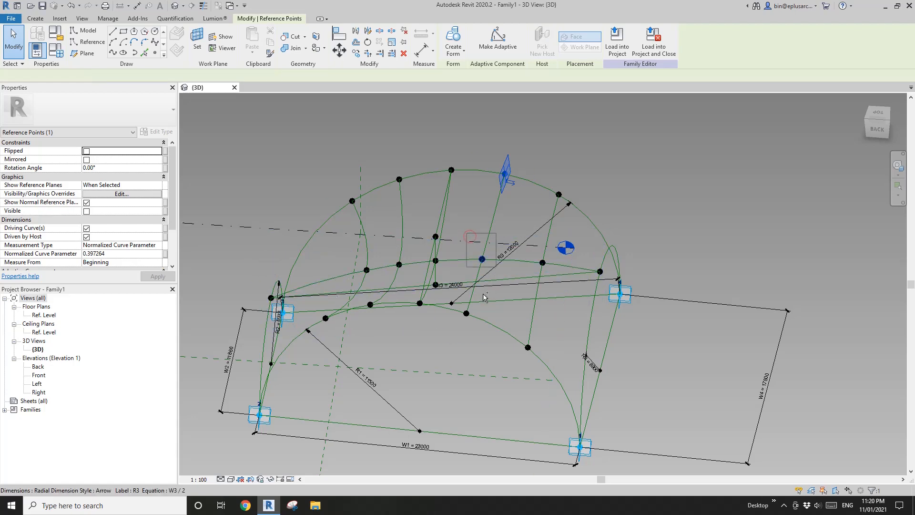
{"action": "left_click", "coordinate": [154, 256]}
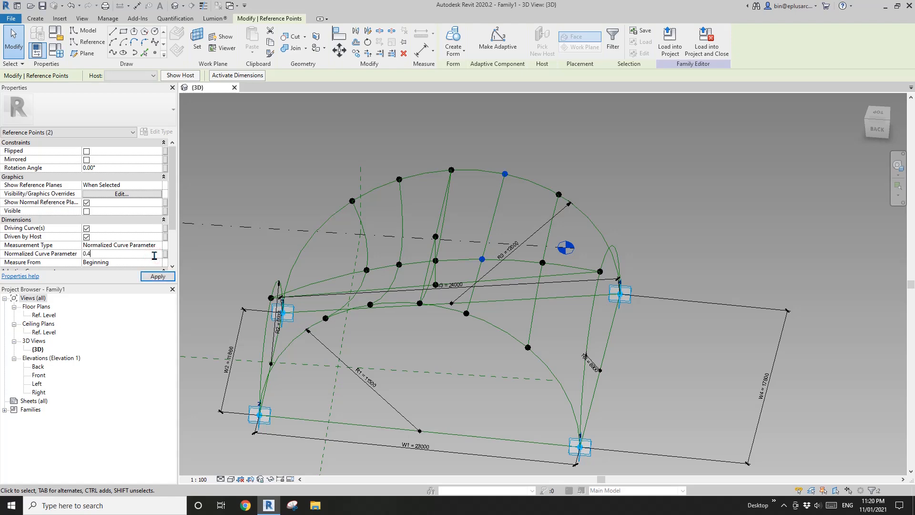
{"action": "key", "text": "Return"}
{"action": "left_click", "coordinate": [466, 313]}
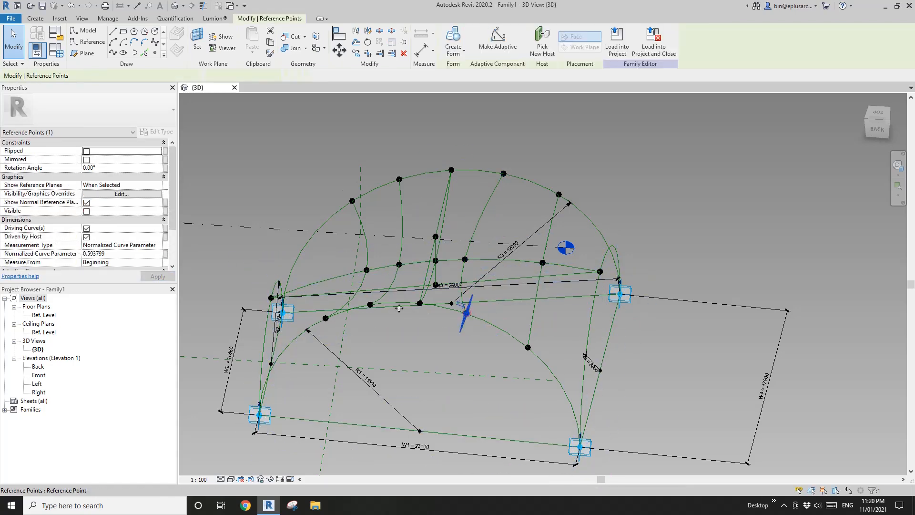
{"action": "left_click", "coordinate": [158, 262]}
{"action": "left_click", "coordinate": [90, 278]}
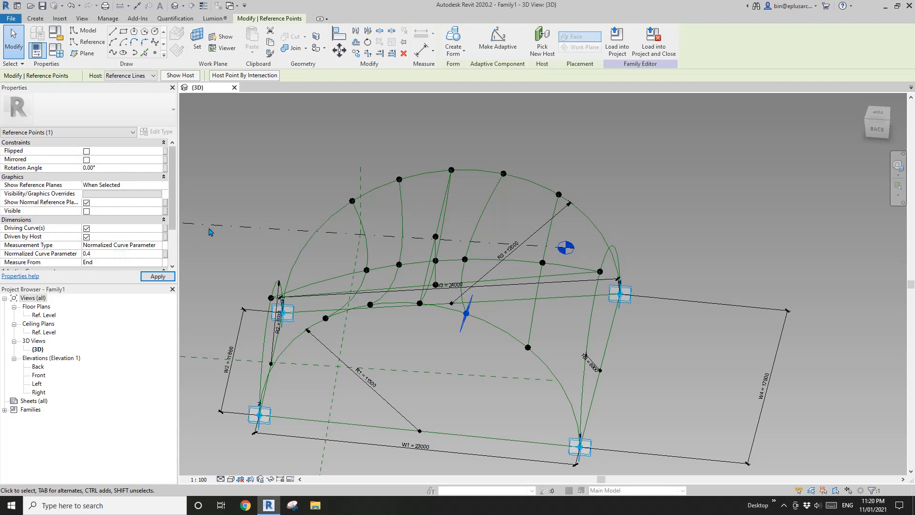
{"action": "left_click", "coordinate": [548, 176]}
Set the Normalized Curve Parameter to 0.3 for the points of the cross spline nearest the R4 arc, measuring its R1 point from the End
{"action": "left_click", "coordinate": [559, 194]}
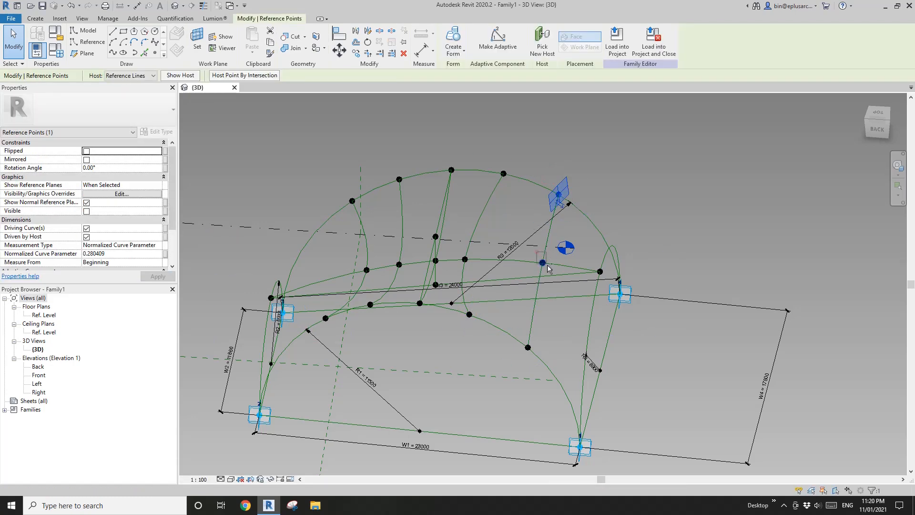
{"action": "left_click", "coordinate": [542, 262], "text": "ctrl"}
{"action": "left_click", "coordinate": [149, 256]}
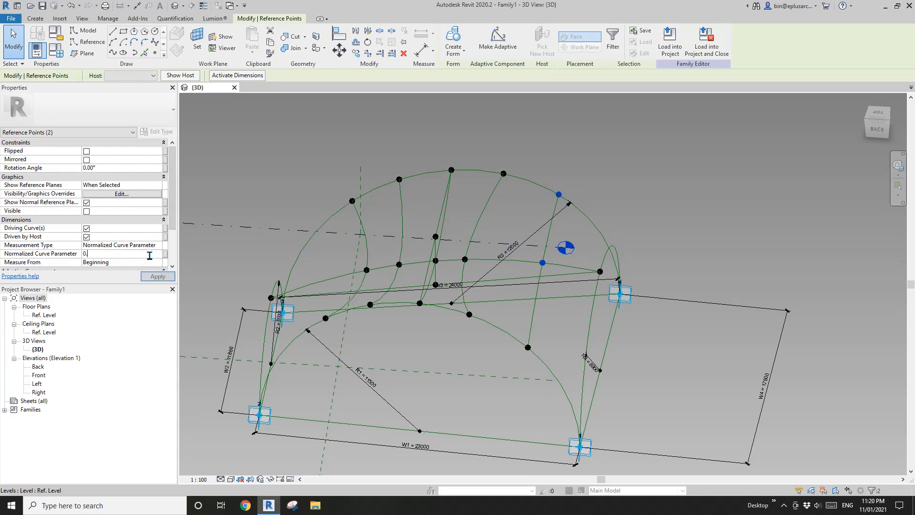
{"action": "left_click", "coordinate": [527, 348]}
{"action": "left_click", "coordinate": [102, 262]}
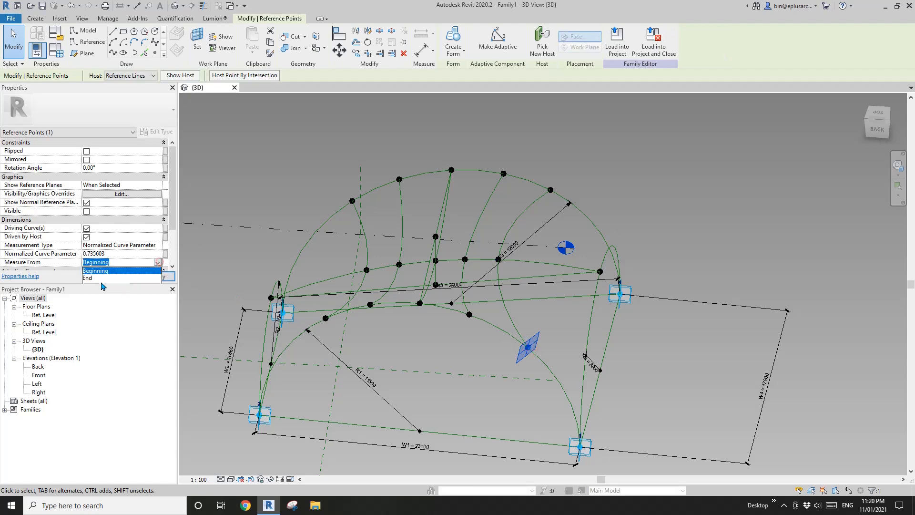
{"action": "left_click", "coordinate": [102, 278]}
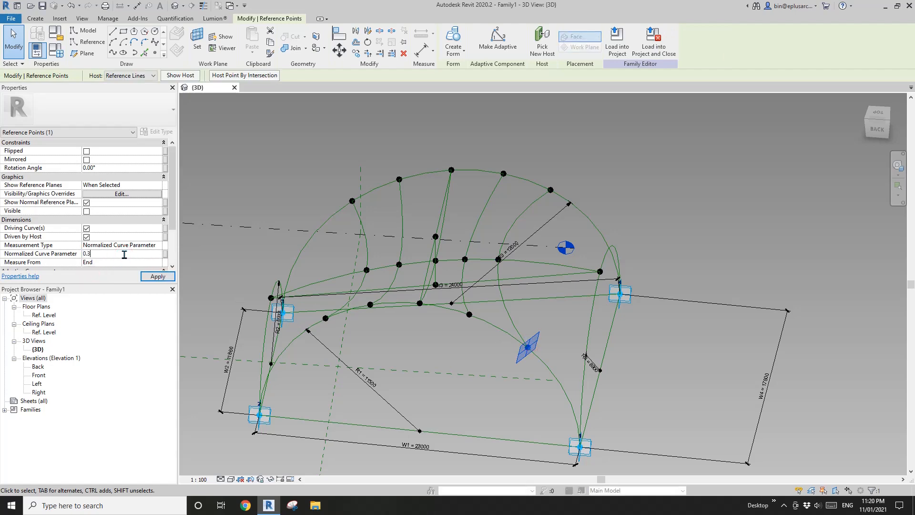
{"action": "key", "text": "Escape"}
Examine the cross splines, middle spline and boundary arcs from several angles to check the vault's shape
{"action": "scroll", "coordinate": [512, 181], "scroll_direction": "down", "scroll_amount": 2}
{"action": "middle_click_drag", "start_coordinate": [505, 233], "coordinate": [554, 121], "text": "shift"}
{"action": "scroll", "coordinate": [506, 182], "scroll_direction": "up", "scroll_amount": 3}
{"action": "middle_click_drag", "start_coordinate": [506, 181], "coordinate": [429, 219], "text": "shift"}
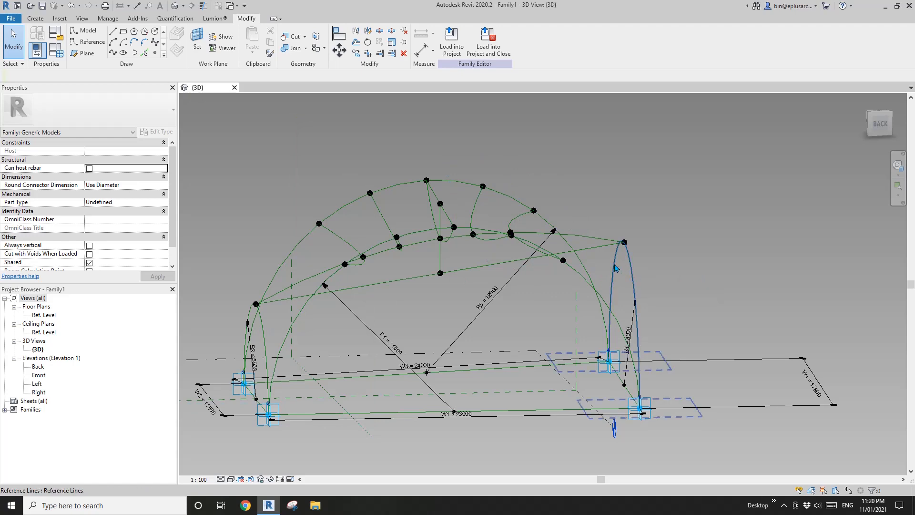
{"action": "middle_click_drag", "start_coordinate": [614, 268], "coordinate": [533, 315], "text": "shift"}
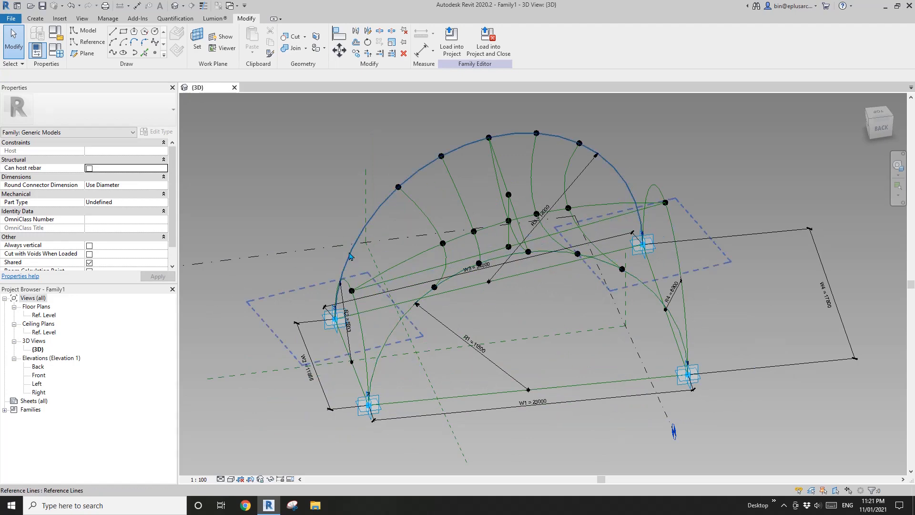
{"action": "scroll", "coordinate": [349, 256], "scroll_direction": "up", "scroll_amount": 3}
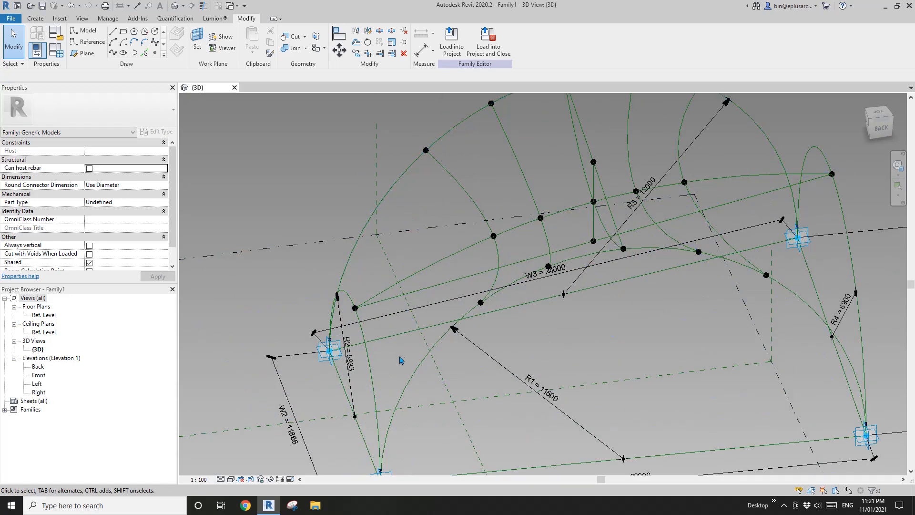
{"action": "middle_click_drag", "start_coordinate": [368, 351], "coordinate": [441, 304], "text": "shift"}
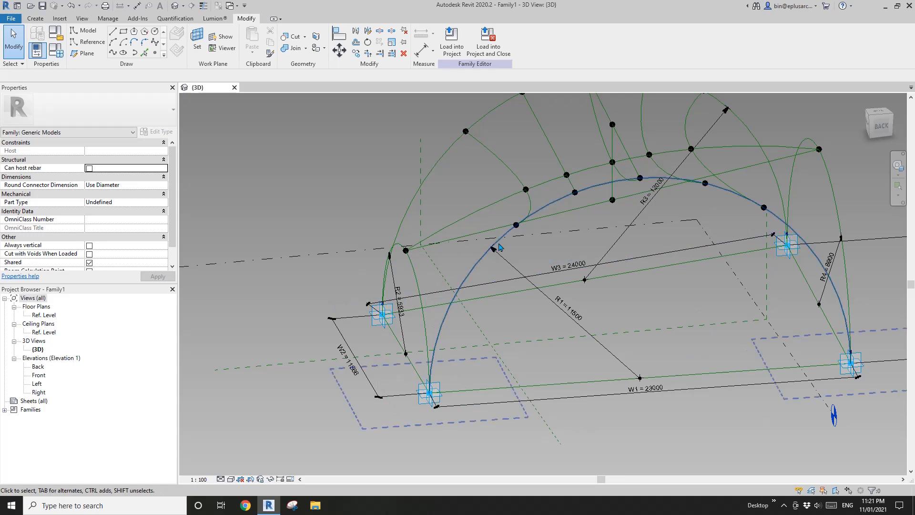
{"action": "middle_click_drag", "start_coordinate": [460, 219], "coordinate": [457, 248], "text": "shift"}
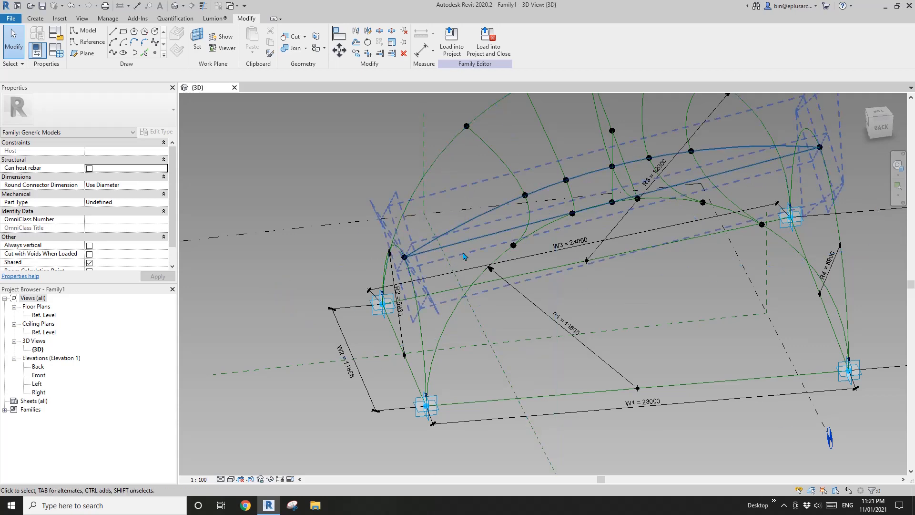
{"action": "middle_click_drag", "start_coordinate": [463, 256], "coordinate": [411, 261], "text": "shift"}
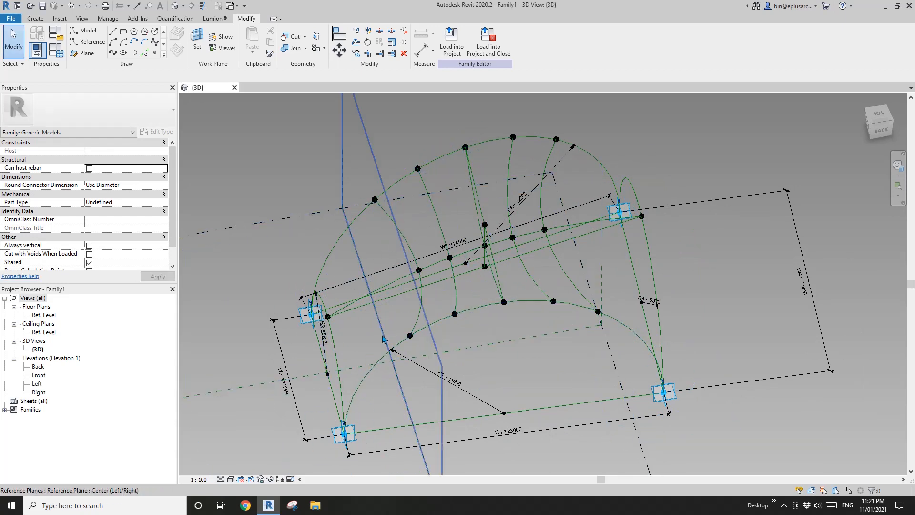
{"action": "mouse_move", "coordinate": [382, 320]}
{"action": "middle_mouse_down"}
{"action": "mouse_move", "coordinate": [373, 318]}
{"action": "mouse_move", "coordinate": [382, 320]}
{"action": "middle_mouse_up"}
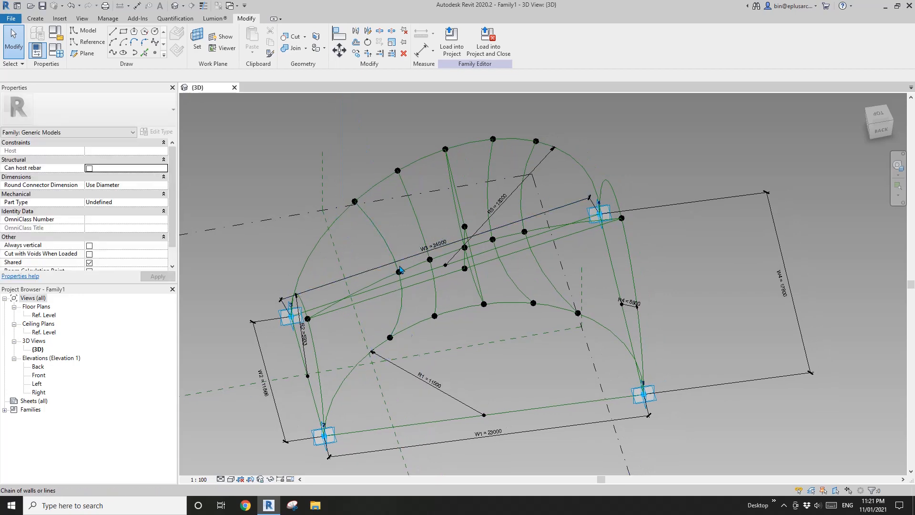
Try to create a single form from all five cross splines together with the R4 and R2 end arcs
{"action": "left_click", "coordinate": [388, 242]}
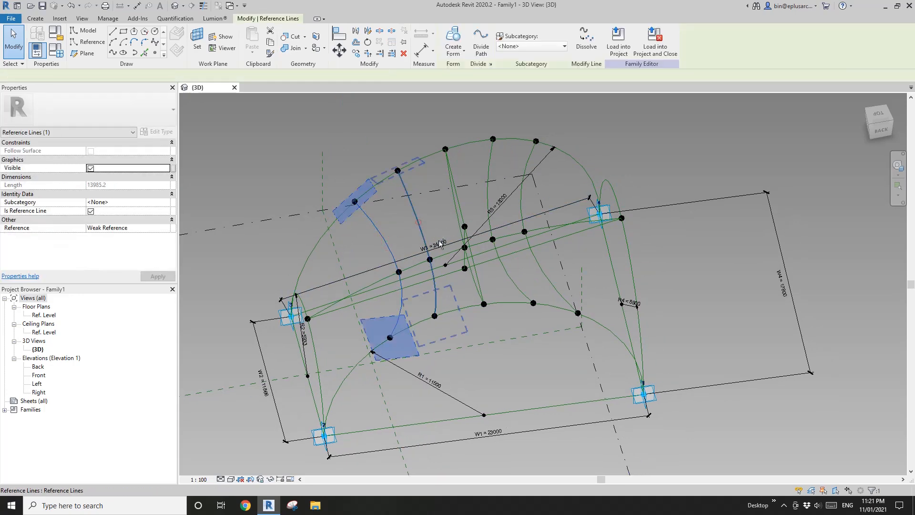
{"action": "middle_click_drag", "start_coordinate": [440, 244], "coordinate": [439, 223], "text": "shift"}
{"action": "left_click", "coordinate": [438, 224], "text": "ctrl"}
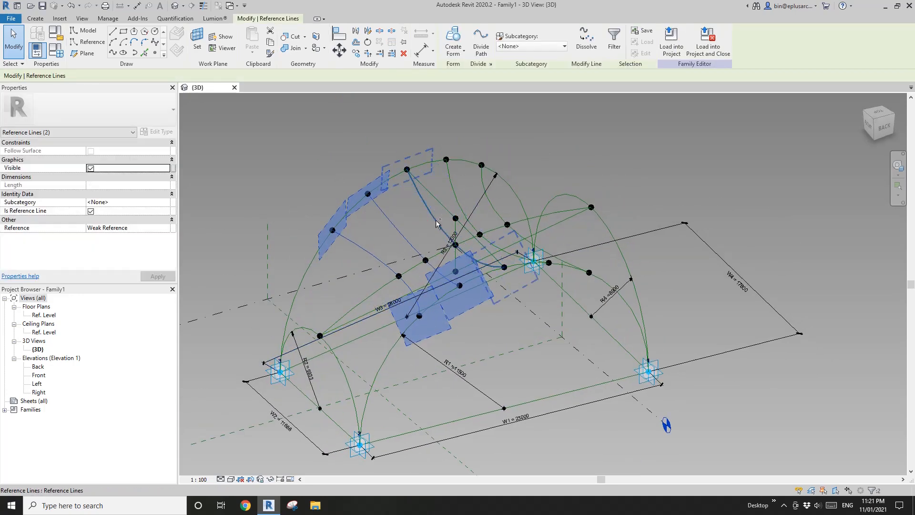
{"action": "left_click", "coordinate": [493, 206], "text": "ctrl"}
{"action": "left_click", "coordinate": [493, 206], "text": "ctrl"}
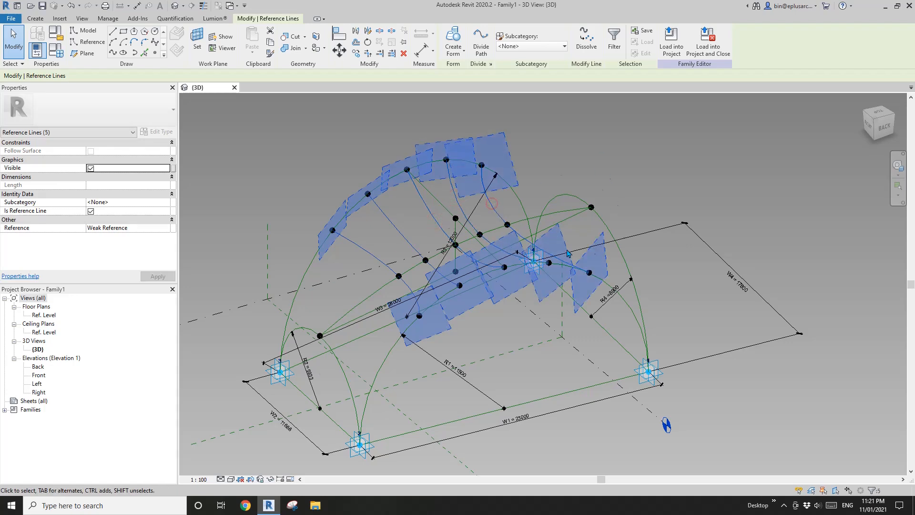
{"action": "left_click", "coordinate": [605, 231], "text": "ctrl"}
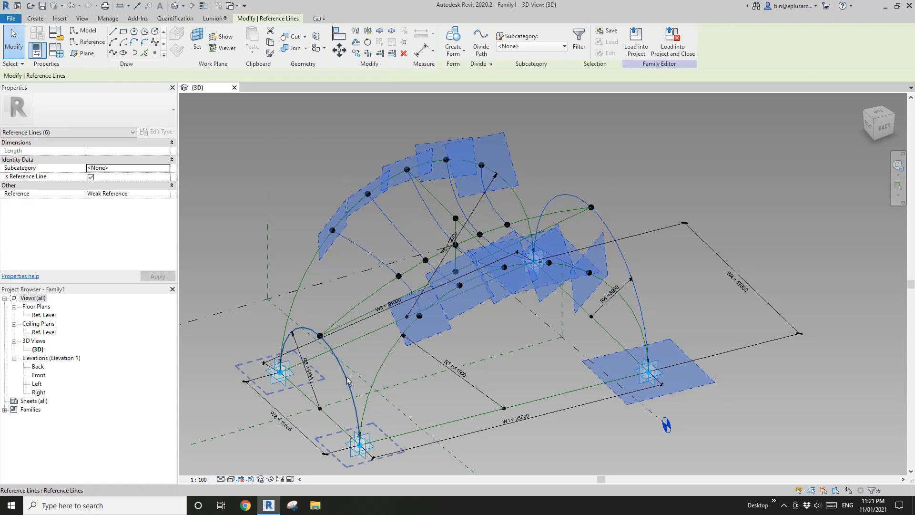
{"action": "left_click", "coordinate": [347, 378], "text": "ctrl"}
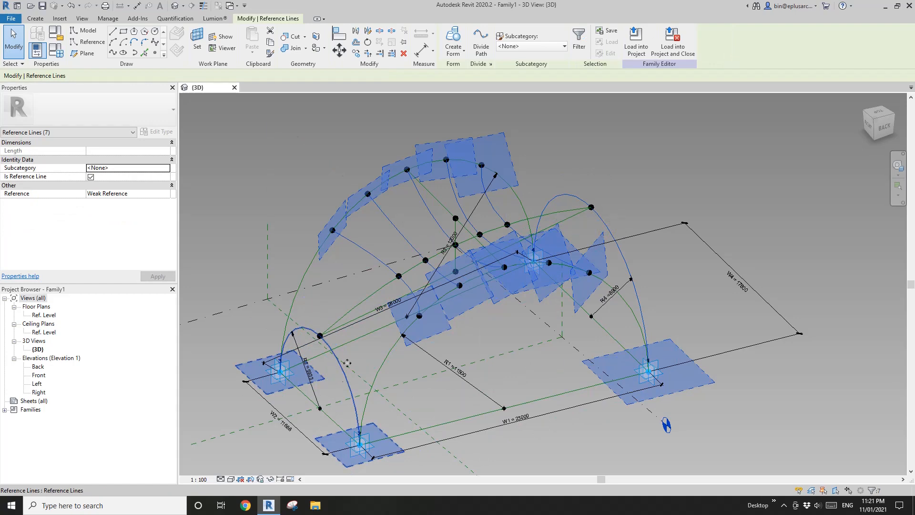
{"action": "middle_click_drag", "start_coordinate": [347, 363], "coordinate": [345, 327], "text": "shift"}
{"action": "left_click", "coordinate": [456, 40]}
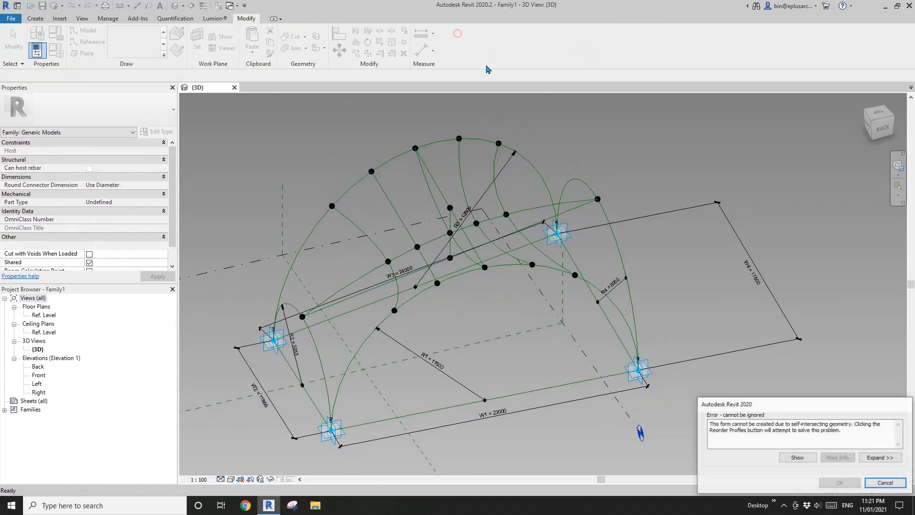
{"action": "left_click", "coordinate": [882, 483]}
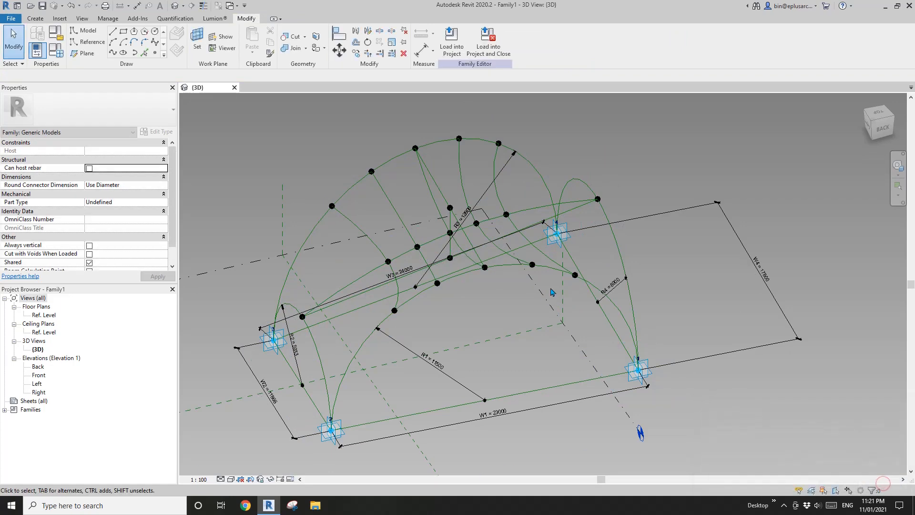
{"action": "middle_click_drag", "start_coordinate": [421, 214], "coordinate": [449, 208], "text": "shift"}
{"action": "left_click", "coordinate": [404, 220]}
{"action": "left_click", "coordinate": [368, 229], "text": "ctrl"}
{"action": "key", "text": "Tab"}
{"action": "left_click", "coordinate": [439, 212], "text": "ctrl"}
{"action": "left_click", "coordinate": [501, 186]}
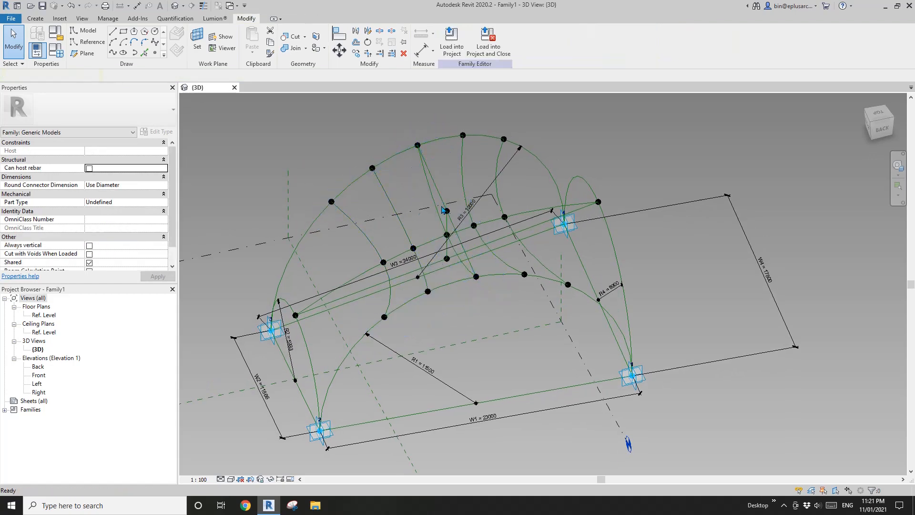
Create a form between the R4 arc and the cross spline nearest to it
{"action": "left_click", "coordinate": [564, 210]}
{"action": "middle_click_drag", "start_coordinate": [564, 210], "coordinate": [592, 281], "text": "shift"}
{"action": "left_click", "coordinate": [592, 281], "text": "ctrl"}
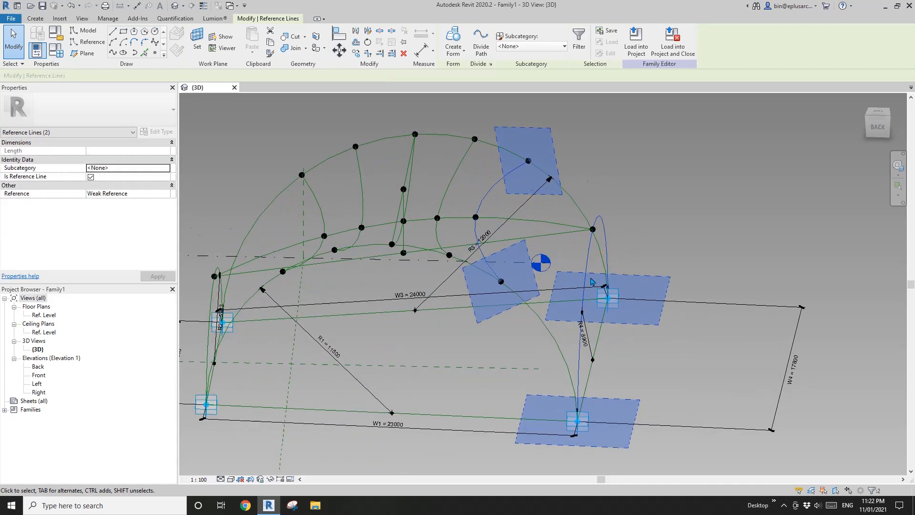
{"action": "left_click", "coordinate": [455, 40]}
Extend the form to the cross spline next to the centre on the R4 side with Create Form
{"action": "middle_click_drag", "start_coordinate": [590, 248], "coordinate": [623, 264], "text": "shift"}
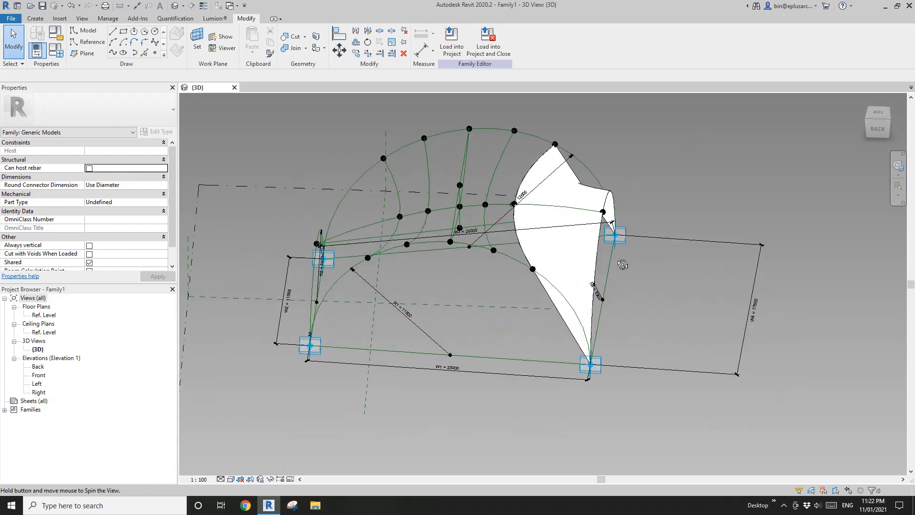
{"action": "left_click", "coordinate": [548, 197]}
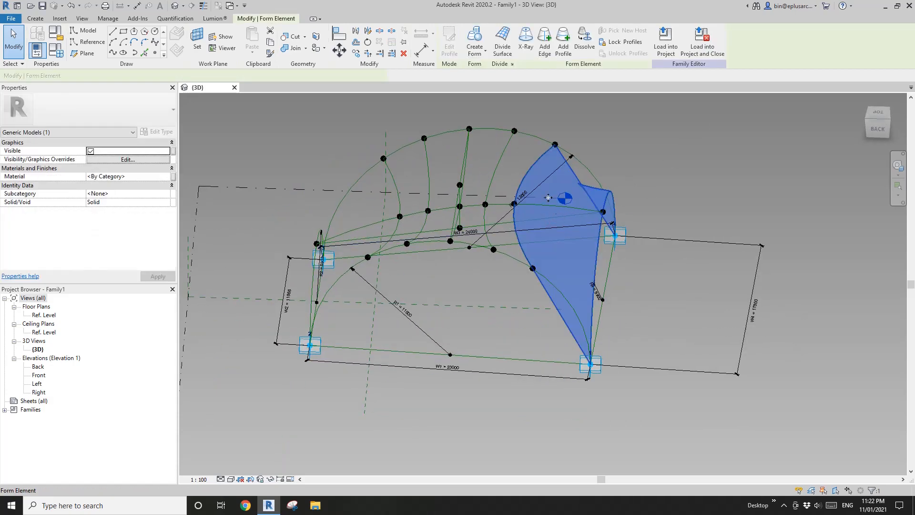
{"action": "left_click", "coordinate": [499, 162], "text": "ctrl"}
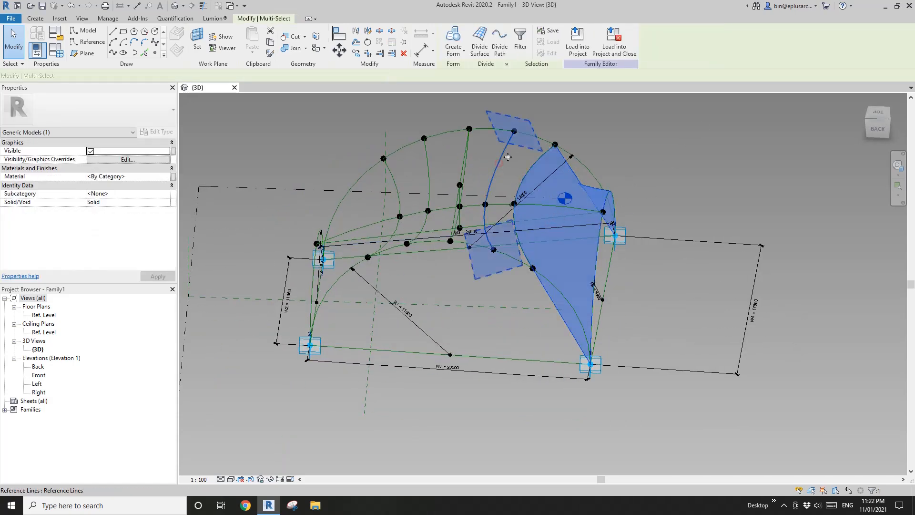
{"action": "left_click", "coordinate": [457, 33]}
Extend the existing form to the middle cross spline with Create Form
{"action": "scroll", "coordinate": [488, 148], "scroll_direction": "up", "scroll_amount": 3}
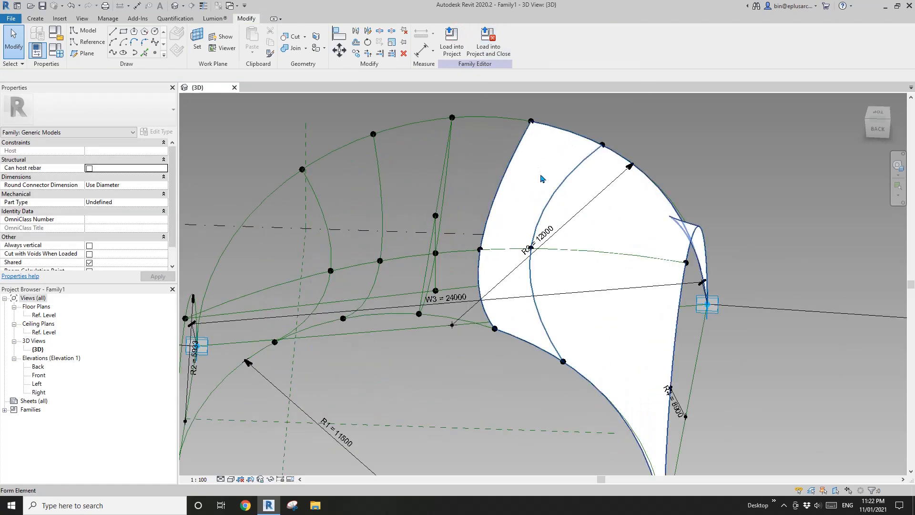
{"action": "left_click", "coordinate": [524, 197]}
{"action": "middle_click_drag", "start_coordinate": [524, 197], "coordinate": [509, 162], "text": "shift"}
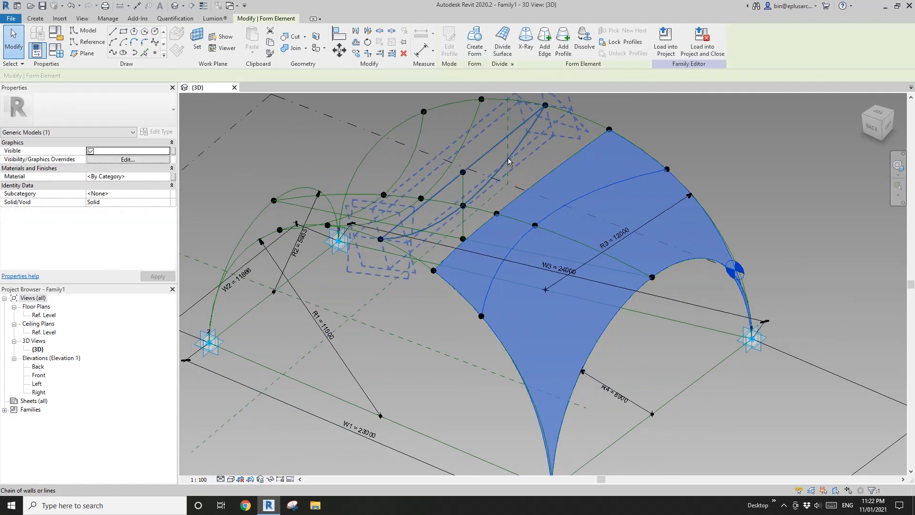
{"action": "left_click", "coordinate": [508, 162], "text": "ctrl"}
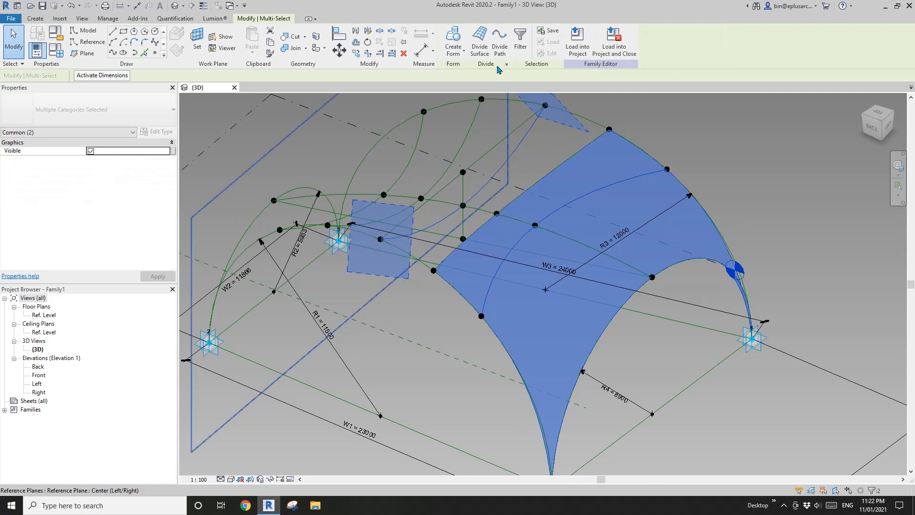
{"action": "left_click", "coordinate": [457, 38]}
Try to extend the form to the first cross spline past the middle on the R2 side
{"action": "middle_click_drag", "start_coordinate": [529, 170], "coordinate": [548, 229]}
{"action": "left_click", "coordinate": [551, 225]}
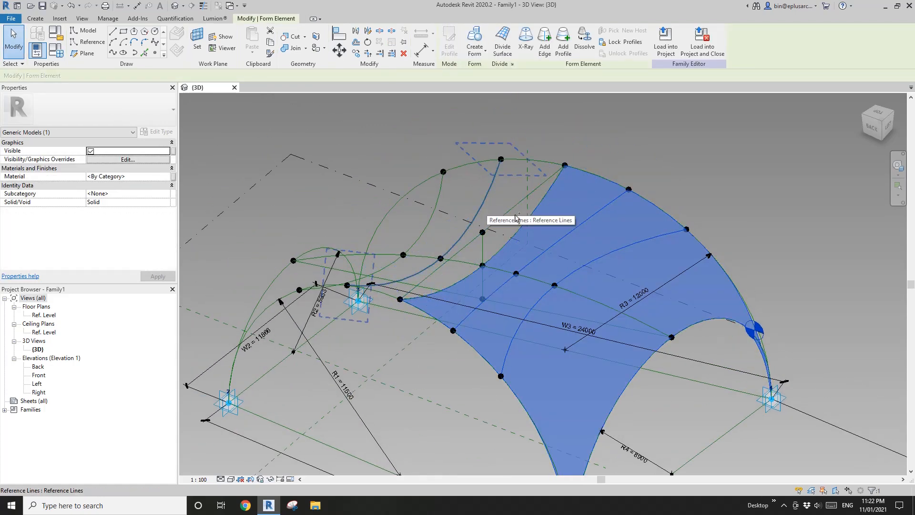
{"action": "left_click", "coordinate": [490, 197], "text": "ctrl"}
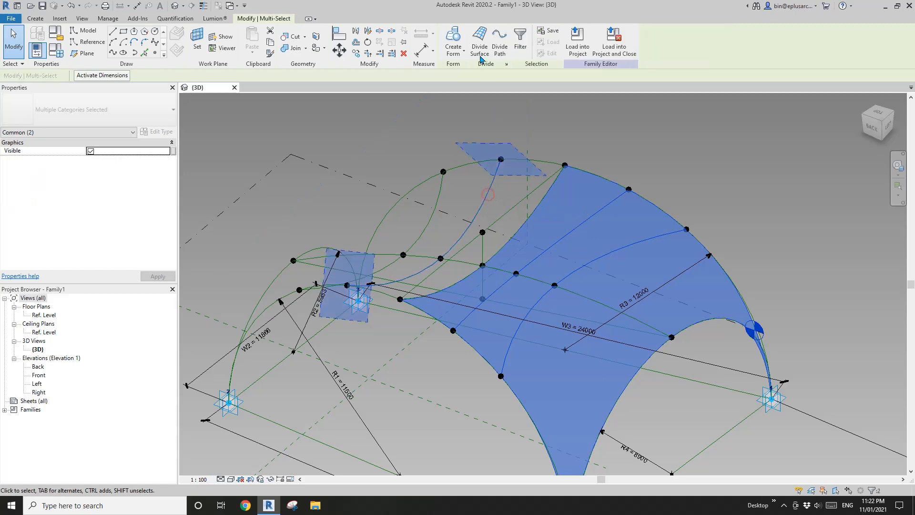
{"action": "left_click", "coordinate": [453, 38]}
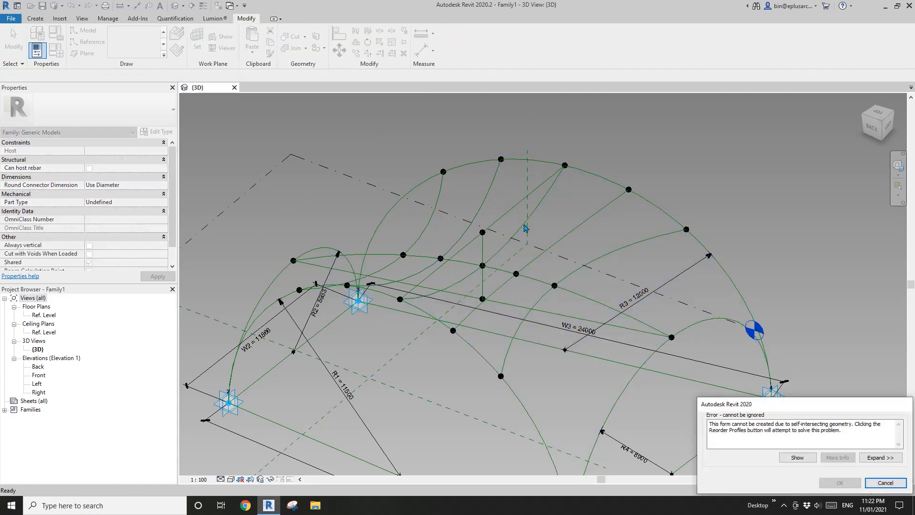
{"action": "key", "text": "Escape"}
Examine the partial vault form from the back and at closer range for where its geometry folds over itself
{"action": "middle_click_drag", "start_coordinate": [490, 210], "coordinate": [474, 253], "text": "shift"}
{"action": "scroll", "coordinate": [475, 250], "scroll_direction": "up", "scroll_amount": 1}
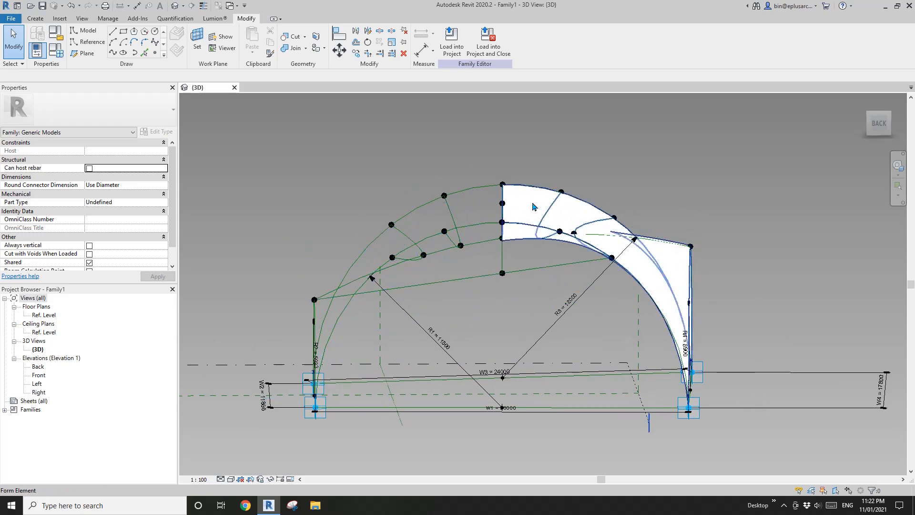
{"action": "scroll", "coordinate": [664, 286], "scroll_direction": "up", "scroll_amount": 1}
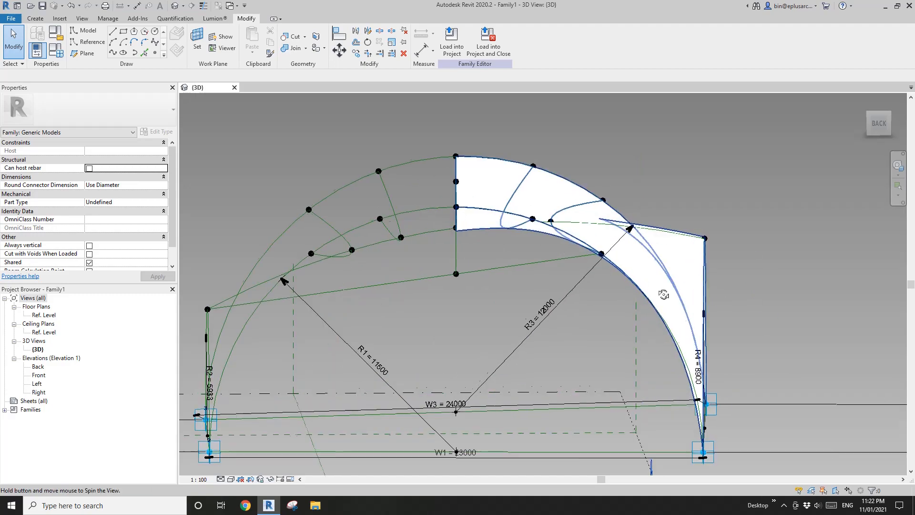
{"action": "mouse_move", "coordinate": [664, 294]}
{"action": "middle_mouse_down", "text": "shift"}
{"action": "mouse_move", "coordinate": [692, 284]}
{"action": "mouse_move", "coordinate": [658, 300]}
{"action": "middle_mouse_up", "text": "shift"}
{"action": "scroll", "coordinate": [693, 284], "scroll_direction": "down", "scroll_amount": 1}
{"action": "scroll", "coordinate": [522, 255], "scroll_direction": "up", "scroll_amount": 2}
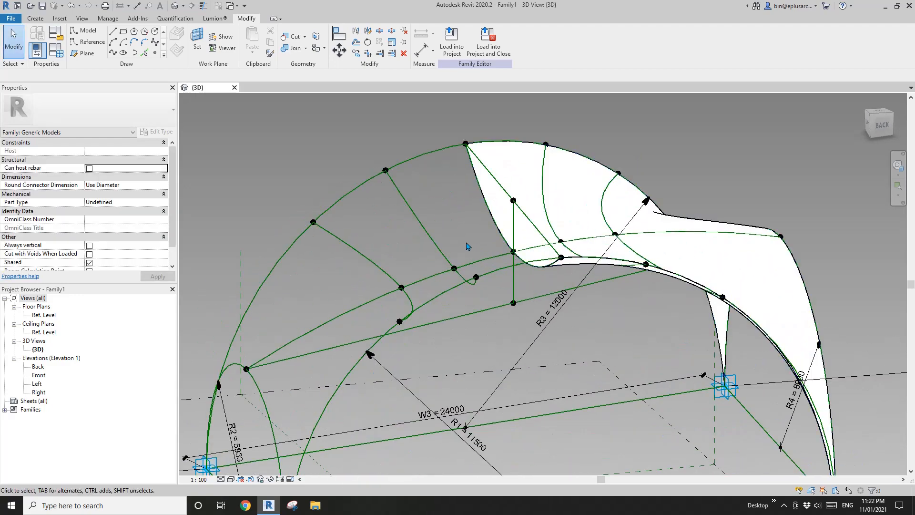
{"action": "middle_click_drag", "start_coordinate": [468, 247], "coordinate": [453, 271], "text": "shift"}
{"action": "scroll", "coordinate": [476, 264], "scroll_direction": "down", "scroll_amount": 3}
{"action": "middle_click_drag", "start_coordinate": [519, 267], "coordinate": [609, 279], "text": "shift"}
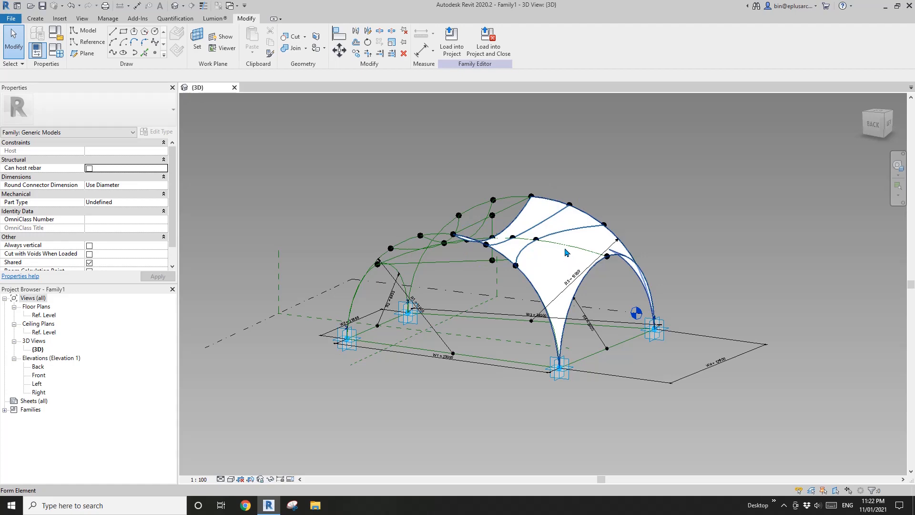
Remove the R4 parameter label from the radial dimension of the end arc on the W4 side
{"action": "middle_click_drag", "start_coordinate": [579, 319], "coordinate": [537, 340], "text": "shift"}
{"action": "scroll", "coordinate": [591, 308], "scroll_direction": "up", "scroll_amount": 2}
{"action": "middle_click_drag", "start_coordinate": [578, 303], "coordinate": [541, 313]}
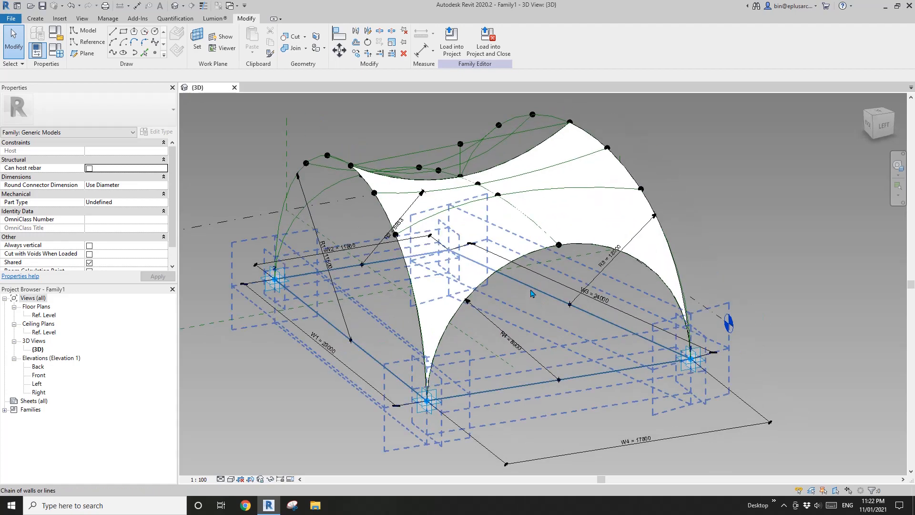
{"action": "left_click", "coordinate": [499, 331]}
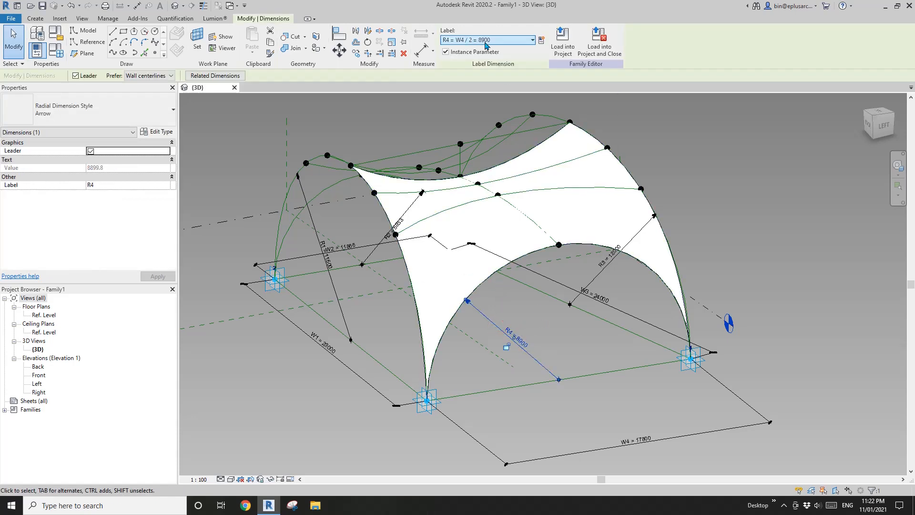
{"action": "left_click", "coordinate": [531, 251]}
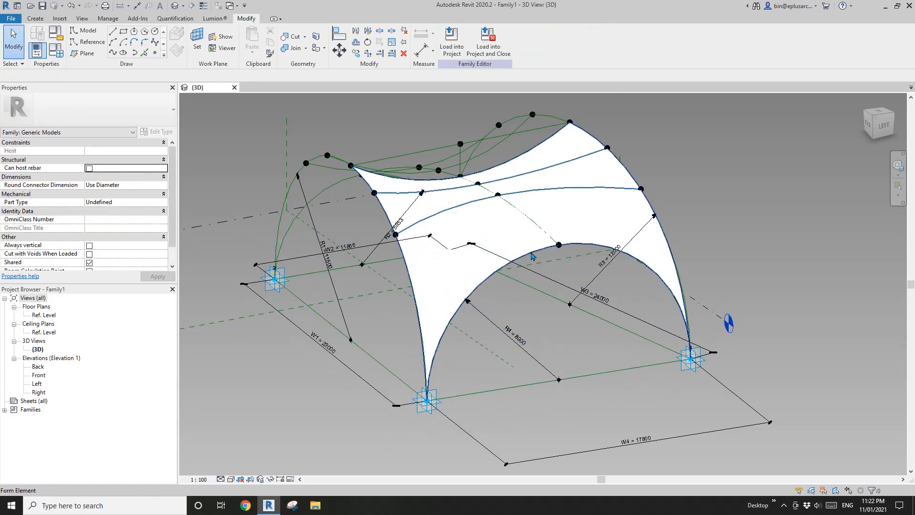
{"action": "left_click", "coordinate": [493, 320]}
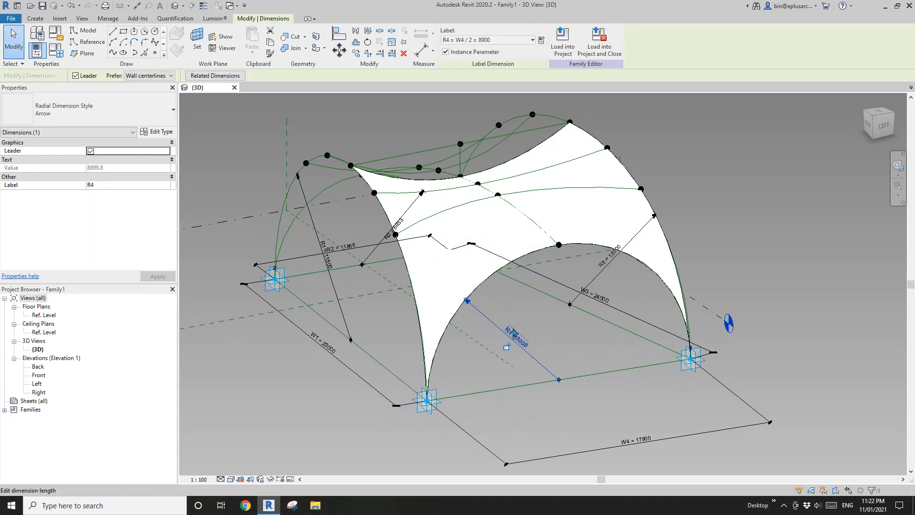
{"action": "left_click", "coordinate": [498, 38]}
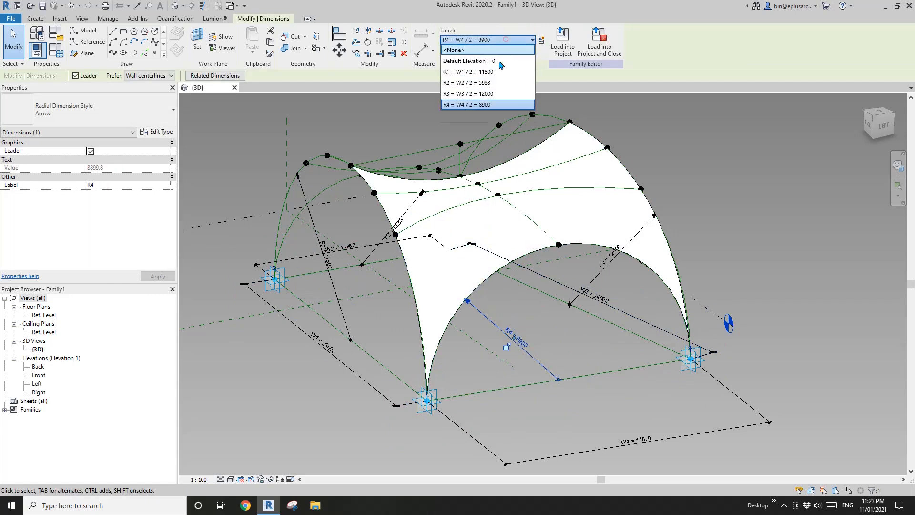
{"action": "left_click", "coordinate": [469, 62]}
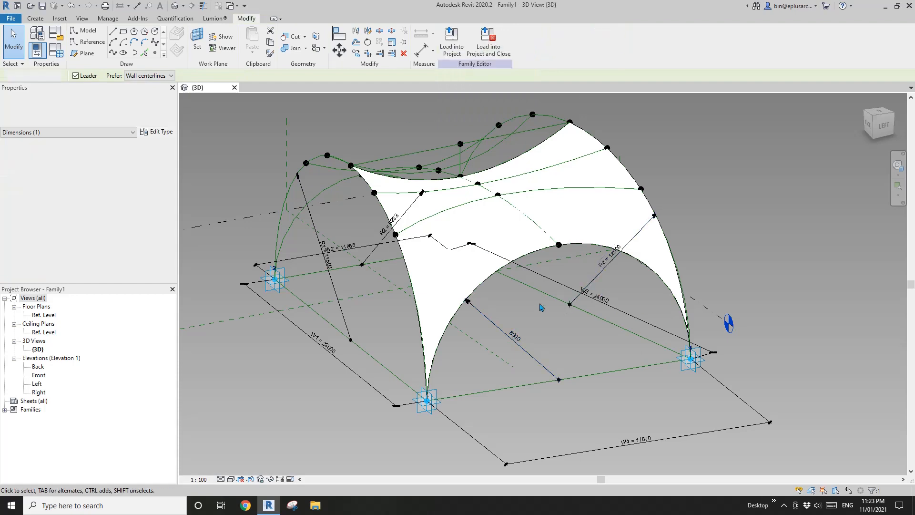
{"action": "left_click", "coordinate": [545, 324]}
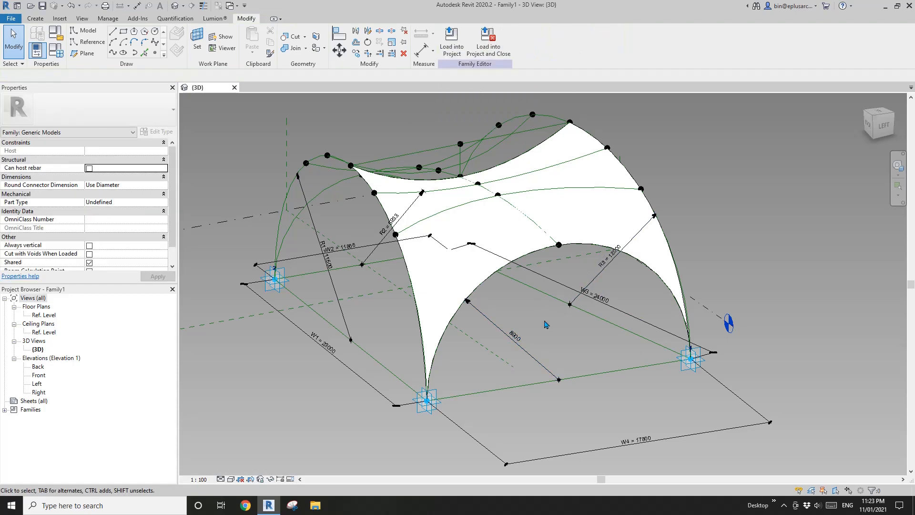
Turn off Keep Concentric for the W4-side end arc and lower its midpoint to flatten it to about 29°
{"action": "left_click", "coordinate": [537, 254]}
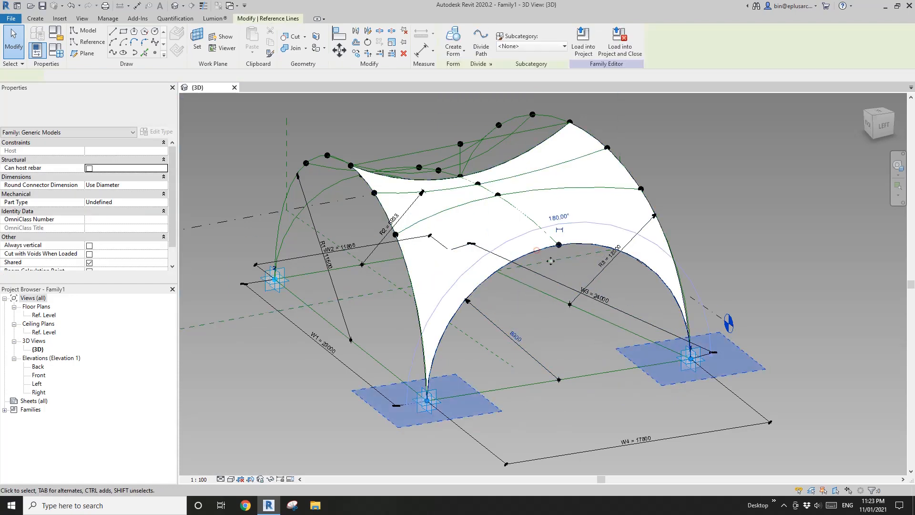
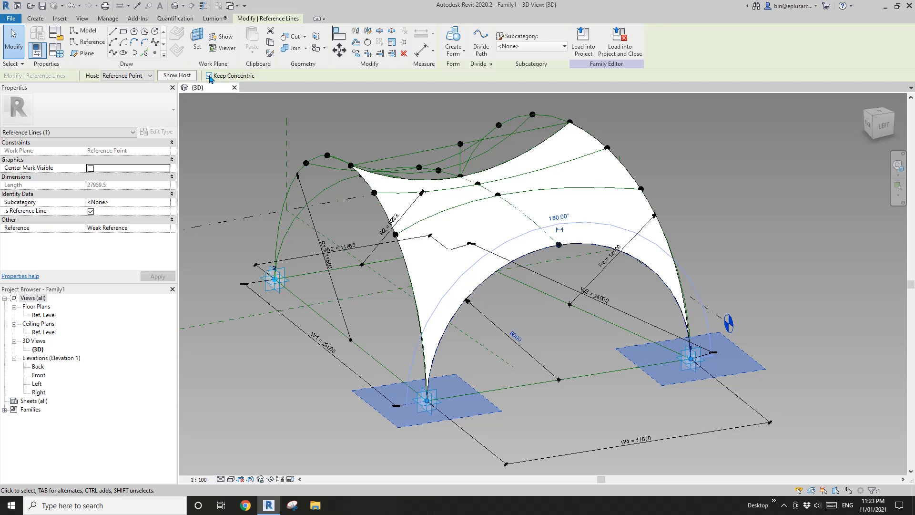
{"action": "left_click", "coordinate": [209, 76]}
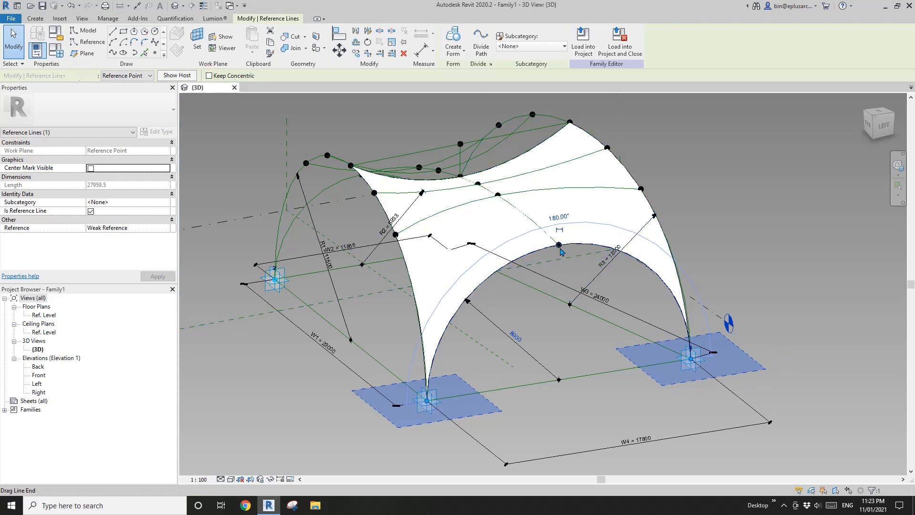
{"action": "left_click_drag", "start_coordinate": [561, 252], "coordinate": [563, 363]}
{"action": "scroll", "coordinate": [548, 308], "scroll_direction": "down", "scroll_amount": 3}
{"action": "middle_click_drag", "start_coordinate": [544, 307], "coordinate": [629, 281], "text": "shift"}
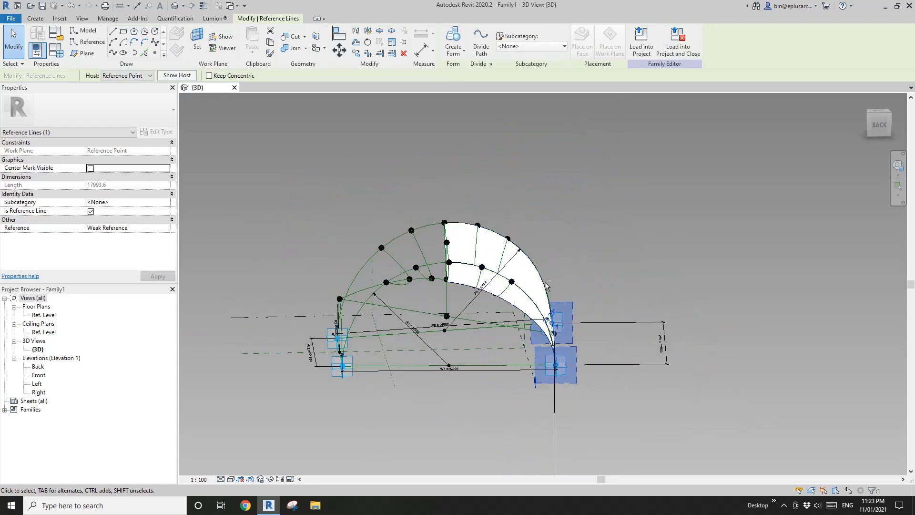
{"action": "scroll", "coordinate": [513, 277], "scroll_direction": "up", "scroll_amount": 2}
{"action": "key", "text": "Escape"}
Extend the form to the first cross spline past the middle on the R2 side with Create Form
{"action": "middle_click_drag", "start_coordinate": [437, 252], "coordinate": [452, 323], "text": "shift"}
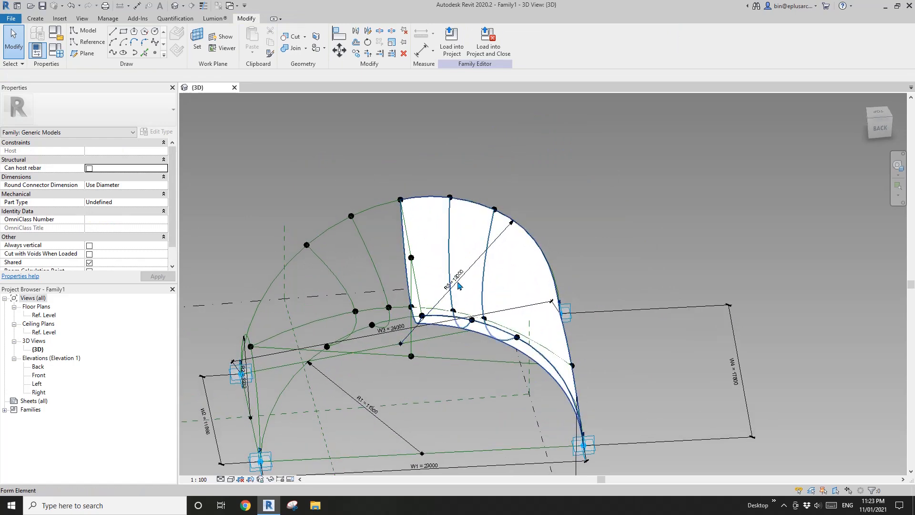
{"action": "middle_click_drag", "start_coordinate": [459, 286], "coordinate": [423, 255], "text": "shift"}
{"action": "left_click", "coordinate": [423, 255]}
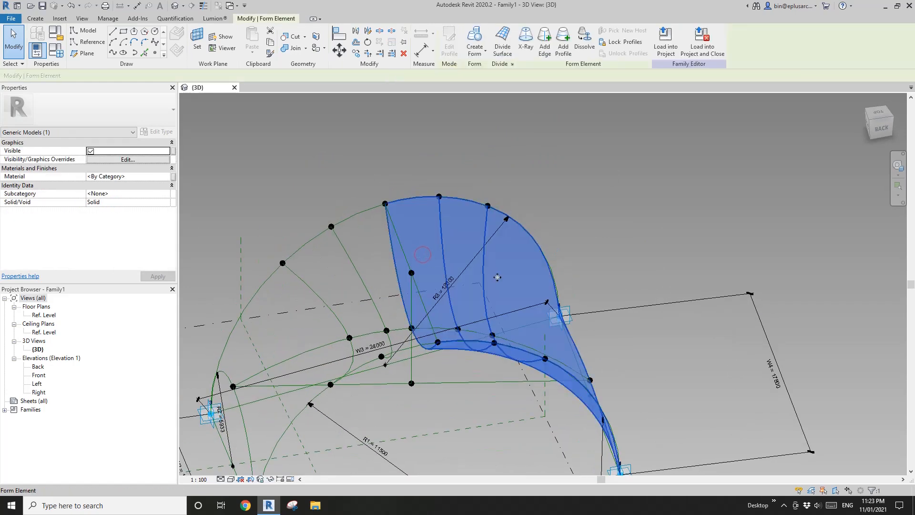
{"action": "middle_click_drag", "start_coordinate": [497, 277], "coordinate": [409, 269], "text": "shift"}
{"action": "left_click", "coordinate": [376, 258], "text": "ctrl"}
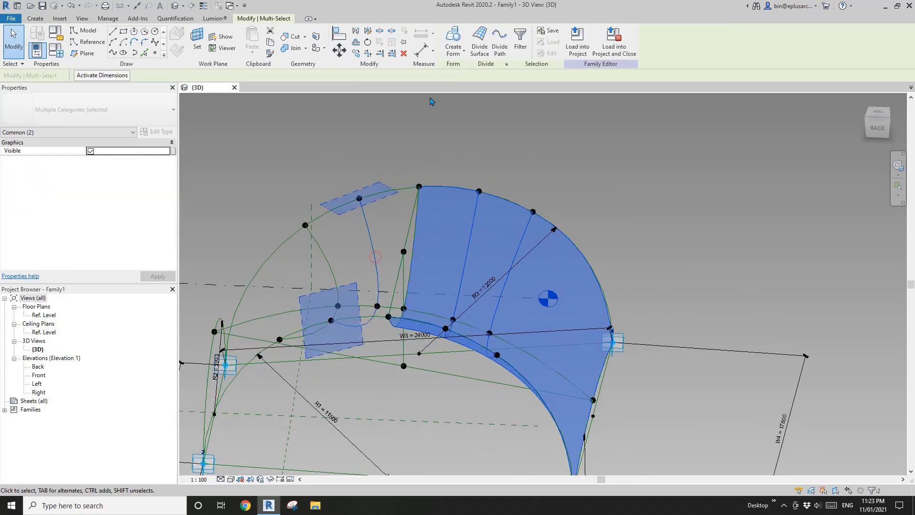
{"action": "left_click", "coordinate": [451, 42]}
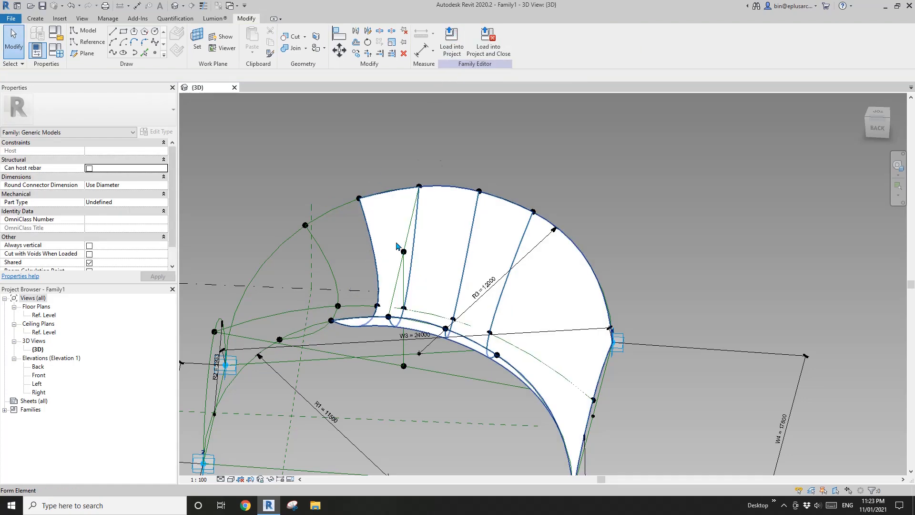
Extend the form to the cross spline nearest to the R2 arc
{"action": "middle_click_drag", "start_coordinate": [505, 224], "coordinate": [493, 205], "text": "shift"}
{"action": "left_click", "coordinate": [464, 219]}
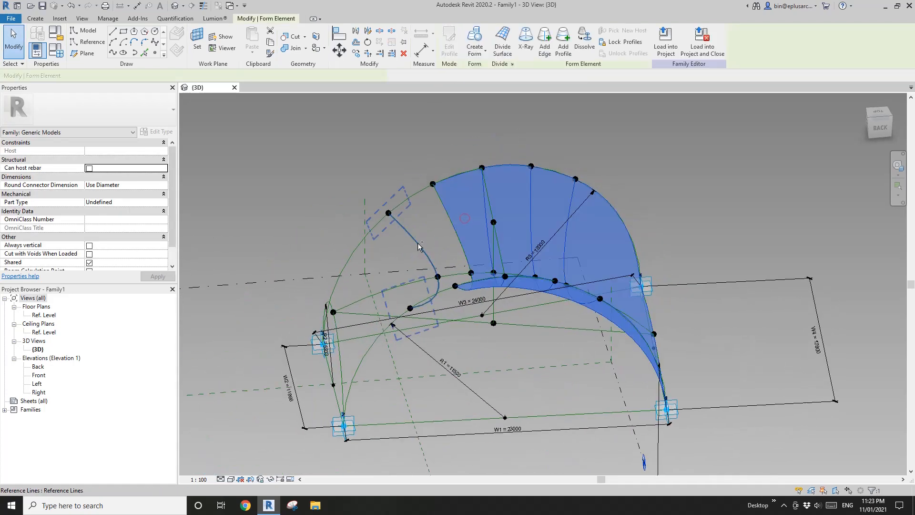
{"action": "left_click", "coordinate": [418, 243], "text": "ctrl"}
{"action": "left_click", "coordinate": [453, 37]}
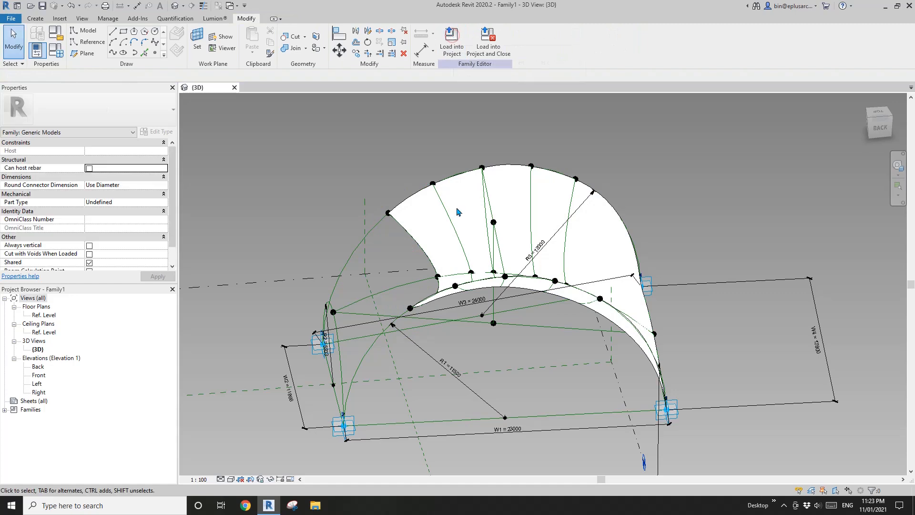
Complete the vault surface by extending the form to the R2 end arc
{"action": "left_click", "coordinate": [449, 248]}
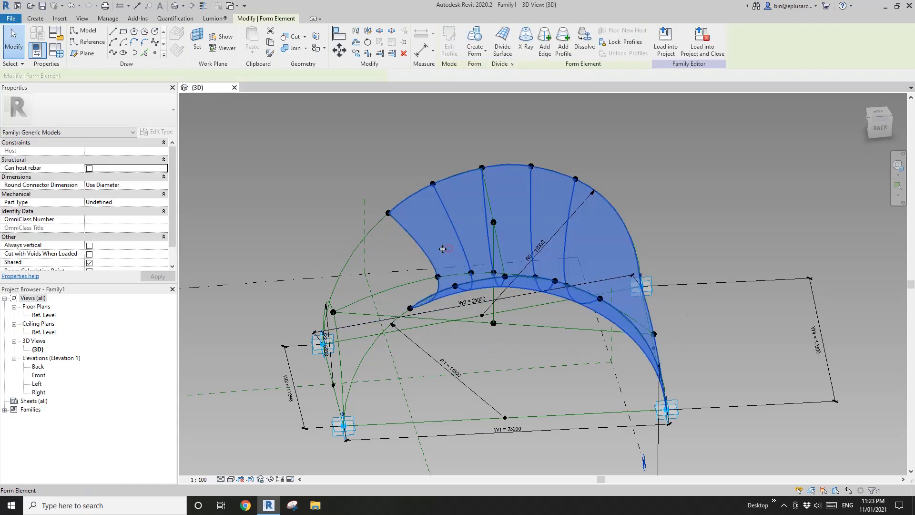
{"action": "left_click", "coordinate": [342, 365], "text": "ctrl"}
{"action": "left_click", "coordinate": [451, 45]}
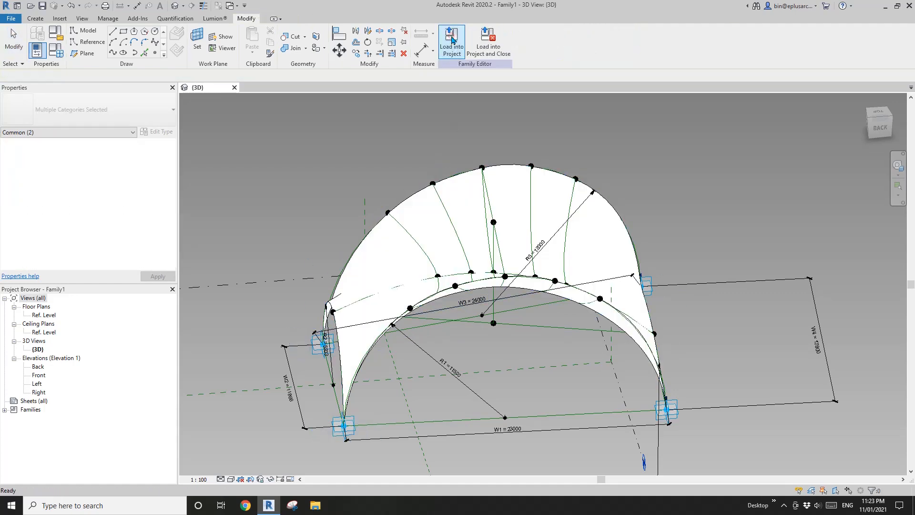
Turn off Keep Concentric for the flattened W4-side end arc and raise its midpoint to form a 180° semicircle
{"action": "middle_click_drag", "start_coordinate": [371, 123], "coordinate": [581, 275], "text": "shift"}
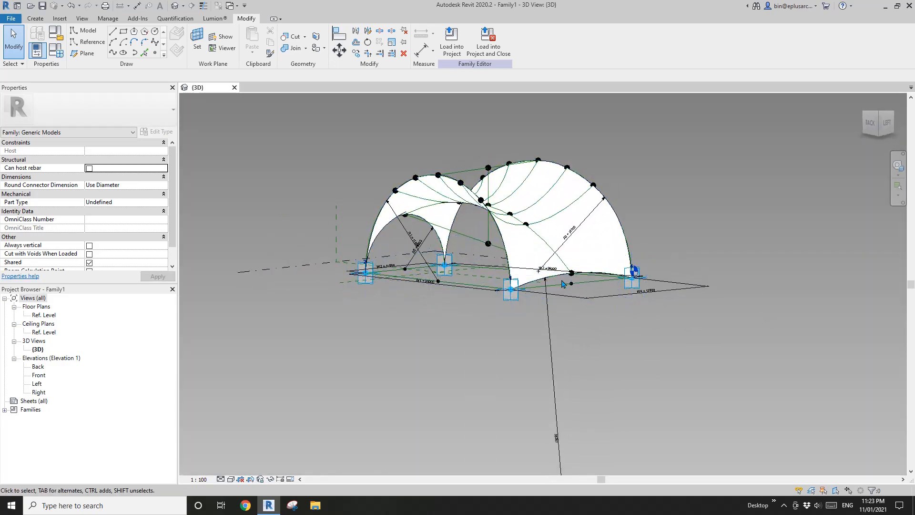
{"action": "scroll", "coordinate": [571, 279], "scroll_direction": "up", "scroll_amount": 5}
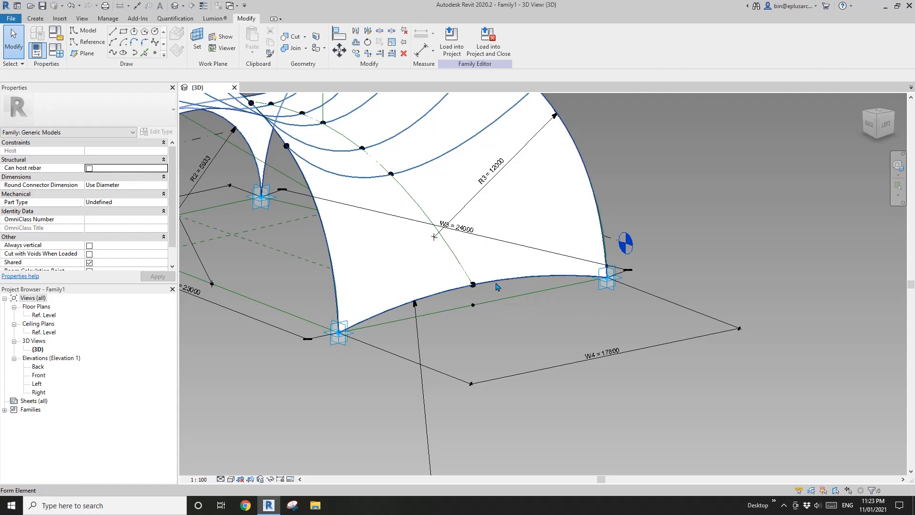
{"action": "left_click", "coordinate": [496, 286]}
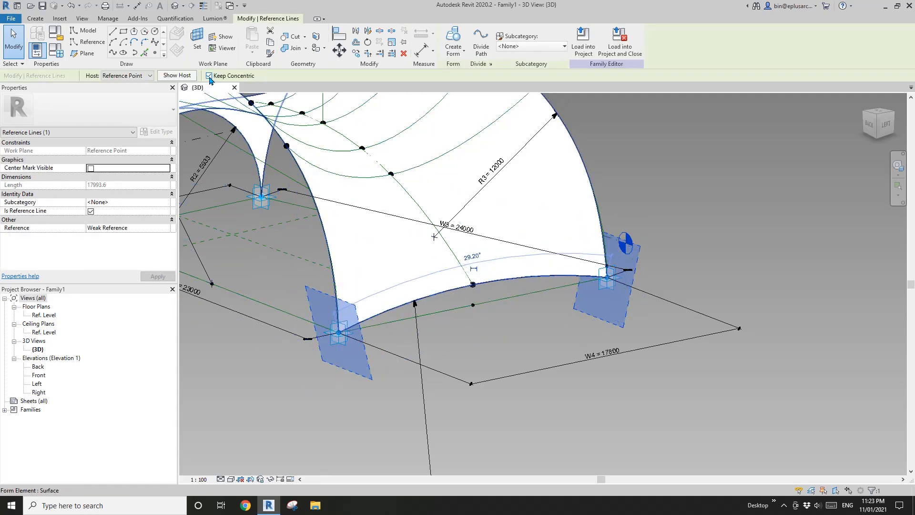
{"action": "left_click", "coordinate": [209, 77]}
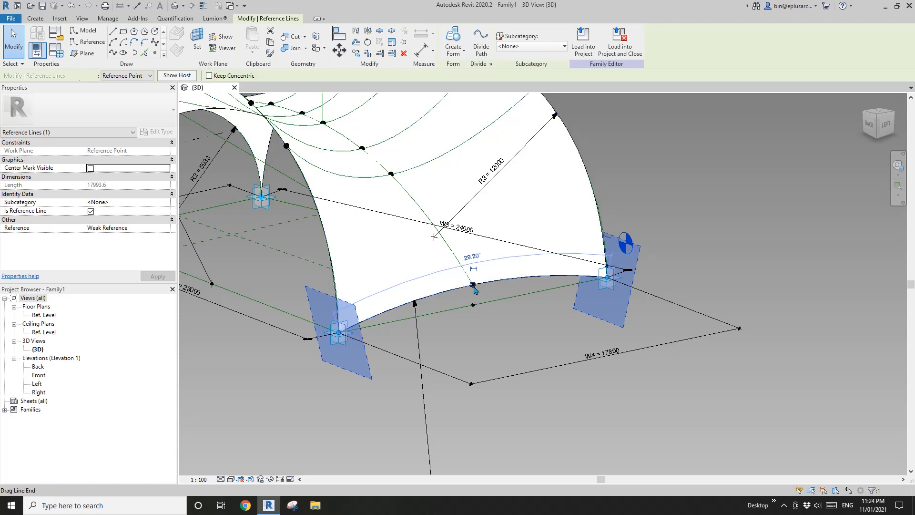
{"action": "left_click_drag", "start_coordinate": [474, 265], "coordinate": [472, 168]}
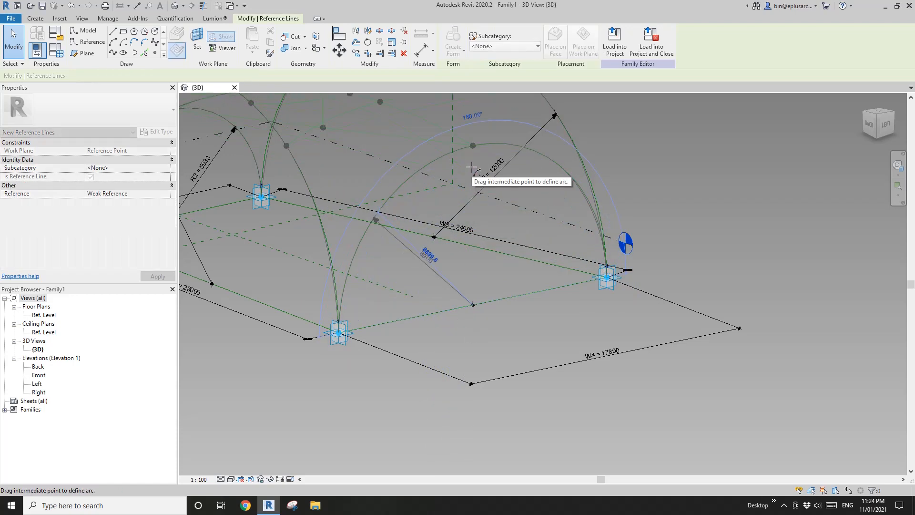
{"action": "left_click", "coordinate": [460, 266]}
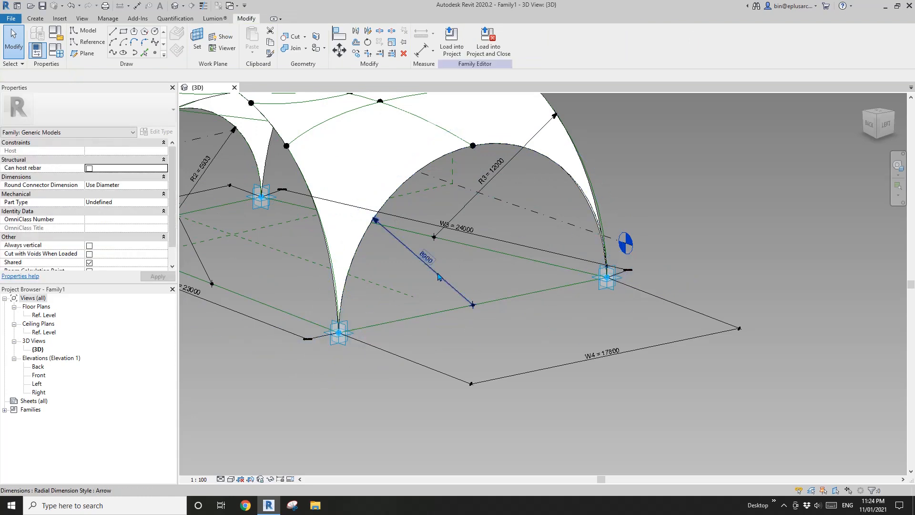
Label the radial dimension of the W4-side end arc with the R4 parameter
{"action": "left_click", "coordinate": [419, 257]}
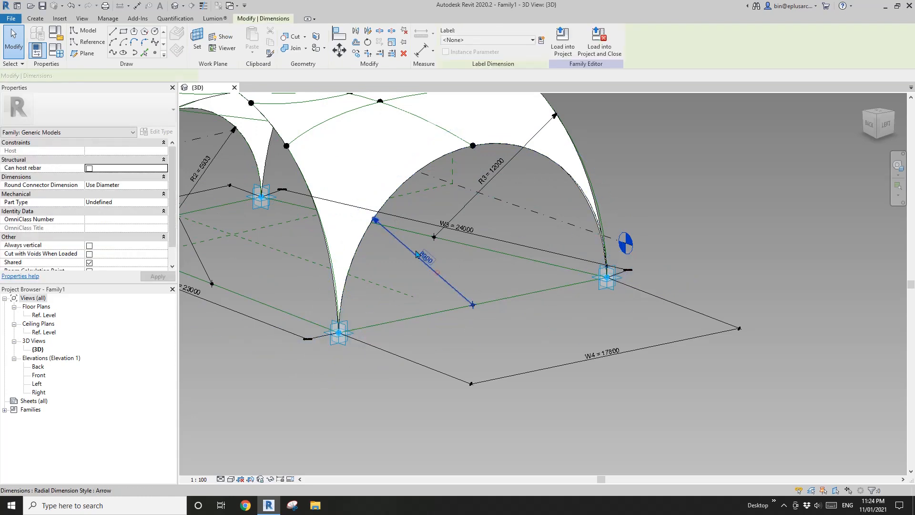
{"action": "left_click", "coordinate": [496, 40]}
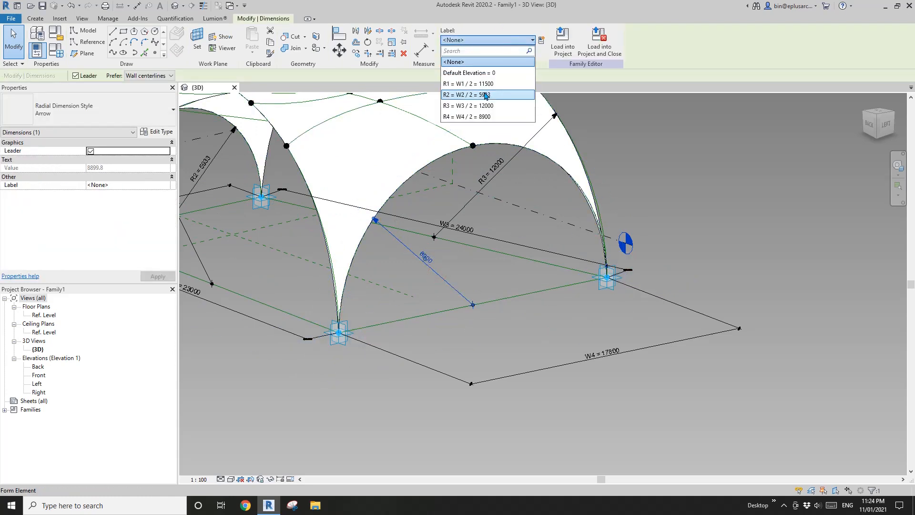
{"action": "left_click", "coordinate": [483, 117]}
Examine the completed vault from several sides, checking how closely the surface edge follows the R1 arc near its W4-side base
{"action": "scroll", "coordinate": [444, 165], "scroll_direction": "down", "scroll_amount": 3}
{"action": "middle_click_drag", "start_coordinate": [444, 165], "coordinate": [556, 206]}
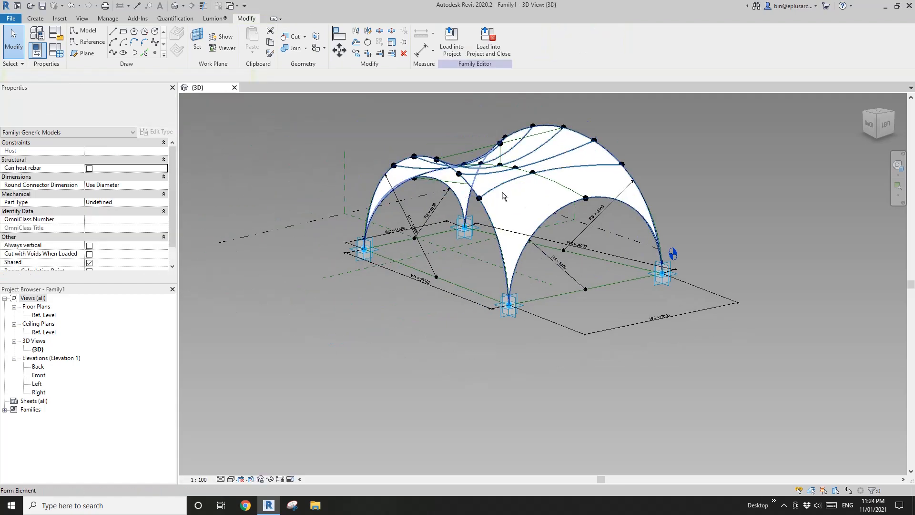
{"action": "middle_click_drag", "start_coordinate": [502, 196], "coordinate": [610, 205], "text": "shift"}
{"action": "middle_click_drag", "start_coordinate": [381, 224], "coordinate": [639, 238], "text": "shift"}
{"action": "scroll", "coordinate": [426, 268], "scroll_direction": "up", "scroll_amount": 1}
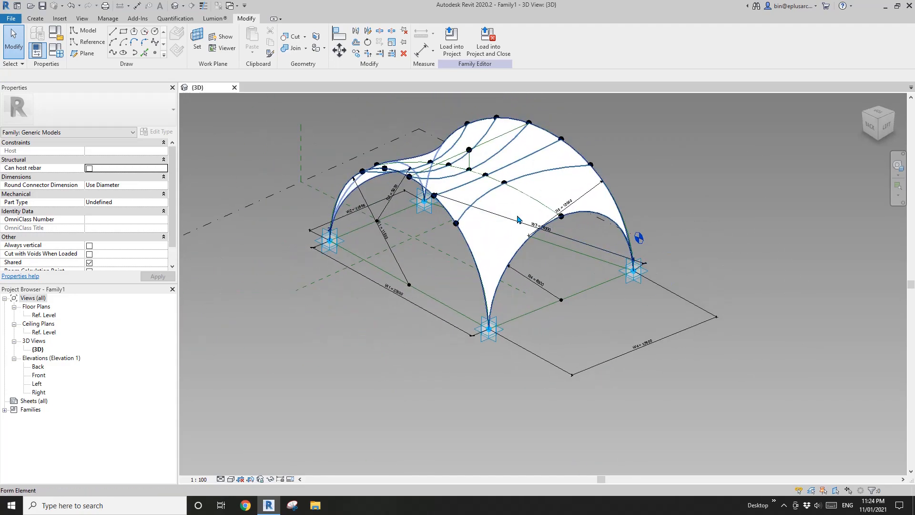
{"action": "middle_click_drag", "start_coordinate": [519, 219], "coordinate": [580, 217], "text": "shift"}
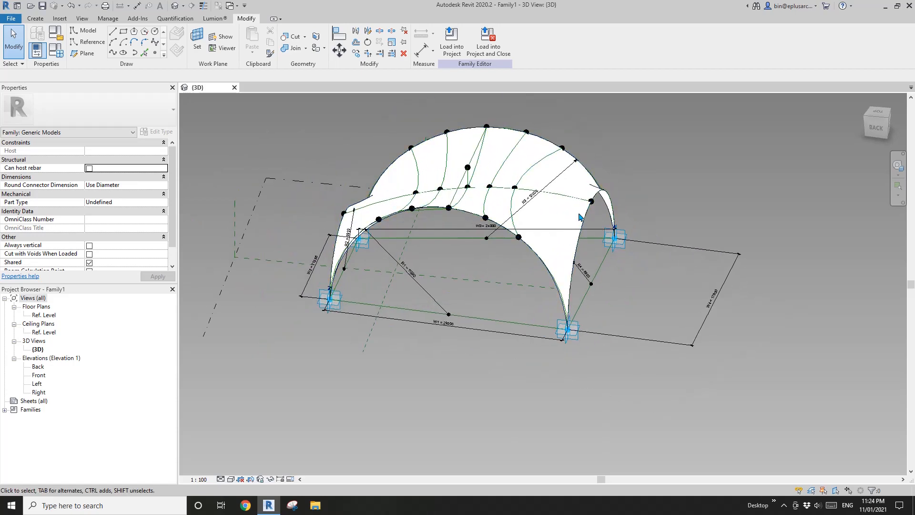
{"action": "middle_click_drag", "start_coordinate": [638, 220], "coordinate": [671, 201], "text": "shift"}
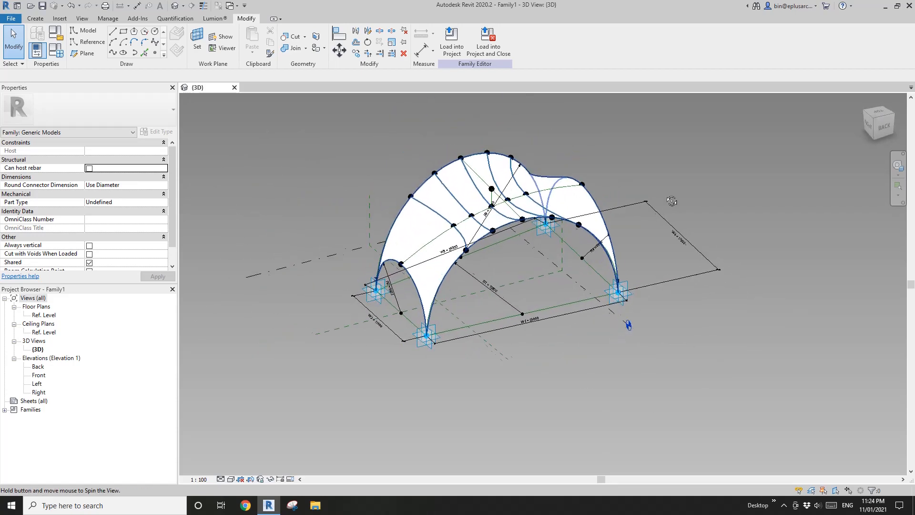
{"action": "middle_click_drag", "start_coordinate": [692, 170], "coordinate": [476, 103], "text": "shift"}
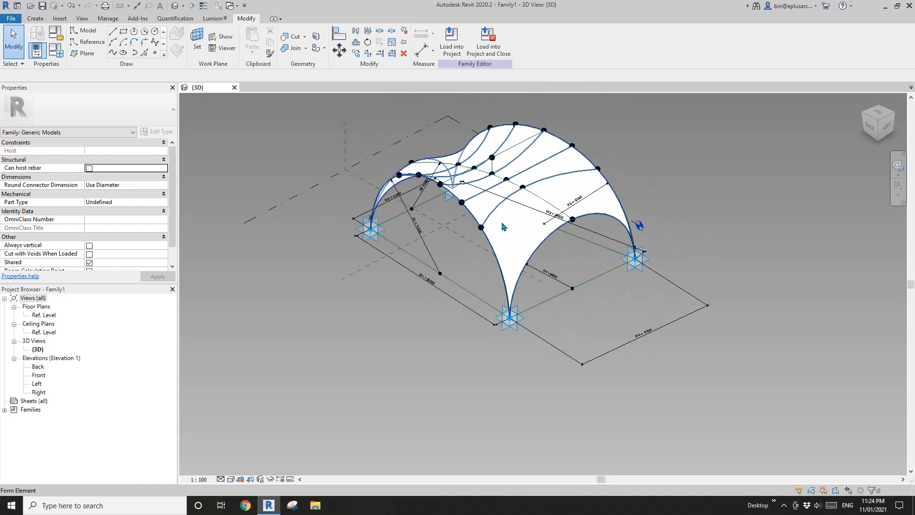
{"action": "scroll", "coordinate": [506, 222], "scroll_direction": "up", "scroll_amount": 2}
{"action": "middle_click_drag", "start_coordinate": [509, 217], "coordinate": [606, 135], "text": "shift"}
{"action": "scroll", "coordinate": [572, 210], "scroll_direction": "up", "scroll_amount": 2}
{"action": "middle_click_drag", "start_coordinate": [572, 210], "coordinate": [584, 219], "text": "shift"}
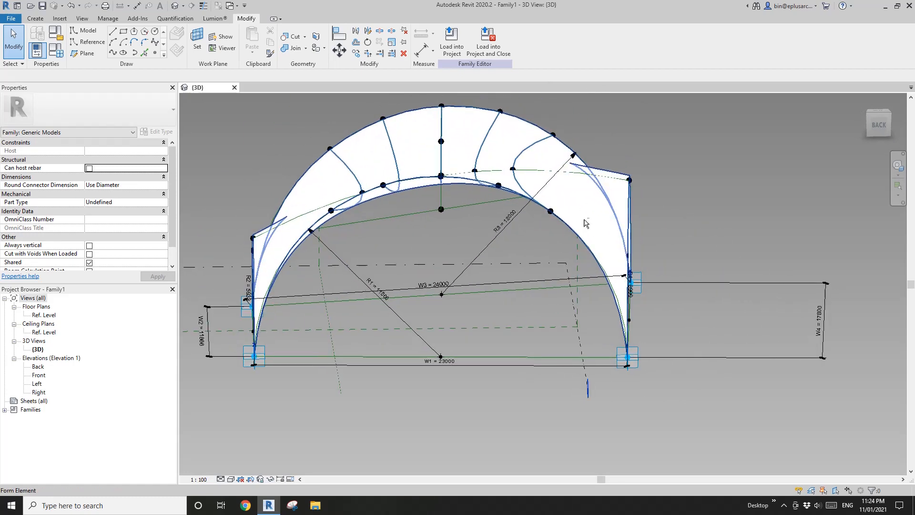
{"action": "scroll", "coordinate": [631, 338], "scroll_direction": "up", "scroll_amount": 2}
{"action": "scroll", "coordinate": [618, 309], "scroll_direction": "up", "scroll_amount": 3}
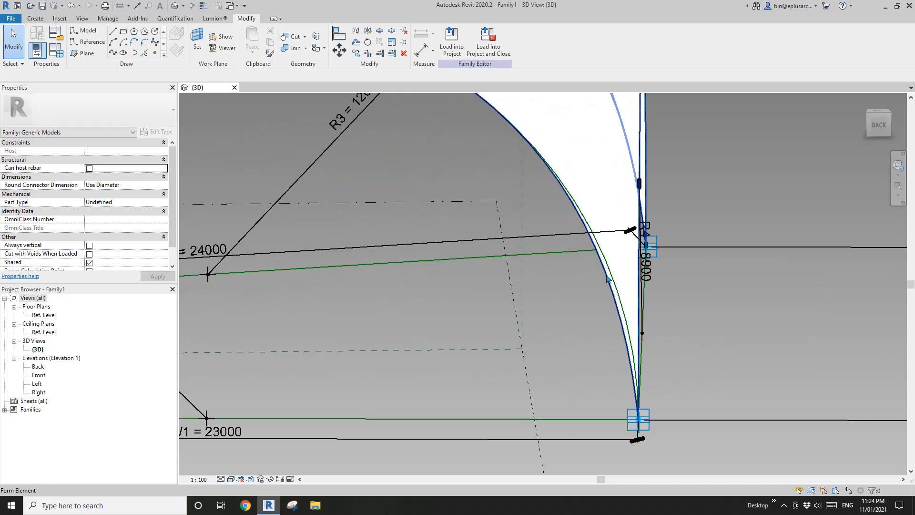
{"action": "scroll", "coordinate": [610, 272], "scroll_direction": "down", "scroll_amount": 3}
{"action": "middle_click_drag", "start_coordinate": [615, 279], "coordinate": [581, 261]}
{"action": "scroll", "coordinate": [524, 262], "scroll_direction": "down", "scroll_amount": 1}
{"action": "scroll", "coordinate": [527, 273], "scroll_direction": "down", "scroll_amount": 2}
{"action": "scroll", "coordinate": [518, 248], "scroll_direction": "up", "scroll_amount": 1}
{"action": "middle_click_drag", "start_coordinate": [518, 248], "coordinate": [516, 279]}
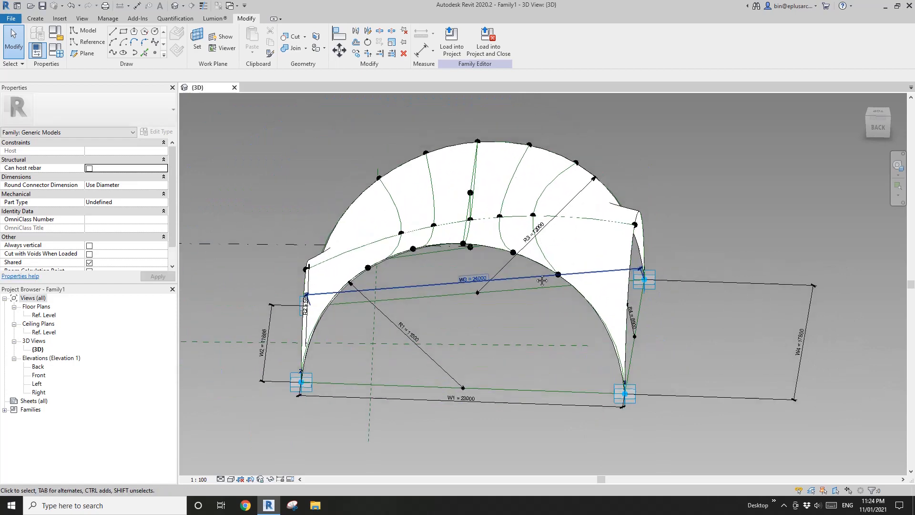
Set the Normalized Curve Parameter of the three points on the cross spline nearest the R4 arc to 0.2
{"action": "middle_click_drag", "start_coordinate": [596, 327], "coordinate": [553, 365], "text": "shift"}
{"action": "scroll", "coordinate": [520, 302], "scroll_direction": "up", "scroll_amount": 2}
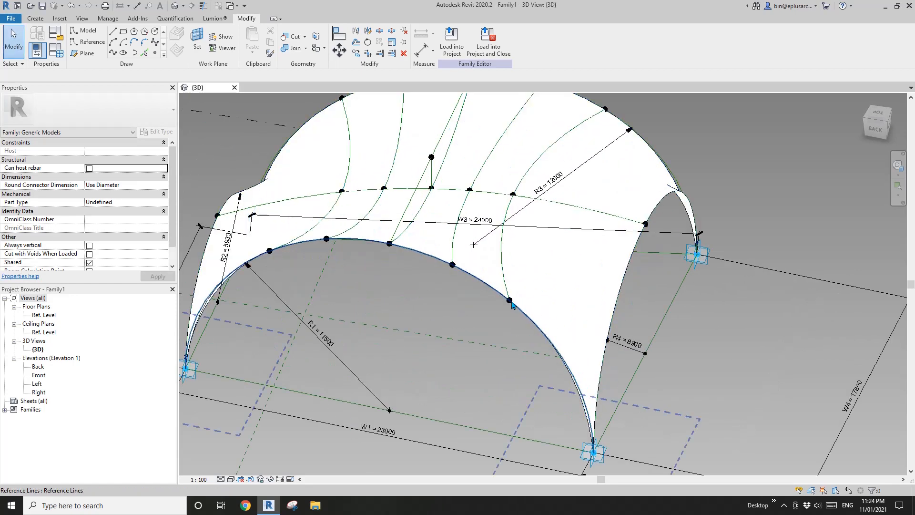
{"action": "left_click", "coordinate": [509, 301]}
{"action": "middle_click_drag", "start_coordinate": [510, 301], "coordinate": [498, 295]}
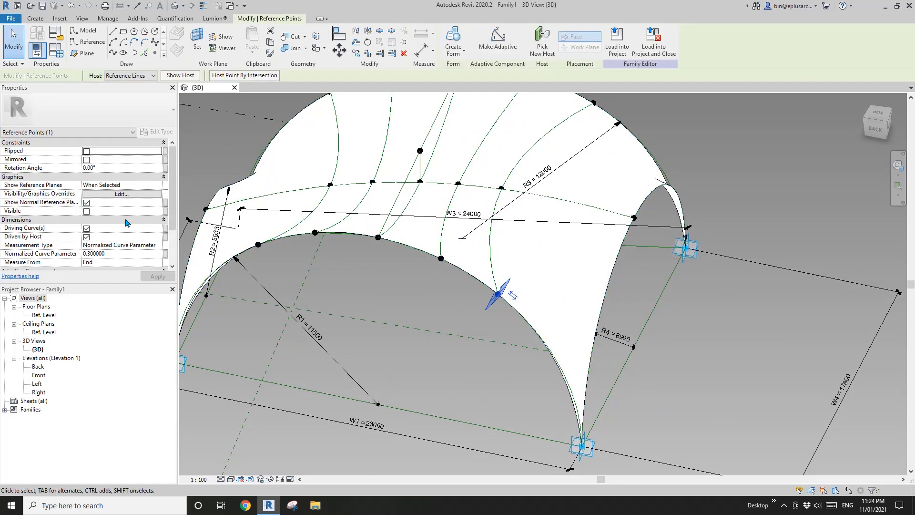
{"action": "left_click", "coordinate": [501, 188], "text": "ctrl"}
{"action": "left_click", "coordinate": [594, 102], "text": "ctrl"}
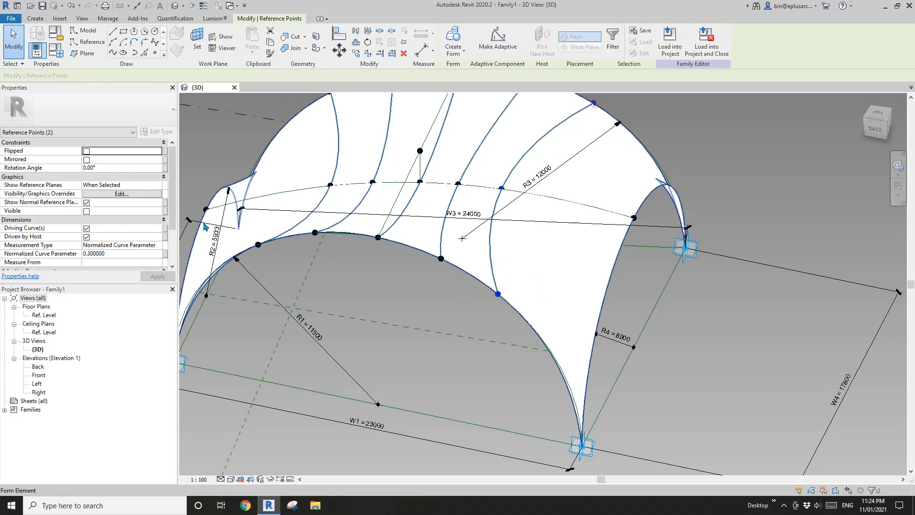
{"action": "left_click", "coordinate": [138, 255]}
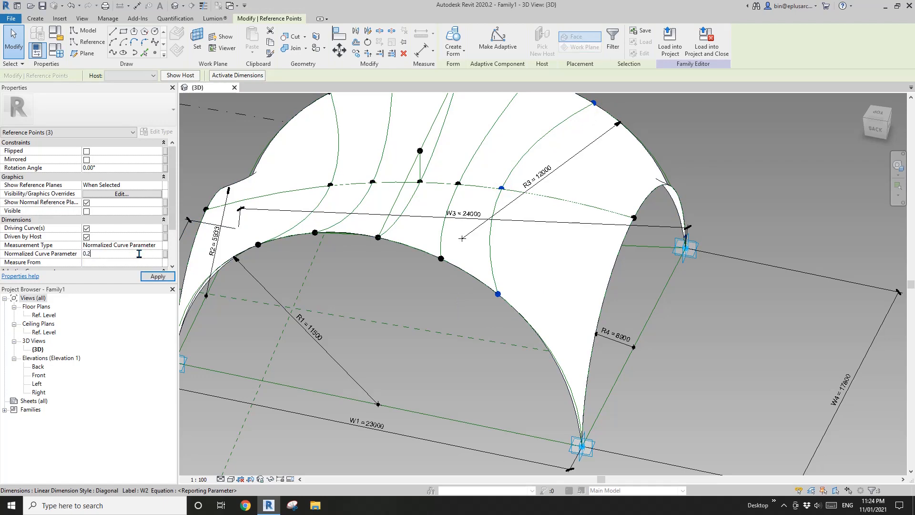
{"action": "middle_click_drag", "start_coordinate": [509, 374], "coordinate": [602, 327], "text": "shift"}
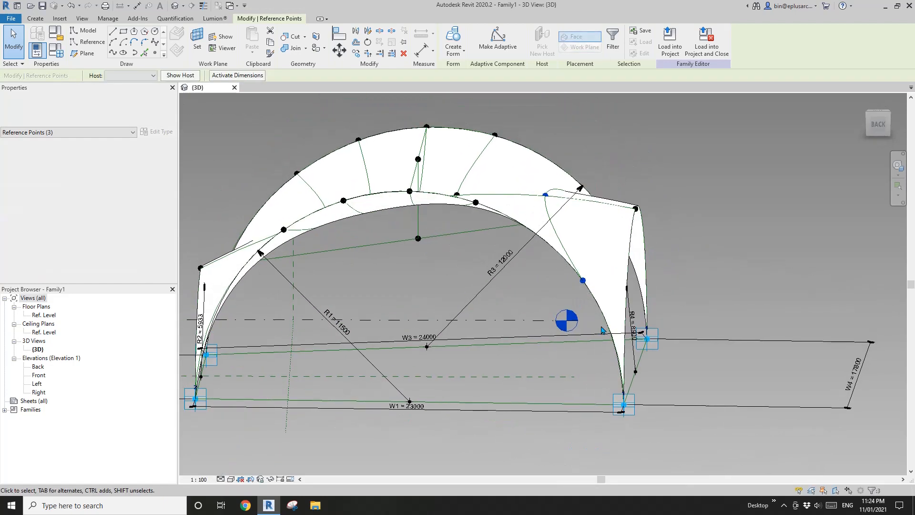
{"action": "scroll", "coordinate": [621, 387], "scroll_direction": "up", "scroll_amount": 2}
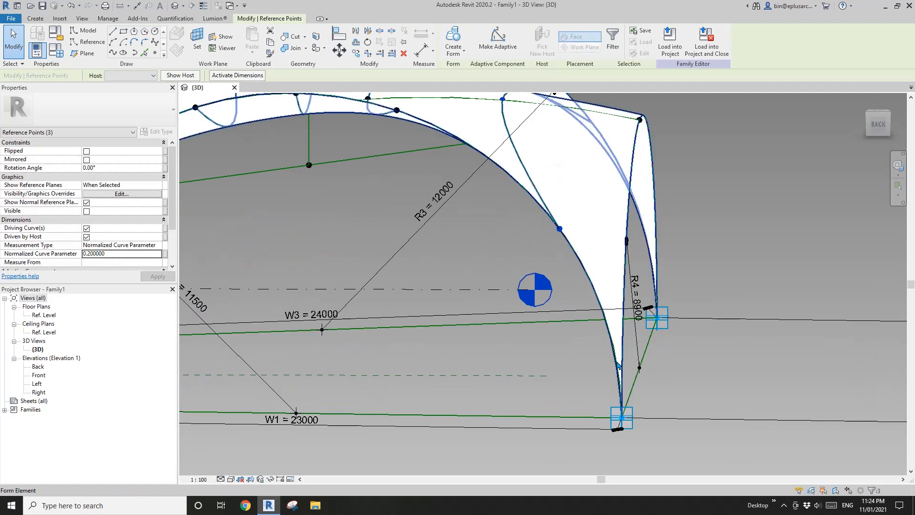
{"action": "scroll", "coordinate": [615, 296], "scroll_direction": "down", "scroll_amount": 3}
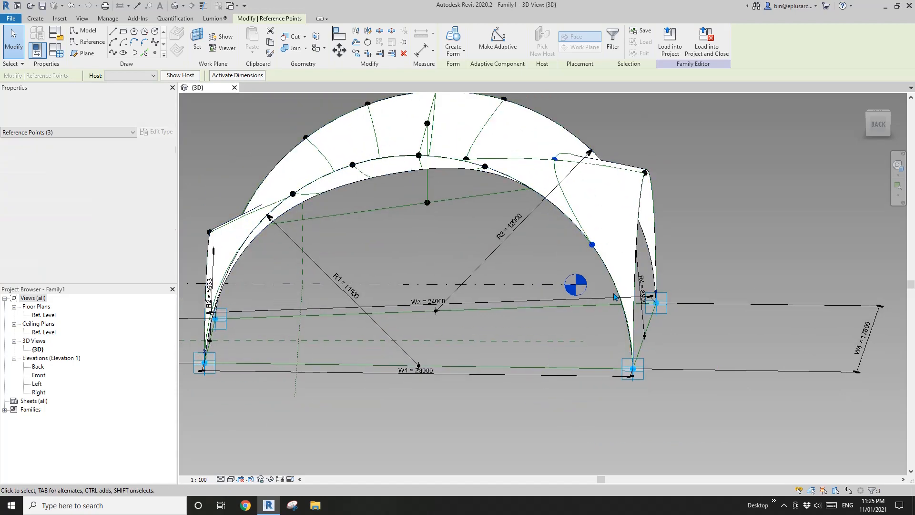
{"action": "middle_click_drag", "start_coordinate": [614, 296], "coordinate": [439, 282], "text": "shift"}
{"action": "key", "text": "Escape"}
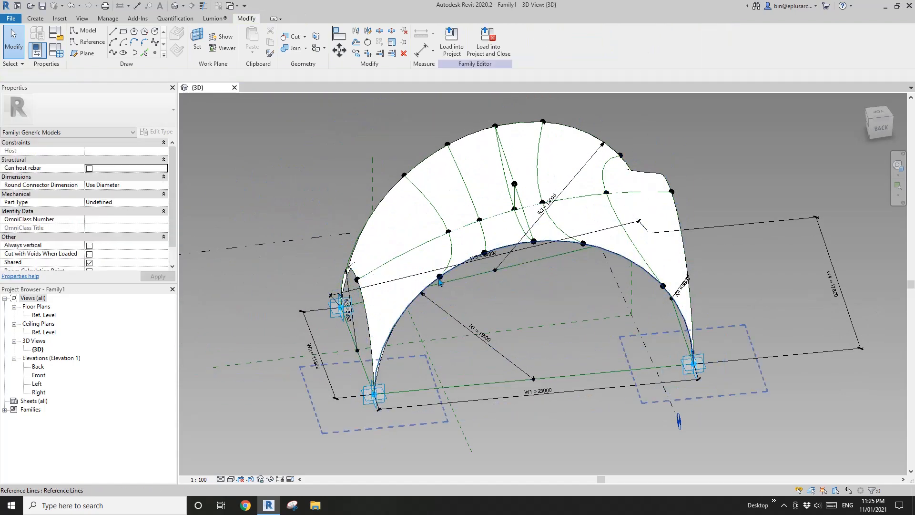
Set the Normalized Curve Parameter of the three points on the cross spline nearest the R2 arc to 0.8
{"action": "left_click", "coordinate": [440, 278]}
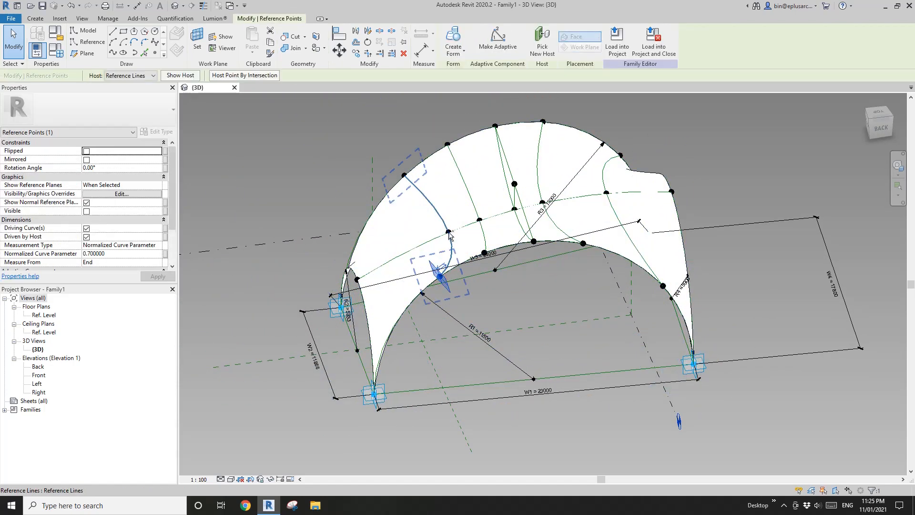
{"action": "left_click", "coordinate": [388, 161]}
{"action": "left_click_drag", "start_coordinate": [424, 195], "coordinate": [427, 200]}
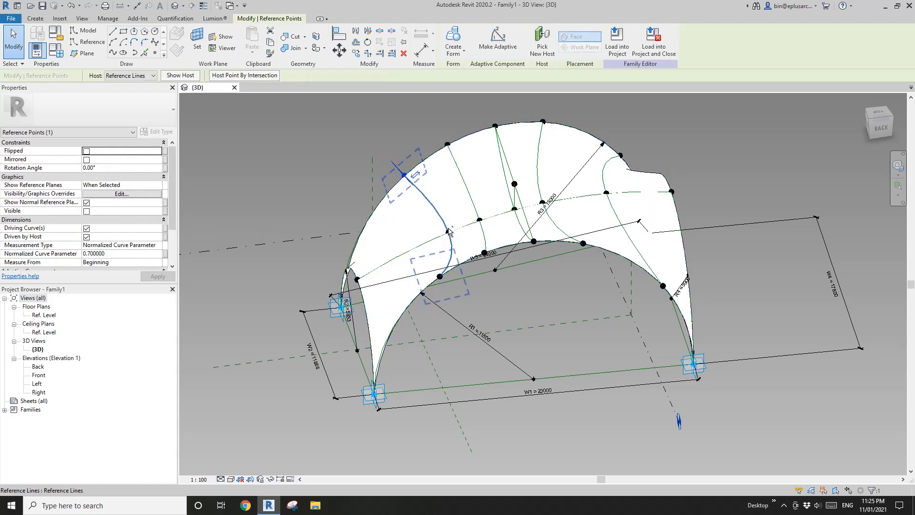
{"action": "scroll", "coordinate": [449, 232], "scroll_direction": "up", "scroll_amount": 5}
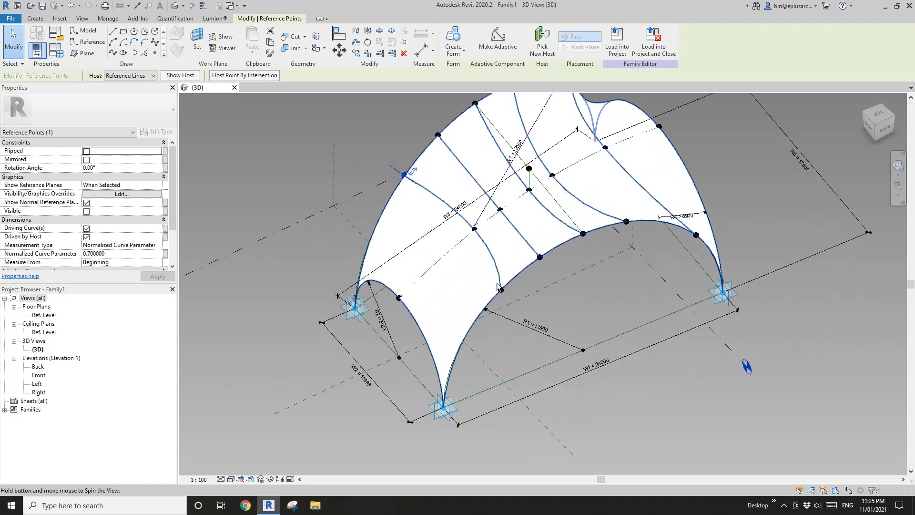
{"action": "left_click", "coordinate": [466, 237], "text": "ctrl"}
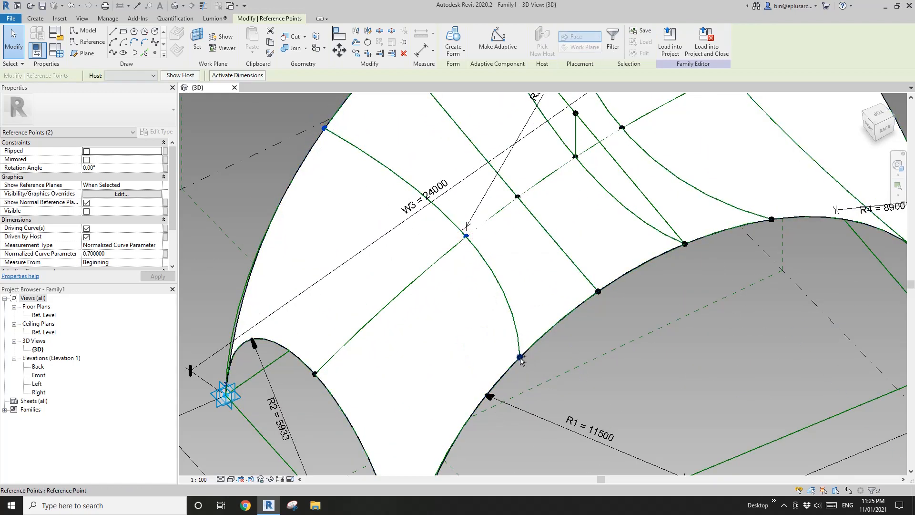
{"action": "left_click", "coordinate": [141, 254]}
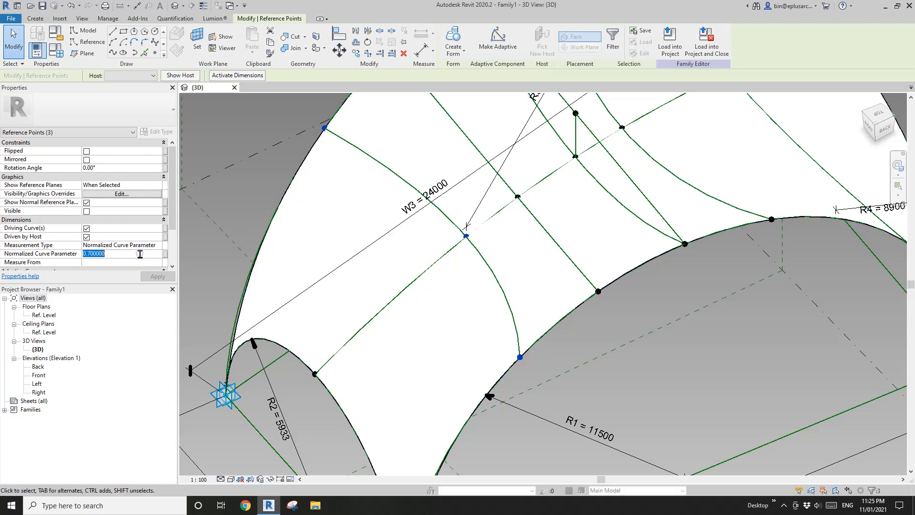
{"action": "key", "text": "Return"}
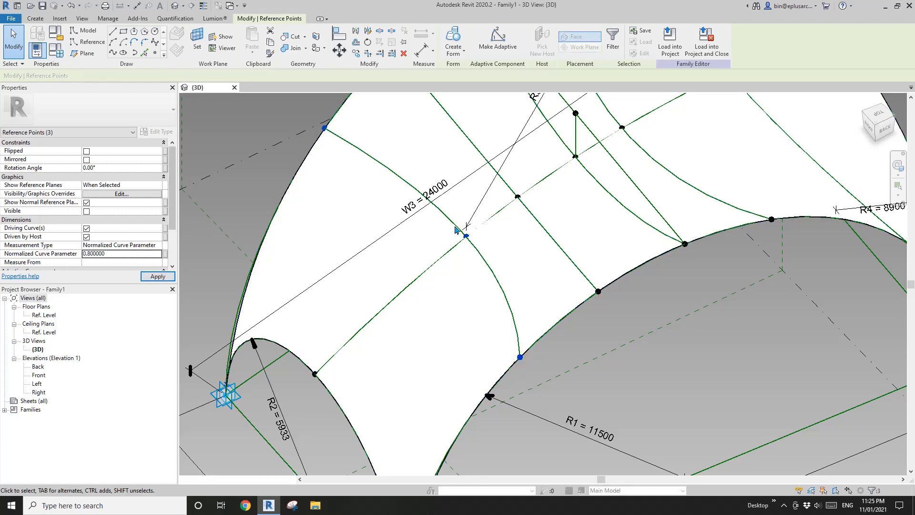
Inspect the adjusted vault from the back and above, checking the surface edges and the repositioned outer cross splines
{"action": "scroll", "coordinate": [457, 231], "scroll_direction": "down", "scroll_amount": 5}
{"action": "middle_click_drag", "start_coordinate": [435, 259], "coordinate": [375, 130], "text": "shift"}
{"action": "left_click", "coordinate": [365, 216]}
{"action": "scroll", "coordinate": [365, 216], "scroll_direction": "up", "scroll_amount": 4}
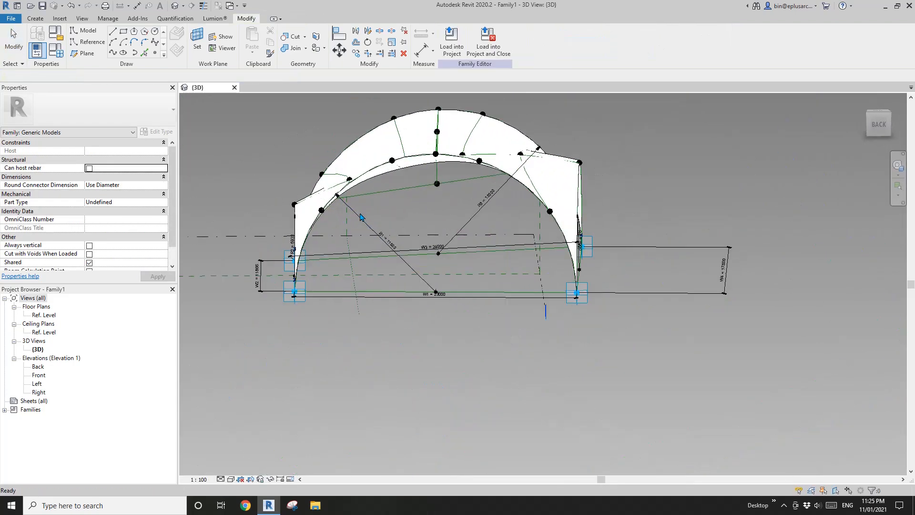
{"action": "middle_click_drag", "start_coordinate": [364, 216], "coordinate": [429, 197], "text": "shift"}
{"action": "middle_click_drag", "start_coordinate": [478, 219], "coordinate": [619, 133], "text": "shift"}
{"action": "middle_click_drag", "start_coordinate": [703, 140], "coordinate": [758, 279], "text": "shift"}
{"action": "scroll", "coordinate": [757, 278], "scroll_direction": "up", "scroll_amount": 1}
{"action": "middle_click_drag", "start_coordinate": [606, 300], "coordinate": [476, 302]}
{"action": "middle_click_drag", "start_coordinate": [510, 329], "coordinate": [529, 331], "text": "shift"}
{"action": "middle_click_drag", "start_coordinate": [474, 317], "coordinate": [515, 328]}
{"action": "scroll", "coordinate": [496, 315], "scroll_direction": "up", "scroll_amount": 1}
{"action": "middle_click_drag", "start_coordinate": [454, 289], "coordinate": [492, 294]}
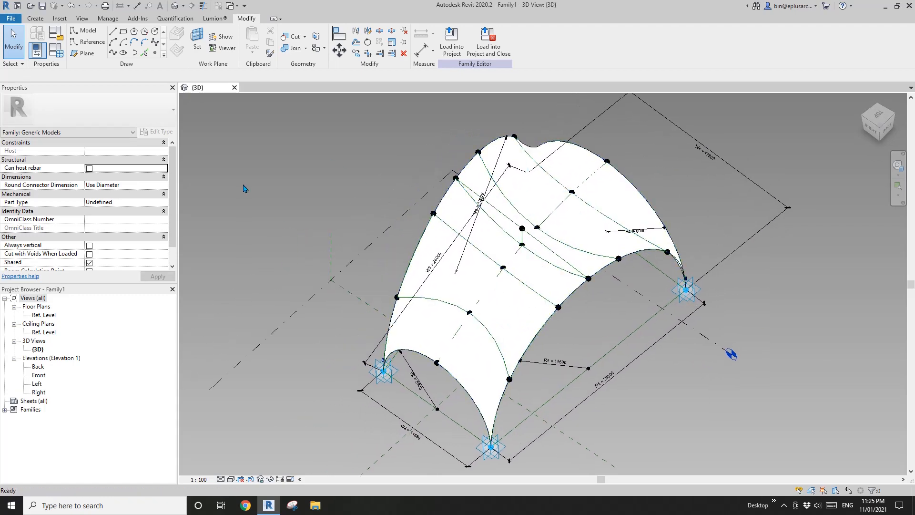
{"action": "left_click", "coordinate": [11, 18]}
{"action": "mouse_move", "coordinate": [27, 55]}
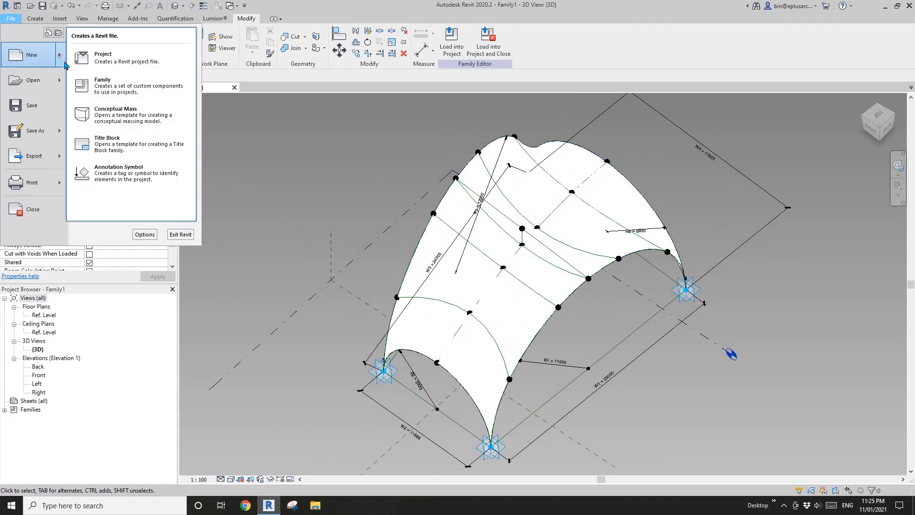
{"action": "left_click", "coordinate": [90, 54]}
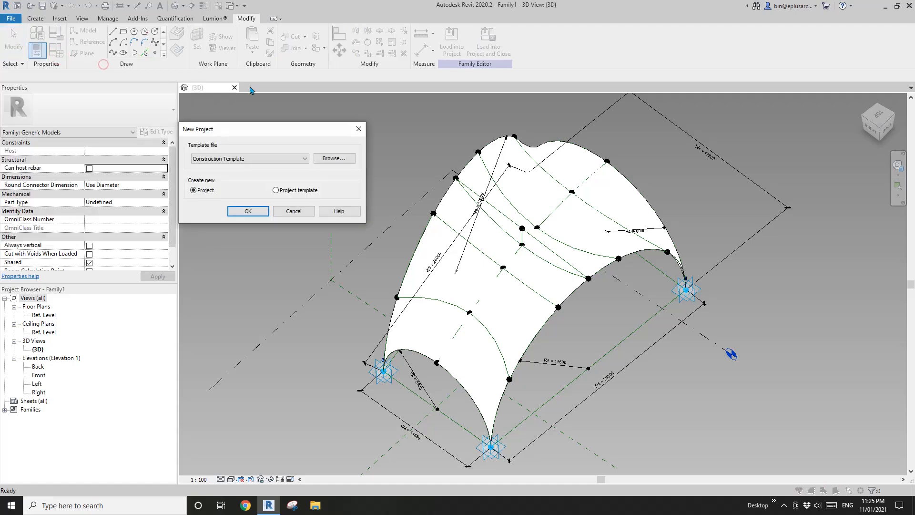
{"action": "left_click", "coordinate": [358, 128]}
{"action": "scroll", "coordinate": [476, 210], "scroll_direction": "down", "scroll_amount": 1}
{"action": "middle_click_drag", "start_coordinate": [512, 230], "coordinate": [317, 159]}
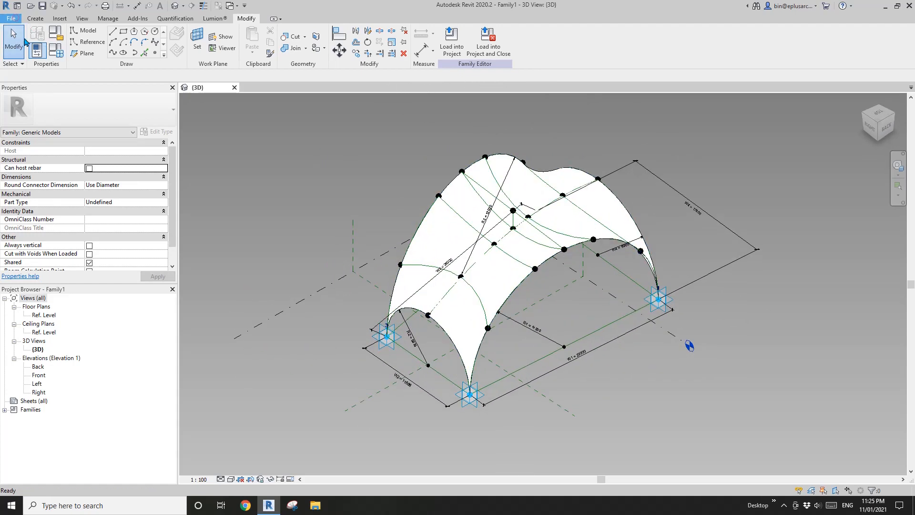
Create a new project from a template other than the Construction Template for testing the vault family
{"action": "left_click", "coordinate": [11, 18]}
{"action": "mouse_move", "coordinate": [22, 74]}
{"action": "left_click", "coordinate": [103, 62]}
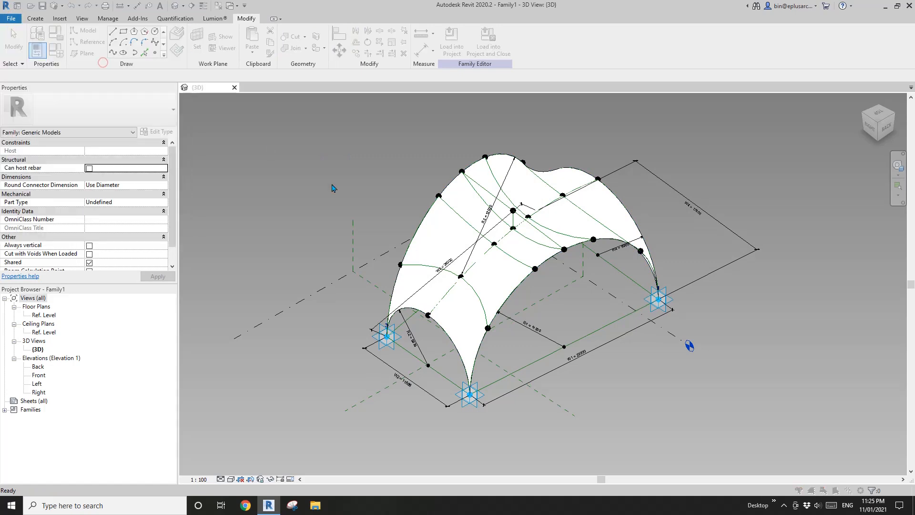
{"action": "left_click", "coordinate": [262, 157]}
{"action": "left_click", "coordinate": [219, 180]}
{"action": "left_click", "coordinate": [248, 209]}
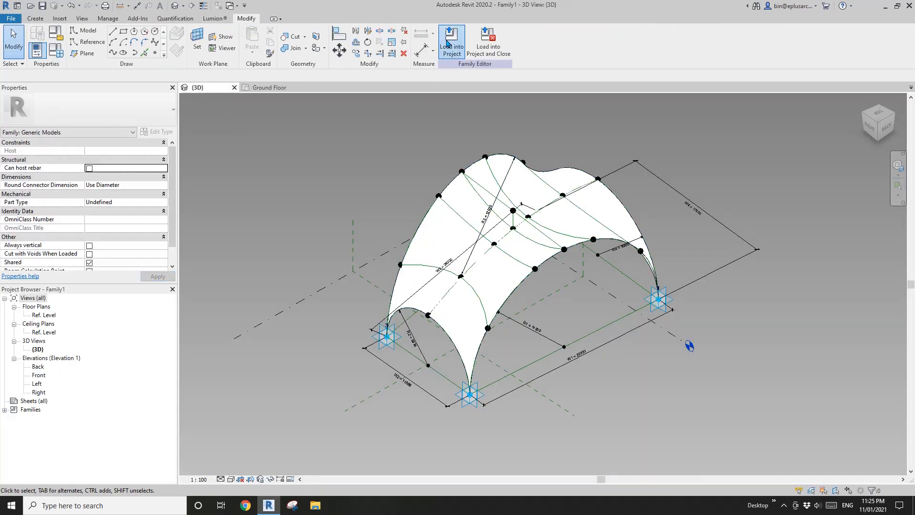
Load the vault family into the new project and place one instance by its four adaptive points on the Ground Floor plan
{"action": "left_click", "coordinate": [452, 48]}
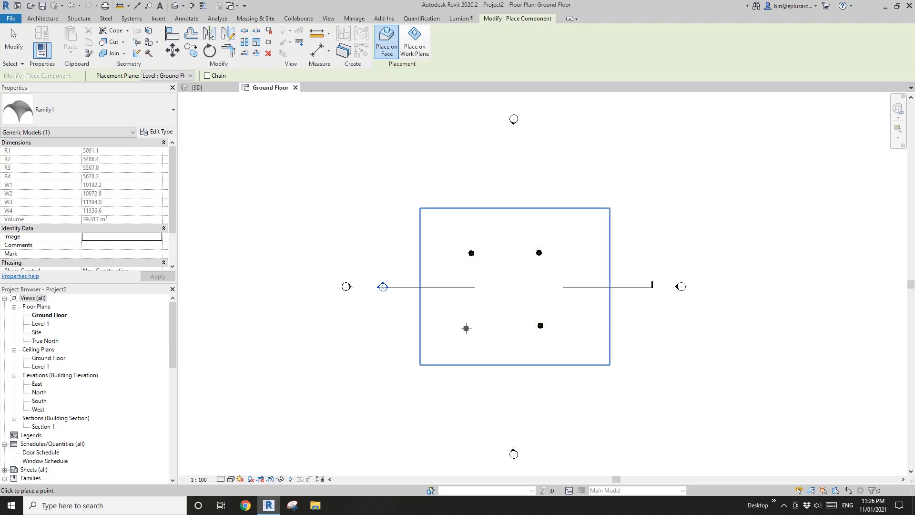
{"action": "key", "text": "Escape"}
{"action": "key", "text": "Escape"}
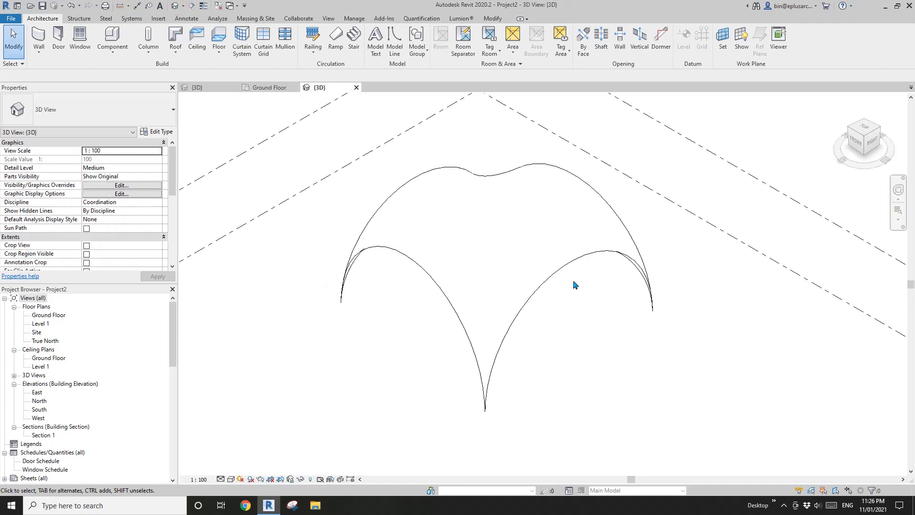
Move the placed vault's front corner adaptive point along the Ground Floor level in the 3D view to reshape the vault
{"action": "middle_click_drag", "start_coordinate": [582, 302], "coordinate": [516, 358], "text": "shift"}
{"action": "left_click", "coordinate": [499, 400]}
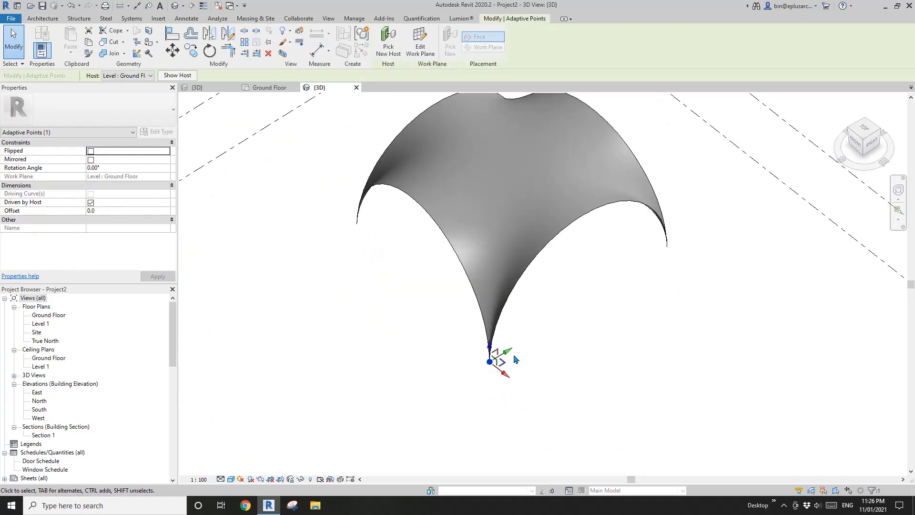
{"action": "left_click_drag", "start_coordinate": [587, 420], "coordinate": [585, 420]}
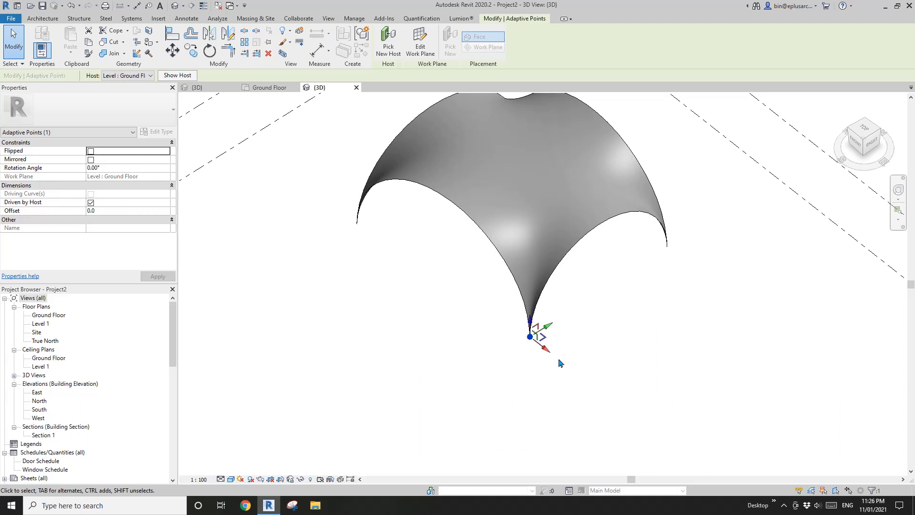
Move the first vault's front corner adaptive point again along the Ground Floor level and inspect the reshaped surface from other angles
{"action": "left_click_drag", "start_coordinate": [557, 358], "coordinate": [557, 357]}
{"action": "middle_click_drag", "start_coordinate": [497, 357], "coordinate": [676, 355], "text": "shift"}
{"action": "left_click", "coordinate": [346, 360]}
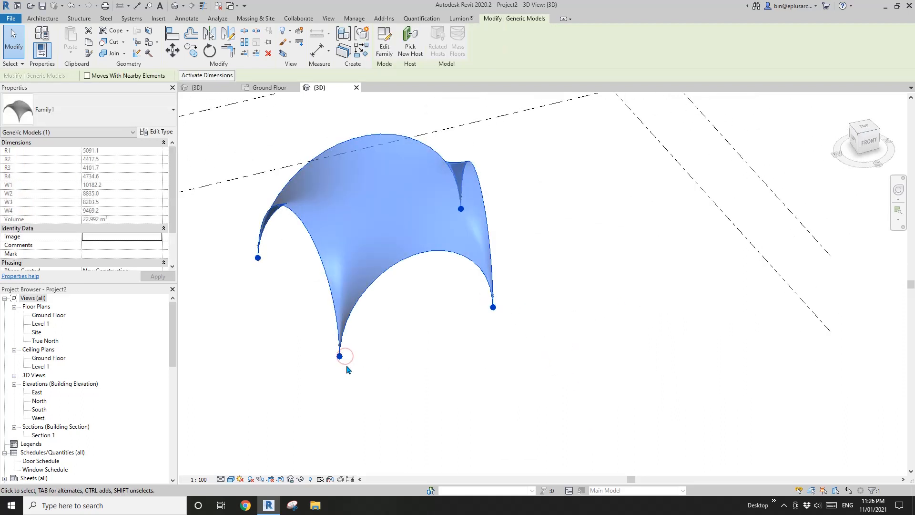
{"action": "left_click", "coordinate": [339, 355]}
{"action": "middle_click_drag", "start_coordinate": [365, 359], "coordinate": [403, 358]}
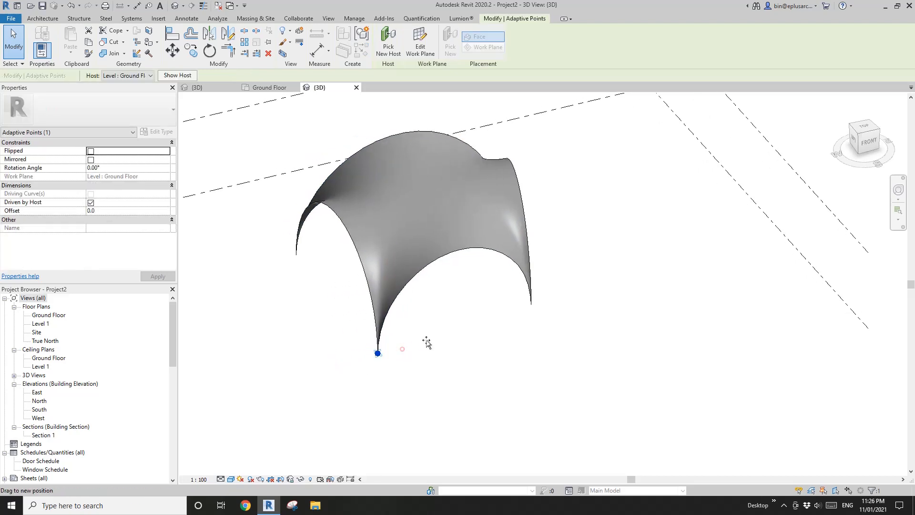
{"action": "left_click_drag", "start_coordinate": [441, 339], "coordinate": [435, 338]}
{"action": "middle_click_drag", "start_coordinate": [439, 337], "coordinate": [388, 259], "text": "shift"}
{"action": "key", "text": "Escape"}
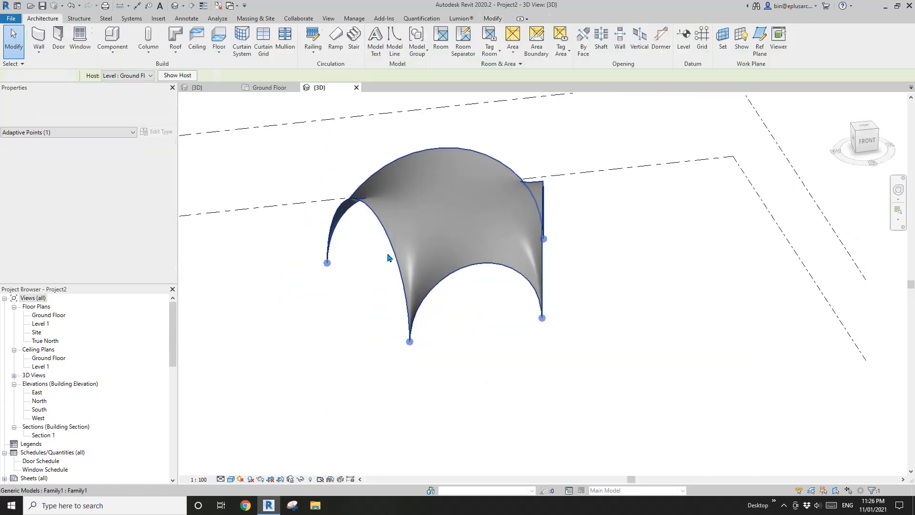
{"action": "scroll", "coordinate": [388, 267], "scroll_direction": "down", "scroll_amount": 1}
{"action": "middle_click_drag", "start_coordinate": [473, 282], "coordinate": [442, 293]}
{"action": "scroll", "coordinate": [442, 294], "scroll_direction": "down", "scroll_amount": 1}
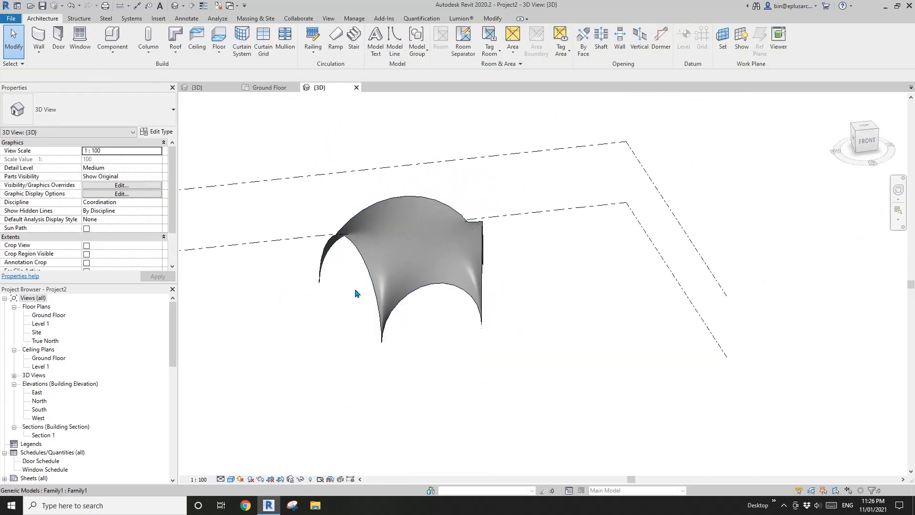
On the Ground Floor plan, draw two vertical and two horizontal crossing reference planes beside the vault, enclosing about 7130 by 4020 mm
{"action": "double_click", "coordinate": [48, 315]}
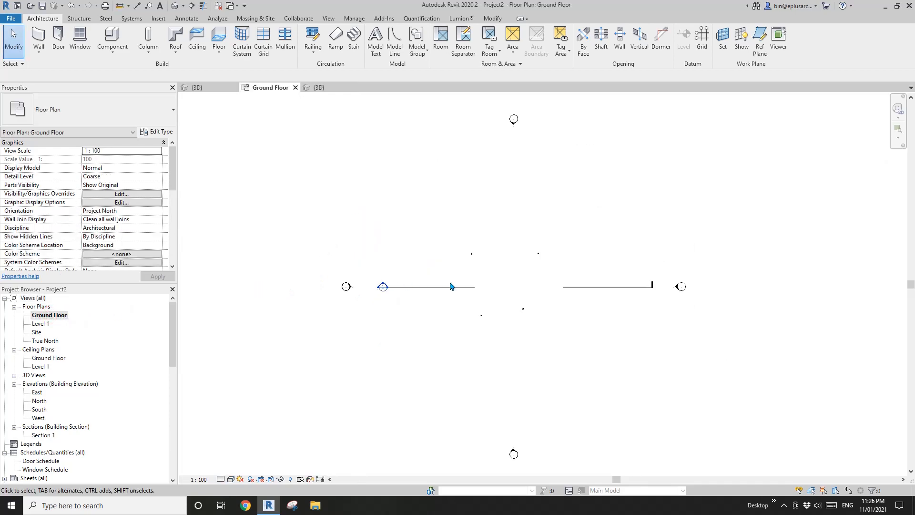
{"action": "scroll", "coordinate": [500, 265], "scroll_direction": "up", "scroll_amount": 2}
{"action": "middle_click_drag", "start_coordinate": [496, 253], "coordinate": [463, 248]}
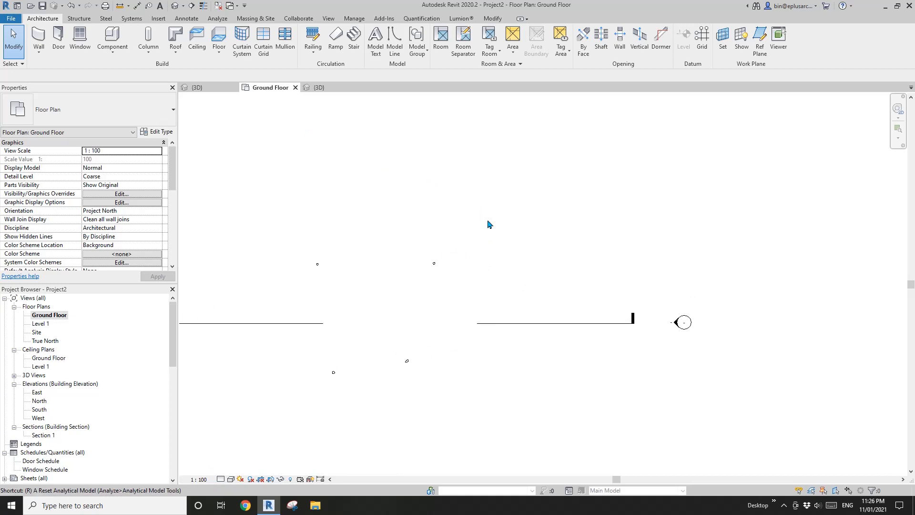
{"action": "key", "text": "r"}
{"action": "key", "text": "p"}
{"action": "left_click", "coordinate": [498, 288]}
{"action": "left_click", "coordinate": [498, 178]}
{"action": "left_click", "coordinate": [467, 201]}
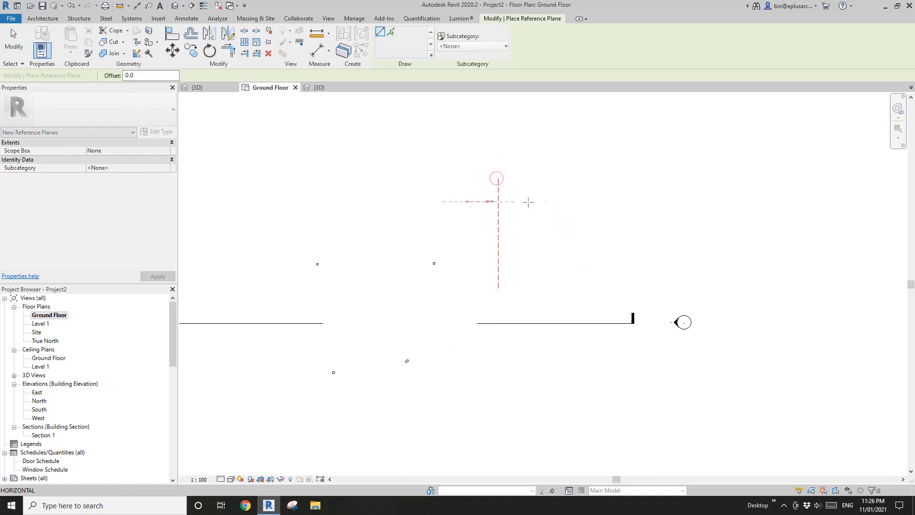
{"action": "left_click", "coordinate": [592, 202]}
{"action": "left_click", "coordinate": [581, 275]}
{"action": "left_click", "coordinate": [580, 177]}
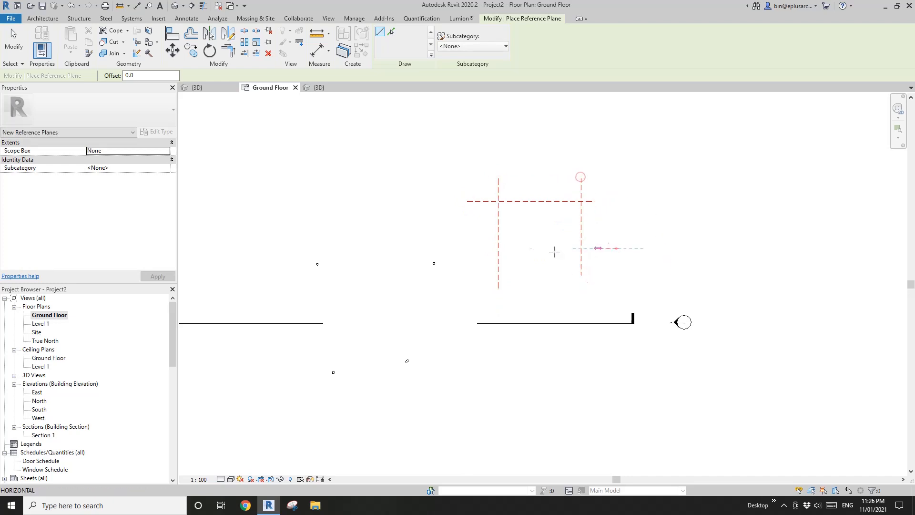
{"action": "left_click", "coordinate": [474, 248]}
Add aligned dimensions between the two horizontal reference planes and between the two vertical ones
{"action": "key", "text": "d"}
{"action": "key", "text": "i"}
{"action": "left_click", "coordinate": [561, 251]}
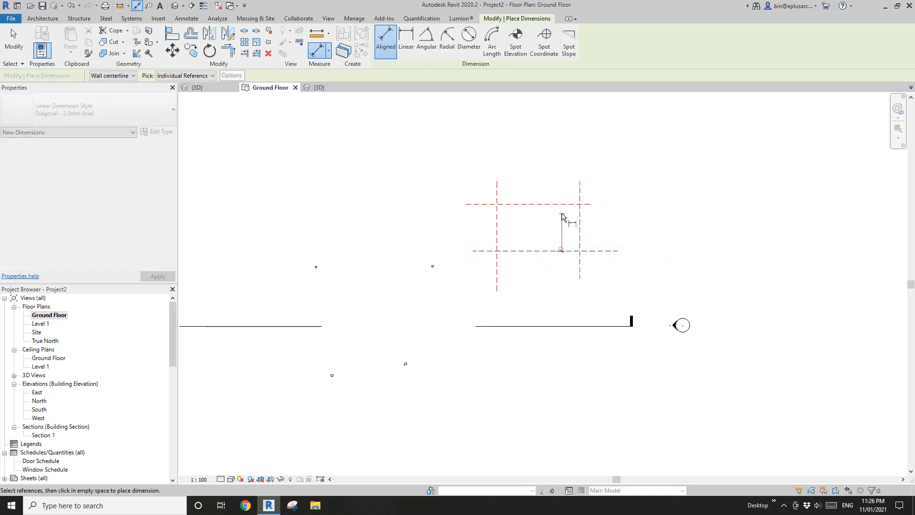
{"action": "left_click", "coordinate": [604, 228]}
{"action": "left_click", "coordinate": [579, 223]}
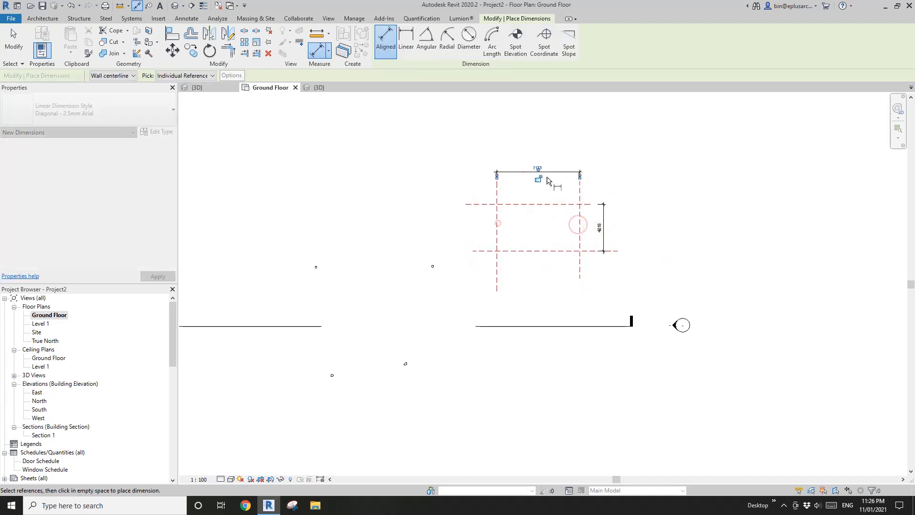
{"action": "left_click", "coordinate": [547, 180]}
{"action": "key", "text": "Escape"}
{"action": "key", "text": "Escape"}
Set the spacing of both the vertical and the horizontal reference planes to 6000 mm
{"action": "left_click", "coordinate": [580, 212]}
{"action": "scroll", "coordinate": [578, 205], "scroll_direction": "up", "scroll_amount": 3}
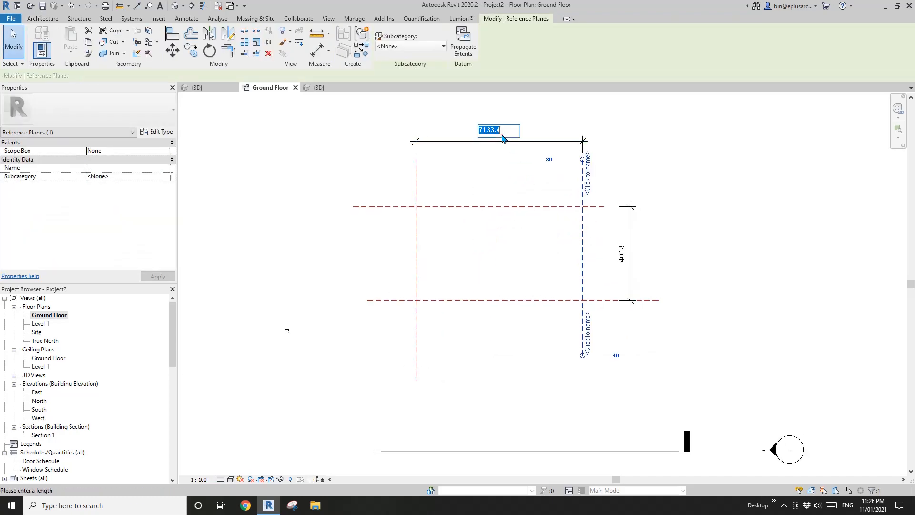
{"action": "middle_click_drag", "start_coordinate": [503, 138], "coordinate": [637, 163]}
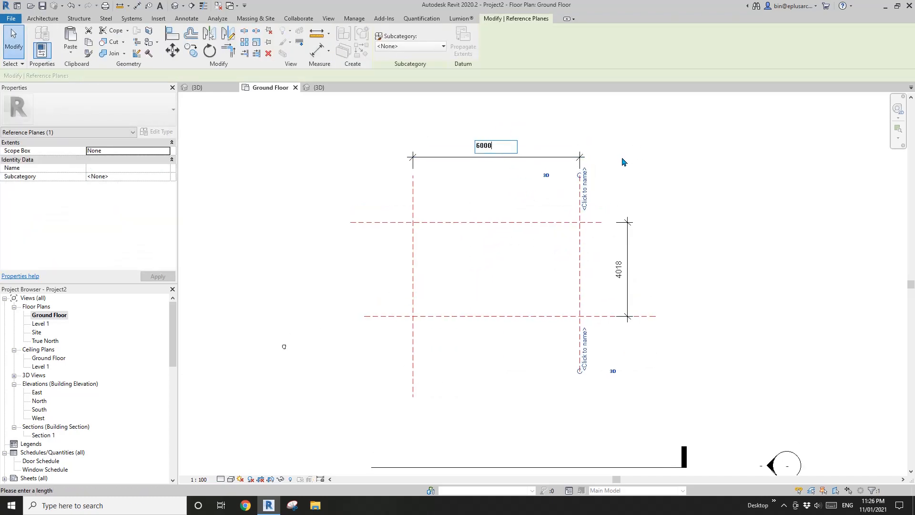
{"action": "left_click", "coordinate": [646, 159]}
{"action": "left_click", "coordinate": [583, 222]}
{"action": "left_click", "coordinate": [618, 272]}
{"action": "middle_click_drag", "start_coordinate": [760, 213], "coordinate": [750, 217]}
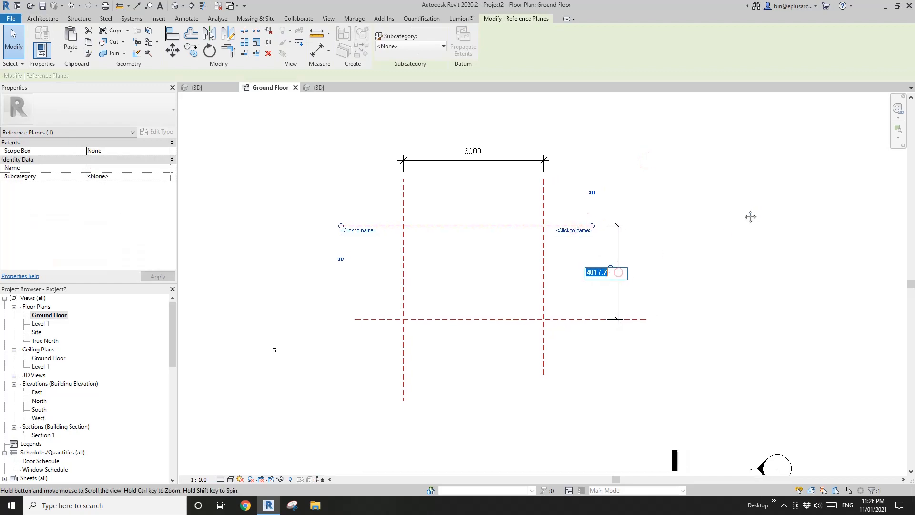
{"action": "type", "text": "6000"}
{"action": "key", "text": "Return"}
{"action": "key", "text": "Escape"}
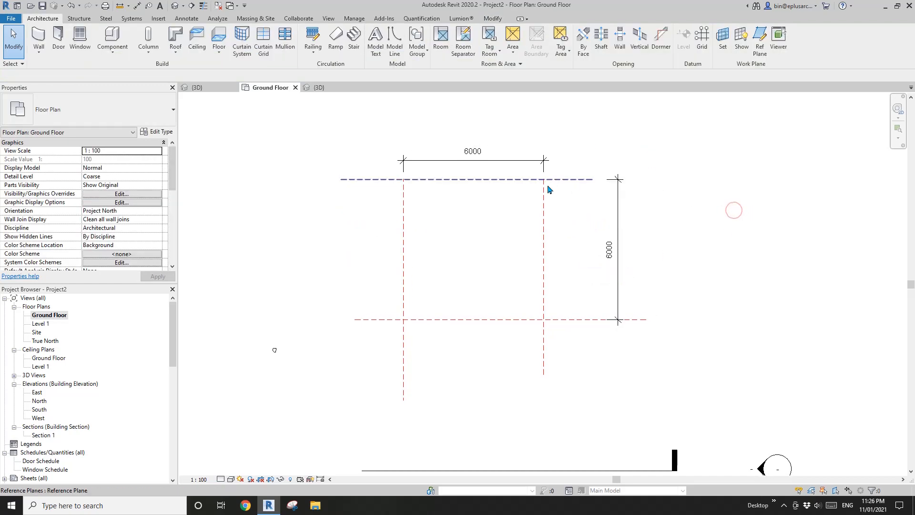
Extend the upper ends of both vertical reference planes beyond the upper horizontal reference plane
{"action": "left_click", "coordinate": [547, 180]}
{"action": "key", "text": "Escape"}
{"action": "left_click", "coordinate": [401, 197]}
{"action": "left_click_drag", "start_coordinate": [403, 179], "coordinate": [404, 126]}
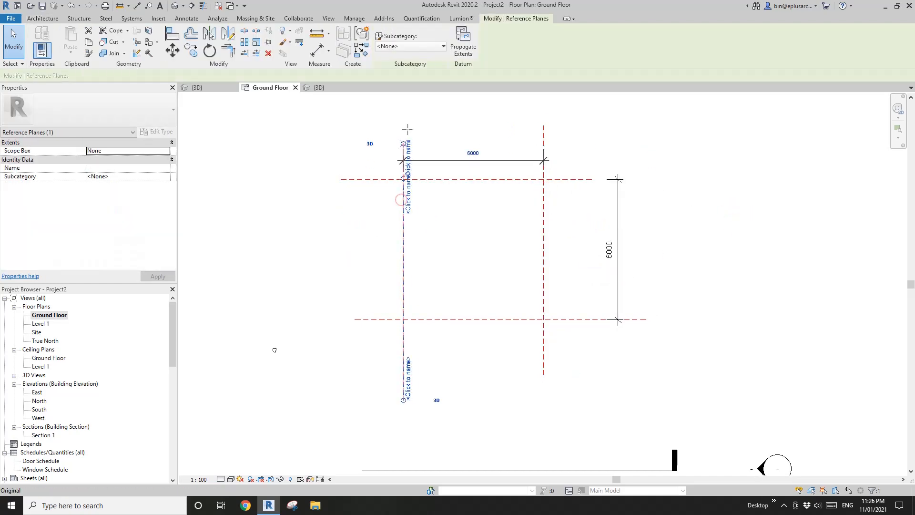
{"action": "scroll", "coordinate": [440, 200], "scroll_direction": "down", "scroll_amount": 2}
{"action": "middle_click_drag", "start_coordinate": [439, 200], "coordinate": [618, 186]}
{"action": "key", "text": "Escape"}
Place a second instance of the vault family with its four adaptive points on the intersections of the 6000 mm reference planes
{"action": "left_click", "coordinate": [359, 290]}
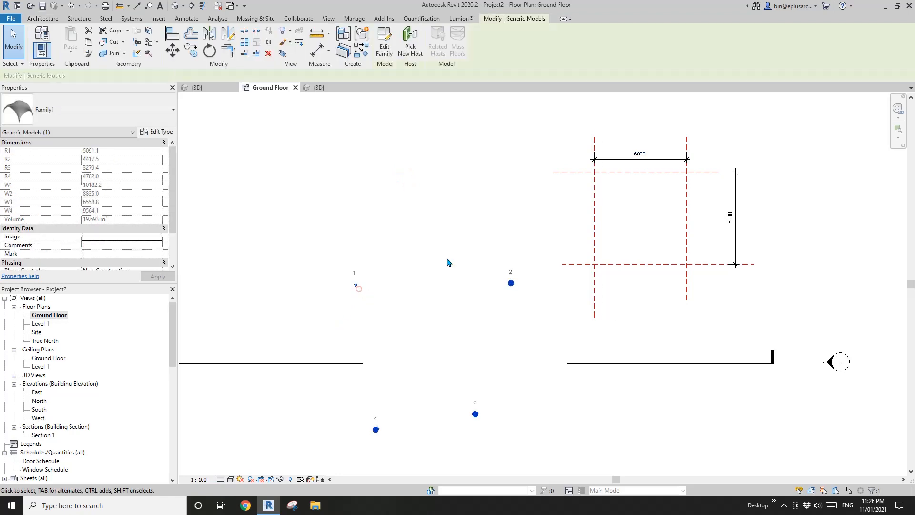
{"action": "middle_click_drag", "start_coordinate": [481, 235], "coordinate": [402, 243]}
{"action": "key", "text": "c"}
{"action": "key", "text": "s"}
{"action": "scroll", "coordinate": [584, 192], "scroll_direction": "up", "scroll_amount": 1}
{"action": "middle_click_drag", "start_coordinate": [541, 197], "coordinate": [521, 205]}
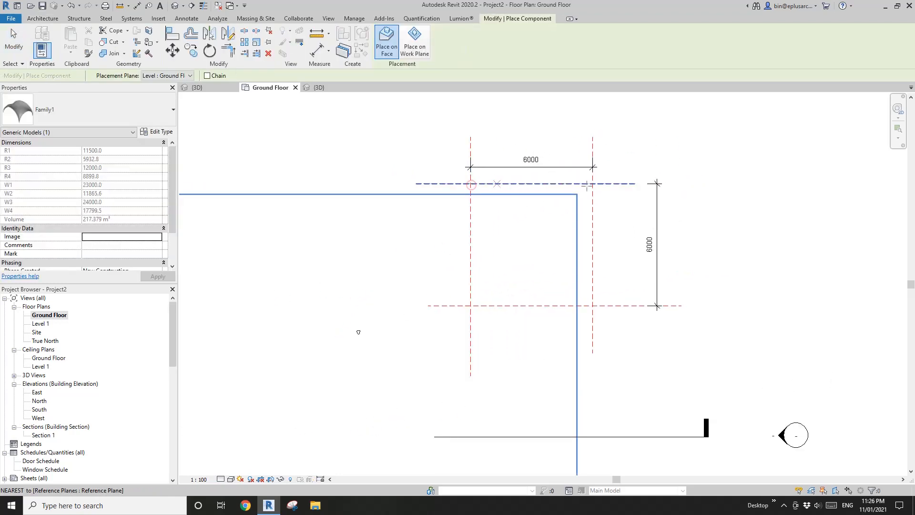
{"action": "left_click", "coordinate": [592, 184]}
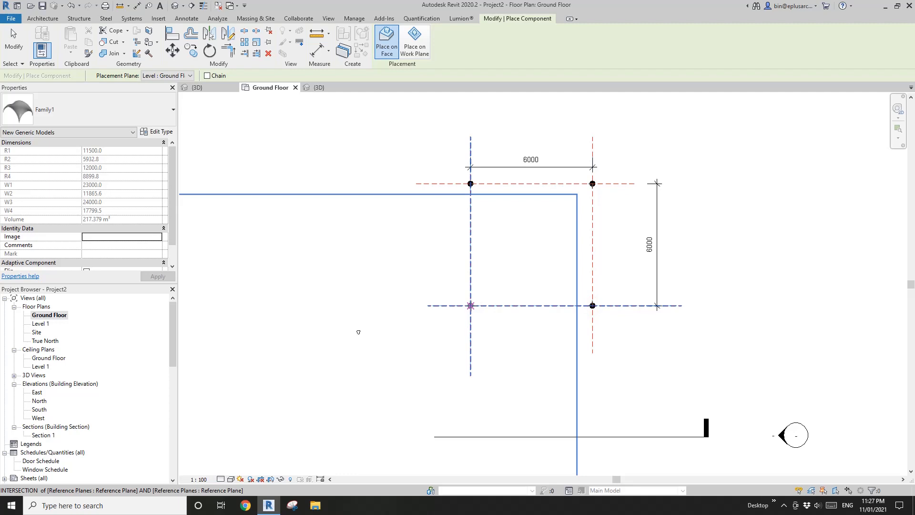
{"action": "key", "text": "Escape"}
{"action": "key", "text": "Escape"}
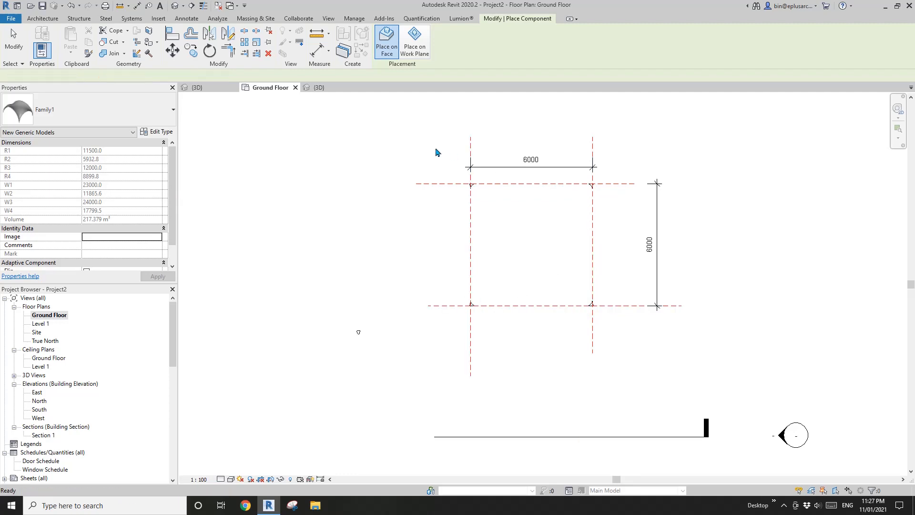
Inspect the new square vault's shape in the 3D view, then open its family for editing and examine the surface there
{"action": "left_click", "coordinate": [177, 6]}
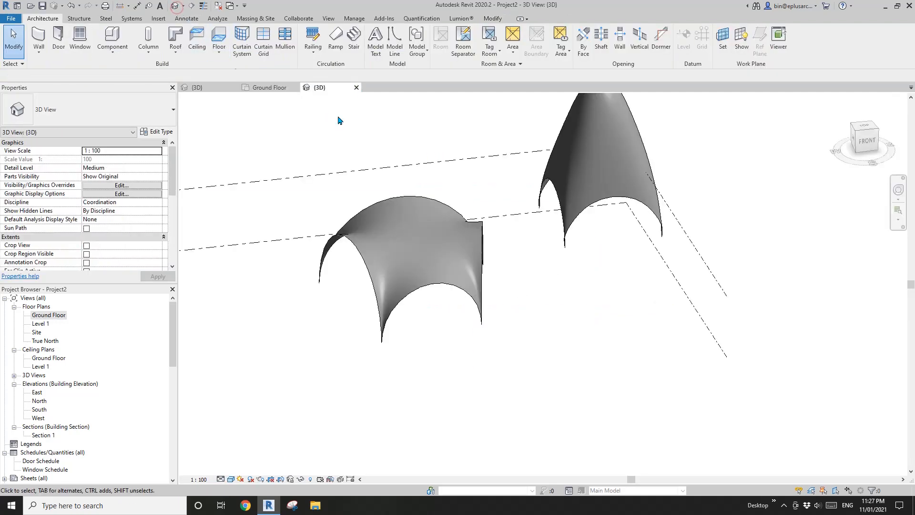
{"action": "middle_click_drag", "start_coordinate": [429, 210], "coordinate": [520, 287], "text": "shift"}
{"action": "left_click", "coordinate": [551, 235]}
{"action": "key", "text": "Escape"}
{"action": "middle_click_drag", "start_coordinate": [550, 257], "coordinate": [523, 261]}
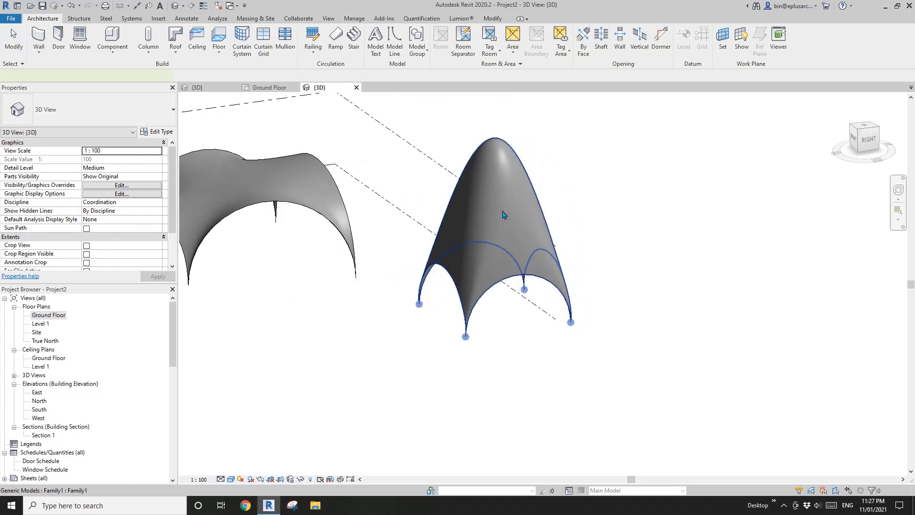
{"action": "left_click", "coordinate": [503, 211]}
{"action": "middle_click_drag", "start_coordinate": [508, 226], "coordinate": [530, 303], "text": "shift"}
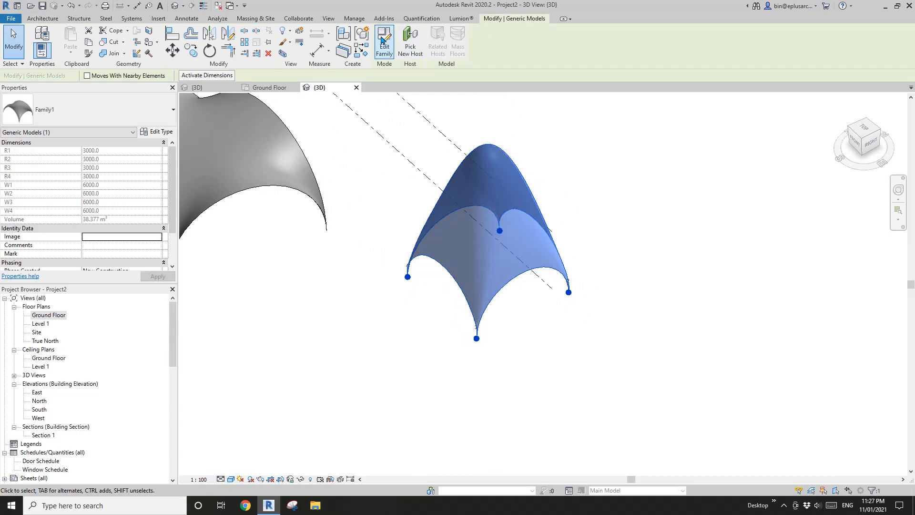
{"action": "left_click", "coordinate": [384, 46]}
{"action": "middle_click_drag", "start_coordinate": [474, 198], "coordinate": [555, 156], "text": "shift"}
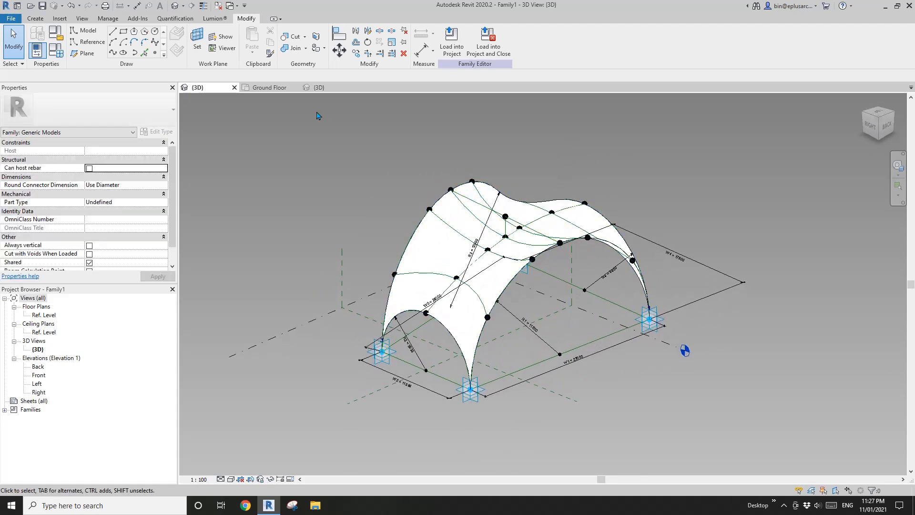
Check the order and positions of the square vault's adaptive points on the project's Ground Floor plan
{"action": "left_click", "coordinate": [266, 91]}
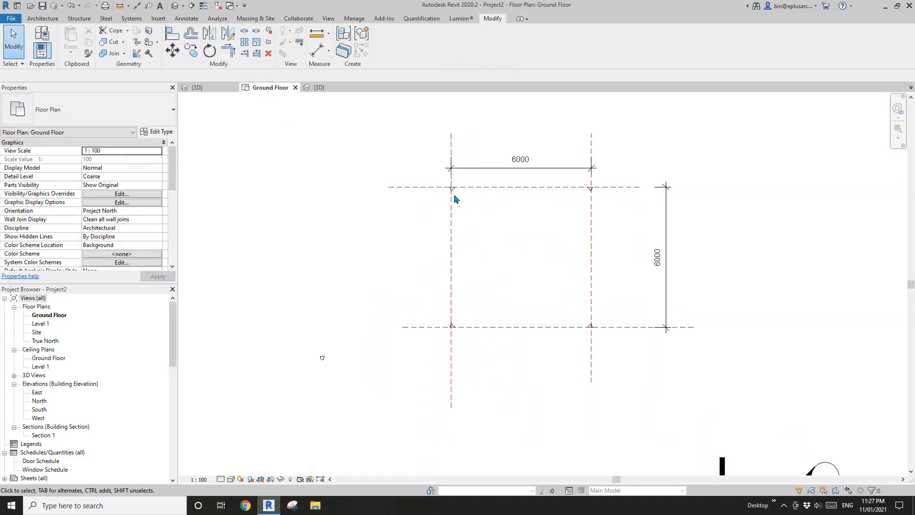
{"action": "left_click", "coordinate": [455, 196]}
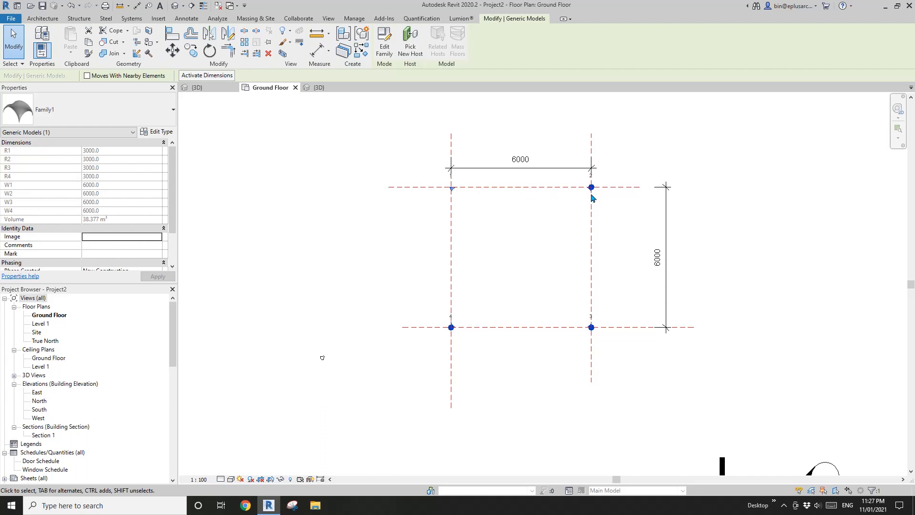
{"action": "middle_click_drag", "start_coordinate": [553, 284], "coordinate": [538, 289]}
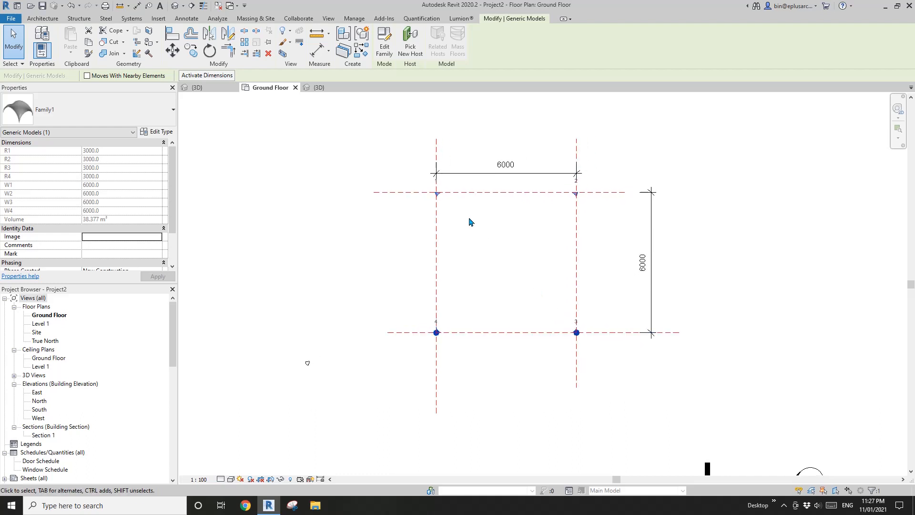
{"action": "scroll", "coordinate": [442, 200], "scroll_direction": "up", "scroll_amount": 3}
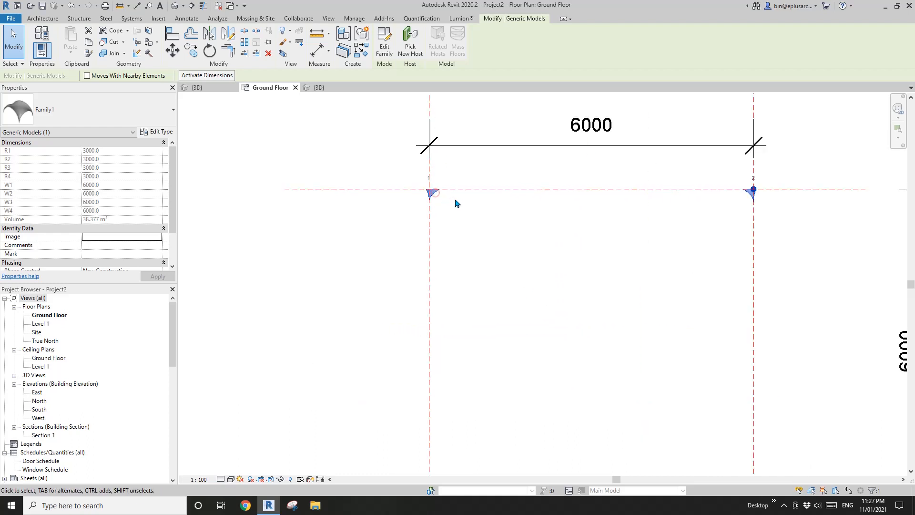
{"action": "scroll", "coordinate": [455, 204], "scroll_direction": "down", "scroll_amount": 3}
{"action": "left_click", "coordinate": [350, 116]}
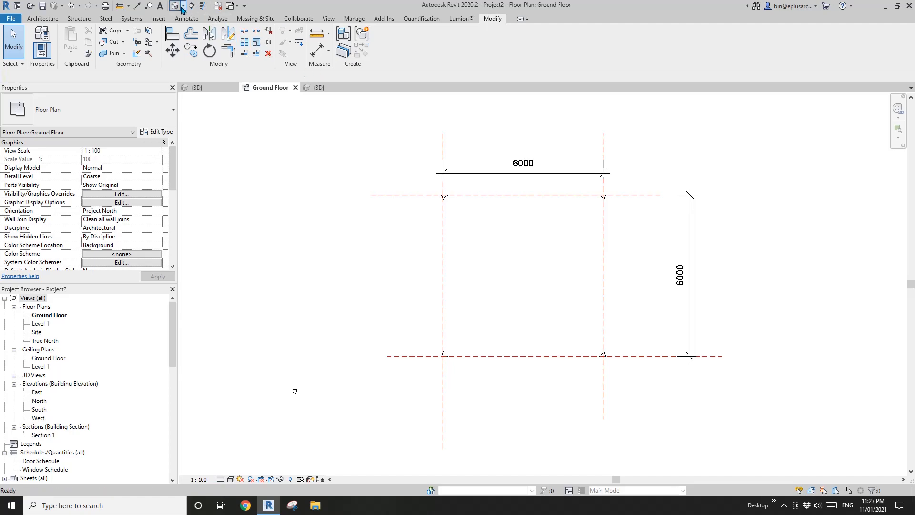
Shift the square vault's front corner adaptive point slightly along the Ground Floor level in the 3D view and inspect the resulting surface
{"action": "left_click", "coordinate": [183, 6]}
{"action": "left_click", "coordinate": [176, 6]}
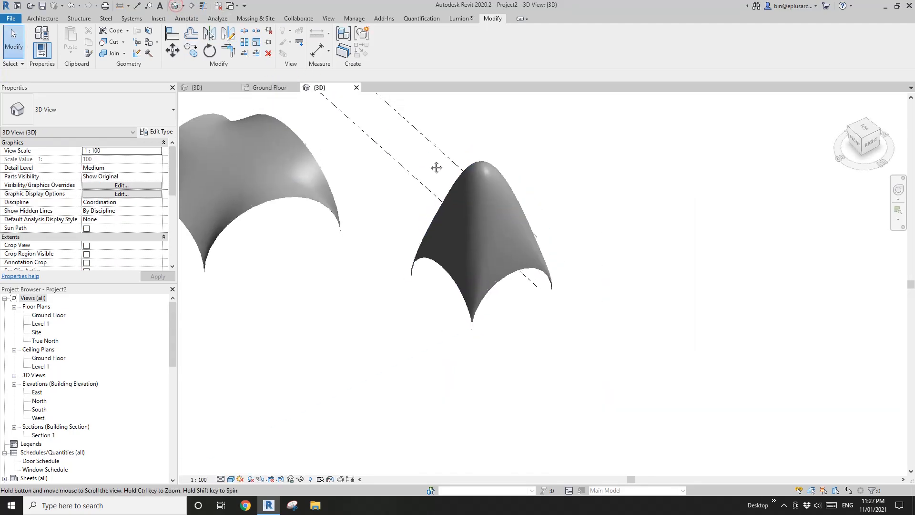
{"action": "left_click", "coordinate": [461, 200]}
{"action": "middle_click_drag", "start_coordinate": [461, 200], "coordinate": [556, 248], "text": "shift"}
{"action": "left_click", "coordinate": [461, 385]}
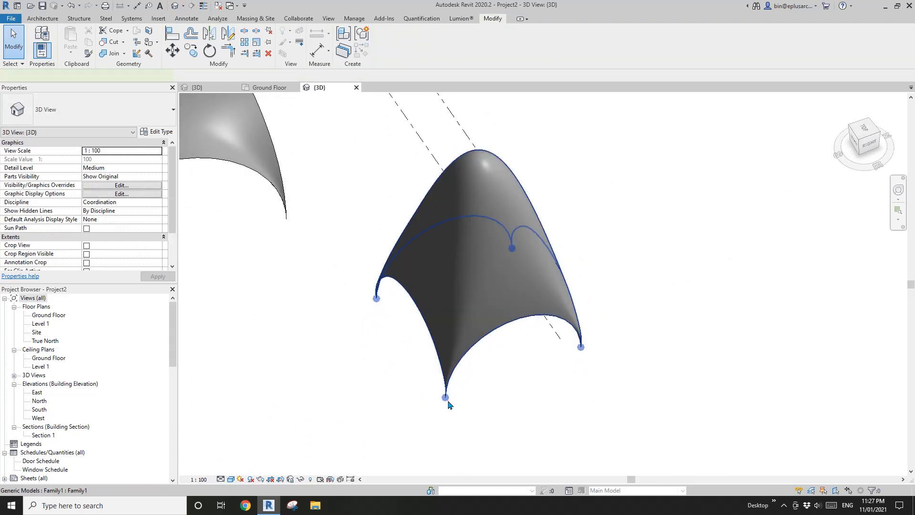
{"action": "left_click", "coordinate": [449, 404]}
{"action": "key", "text": "Escape"}
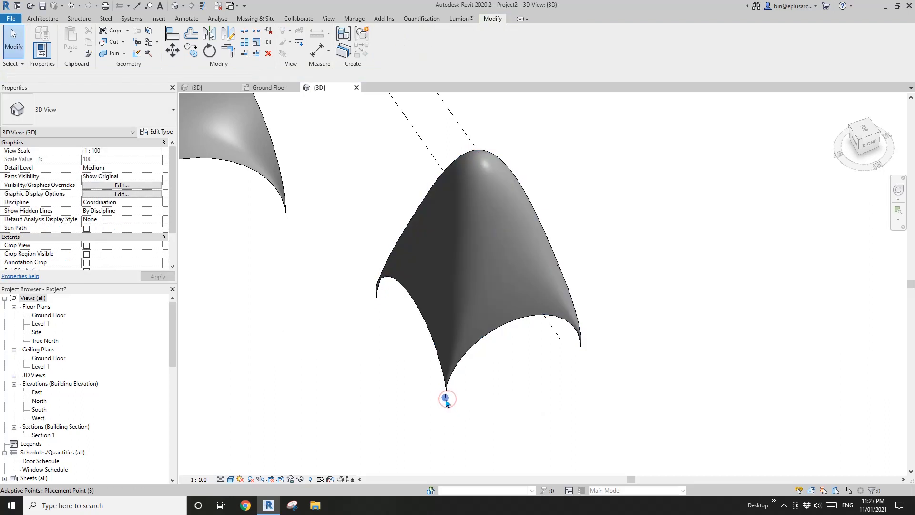
{"action": "left_click", "coordinate": [446, 398]}
{"action": "left_click_drag", "start_coordinate": [476, 394], "coordinate": [476, 396]}
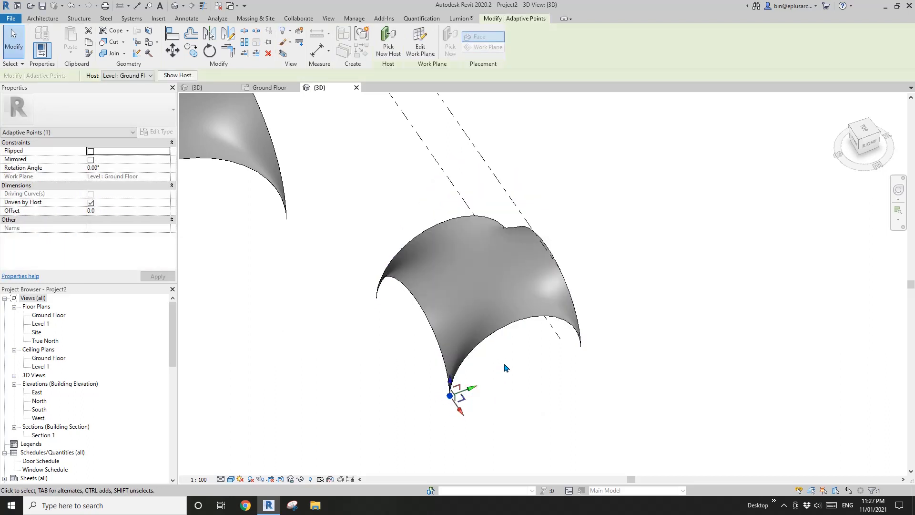
{"action": "middle_click_drag", "start_coordinate": [481, 390], "coordinate": [531, 253], "text": "shift"}
Return to the vault family's 3D view and examine its arcs, radius dimensions and span dimensions
{"action": "left_click", "coordinate": [267, 87]}
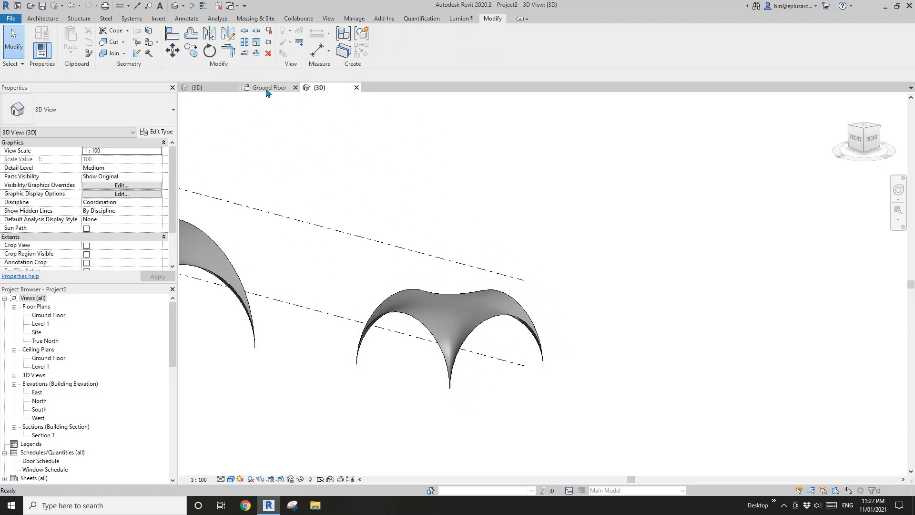
{"action": "left_click", "coordinate": [214, 89]}
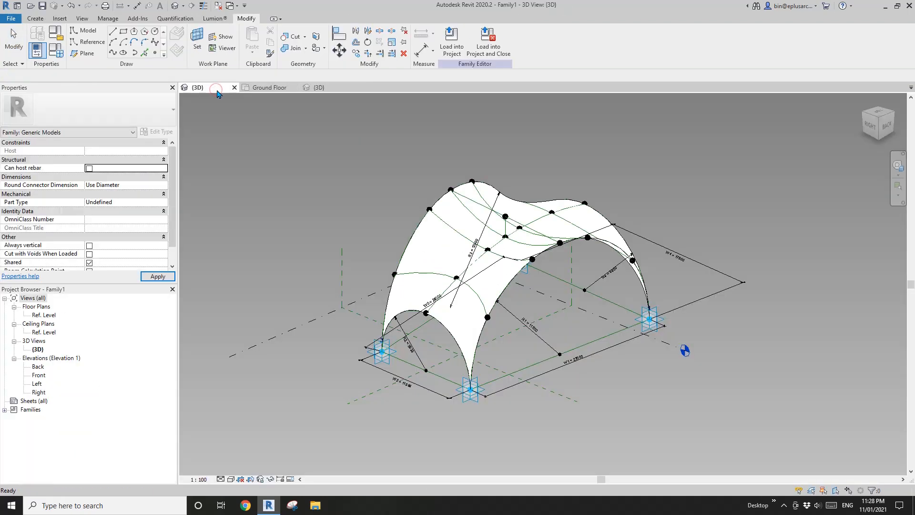
{"action": "middle_click_drag", "start_coordinate": [527, 217], "coordinate": [579, 253], "text": "shift"}
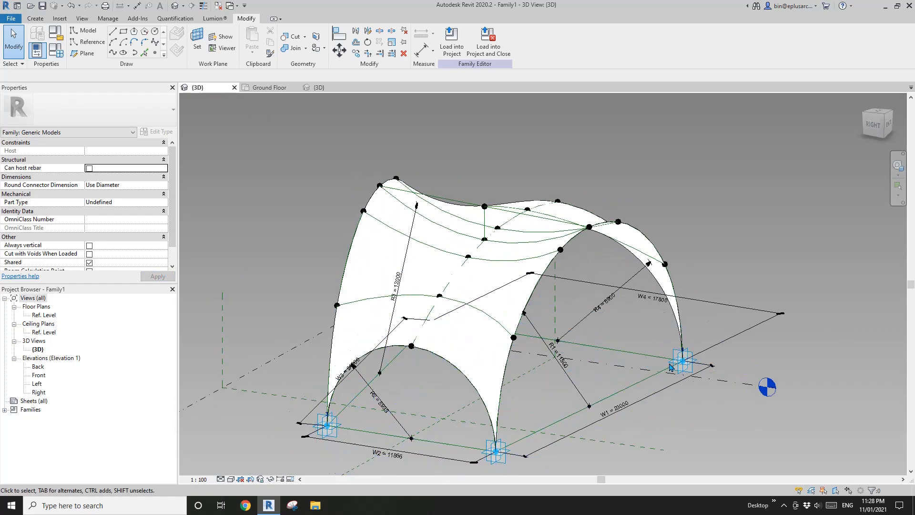
Examine the vertical reference line at the vault's centre and its relation to the surrounding arches from several angles
{"action": "middle_click_drag", "start_coordinate": [439, 445], "coordinate": [555, 377], "text": "shift"}
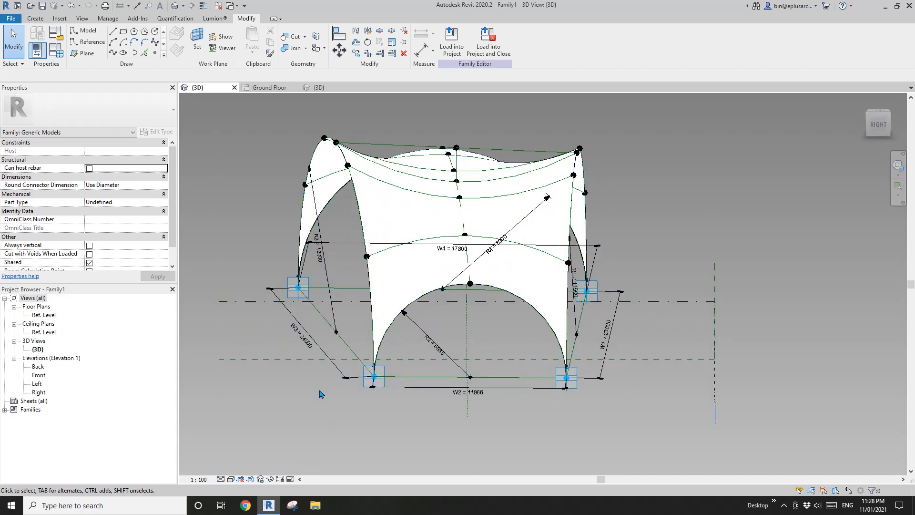
{"action": "middle_click_drag", "start_coordinate": [378, 388], "coordinate": [774, 375], "text": "shift"}
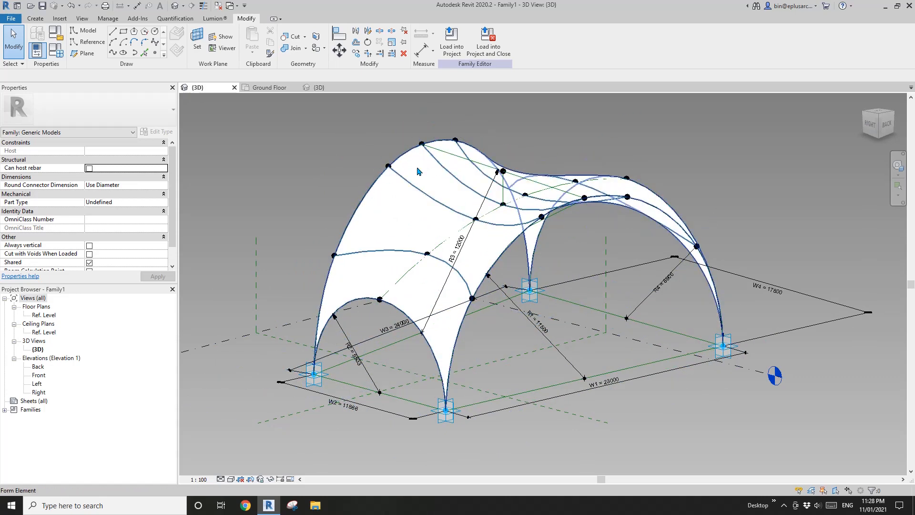
{"action": "middle_click_drag", "start_coordinate": [452, 191], "coordinate": [483, 204], "text": "shift"}
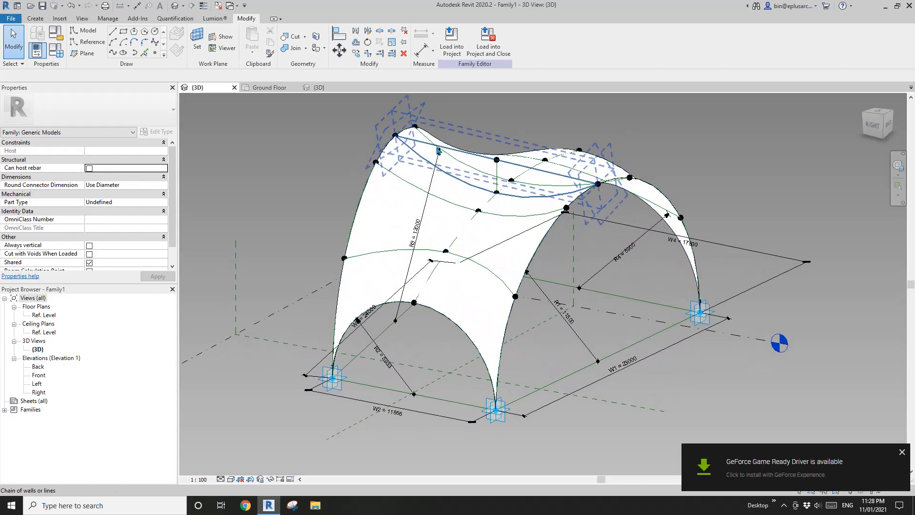
{"action": "scroll", "coordinate": [505, 178], "scroll_direction": "up", "scroll_amount": 2}
{"action": "left_click", "coordinate": [497, 177]}
{"action": "middle_click_drag", "start_coordinate": [497, 178], "coordinate": [428, 110], "text": "shift"}
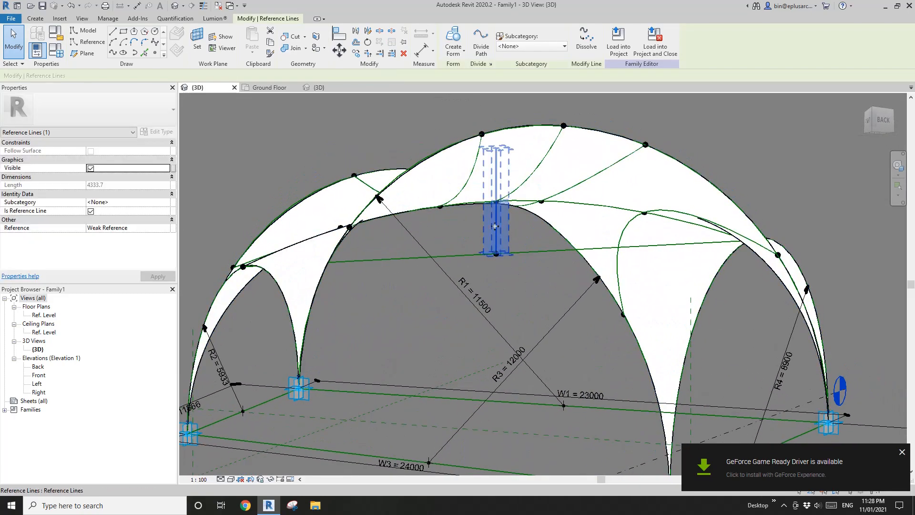
{"action": "middle_click_drag", "start_coordinate": [495, 226], "coordinate": [498, 232], "text": "shift"}
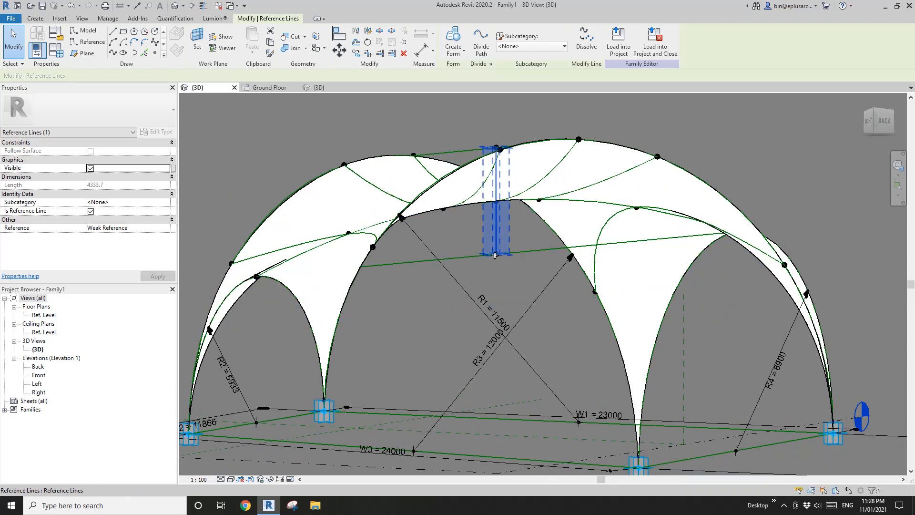
{"action": "middle_click_drag", "start_coordinate": [503, 252], "coordinate": [497, 248], "text": "shift"}
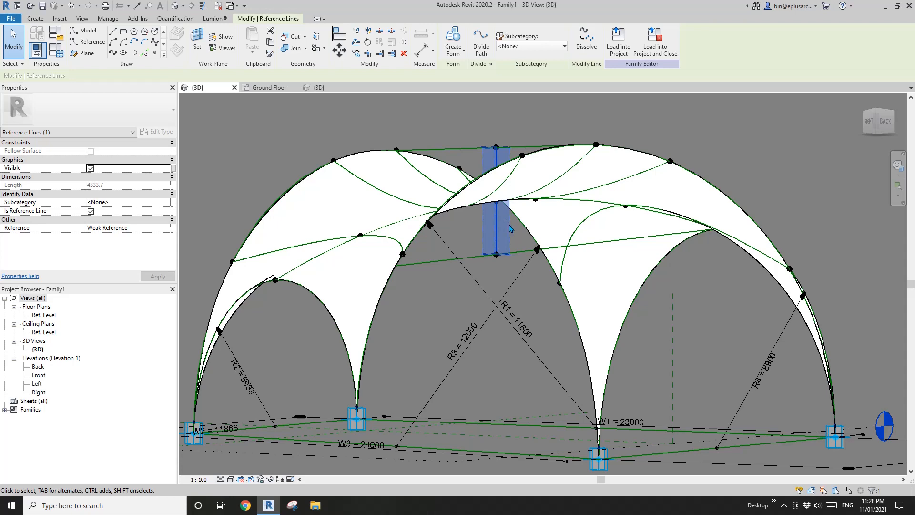
{"action": "middle_click_drag", "start_coordinate": [510, 229], "coordinate": [457, 200], "text": "shift"}
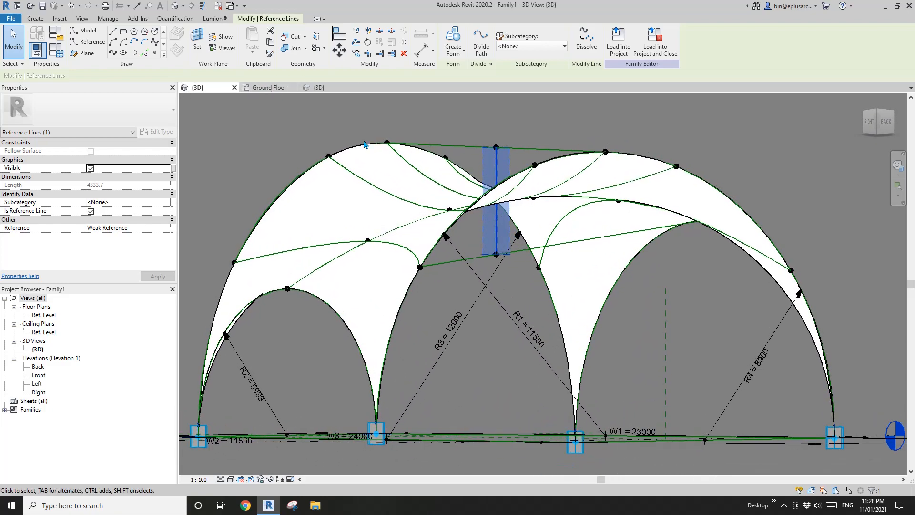
{"action": "middle_click_drag", "start_coordinate": [514, 212], "coordinate": [496, 210], "text": "shift"}
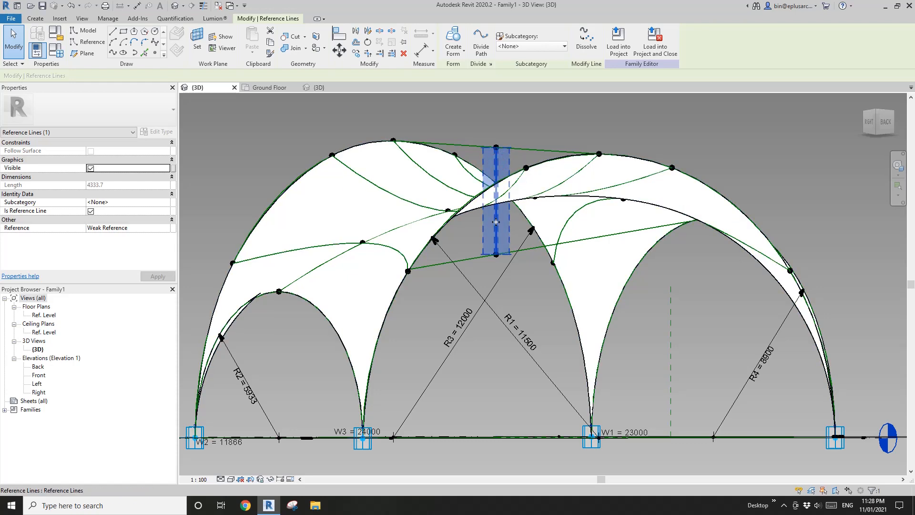
Examine the crossing arcs and lofted surface around the centre line from the opposite sides of the vault
{"action": "middle_click_drag", "start_coordinate": [499, 224], "coordinate": [491, 257], "text": "shift"}
{"action": "scroll", "coordinate": [487, 202], "scroll_direction": "up", "scroll_amount": 1}
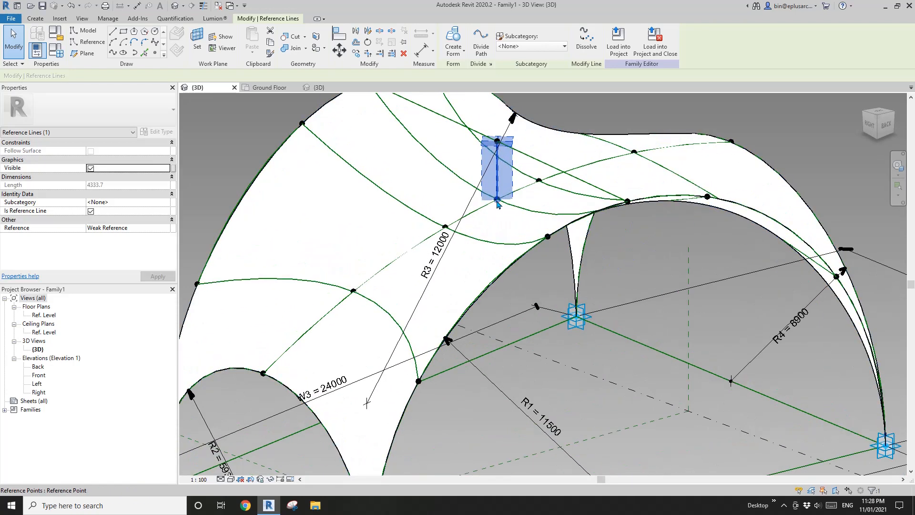
{"action": "scroll", "coordinate": [498, 204], "scroll_direction": "down", "scroll_amount": 3}
{"action": "scroll", "coordinate": [562, 196], "scroll_direction": "up", "scroll_amount": 1}
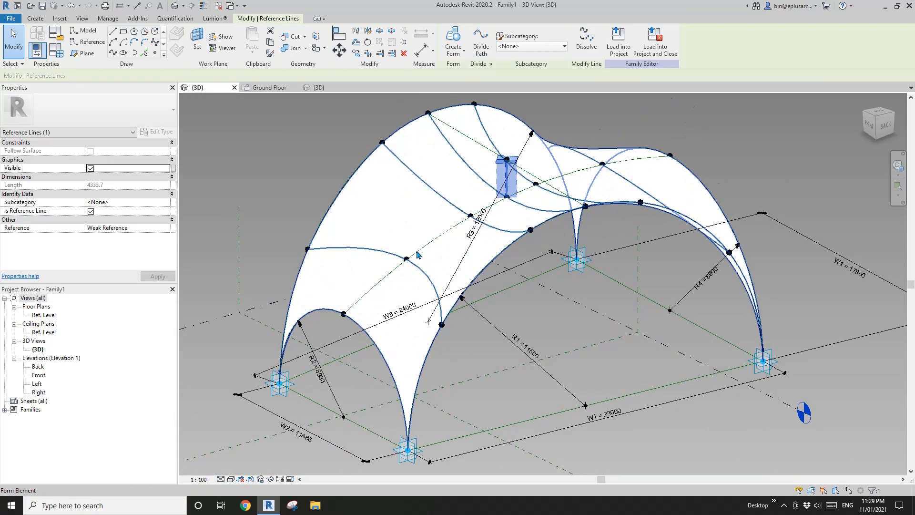
{"action": "middle_click_drag", "start_coordinate": [565, 190], "coordinate": [571, 239], "text": "shift"}
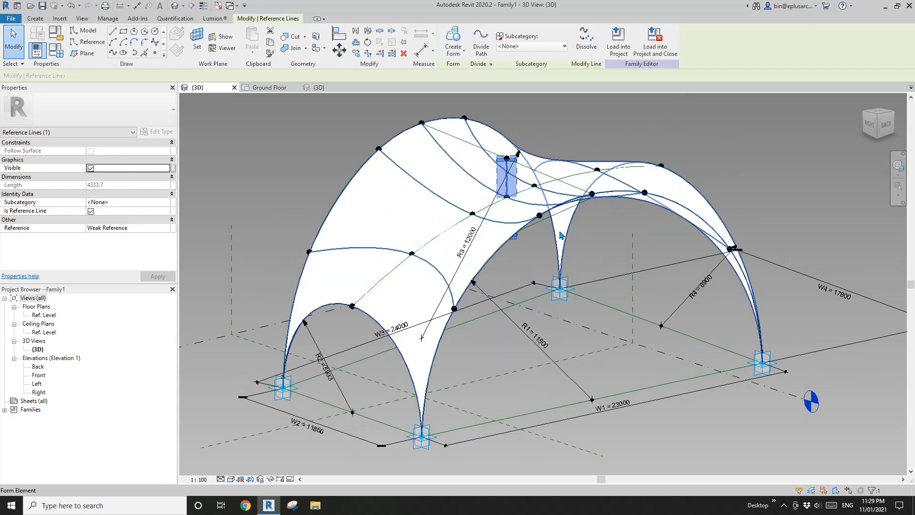
{"action": "middle_click_drag", "start_coordinate": [562, 251], "coordinate": [569, 242]}
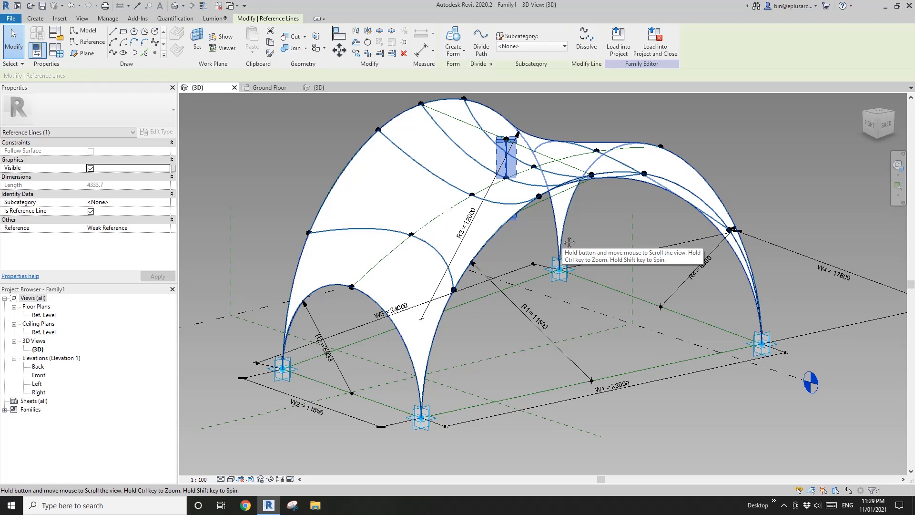
{"action": "middle_click_drag", "start_coordinate": [569, 242], "coordinate": [448, 285]}
{"action": "scroll", "coordinate": [554, 232], "scroll_direction": "down", "scroll_amount": 1}
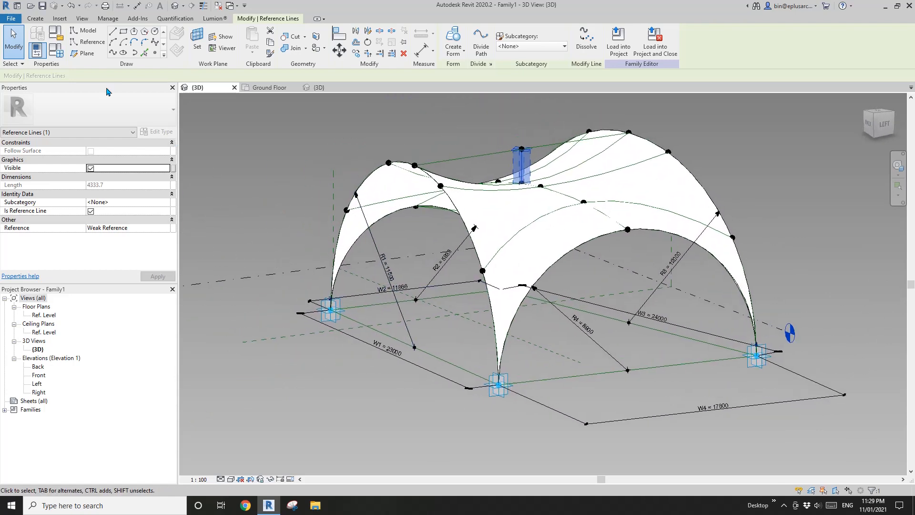
Set R1's formula to W1 / 2 + 1 mm and load the family into the project without saving, overwriting the existing version
{"action": "left_click", "coordinate": [60, 54]}
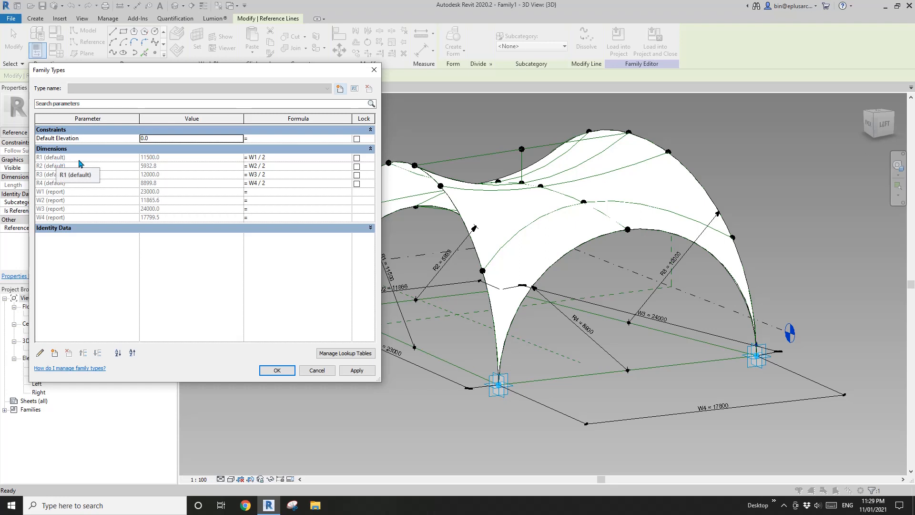
{"action": "left_click", "coordinate": [284, 159]}
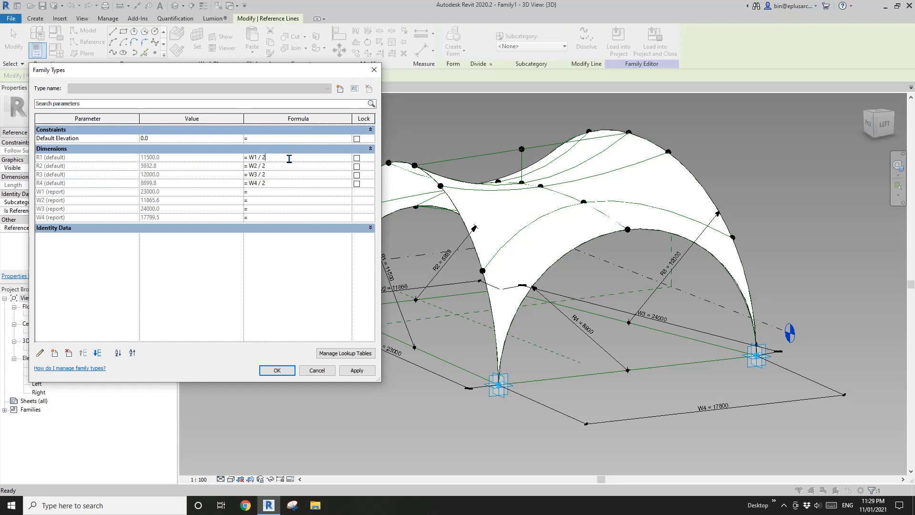
{"action": "left_click", "coordinate": [302, 298]}
{"action": "left_click", "coordinate": [277, 370]}
{"action": "left_click", "coordinate": [488, 42]}
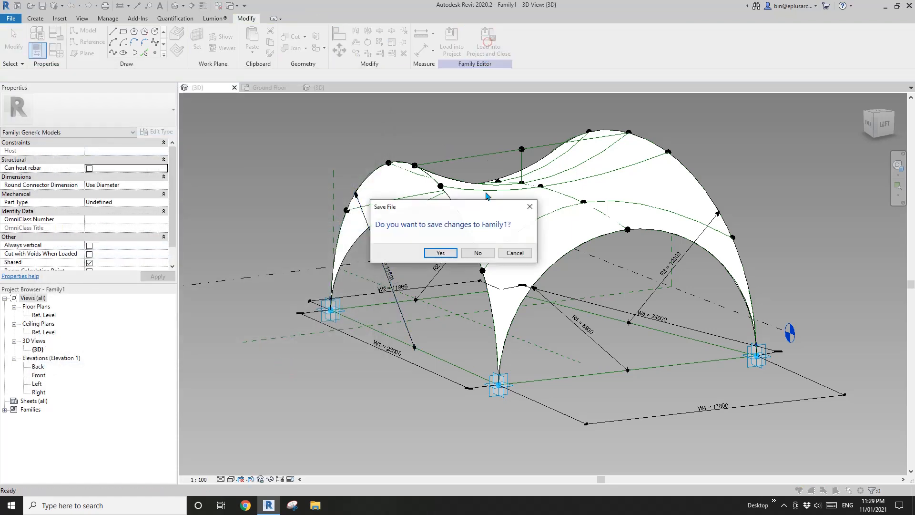
{"action": "left_click", "coordinate": [478, 253]}
{"action": "left_click", "coordinate": [456, 223]}
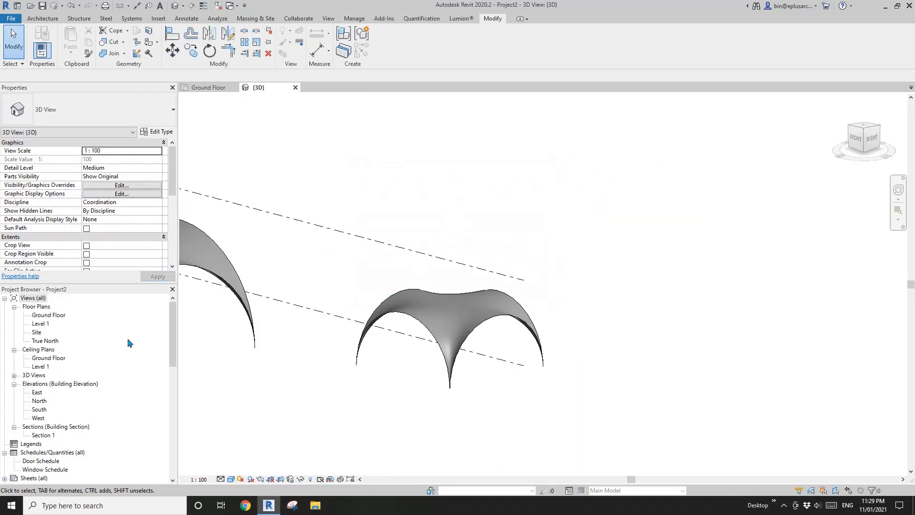
Delete the square vault from the project's Ground Floor plan
{"action": "double_click", "coordinate": [47, 316]}
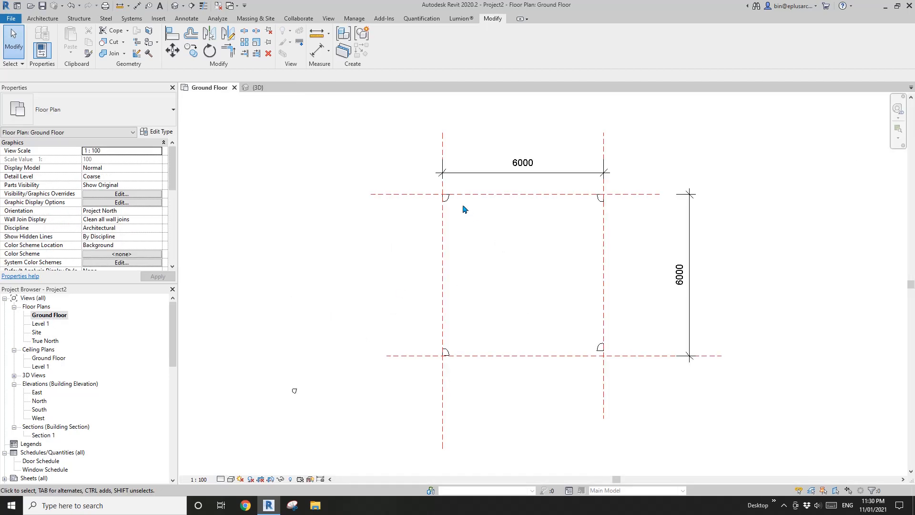
{"action": "left_click", "coordinate": [447, 200]}
{"action": "scroll", "coordinate": [557, 310], "scroll_direction": "down", "scroll_amount": 2}
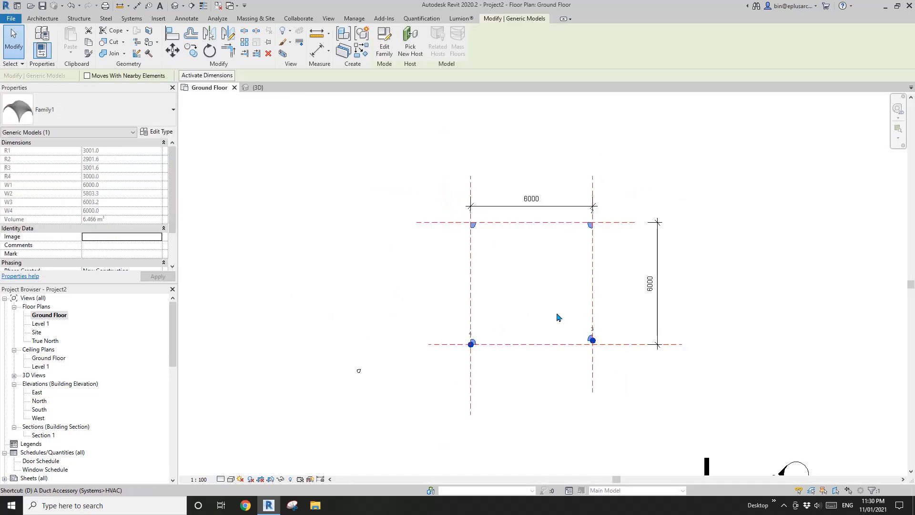
{"action": "key", "text": "Delete"}
Try to place the updated vault on the four reference plane intersections of the 6000 mm square
{"action": "left_click", "coordinate": [39, 18]}
{"action": "left_click", "coordinate": [102, 38]}
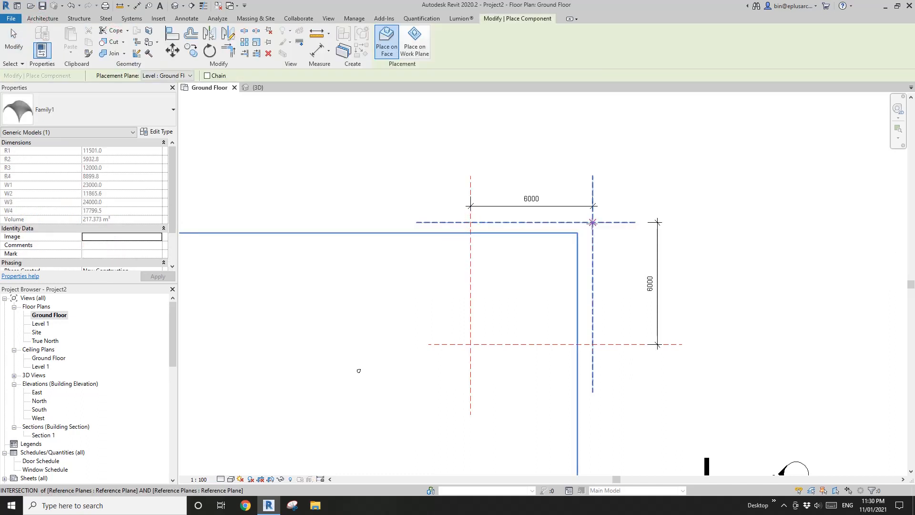
{"action": "left_click", "coordinate": [592, 222]}
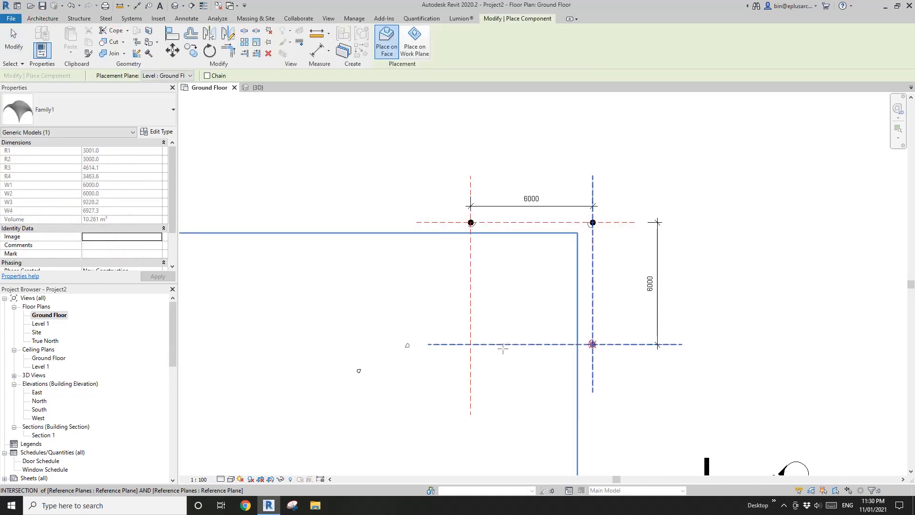
{"action": "left_click", "coordinate": [593, 344]}
{"action": "left_click", "coordinate": [470, 344]}
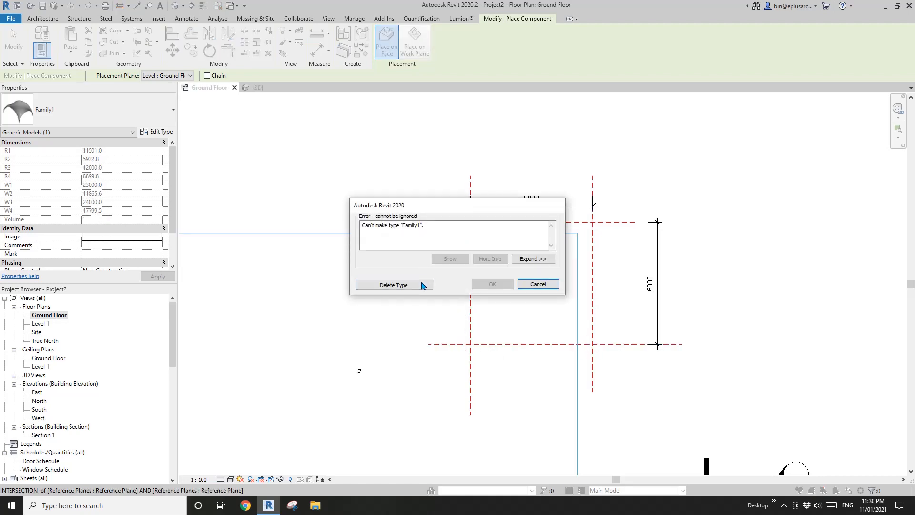
{"action": "left_click", "coordinate": [538, 284]}
{"action": "key", "text": "Escape"}
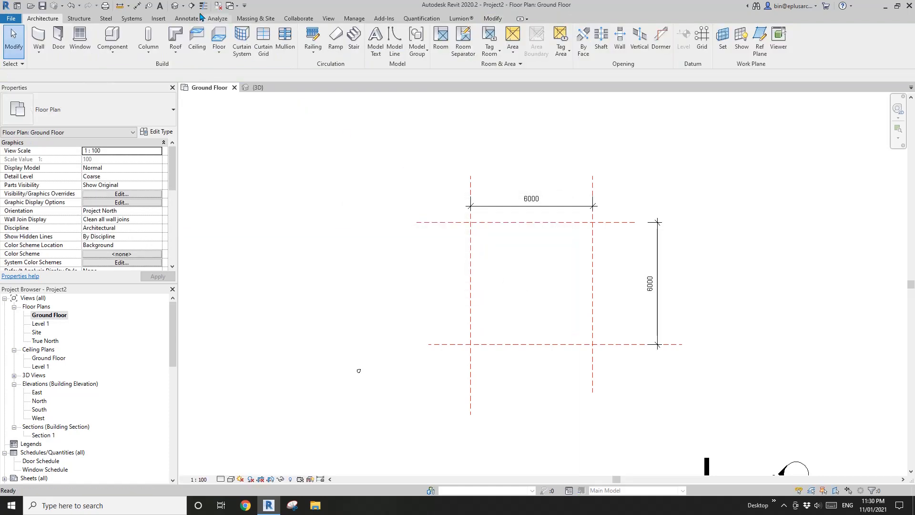
Edit the remaining vault's family so R1's formula is W1 / 2 + 5 mm and reload it unsaved, overwriting the existing version
{"action": "left_click", "coordinate": [174, 5]}
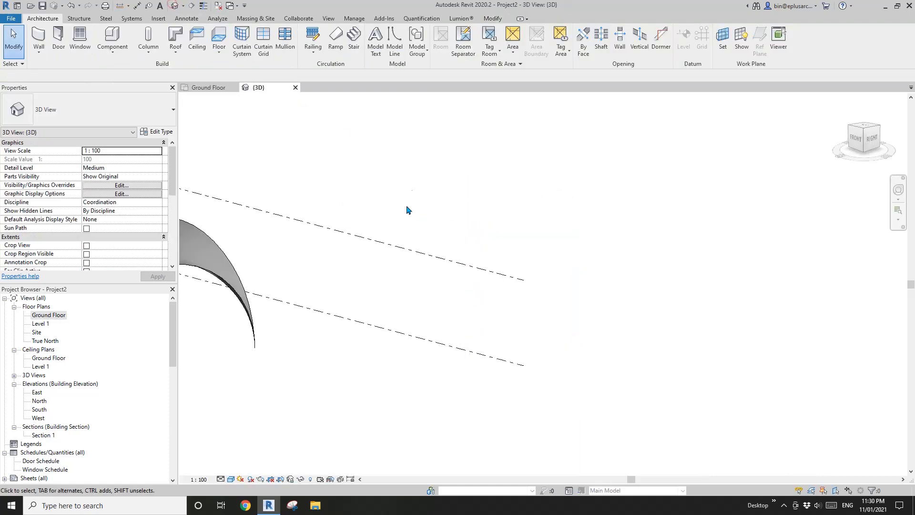
{"action": "left_click", "coordinate": [388, 286]}
{"action": "left_click", "coordinate": [388, 46]}
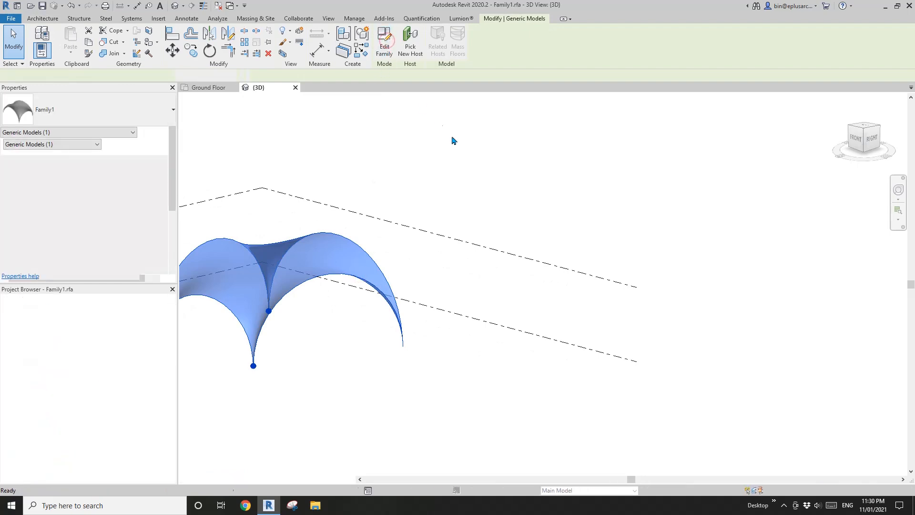
{"action": "left_click", "coordinate": [55, 49]}
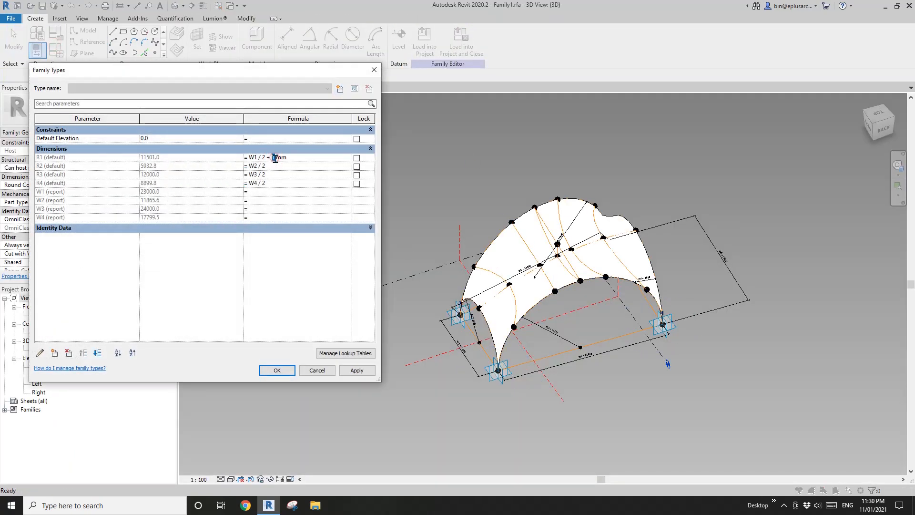
{"action": "left_click", "coordinate": [278, 370]}
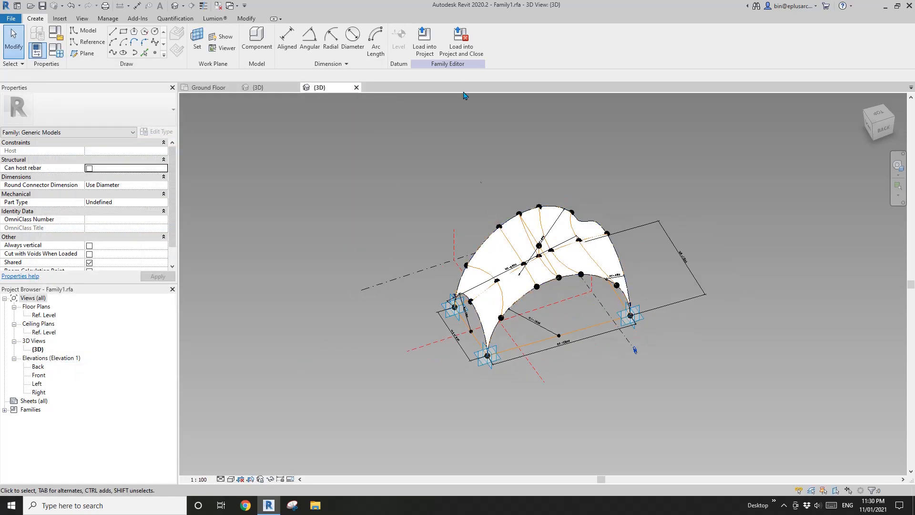
{"action": "left_click", "coordinate": [461, 44]}
{"action": "left_click", "coordinate": [476, 253]}
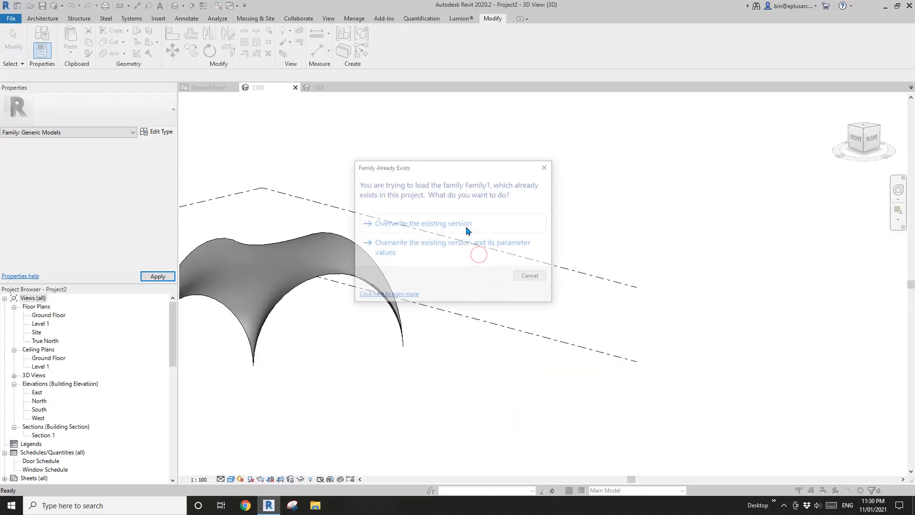
{"action": "left_click", "coordinate": [420, 225]}
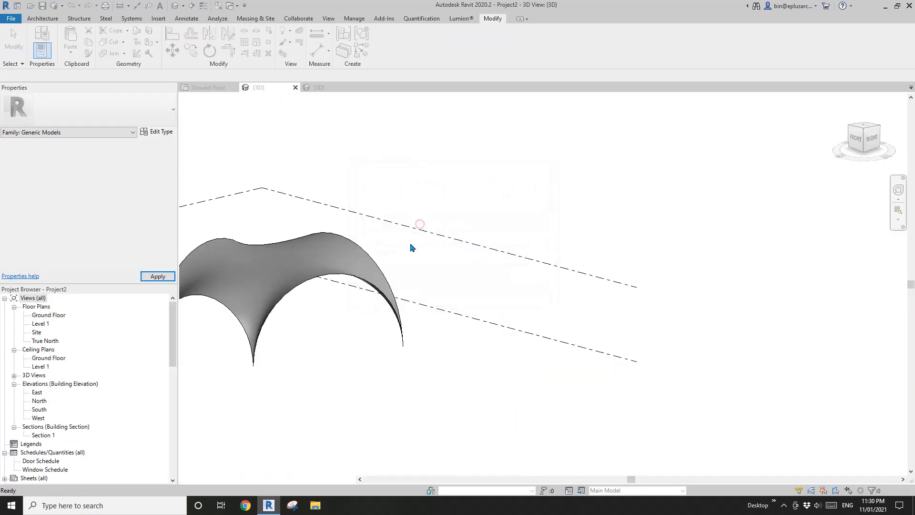
Place the reloaded vault on the Ground Floor plan, with its four adaptive points on the 6000 mm square's reference plane intersections
{"action": "double_click", "coordinate": [49, 315]}
{"action": "left_click", "coordinate": [48, 18]}
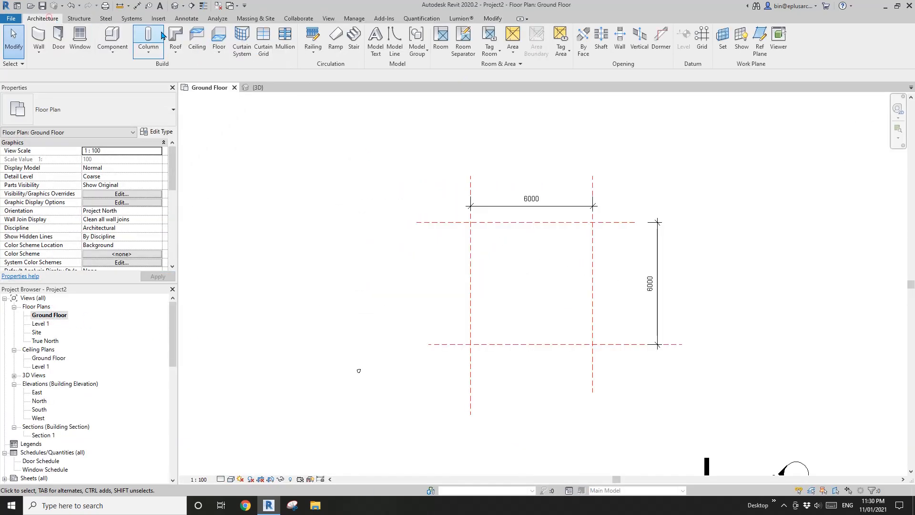
{"action": "left_click", "coordinate": [115, 32]}
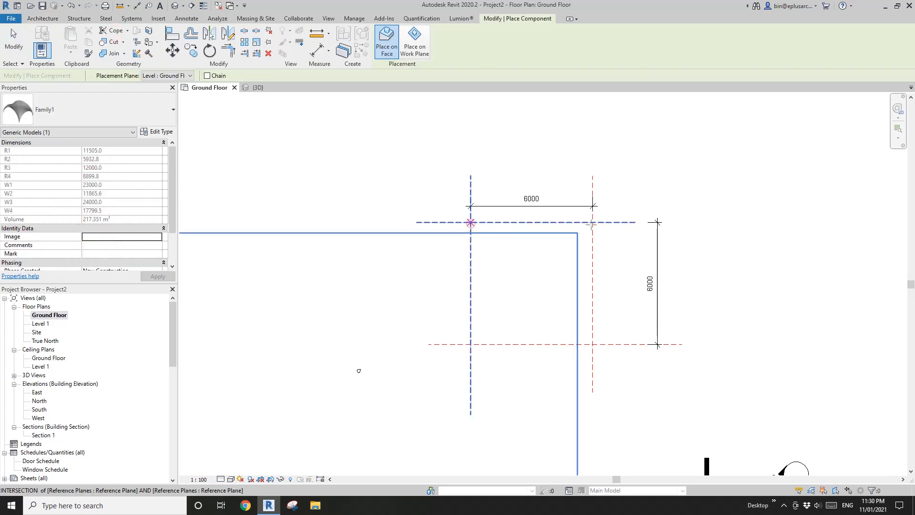
{"action": "left_click", "coordinate": [471, 223]}
{"action": "left_click", "coordinate": [593, 222]}
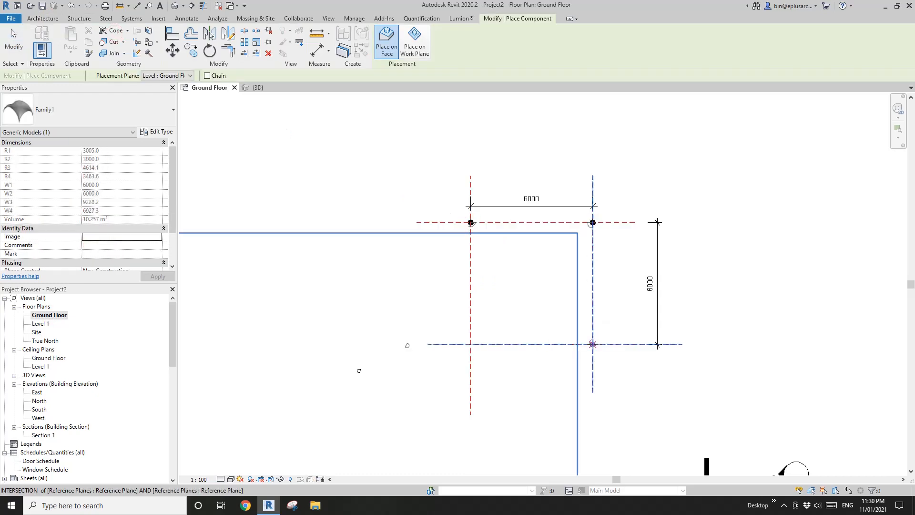
{"action": "left_click", "coordinate": [592, 344]}
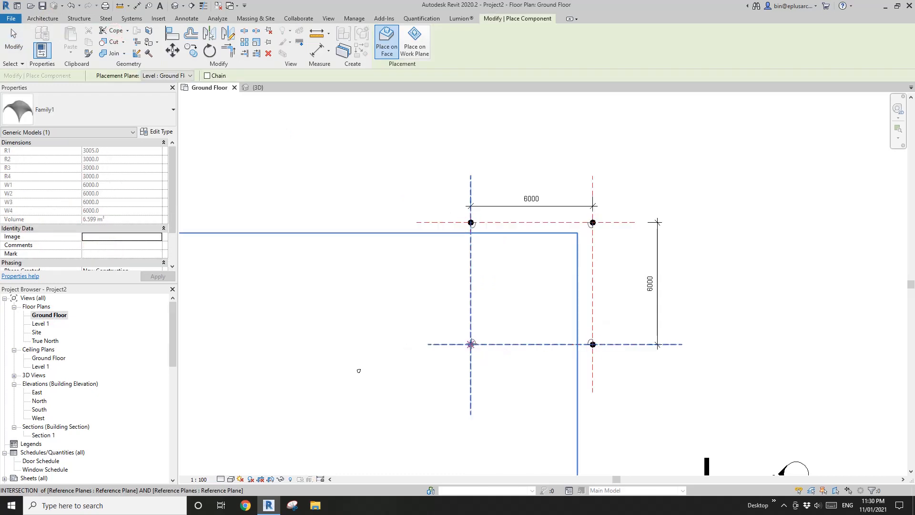
{"action": "left_click", "coordinate": [471, 344]}
{"action": "key", "text": "Escape"}
Delete the larger irregular vault in the project's 3D view
{"action": "left_click", "coordinate": [174, 5]}
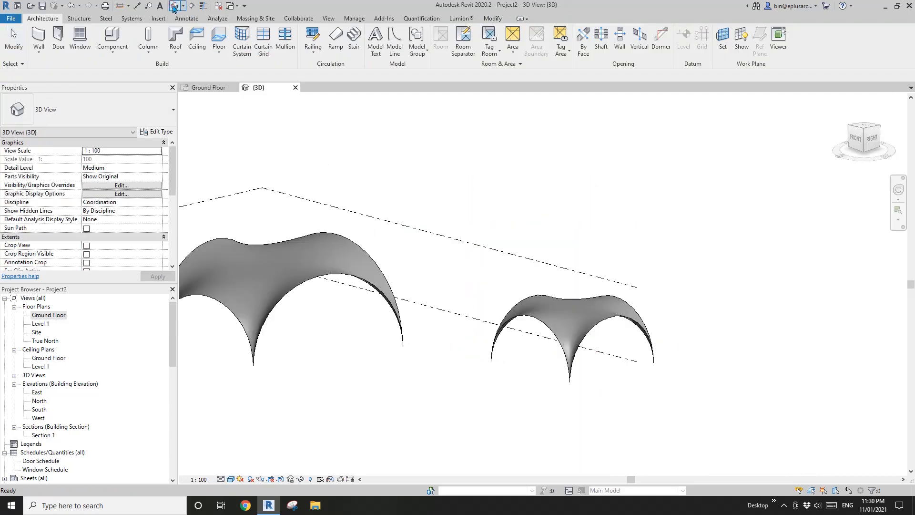
{"action": "scroll", "coordinate": [329, 137], "scroll_direction": "down", "scroll_amount": 1}
{"action": "left_click", "coordinate": [506, 262]}
{"action": "middle_click_drag", "start_coordinate": [483, 209], "coordinate": [536, 281], "text": "shift"}
{"action": "key", "text": "Escape"}
{"action": "left_click", "coordinate": [388, 217]}
{"action": "key", "text": "Delete"}
Select the new square vault and inspect its surface from above in the 3D view
{"action": "scroll", "coordinate": [582, 290], "scroll_direction": "up", "scroll_amount": 3}
{"action": "left_click", "coordinate": [582, 268]}
{"action": "scroll", "coordinate": [603, 278], "scroll_direction": "up", "scroll_amount": 2}
{"action": "middle_click_drag", "start_coordinate": [535, 280], "coordinate": [599, 329], "text": "shift"}
{"action": "scroll", "coordinate": [531, 286], "scroll_direction": "up", "scroll_amount": 5}
{"action": "scroll", "coordinate": [516, 292], "scroll_direction": "down", "scroll_amount": 2}
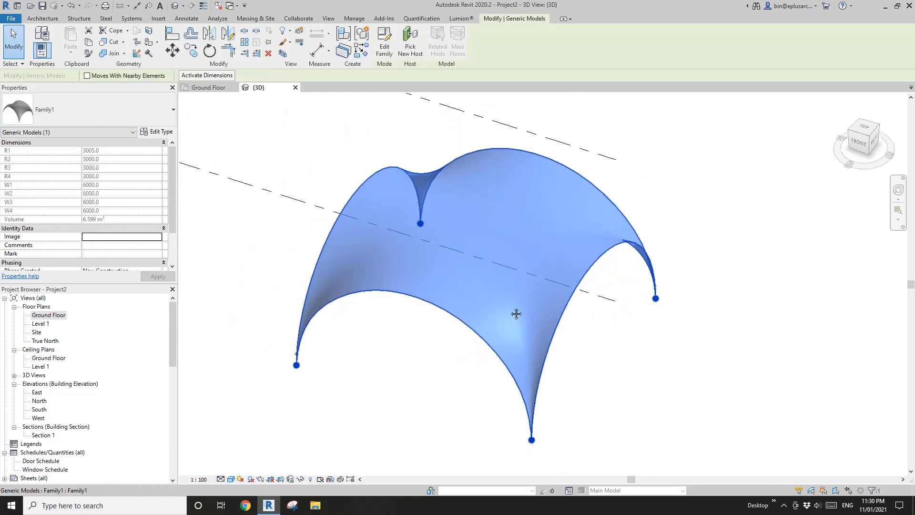
Examine the square vault's surface and corner points in the 3D view and on the Ground Floor plan
{"action": "middle_click_drag", "start_coordinate": [437, 296], "coordinate": [450, 293]}
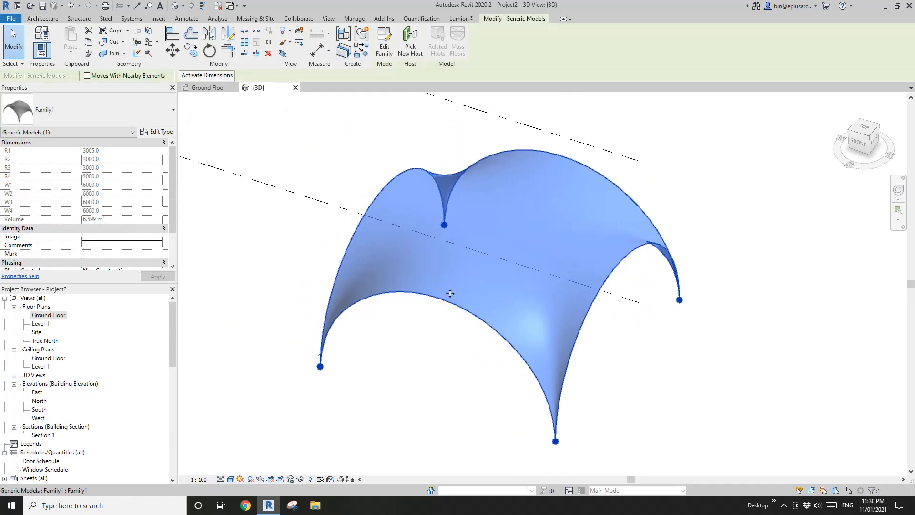
{"action": "scroll", "coordinate": [450, 293], "scroll_direction": "down", "scroll_amount": 3}
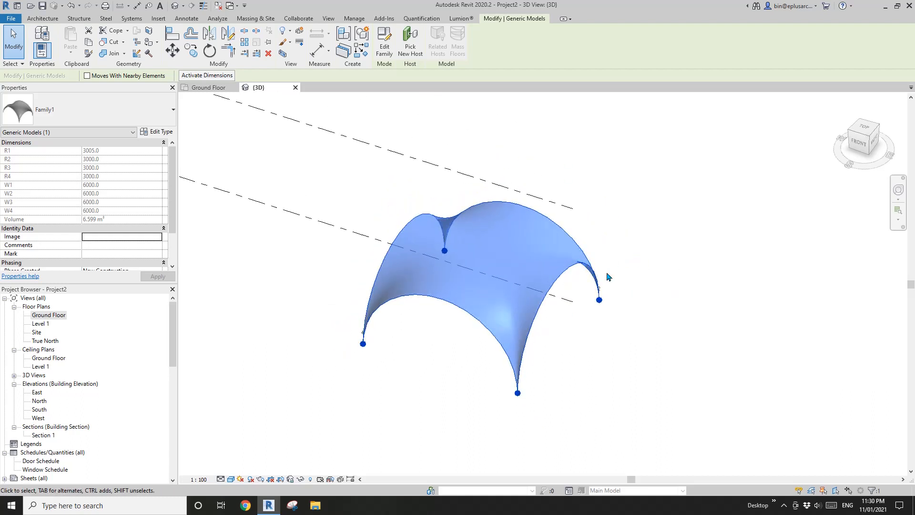
{"action": "middle_click_drag", "start_coordinate": [547, 281], "coordinate": [504, 294], "text": "shift"}
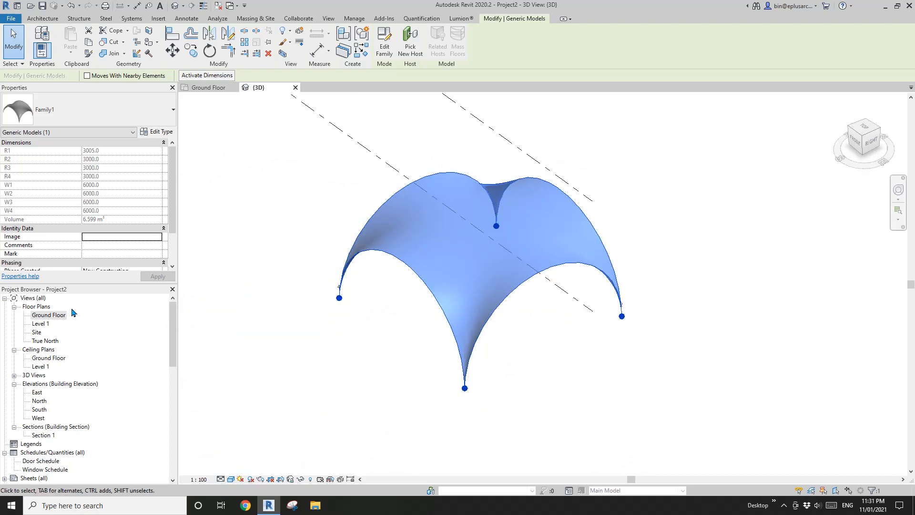
{"action": "double_click", "coordinate": [55, 315]}
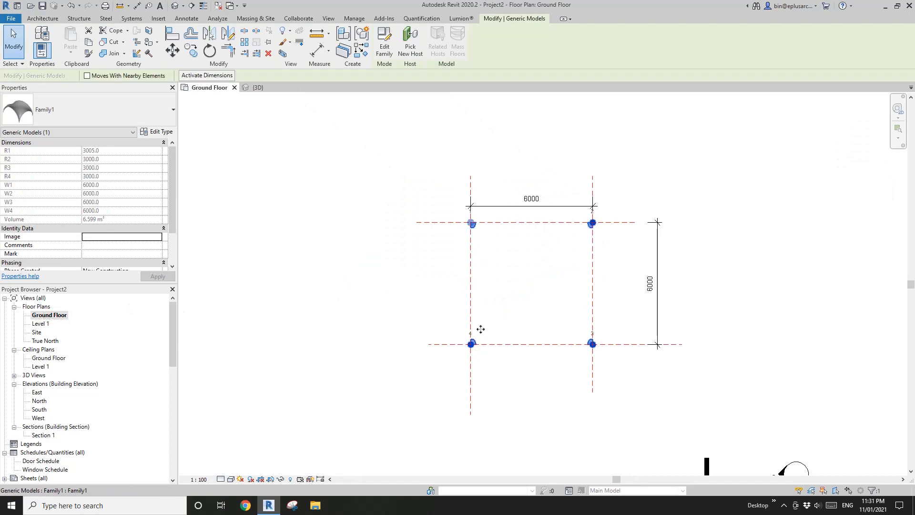
{"action": "middle_click_drag", "start_coordinate": [505, 285], "coordinate": [487, 287]}
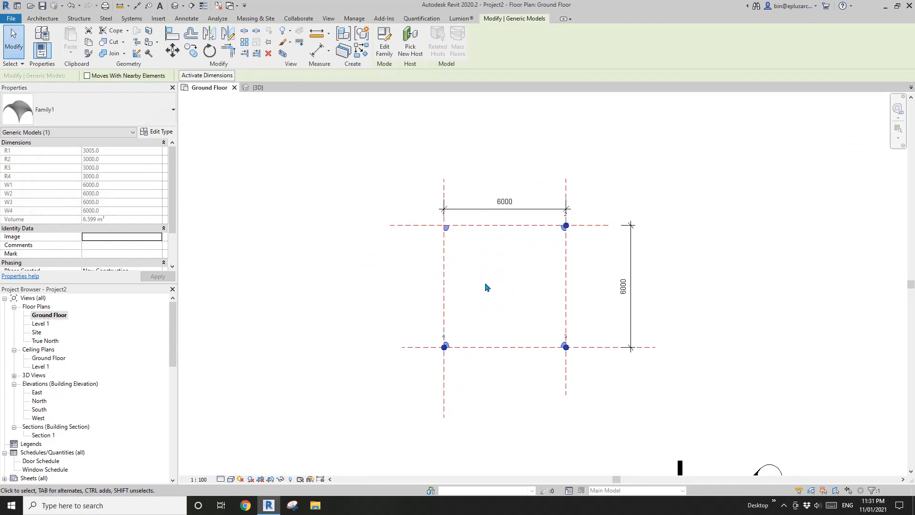
{"action": "key", "text": "Escape"}
{"action": "left_click", "coordinate": [258, 87]}
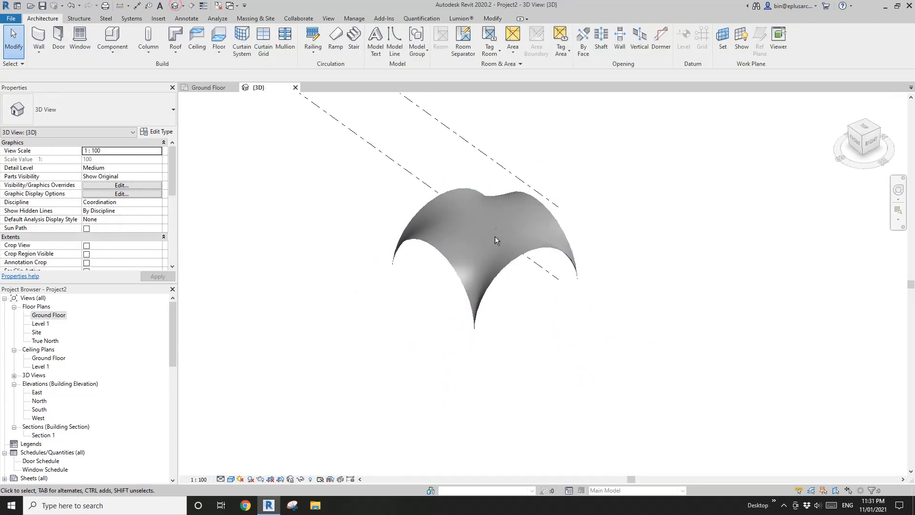
{"action": "middle_click_drag", "start_coordinate": [509, 272], "coordinate": [498, 267], "text": "shift"}
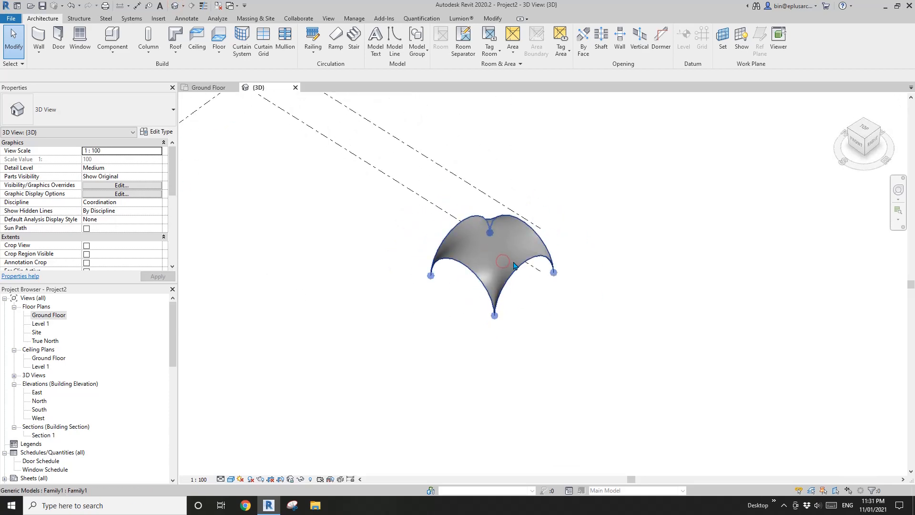
Create a similar vault from the square one, placing its four adaptive points in an irregular layout on the Ground Floor level in 3D
{"action": "left_click", "coordinate": [514, 266]}
{"action": "key", "text": "c"}
{"action": "key", "text": "s"}
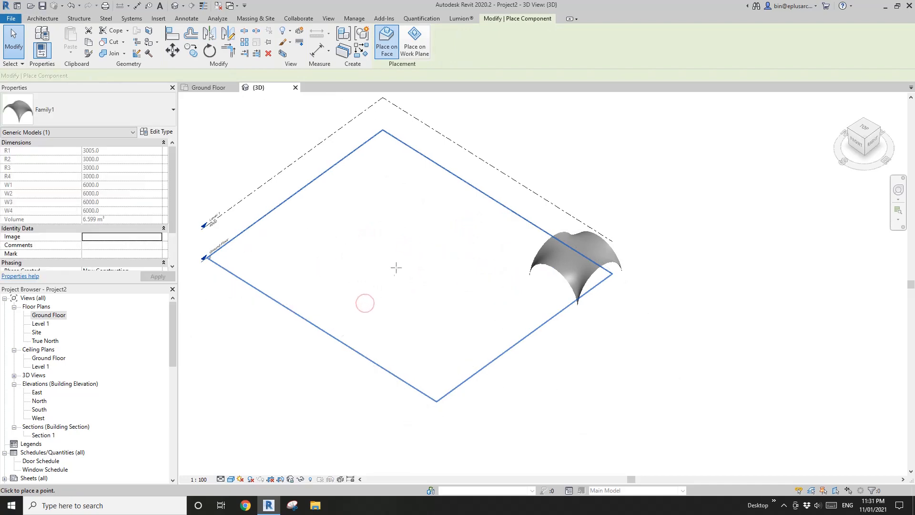
{"action": "key", "text": "Escape"}
Edit the new irregular vault's family to enable Always vertical, and reload it unsaved into the project, overwriting the existing version
{"action": "left_click", "coordinate": [371, 243]}
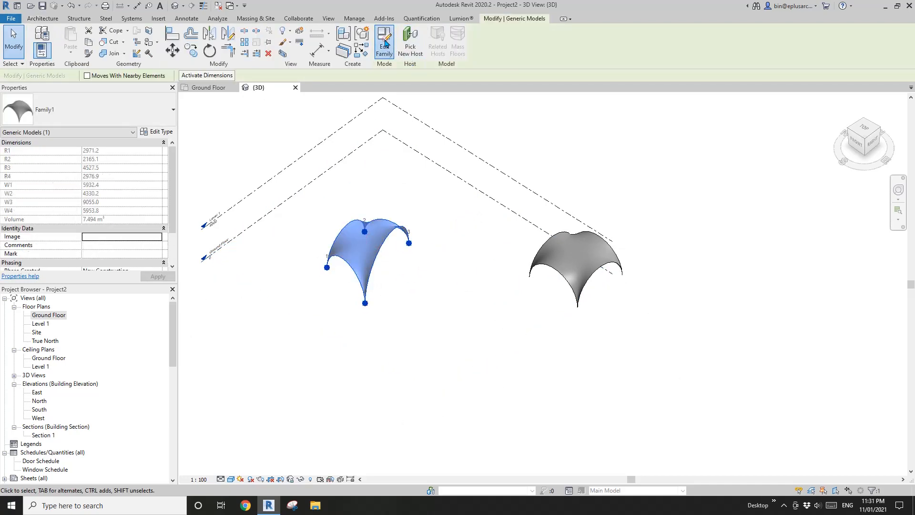
{"action": "left_click", "coordinate": [385, 43]}
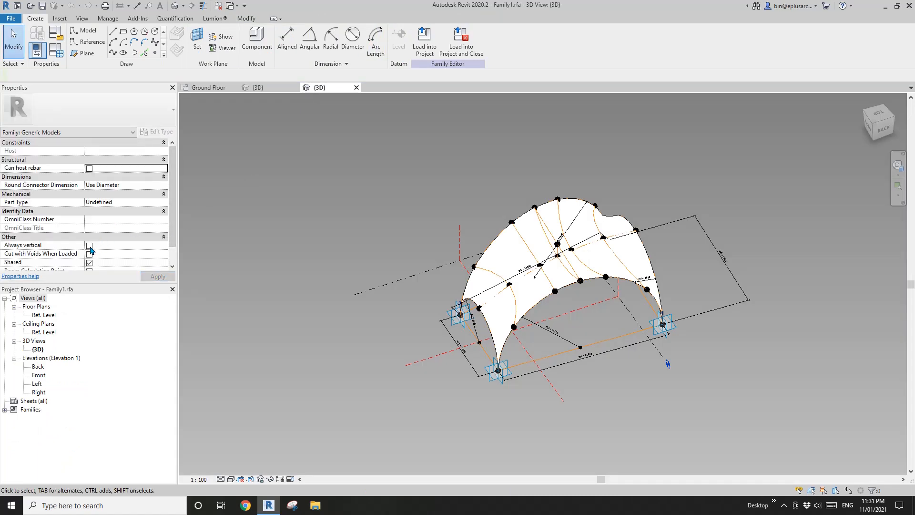
{"action": "left_click", "coordinate": [89, 245]}
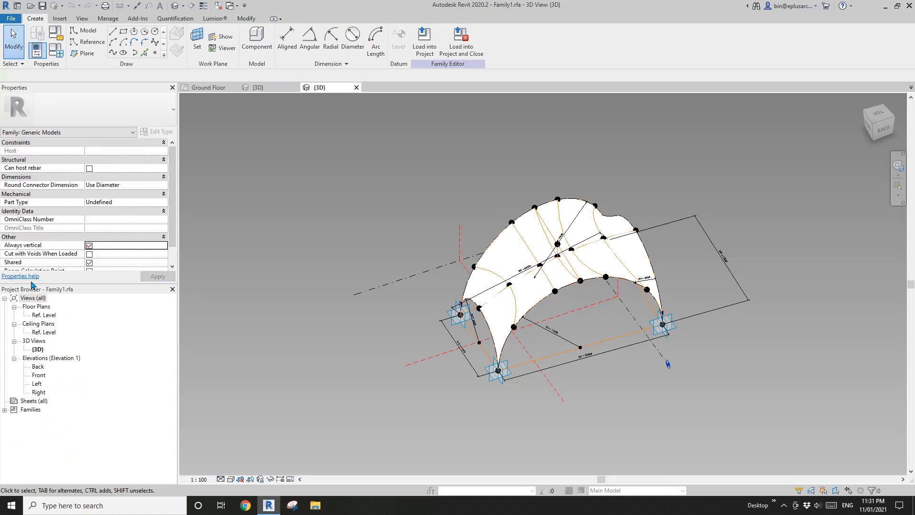
{"action": "left_click", "coordinate": [461, 48]}
{"action": "left_click", "coordinate": [481, 255]}
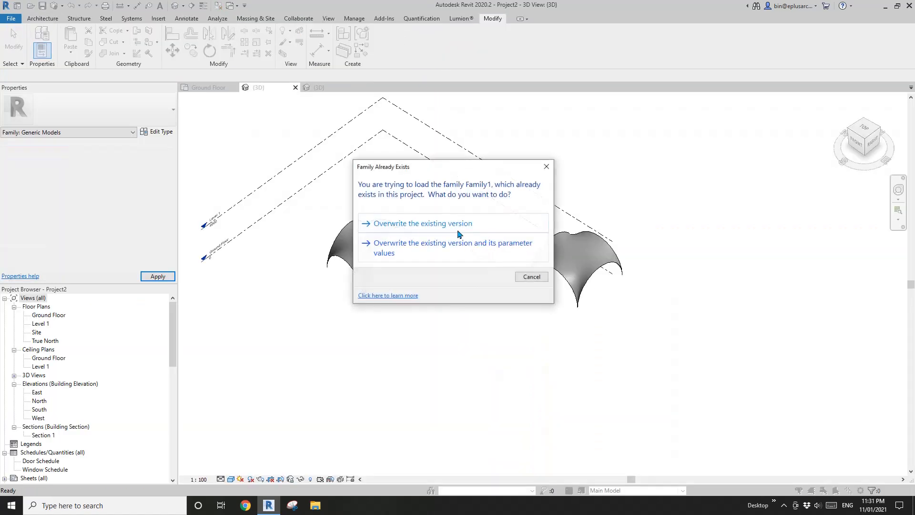
{"action": "left_click", "coordinate": [451, 223]}
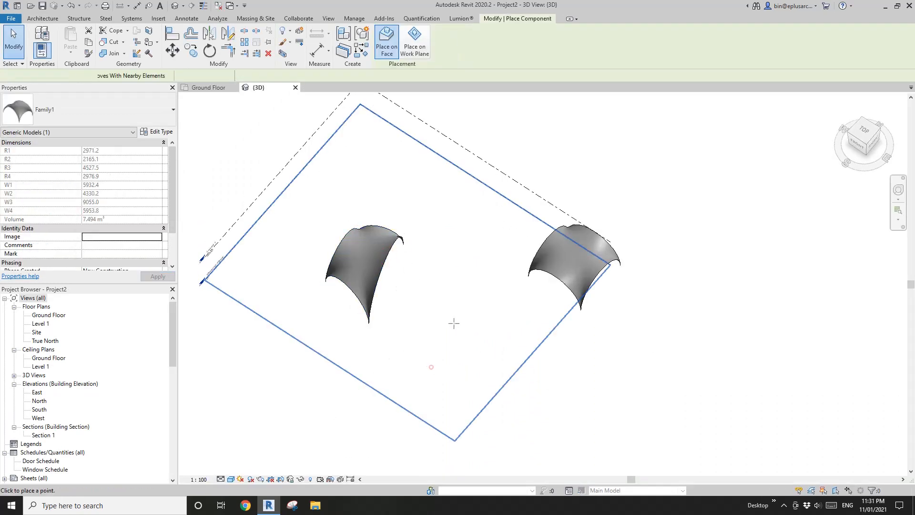
Place five more vaults of the same family with differing irregular four-point layouts around the existing two in the 3D view
{"action": "left_click", "coordinate": [529, 402]}
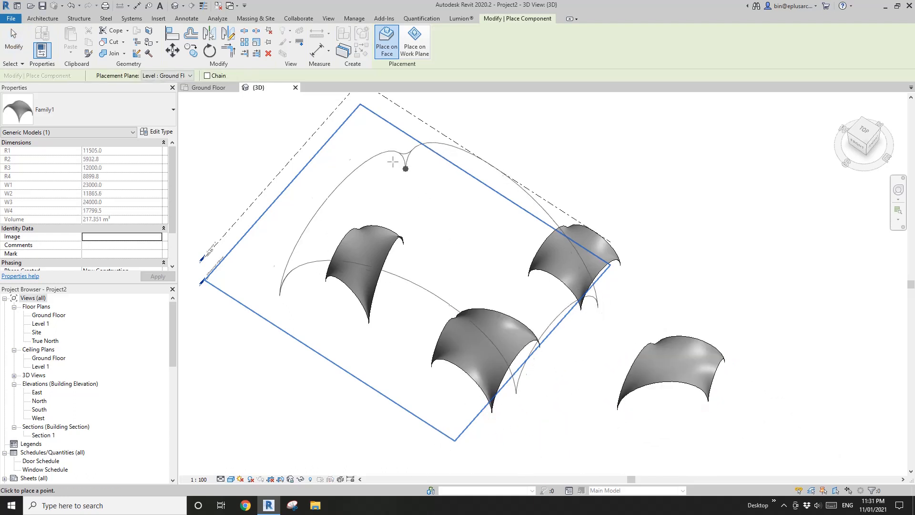
{"action": "left_click", "coordinate": [290, 204]}
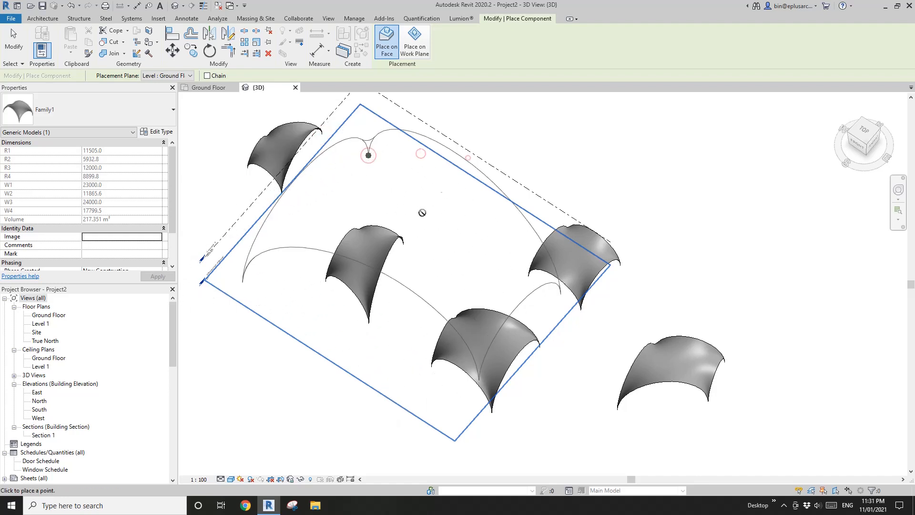
{"action": "left_click", "coordinate": [426, 226]}
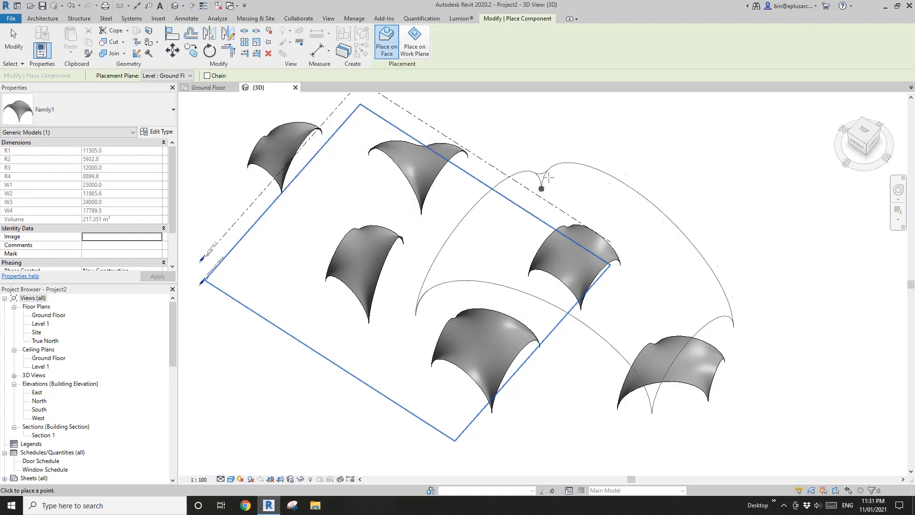
{"action": "left_click", "coordinate": [562, 243]}
{"action": "key", "text": "Escape"}
{"action": "key", "text": "Escape"}
{"action": "middle_click_drag", "start_coordinate": [572, 240], "coordinate": [658, 319], "text": "shift"}
{"action": "middle_click_drag", "start_coordinate": [572, 284], "coordinate": [517, 310], "text": "shift"}
{"action": "scroll", "coordinate": [553, 331], "scroll_direction": "up", "scroll_amount": 1}
{"action": "scroll", "coordinate": [516, 310], "scroll_direction": "down", "scroll_amount": 2}
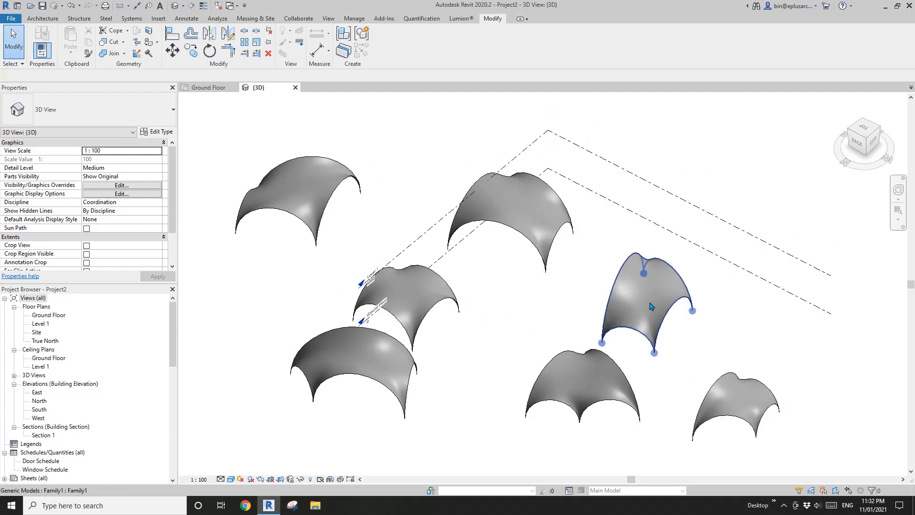
{"action": "middle_click_drag", "start_coordinate": [652, 307], "coordinate": [559, 315], "text": "shift"}
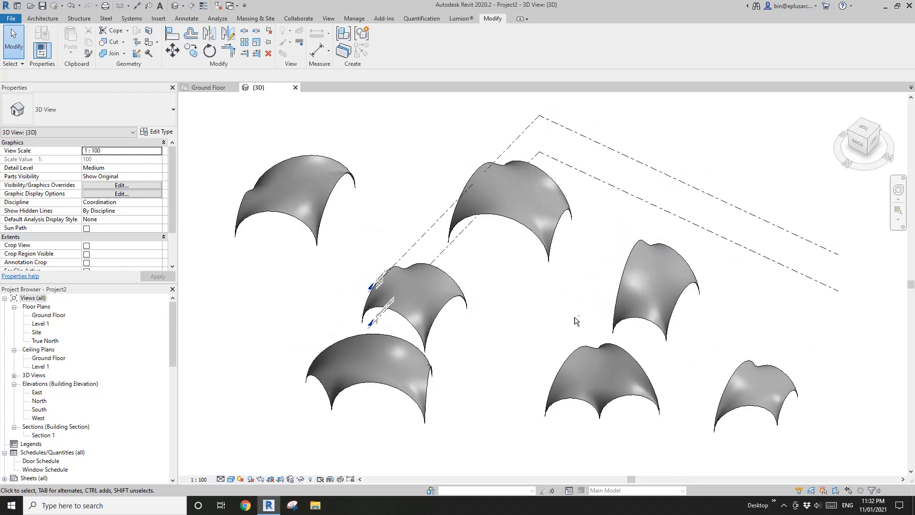